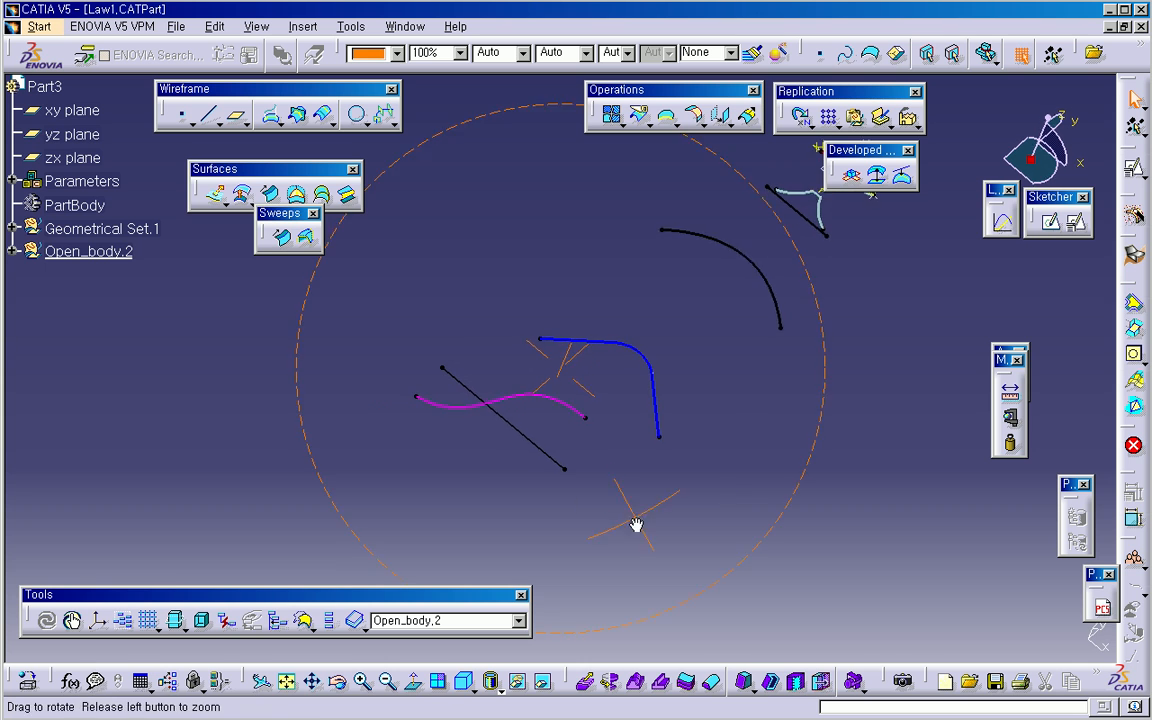
Step: Move the Law toolbar into the open area beside the model and check its entry in the list of available toolbars
{"action": "left_click_drag", "start_coordinate": [957, 226], "coordinate": [948, 230]}
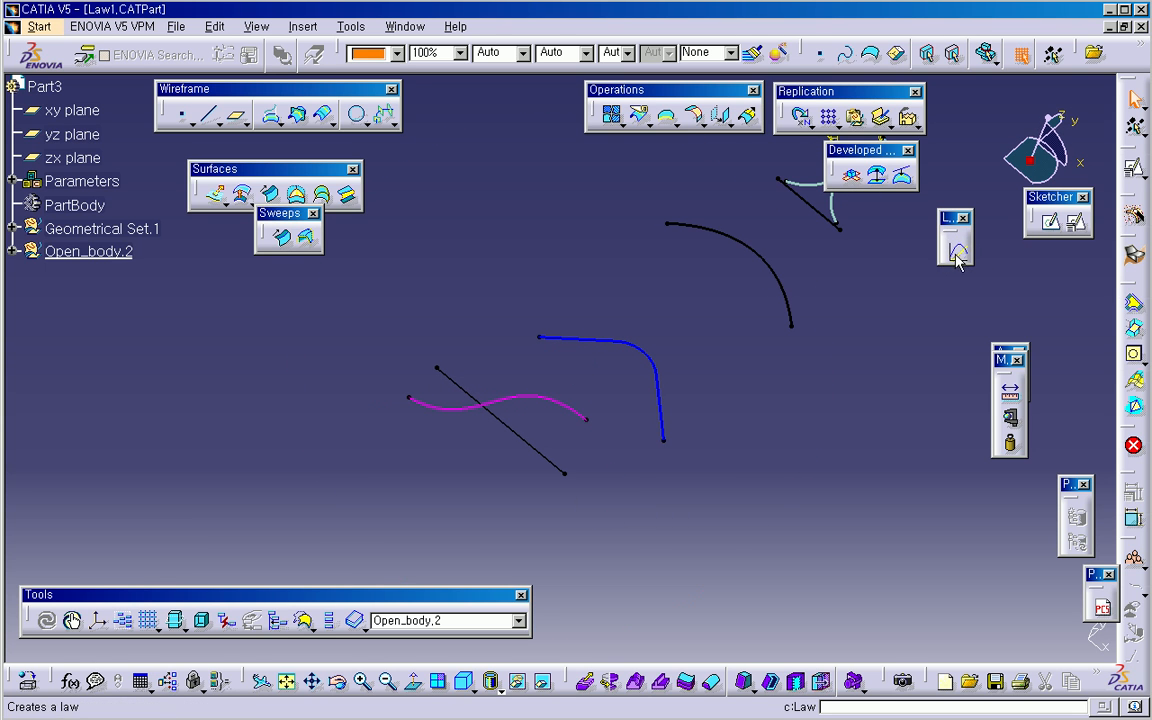
{"action": "right_click", "coordinate": [847, 58]}
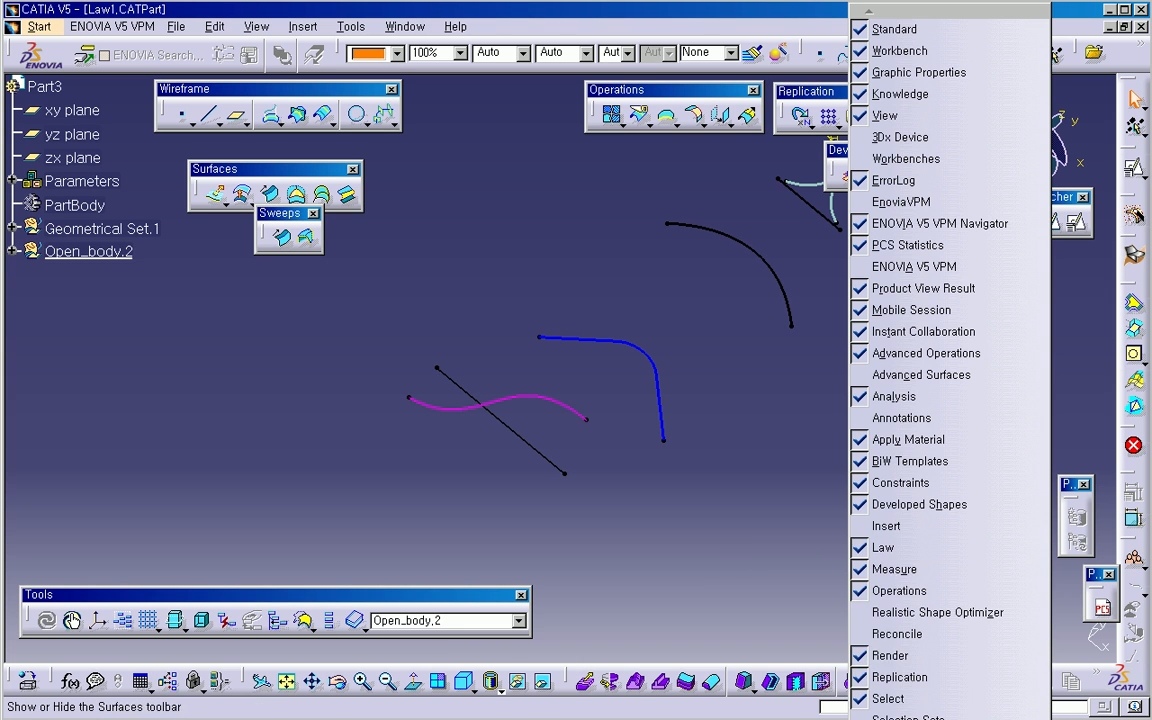
{"action": "left_click", "coordinate": [852, 548]}
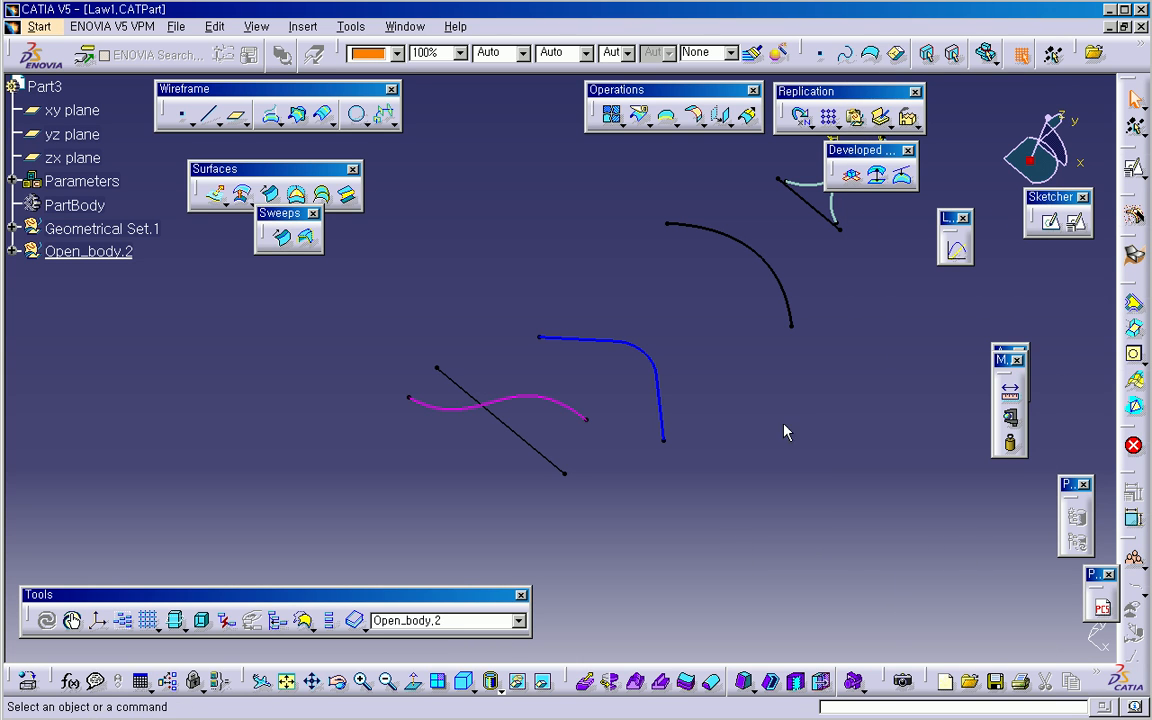
Step: Start a law with the black straight line Sketch.7 as reference and the magenta curve Sketch.8 as definition
{"action": "left_click", "coordinate": [956, 250]}
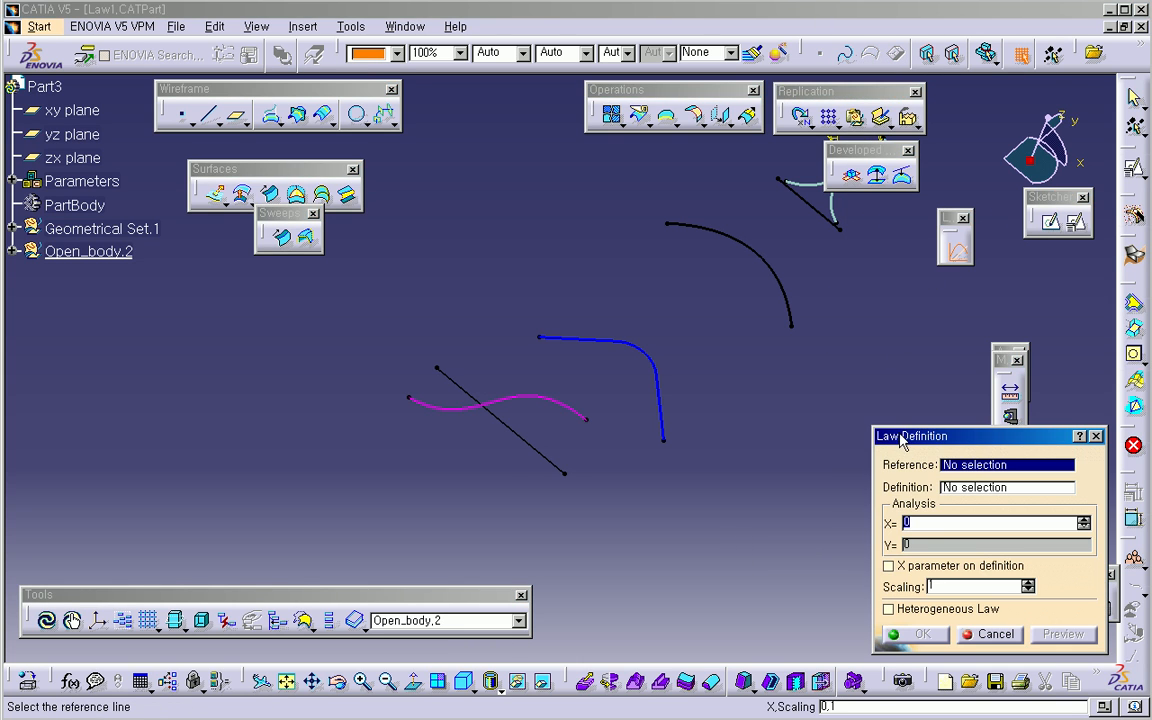
{"action": "middle_click_drag", "start_coordinate": [560, 465], "coordinate": [525, 424]}
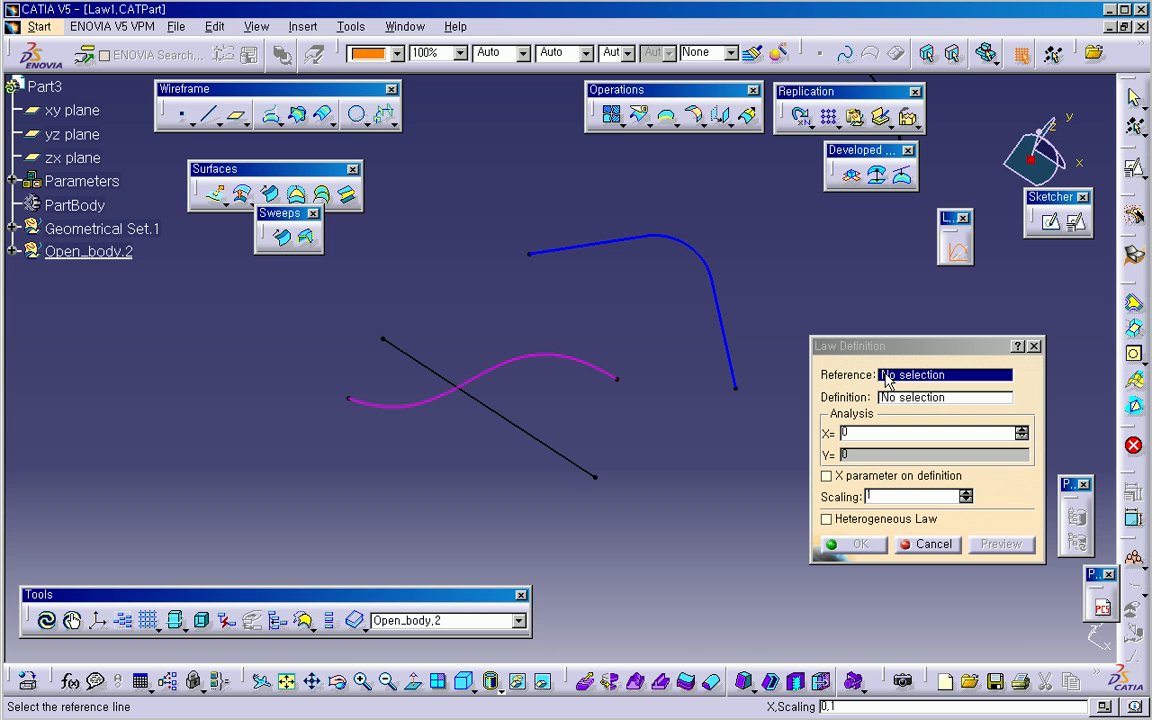
{"action": "left_click", "coordinate": [566, 464]}
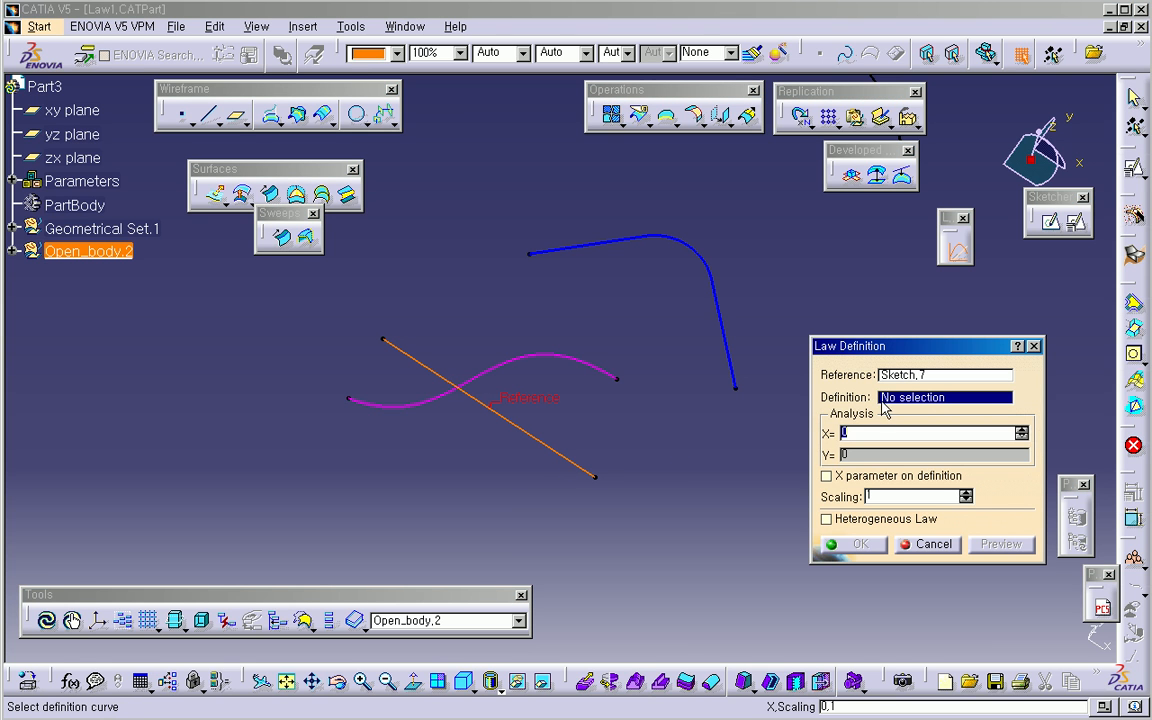
{"action": "left_click", "coordinate": [592, 367]}
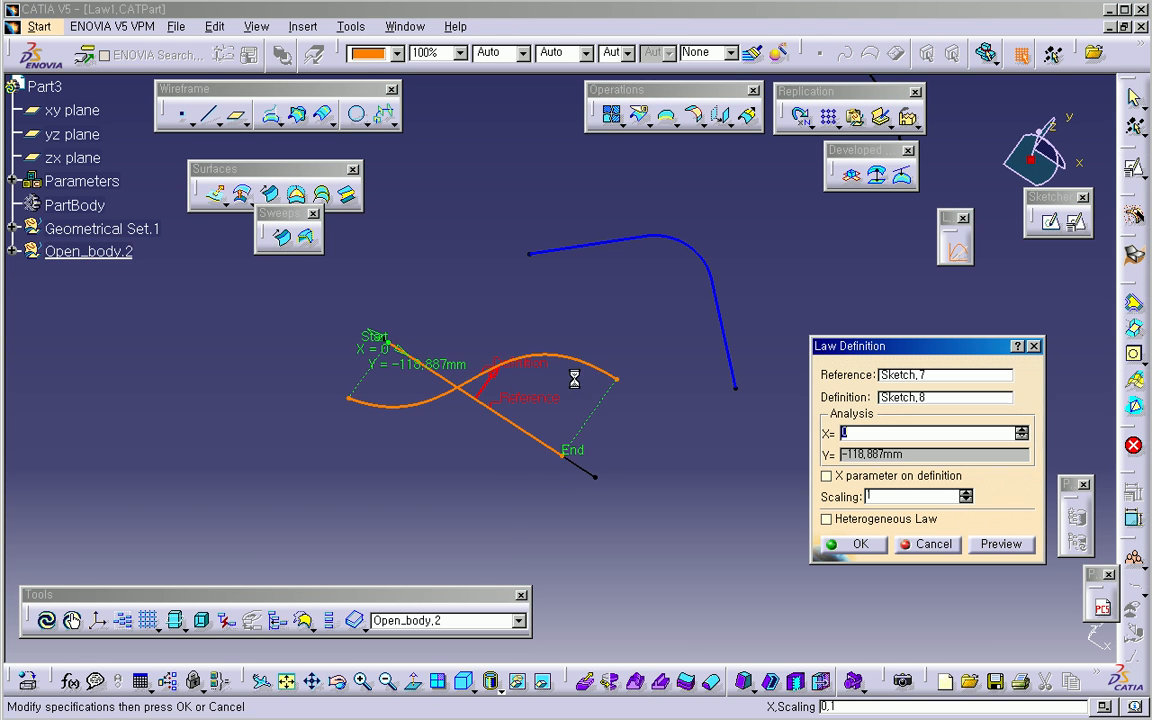
{"action": "mouse_move", "coordinate": [509, 437]}
{"action": "middle_mouse_down"}
{"action": "mouse_move", "coordinate": [593, 508]}
{"action": "mouse_move", "coordinate": [478, 382]}
{"action": "mouse_move", "coordinate": [442, 506]}
{"action": "mouse_move", "coordinate": [497, 423]}
{"action": "mouse_move", "coordinate": [440, 450]}
{"action": "middle_mouse_up"}
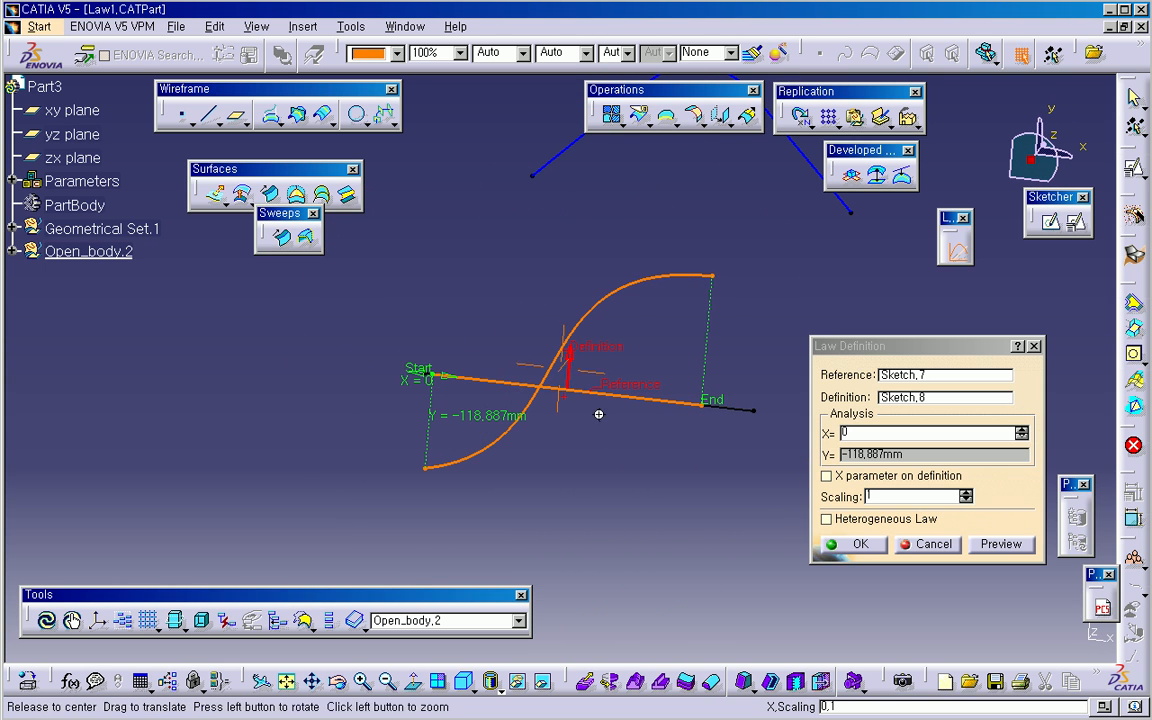
{"action": "middle_click_drag", "start_coordinate": [602, 419], "coordinate": [681, 458]}
Step: Step the law's X analysis value up to 0.62 and on to 0.68 to examine the distance between line and curve
{"action": "left_click", "coordinate": [893, 432]}
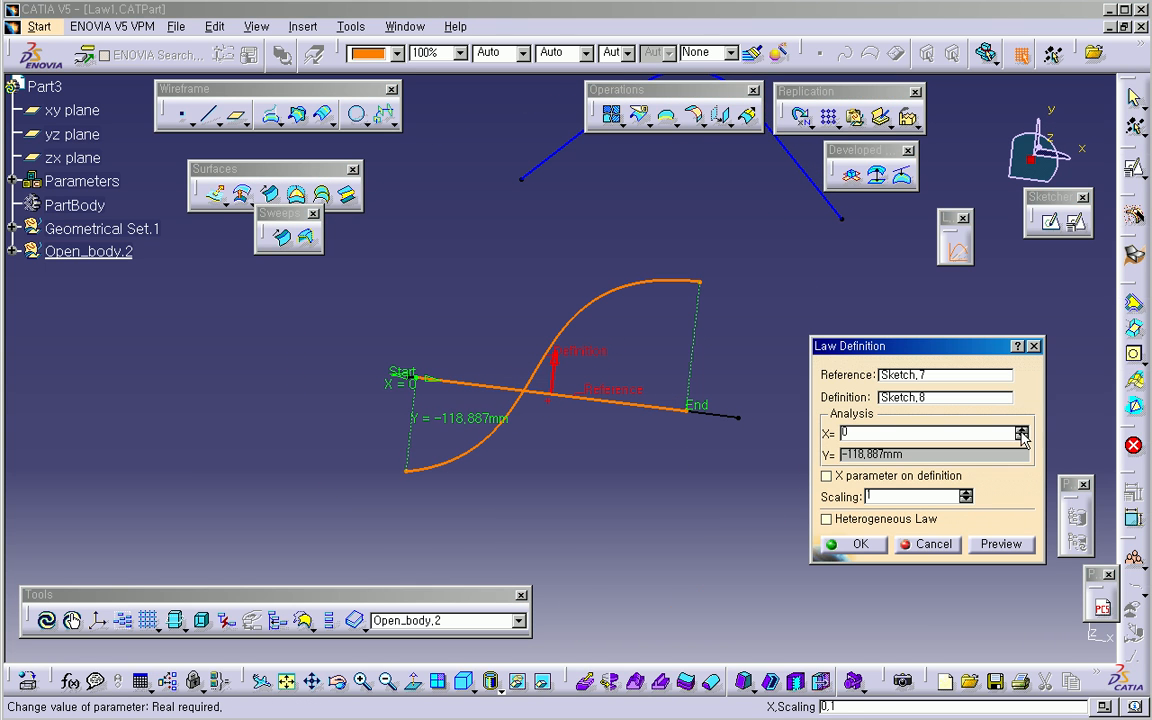
{"action": "left_click_drag", "start_coordinate": [1021, 432], "coordinate": [1022, 434]}
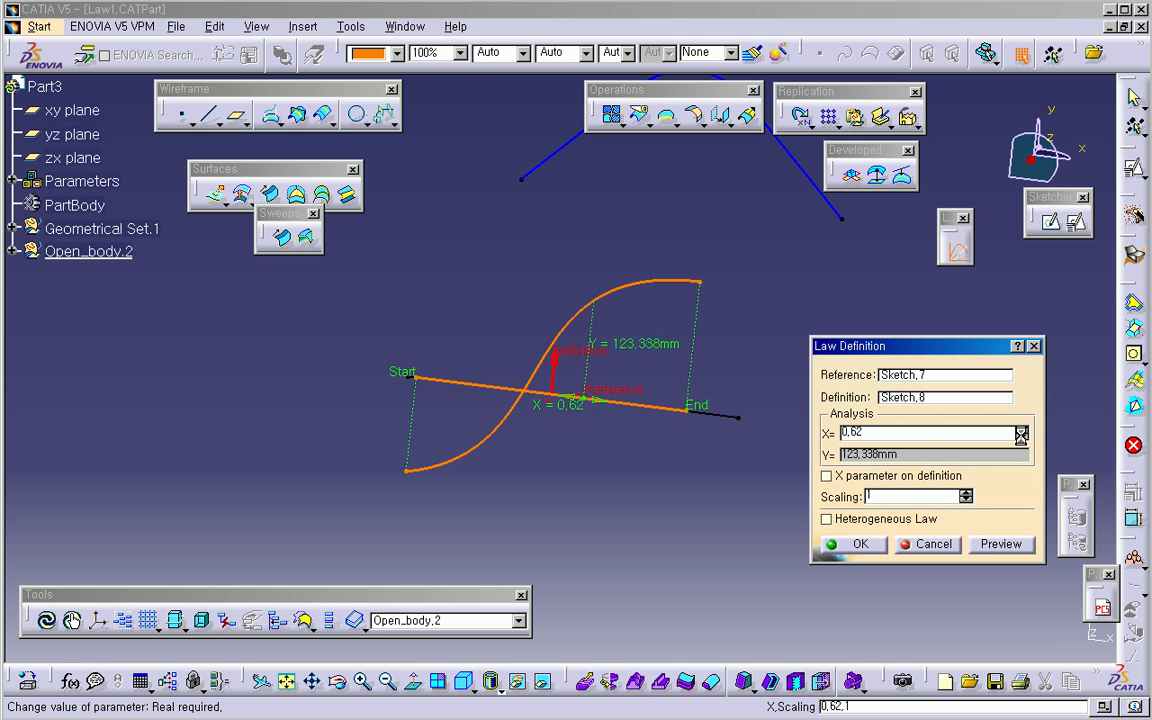
{"action": "left_click_drag", "start_coordinate": [1021, 432], "coordinate": [1021, 434]}
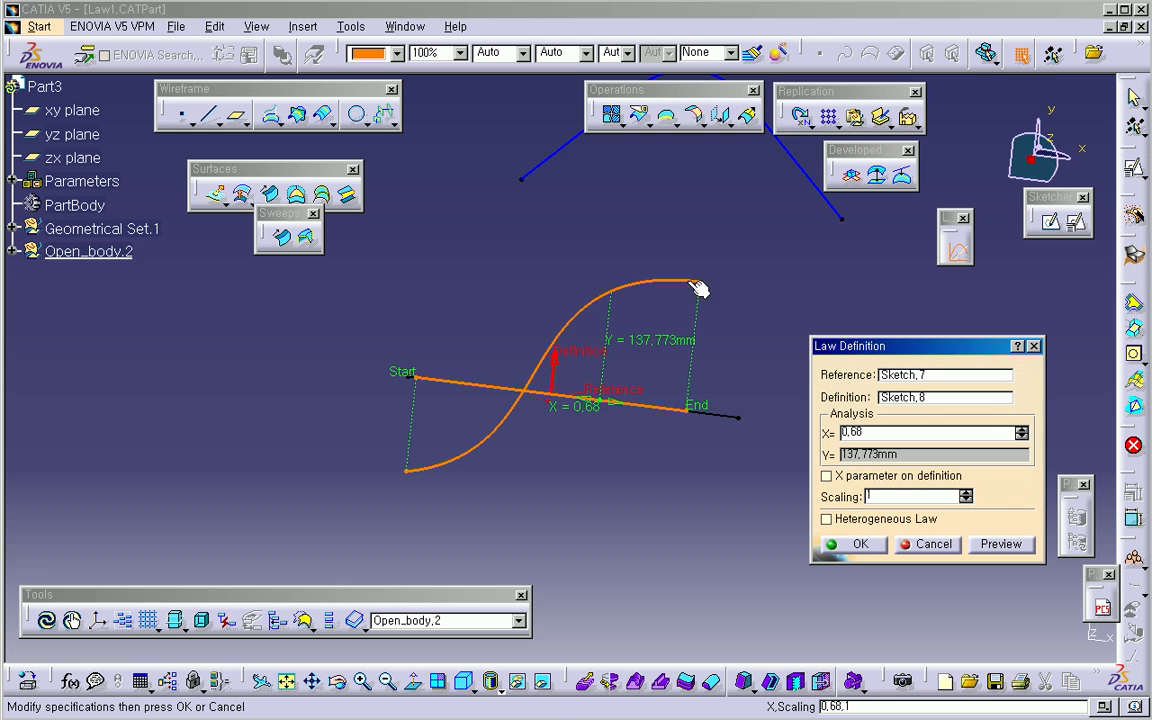
Step: Try measuring the law's X parameter on the definition curve, leaving the option switched off at the end
{"action": "left_click", "coordinate": [866, 476]}
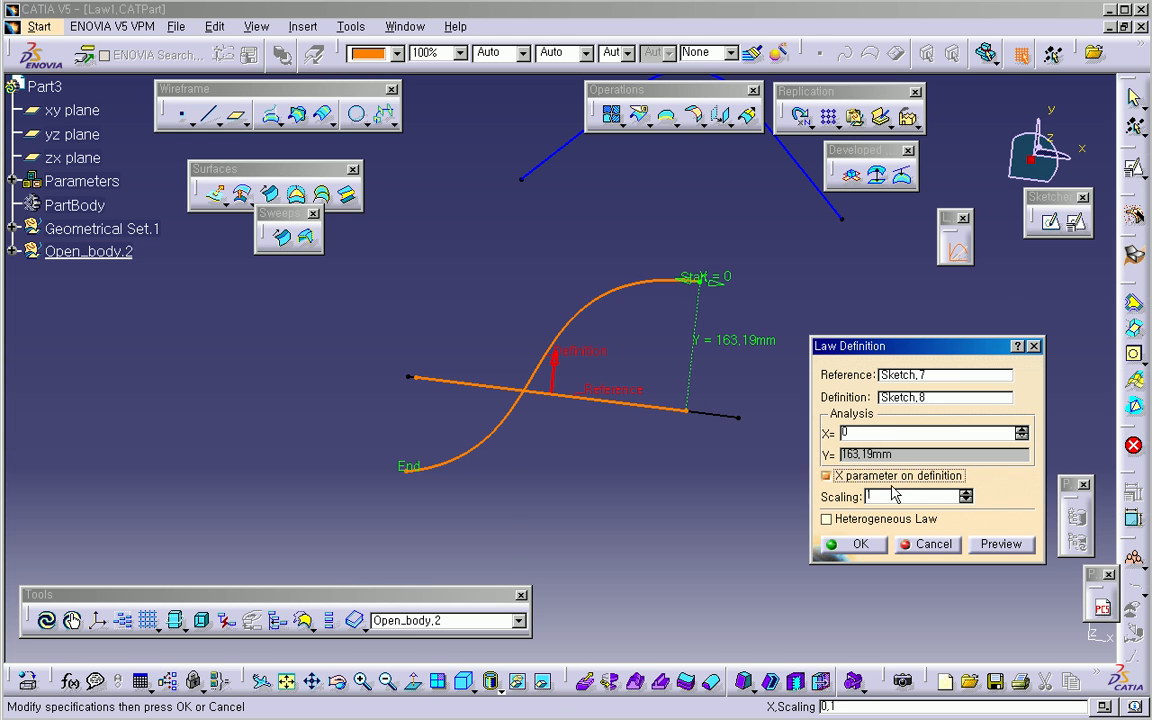
{"action": "left_click", "coordinate": [871, 478]}
{"action": "left_click", "coordinate": [870, 477]}
{"action": "left_click", "coordinate": [868, 477]}
{"action": "left_click", "coordinate": [866, 477]}
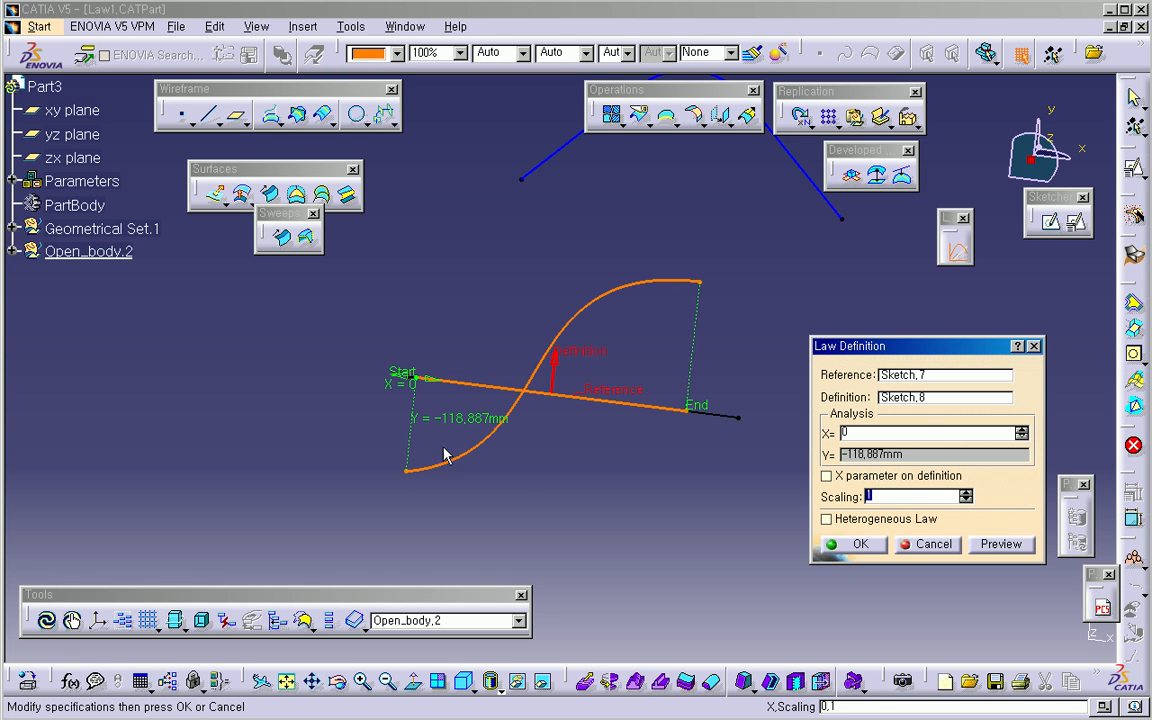
Step: Try a scaling factor of 2 for the law between Sketch.7 and Sketch.8
{"action": "double_click", "coordinate": [877, 494]}
{"action": "type", "text": "4"}
{"action": "key", "text": "BackSpace"}
{"action": "type", "text": "2"}
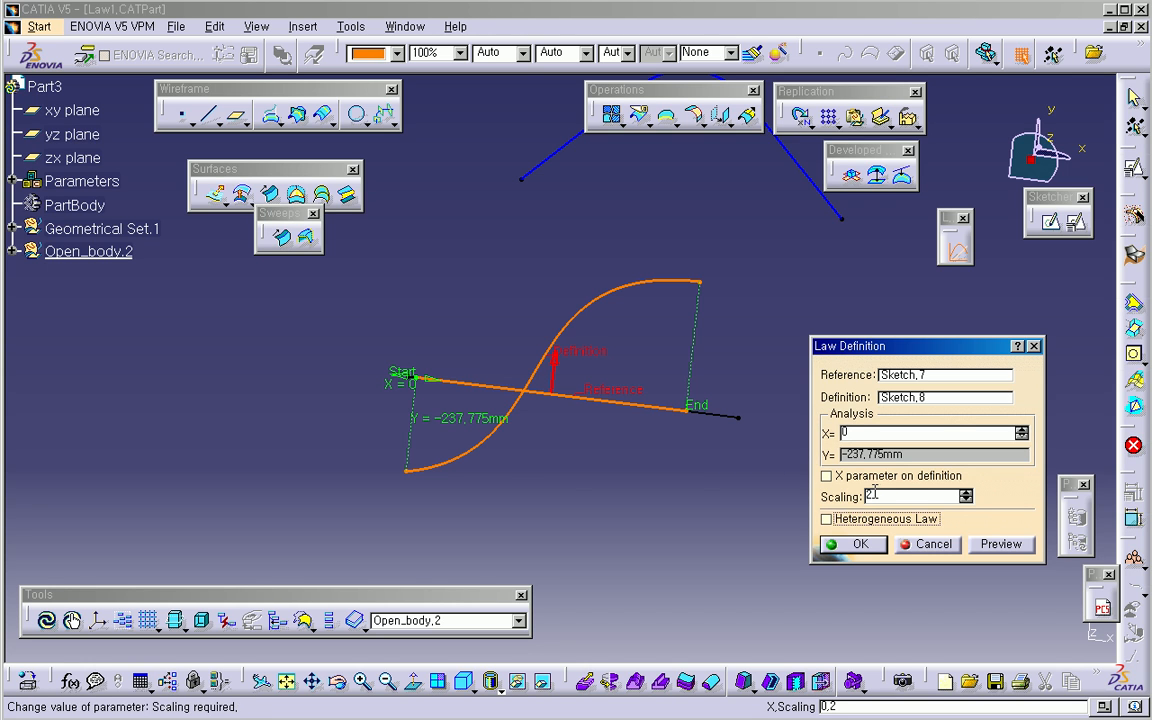
{"action": "key", "text": "Tab"}
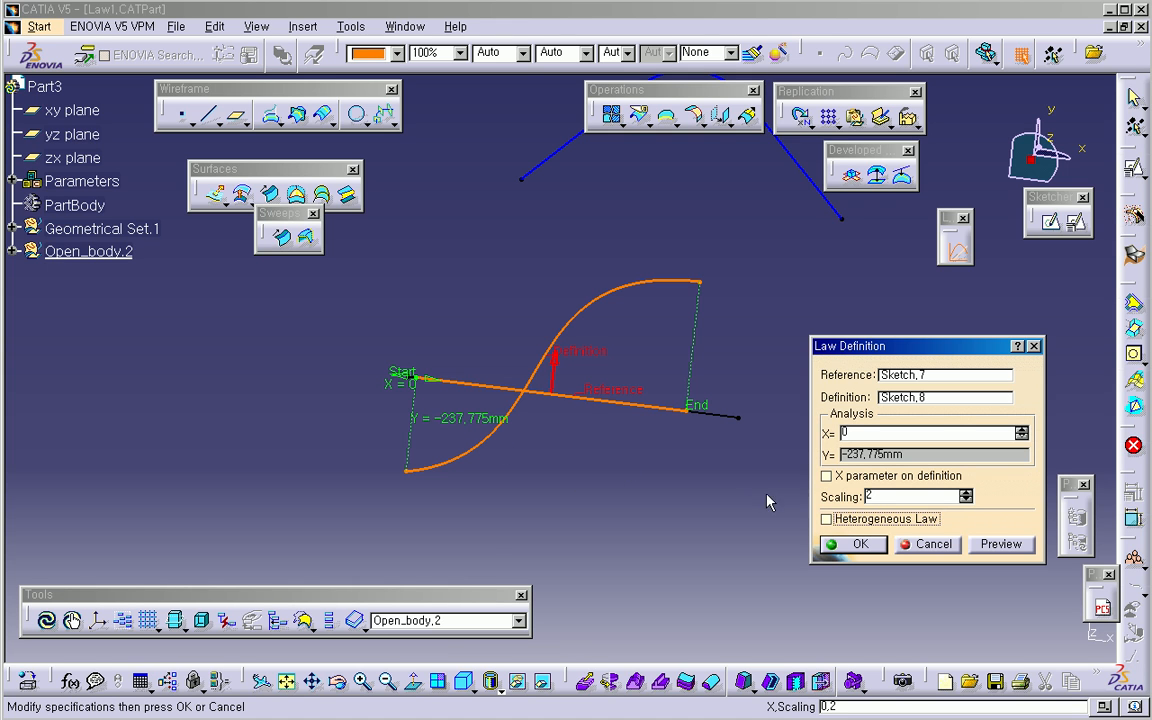
Step: Set the law's scaling to 1 and create the law
{"action": "left_click_drag", "start_coordinate": [886, 498], "coordinate": [836, 500]}
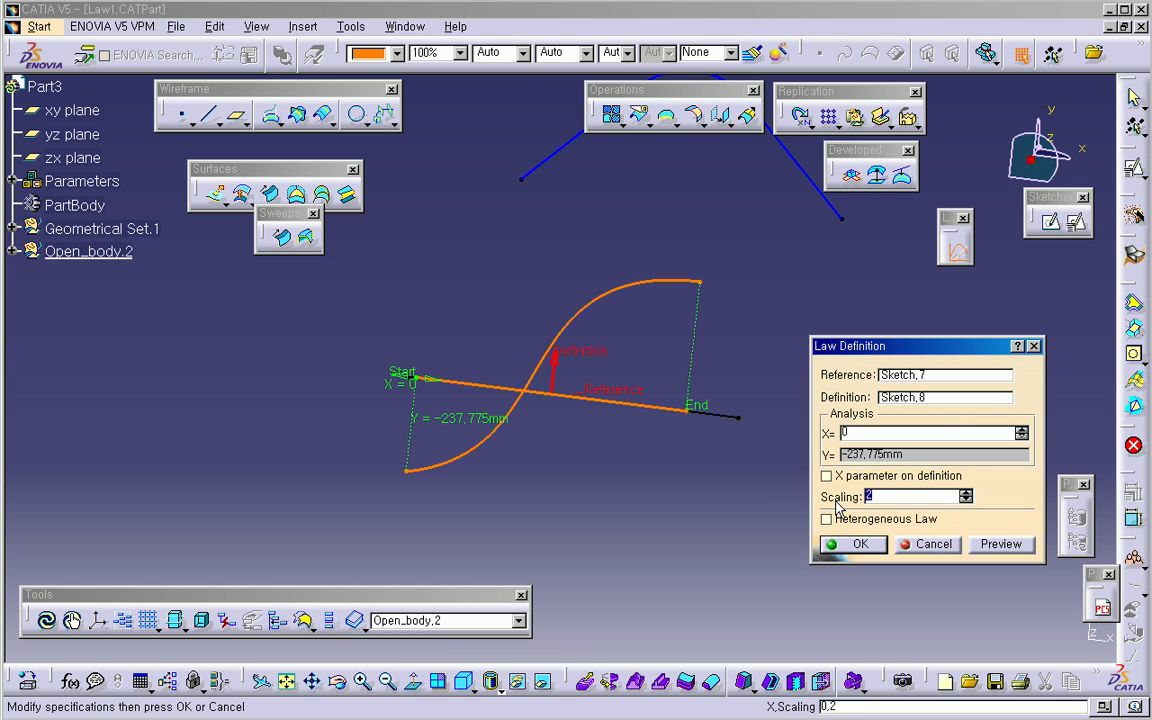
{"action": "key", "text": "Tab"}
{"action": "middle_click_drag", "start_coordinate": [640, 485], "coordinate": [602, 488]}
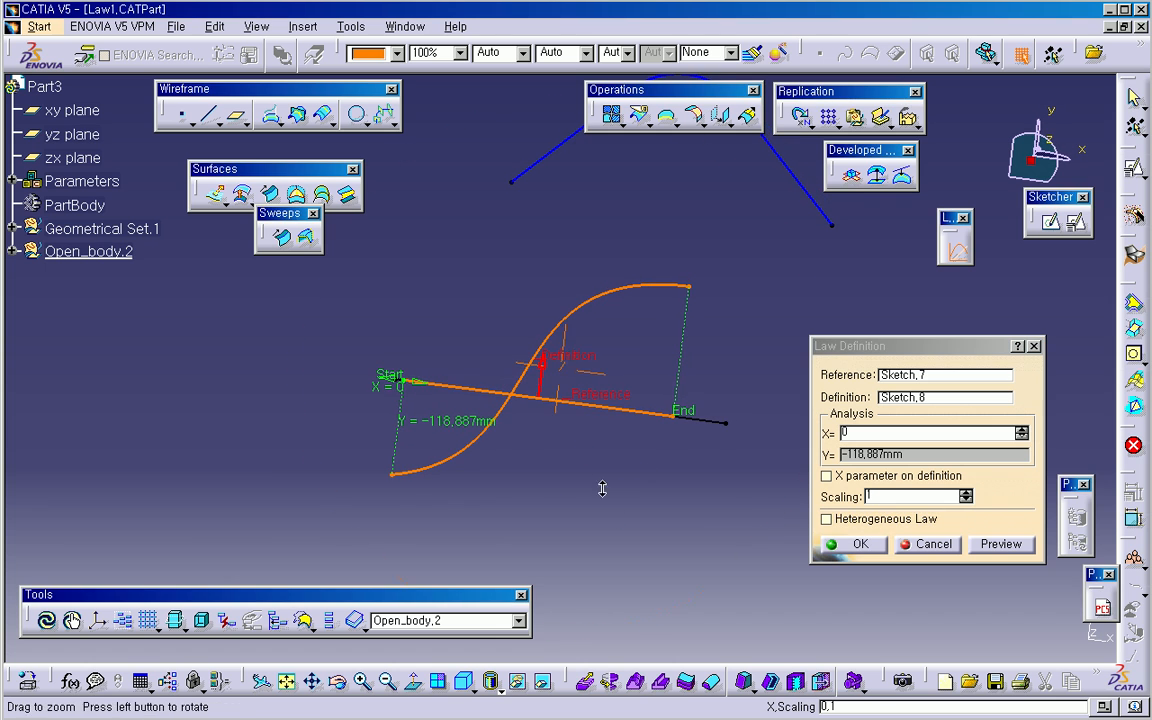
{"action": "left_click", "coordinate": [868, 549]}
Step: Start a parallel curve from the black arc Sketch.4 with the xy plane as support
{"action": "middle_click_drag", "start_coordinate": [851, 530], "coordinate": [645, 380]}
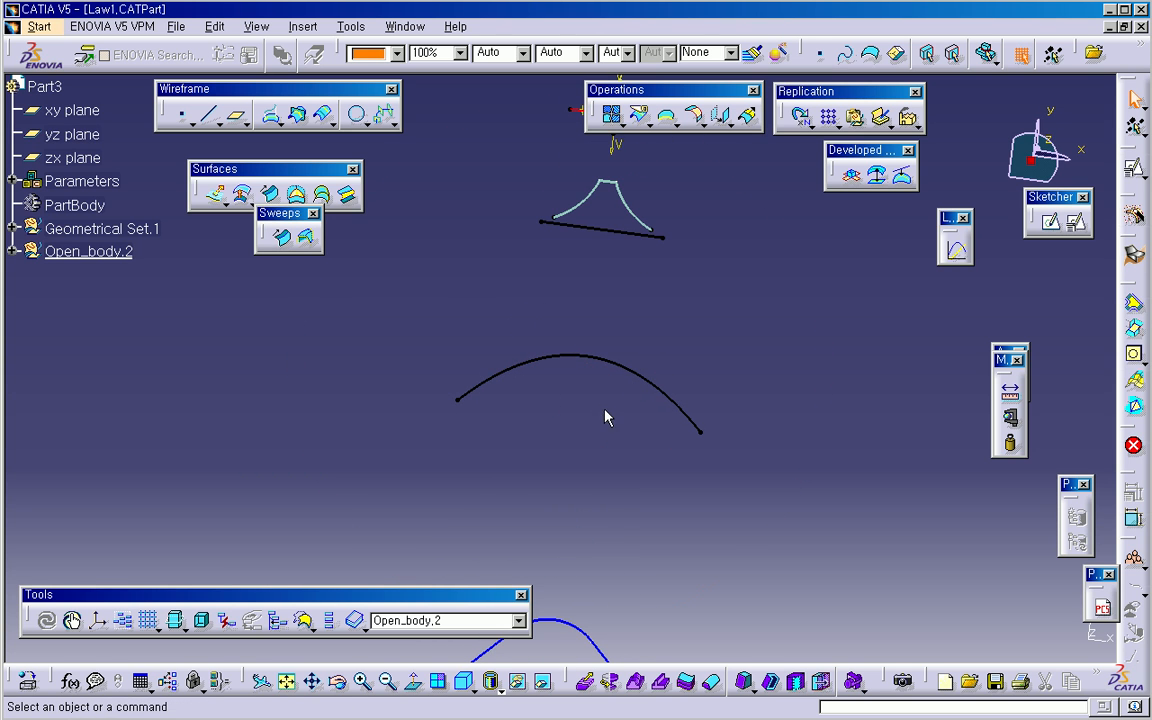
{"action": "left_click", "coordinate": [323, 115]}
{"action": "middle_click_drag", "start_coordinate": [675, 337], "coordinate": [688, 371]}
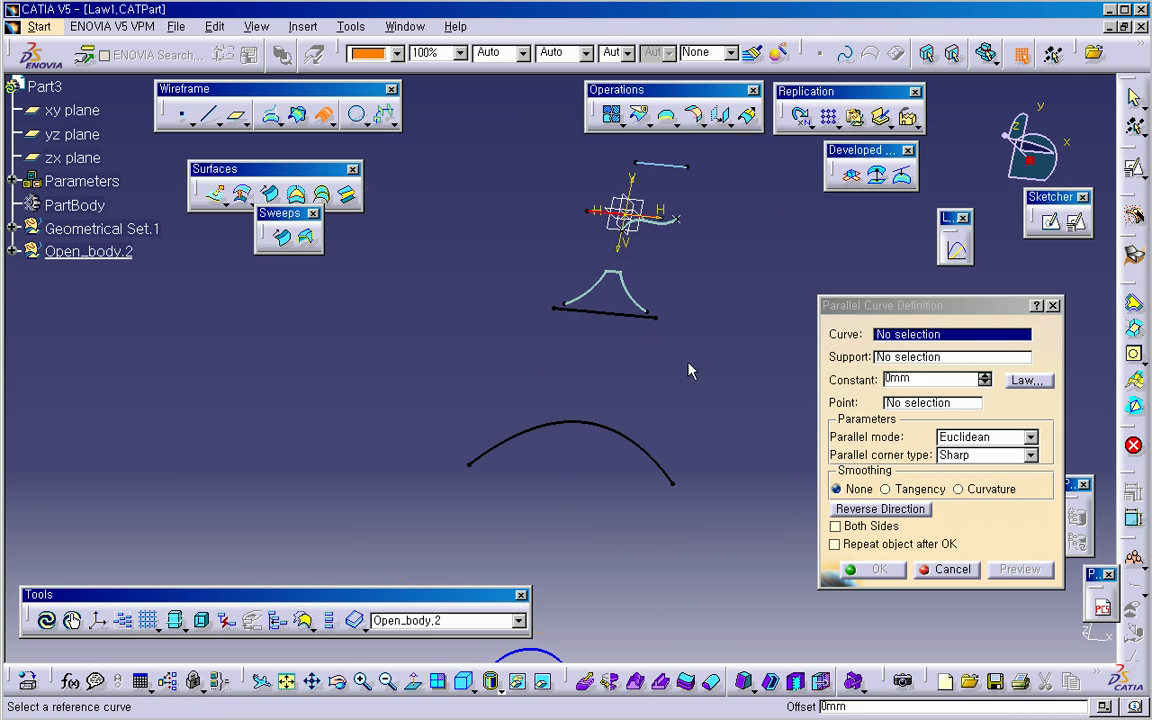
{"action": "left_click", "coordinate": [656, 461]}
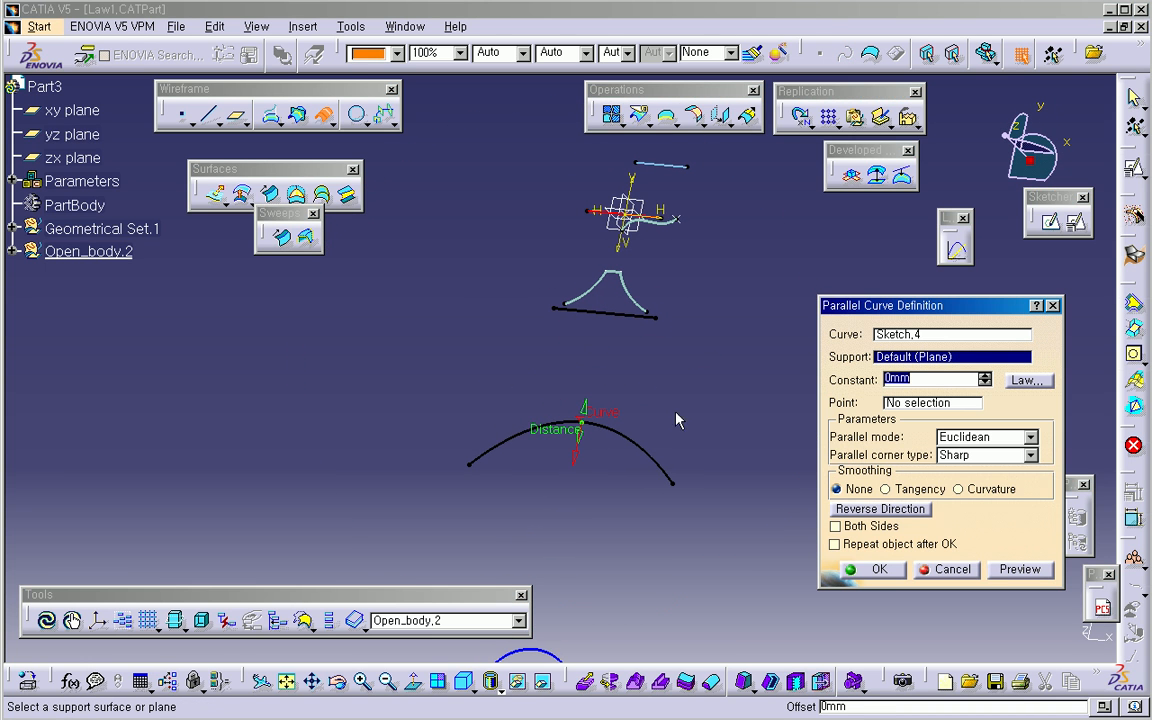
{"action": "left_click", "coordinate": [645, 207]}
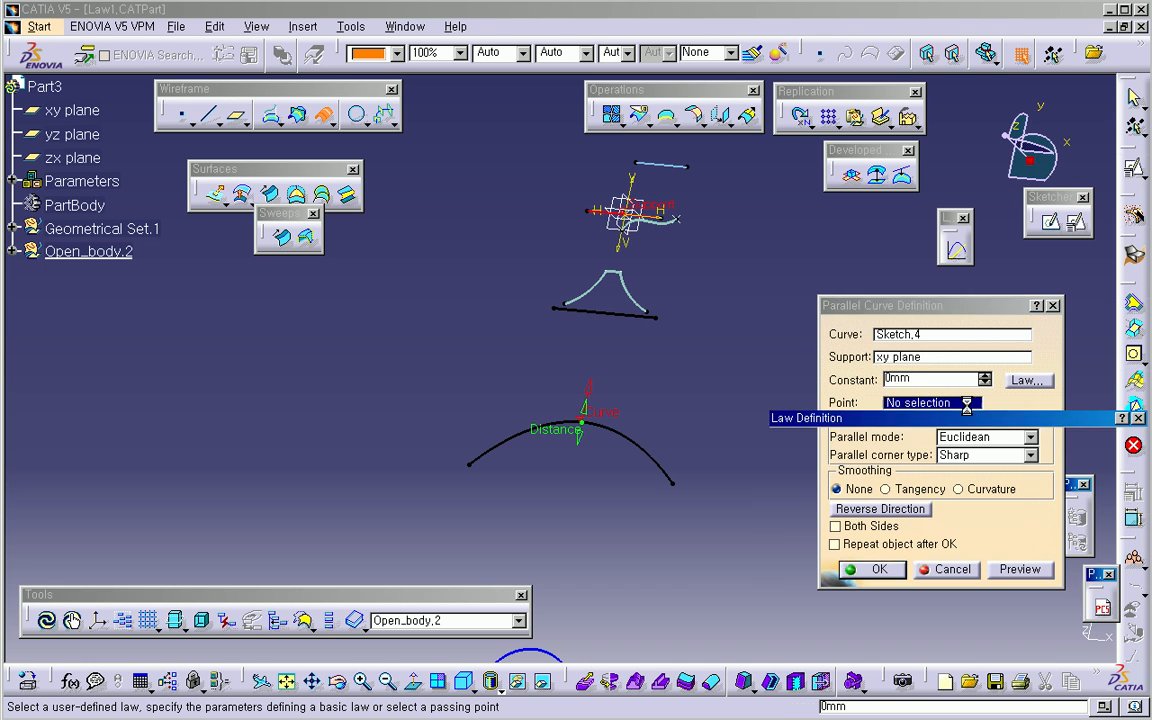
Step: Preview the parallel curve with Law.1 as an advanced offset law, then cancel the parallel curve
{"action": "left_click", "coordinate": [1024, 382]}
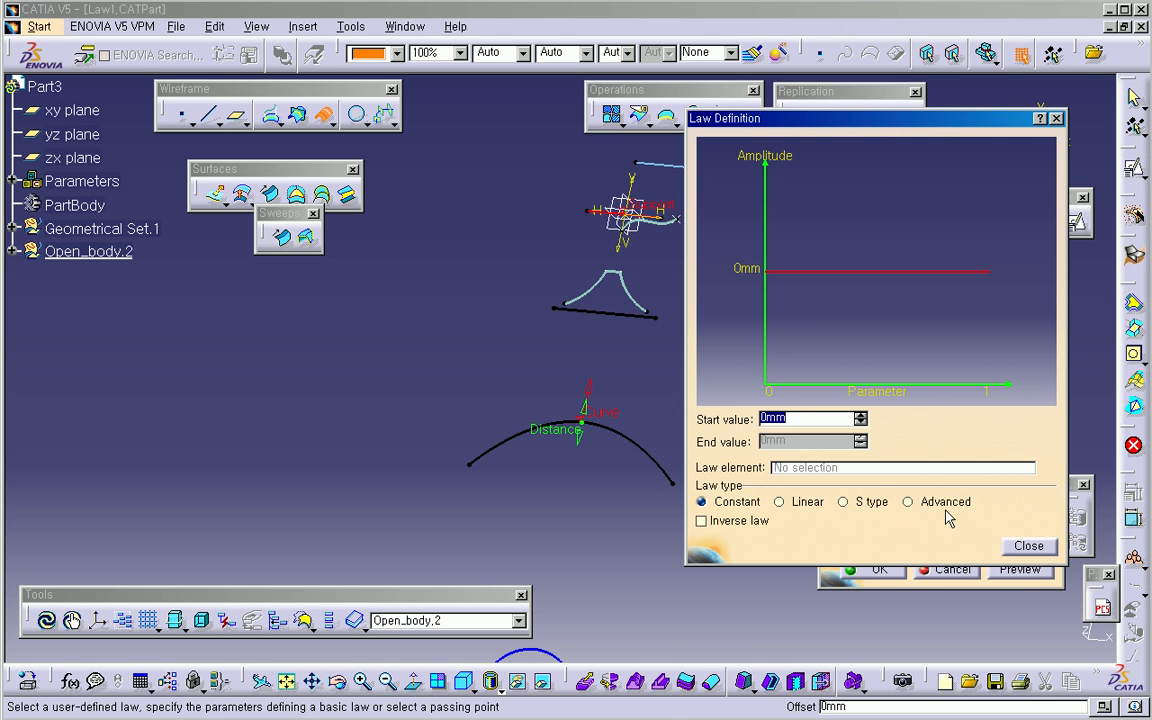
{"action": "left_click", "coordinate": [930, 502]}
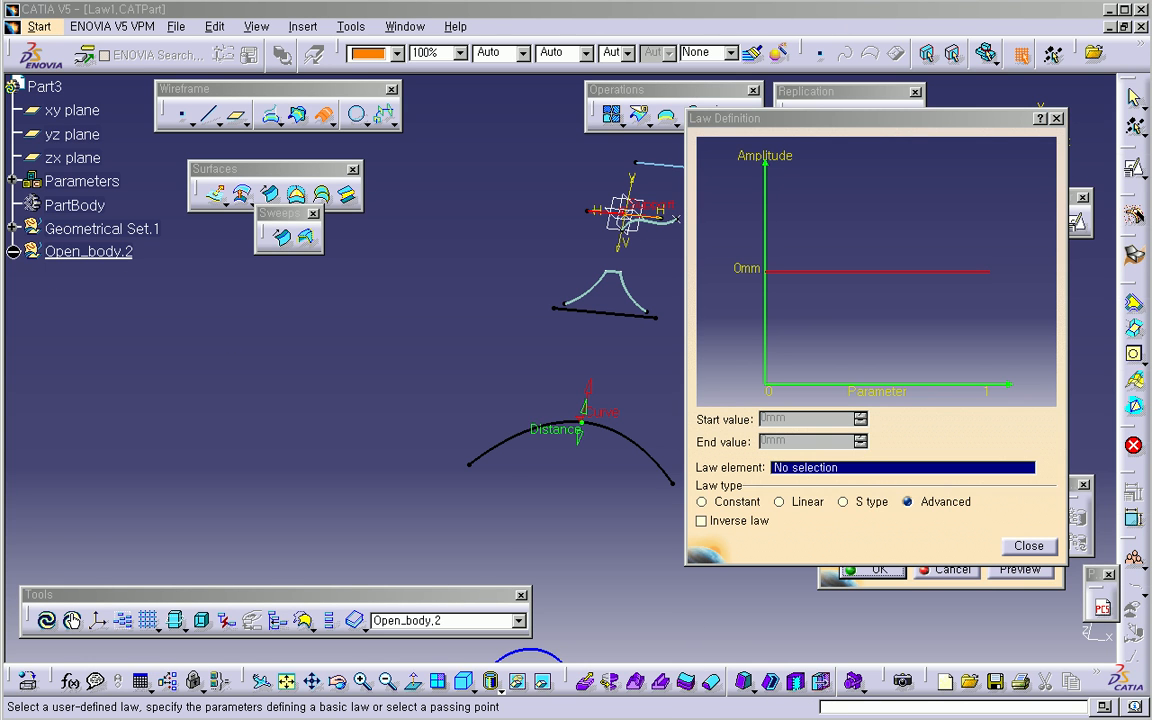
{"action": "left_click", "coordinate": [78, 417]}
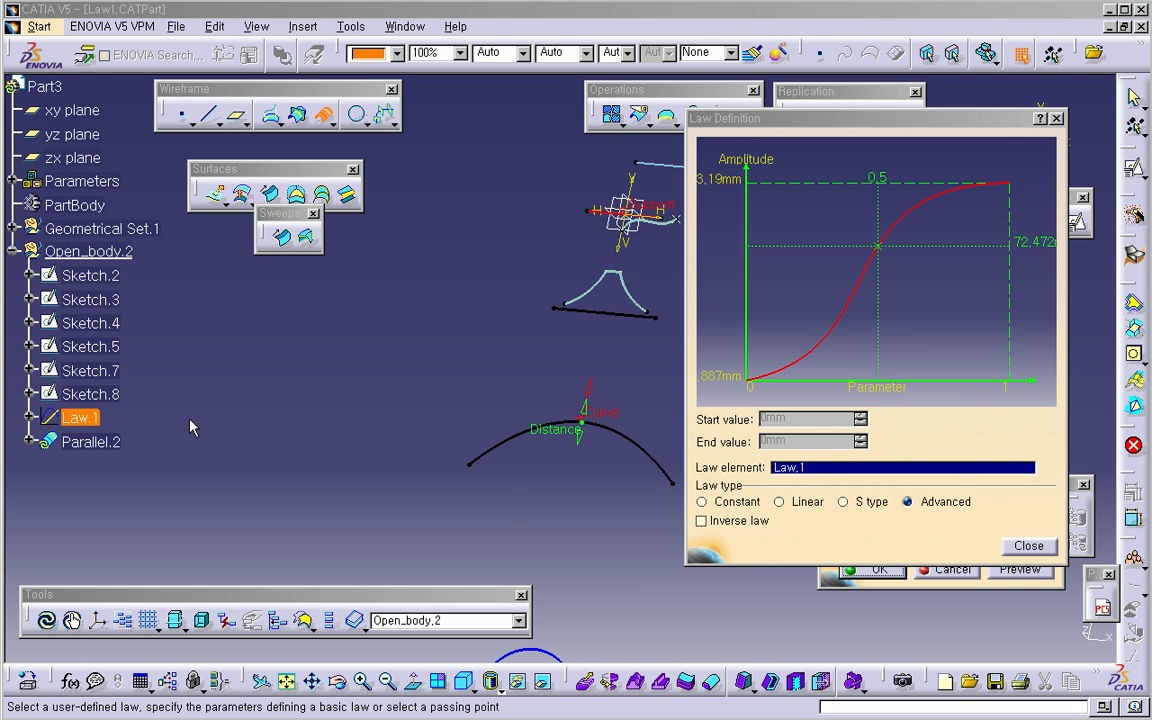
{"action": "left_click", "coordinate": [1028, 546]}
{"action": "left_click", "coordinate": [1020, 569]}
{"action": "middle_click_drag", "start_coordinate": [533, 459], "coordinate": [545, 362]}
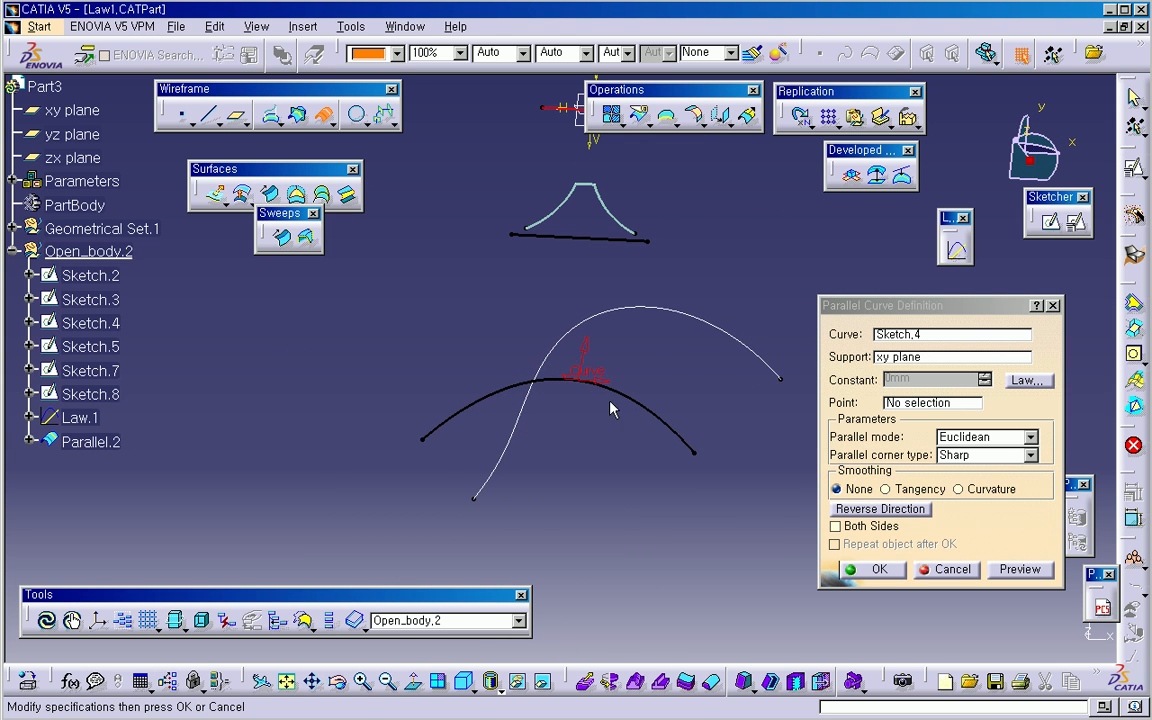
{"action": "middle_click_drag", "start_coordinate": [660, 467], "coordinate": [760, 500]}
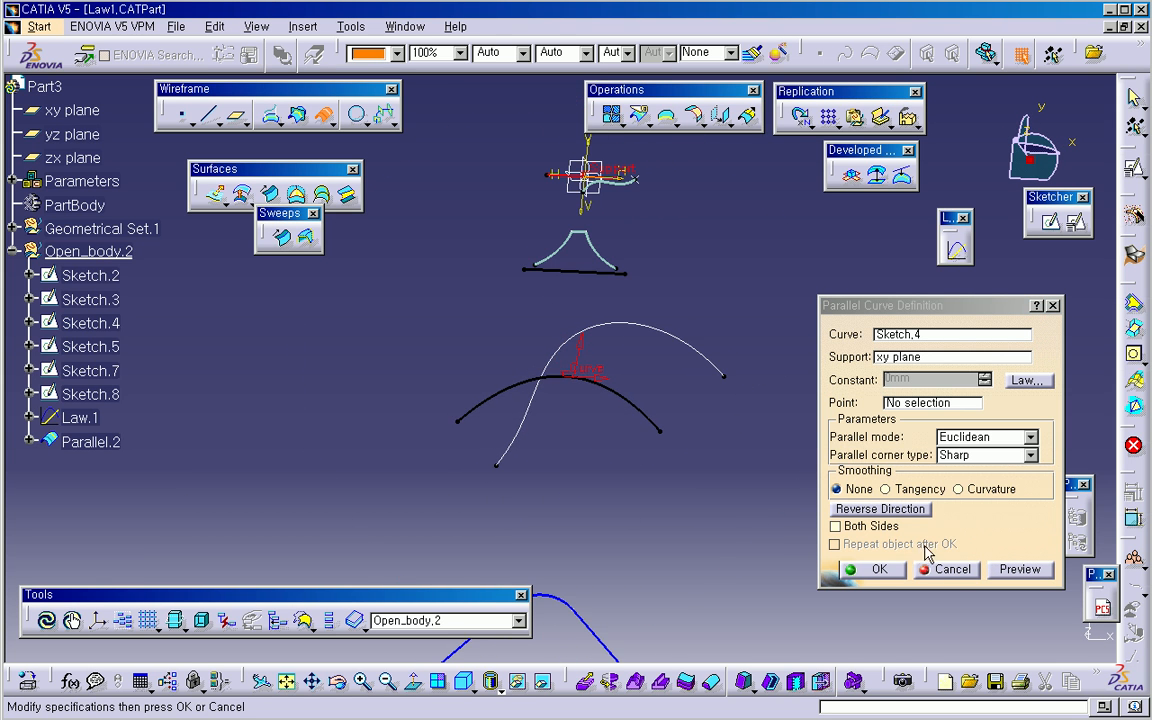
{"action": "left_click", "coordinate": [945, 569]}
Step: Start a second law with the straight line Sketch.2 as reference and the peaked profile Sketch.3 as definition
{"action": "middle_click_drag", "start_coordinate": [634, 503], "coordinate": [600, 480]}
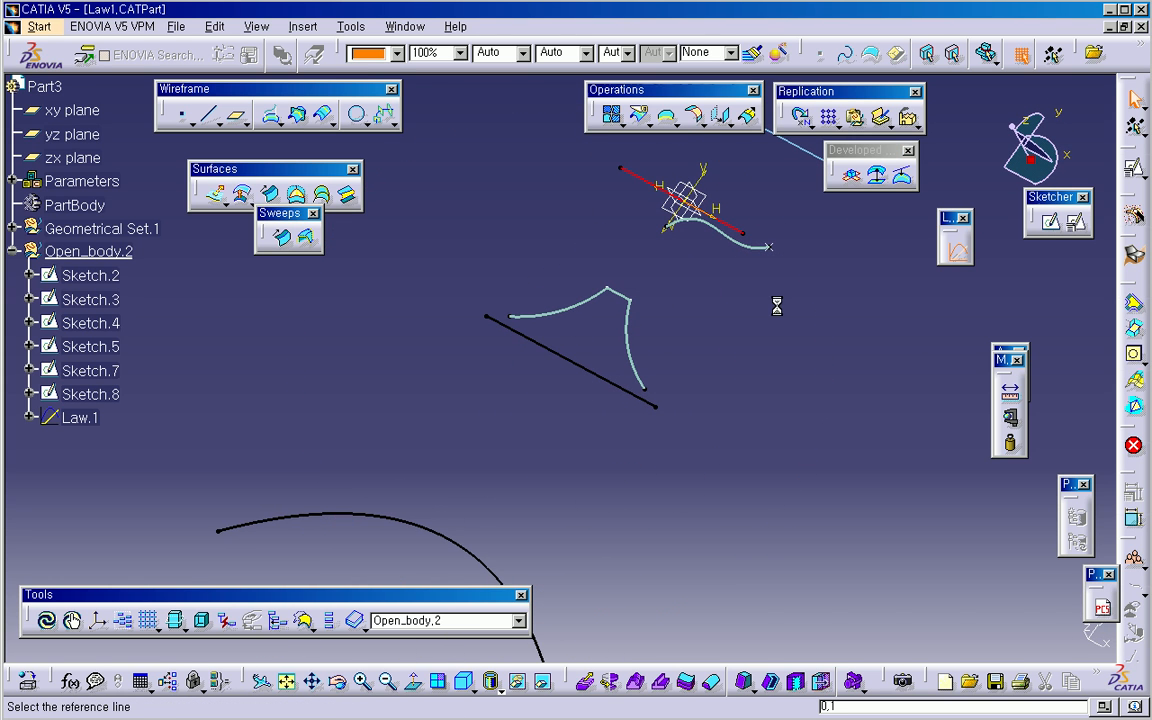
{"action": "left_click", "coordinate": [956, 252]}
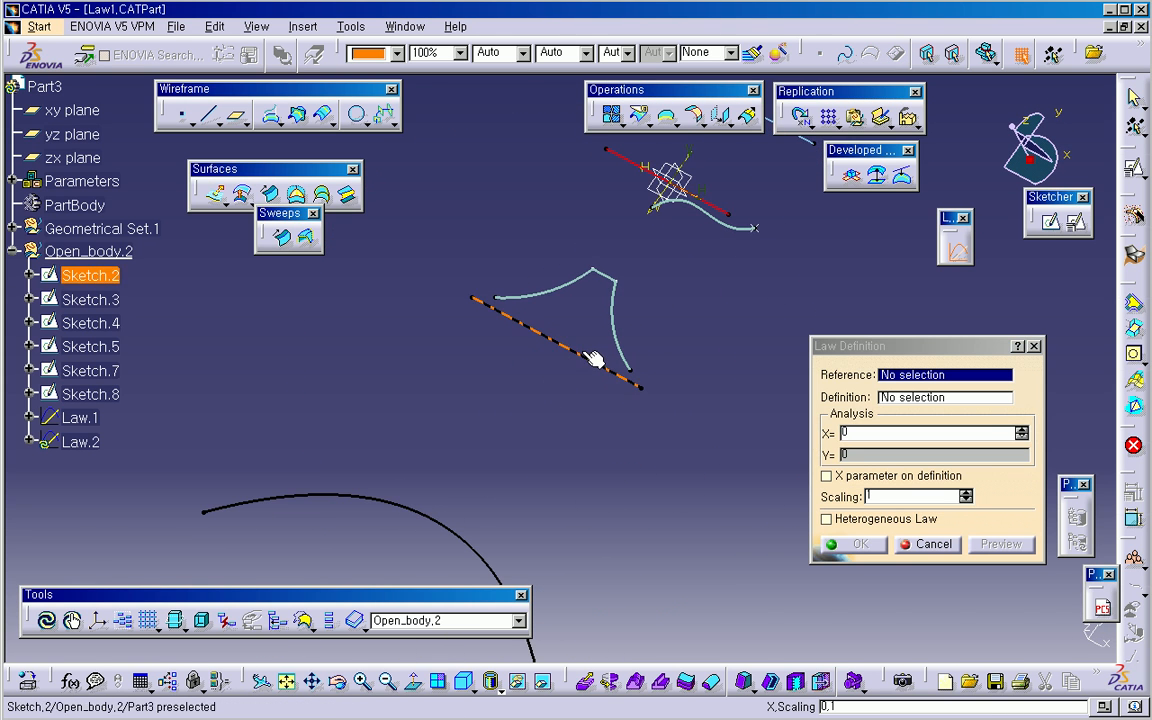
{"action": "left_click", "coordinate": [581, 355]}
{"action": "left_click", "coordinate": [619, 334]}
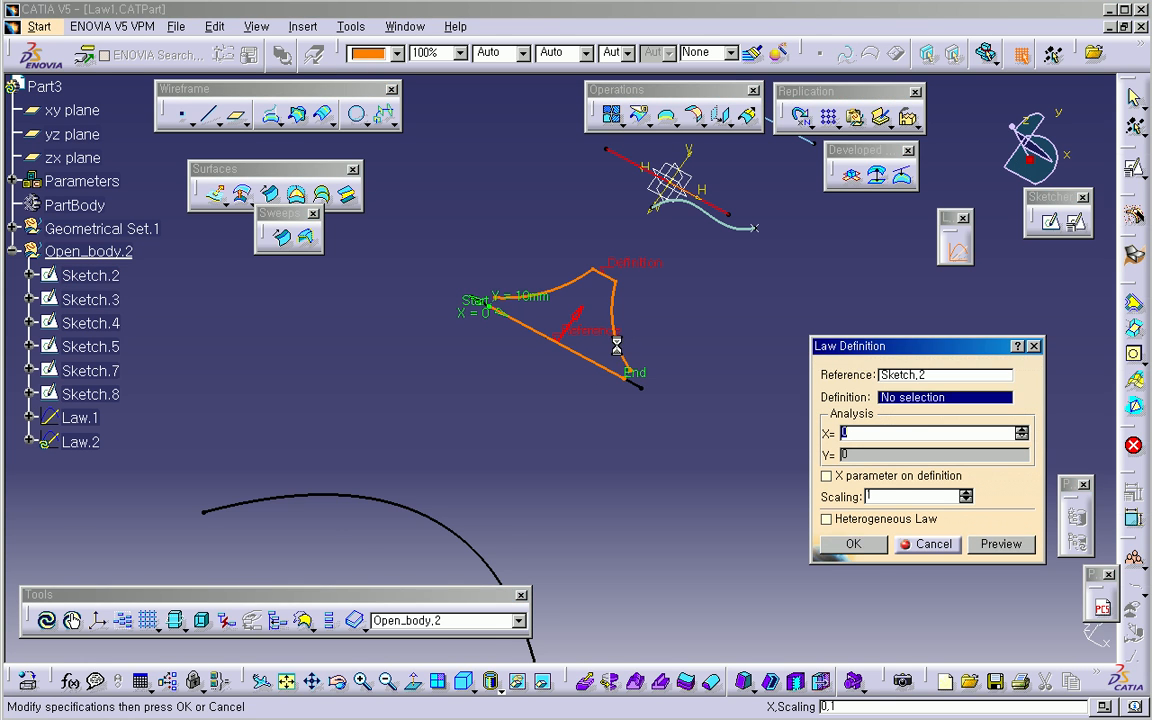
{"action": "middle_click_drag", "start_coordinate": [586, 357], "coordinate": [607, 370]}
{"action": "left_click_drag", "start_coordinate": [882, 347], "coordinate": [861, 265]}
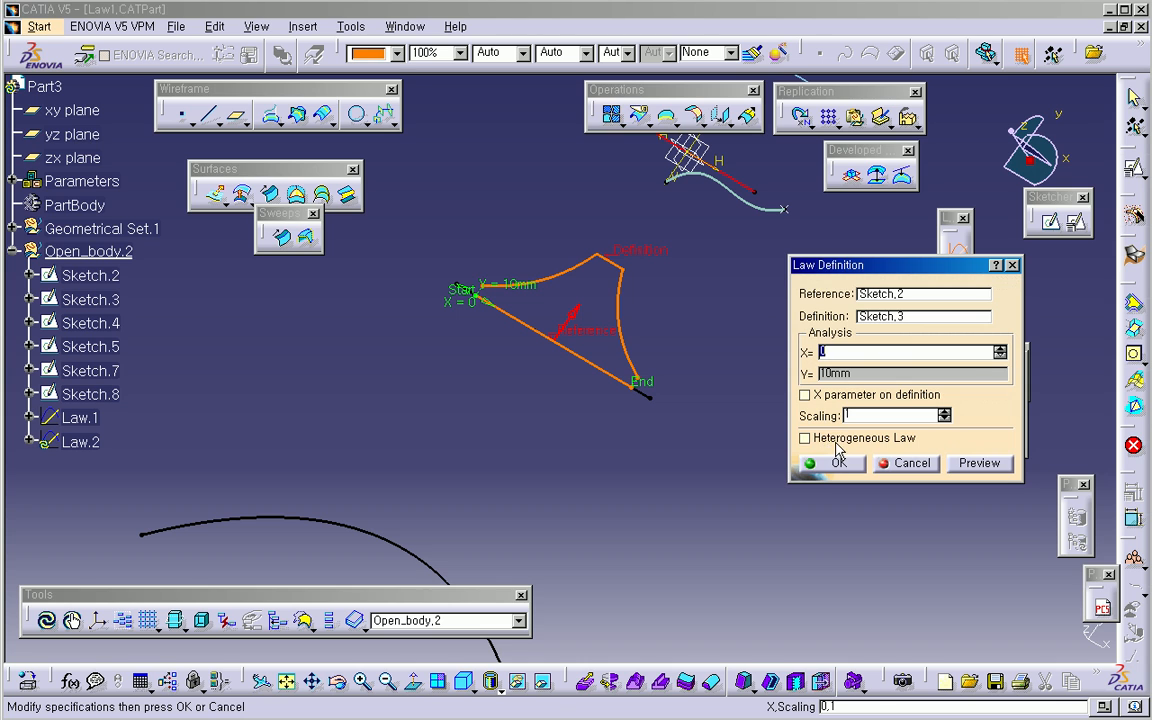
Step: Try the Heterogeneous Law option with None (Ratio) as applied unit, then switch the option off
{"action": "left_click", "coordinate": [806, 438]}
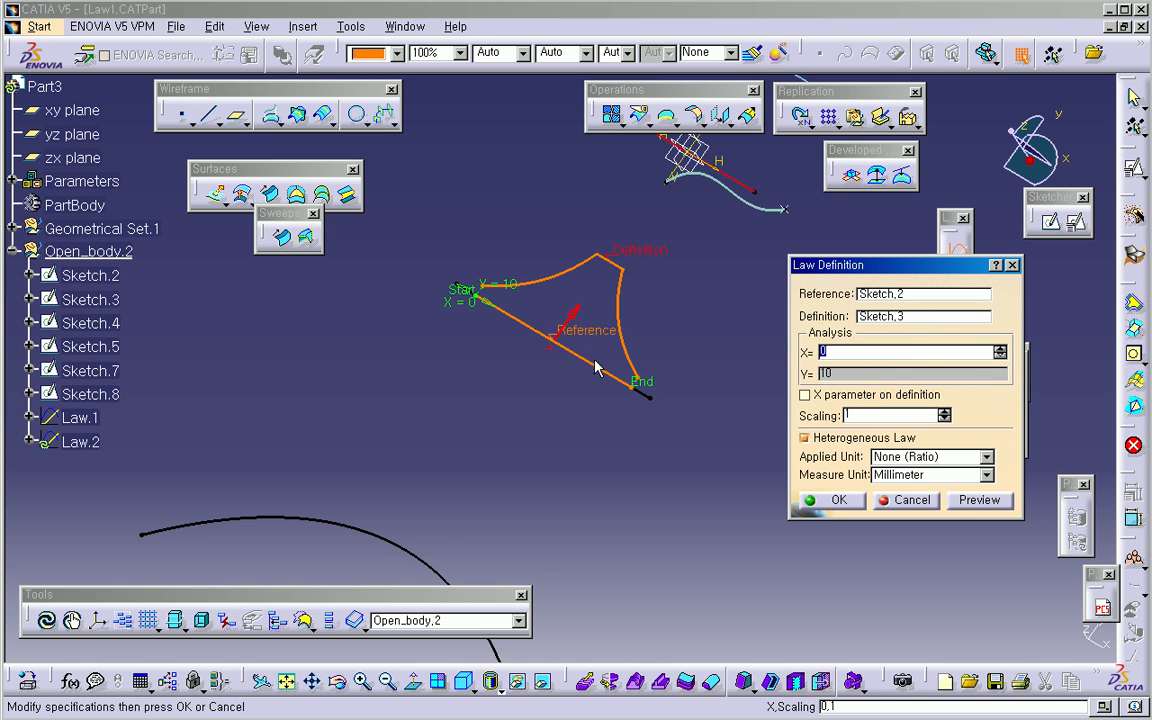
{"action": "left_click", "coordinate": [933, 457]}
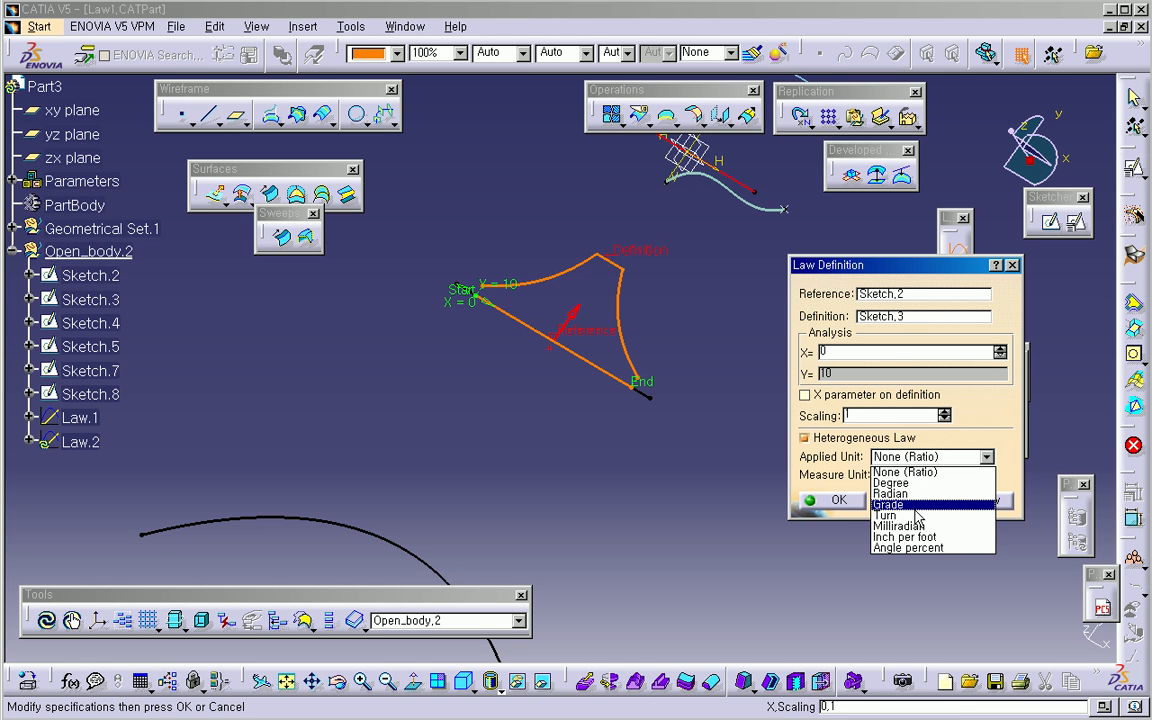
{"action": "left_click", "coordinate": [905, 471]}
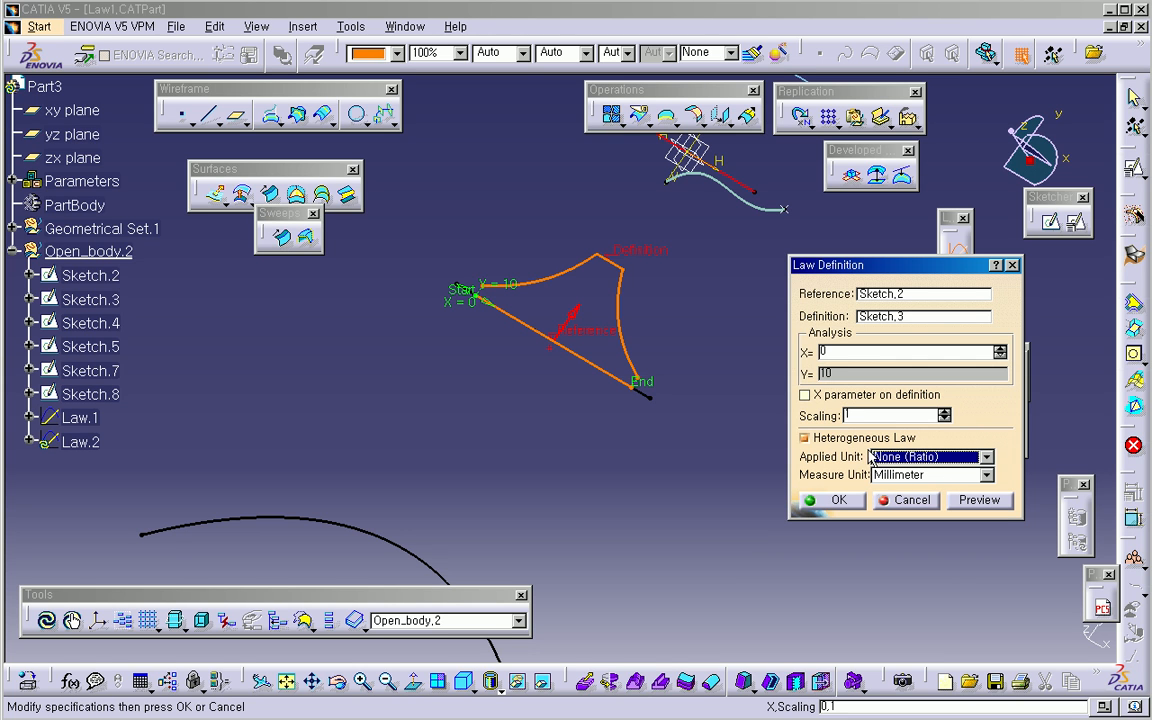
{"action": "left_click", "coordinate": [806, 438]}
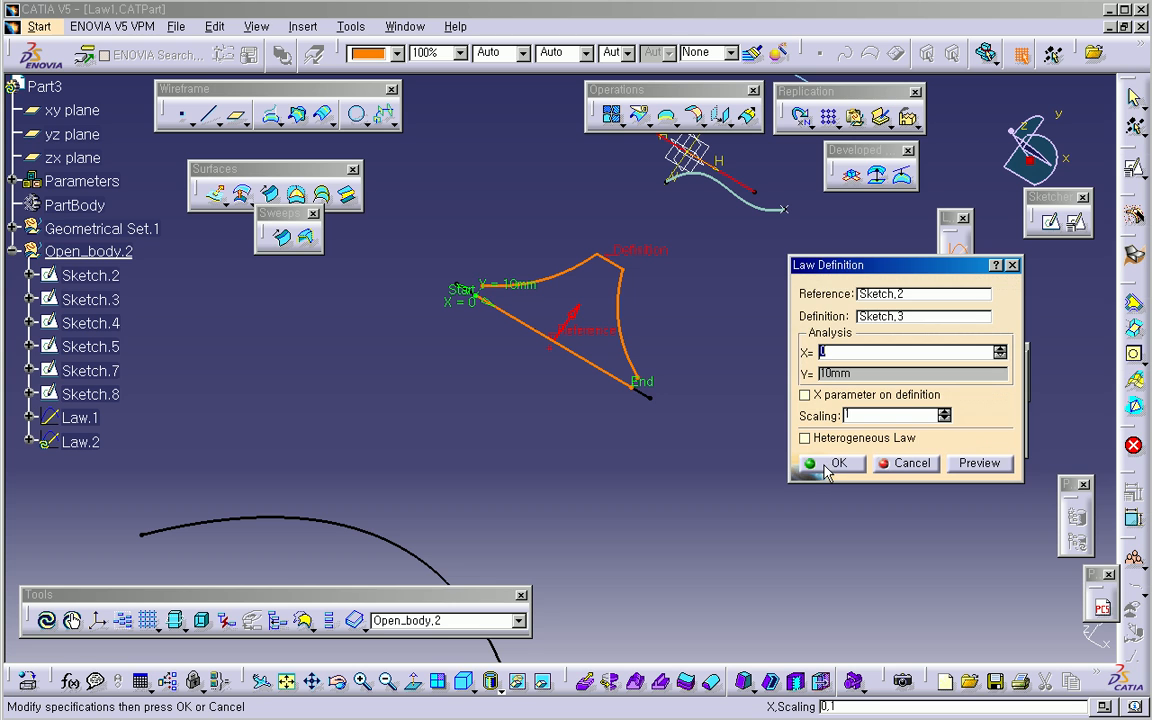
Step: Create the second law from Sketch.2 and Sketch.3
{"action": "left_click", "coordinate": [833, 463]}
{"action": "middle_click_drag", "start_coordinate": [725, 432], "coordinate": [655, 360]}
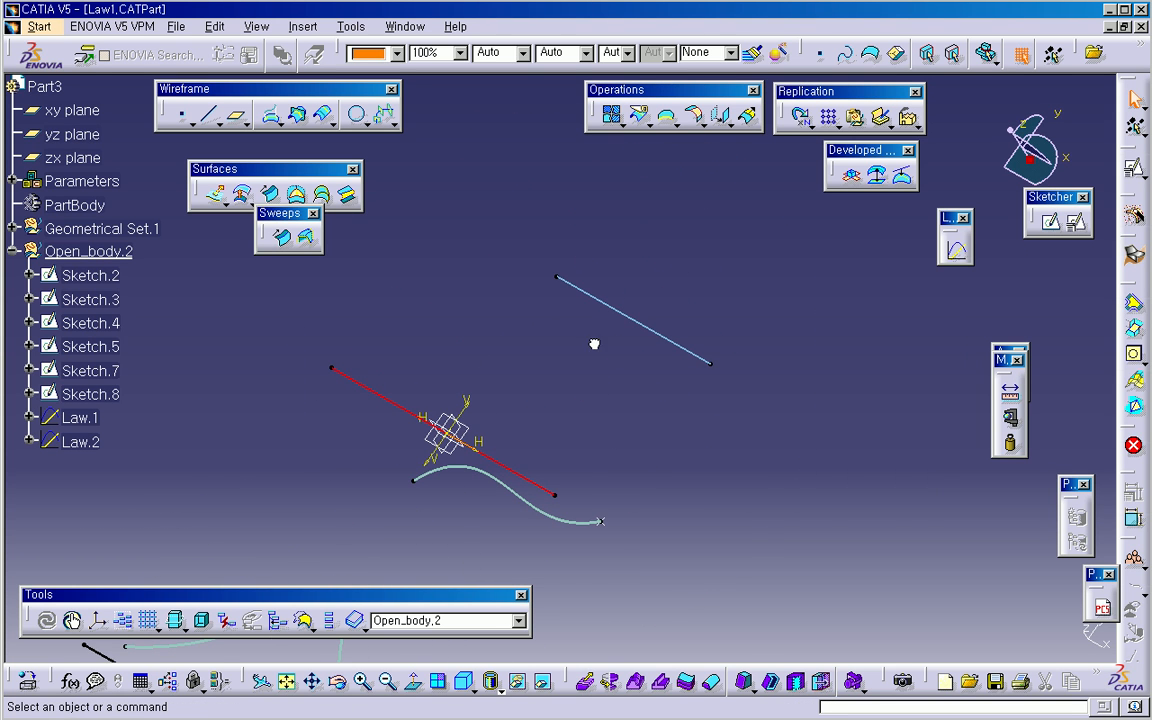
Step: Preview a parallel curve of Parallel.1 on the xy plane, using Law.2 as an advanced offset law
{"action": "left_click", "coordinate": [323, 114]}
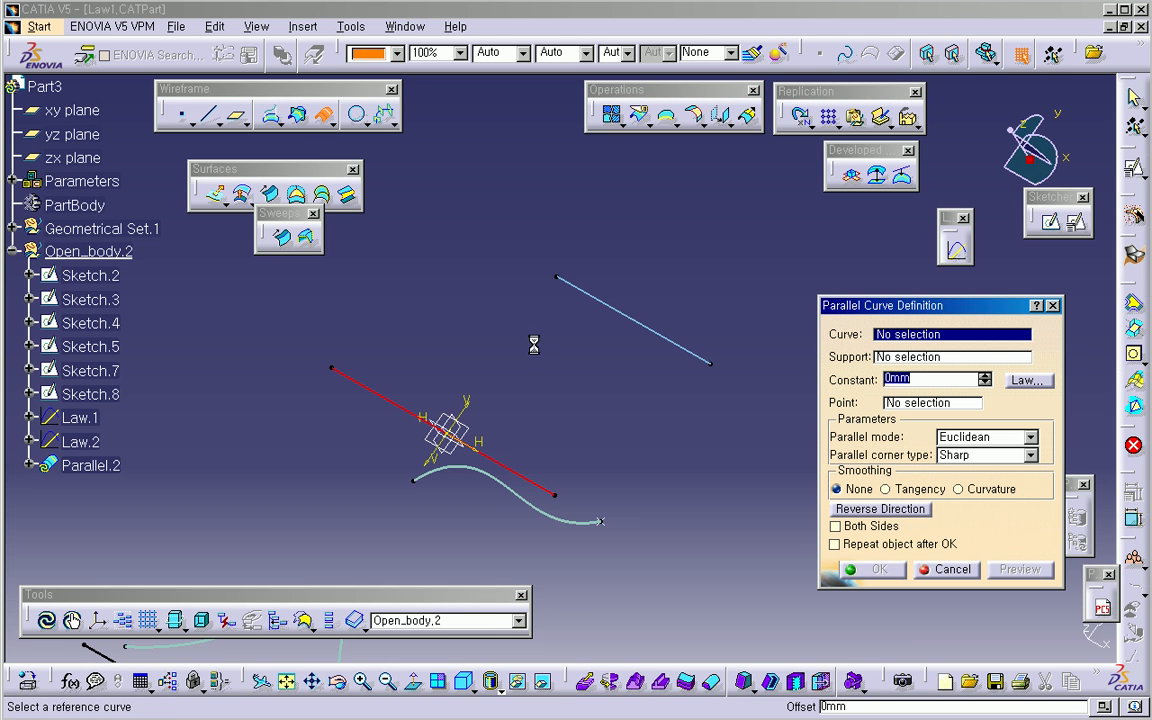
{"action": "left_click", "coordinate": [657, 330]}
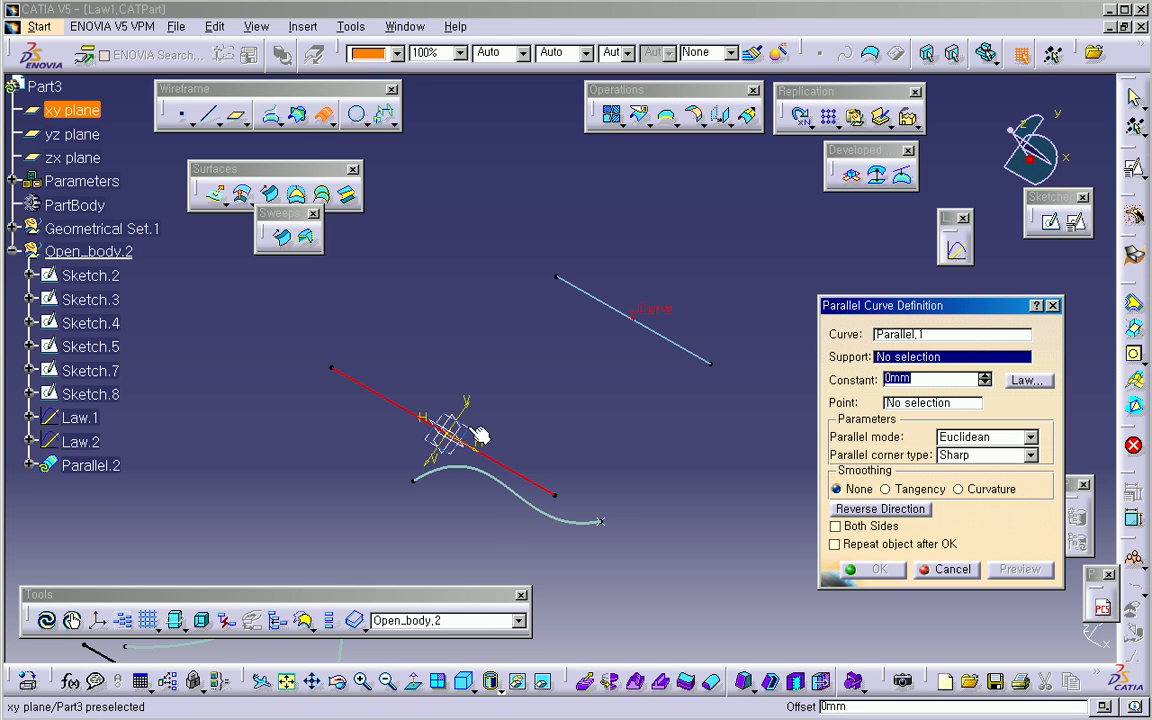
{"action": "left_click", "coordinate": [72, 110]}
{"action": "left_click", "coordinate": [1030, 381]}
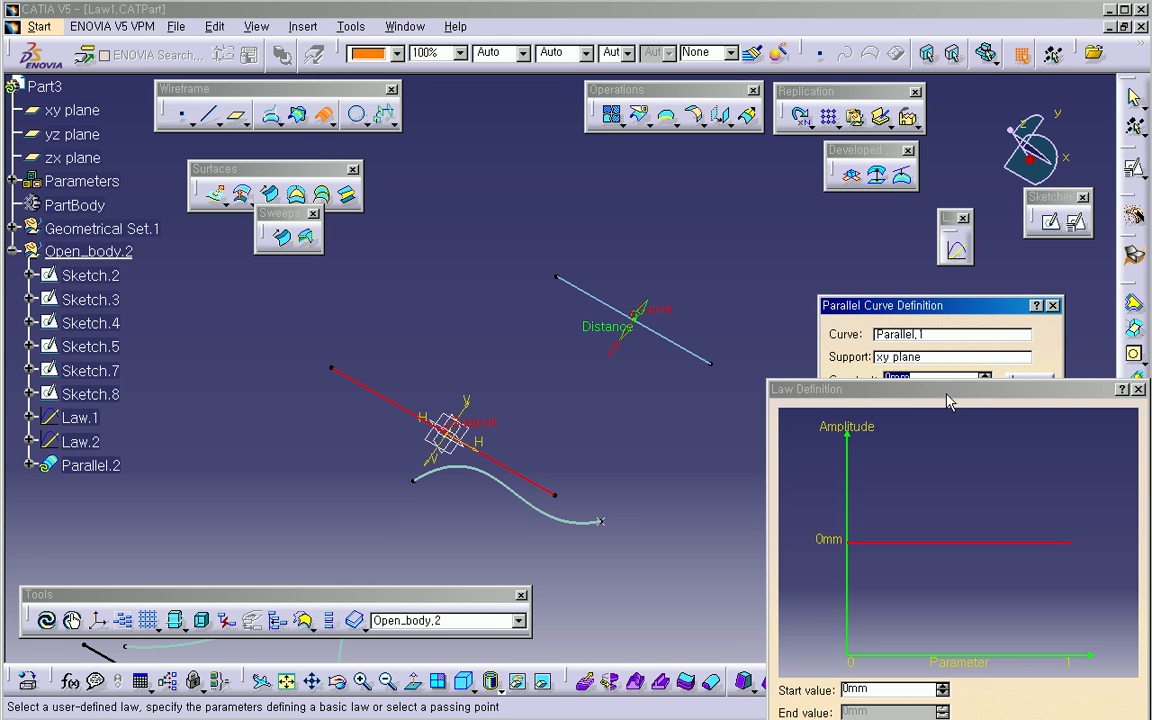
{"action": "left_click", "coordinate": [879, 598]}
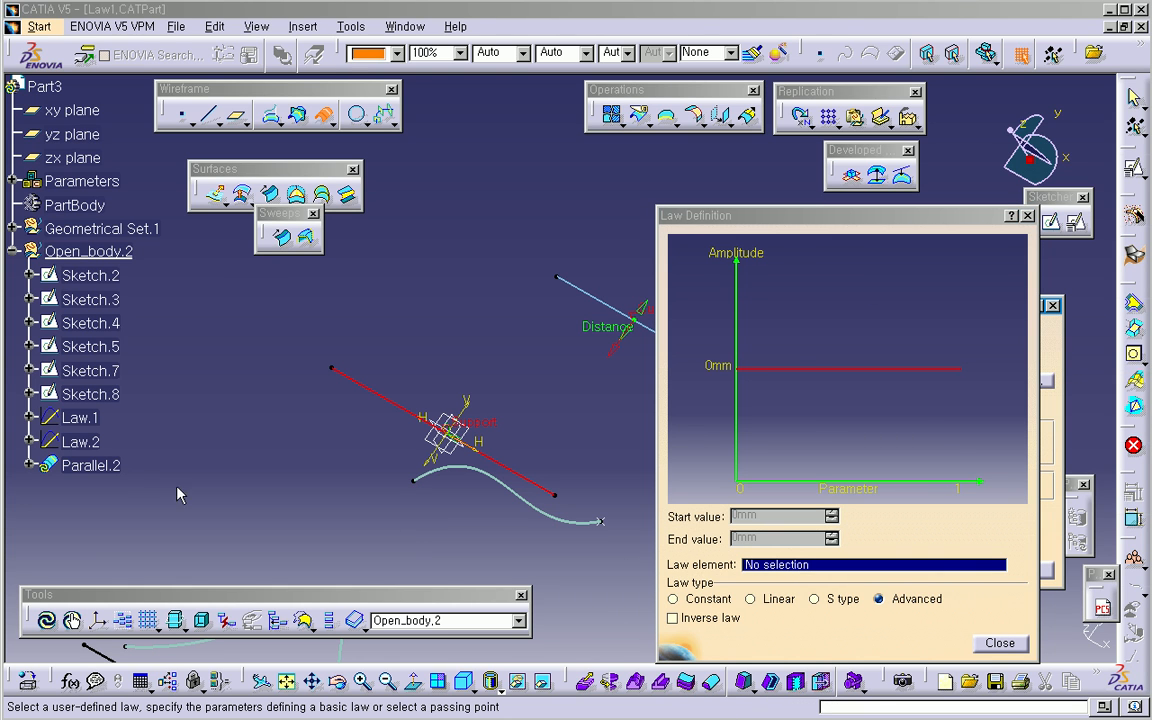
{"action": "left_click", "coordinate": [88, 443]}
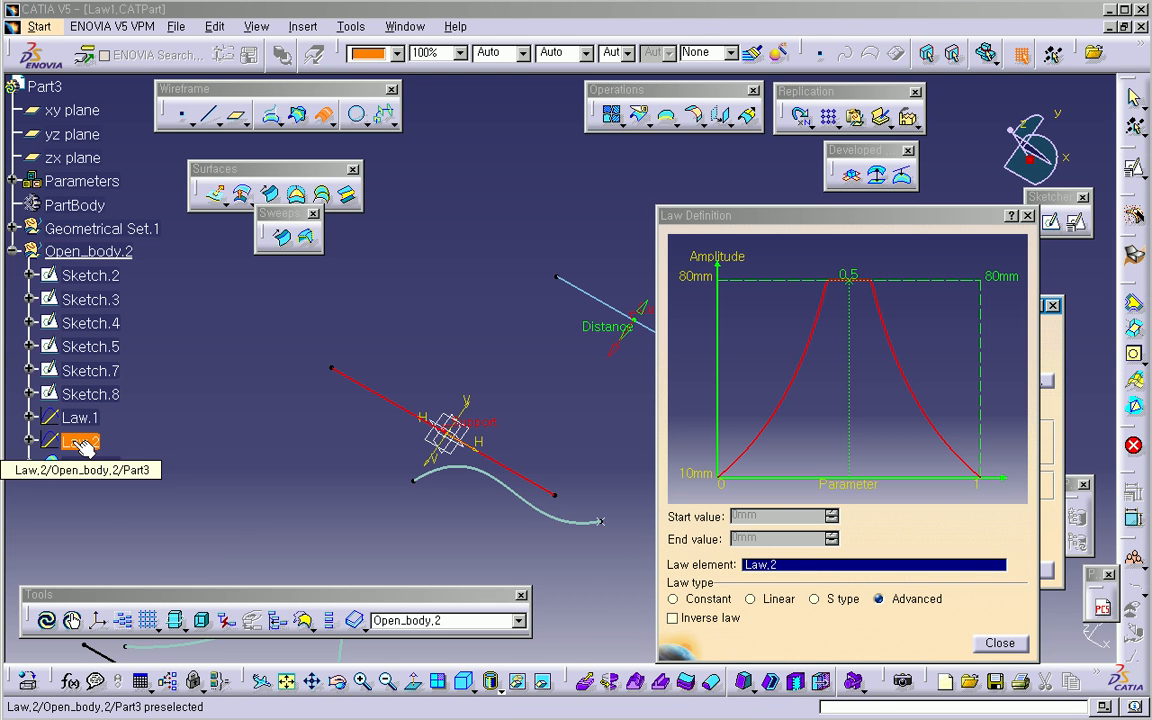
{"action": "left_click", "coordinate": [985, 643]}
{"action": "left_click", "coordinate": [1018, 568]}
Step: Try the Both Sides option on the straight line's parallel curve, then cancel the parallel curve
{"action": "mouse_move", "coordinate": [672, 464]}
{"action": "middle_mouse_down"}
{"action": "mouse_move", "coordinate": [624, 468]}
{"action": "mouse_move", "coordinate": [571, 391]}
{"action": "mouse_move", "coordinate": [557, 463]}
{"action": "middle_mouse_up"}
{"action": "left_click", "coordinate": [836, 526]}
{"action": "middle_click_drag", "start_coordinate": [640, 500], "coordinate": [669, 555]}
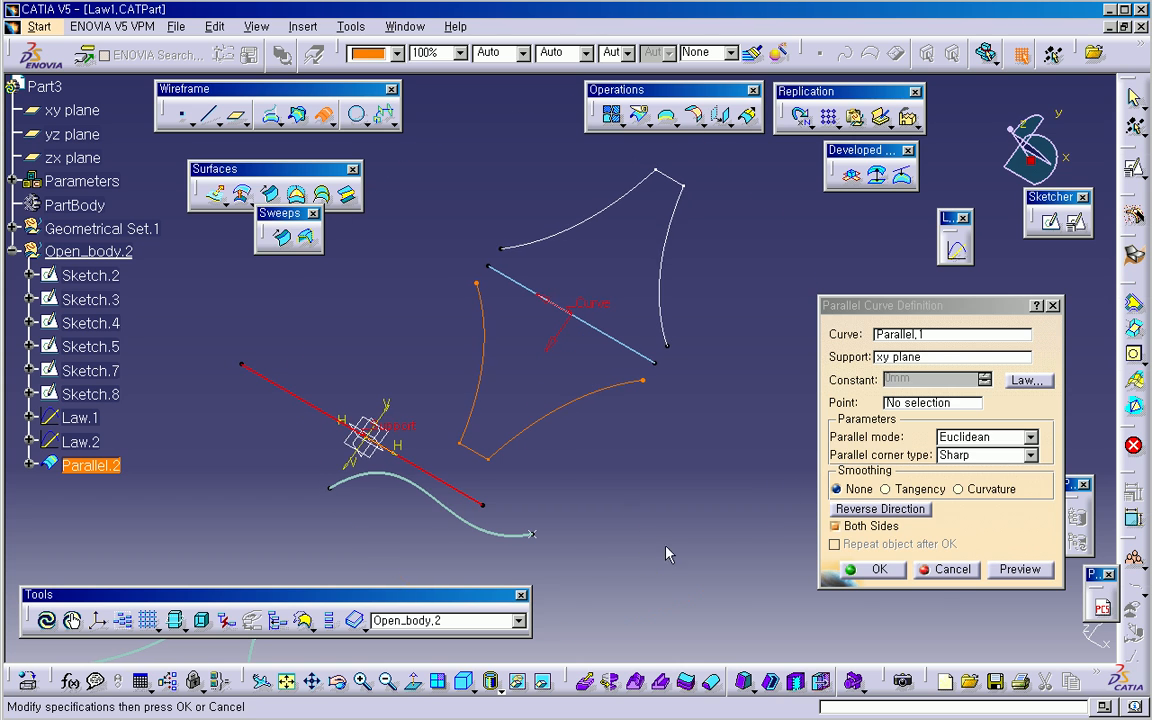
{"action": "left_click", "coordinate": [972, 574]}
{"action": "middle_click_drag", "start_coordinate": [735, 581], "coordinate": [381, 212]}
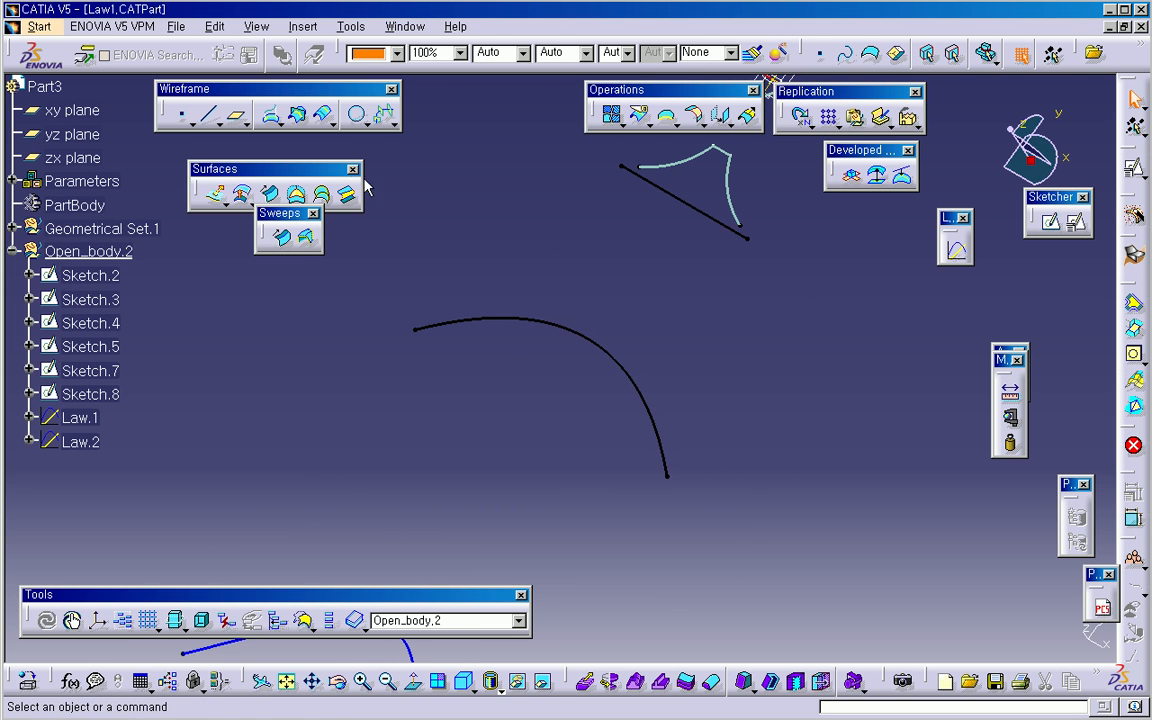
Step: Preview a parallel curve of the arc Sketch.4 on the xy plane, using Law.2 as an advanced offset law
{"action": "left_click", "coordinate": [323, 114]}
{"action": "mouse_move", "coordinate": [468, 317]}
{"action": "middle_mouse_down"}
{"action": "mouse_move", "coordinate": [506, 372]}
{"action": "mouse_move", "coordinate": [605, 393]}
{"action": "mouse_move", "coordinate": [617, 365]}
{"action": "mouse_move", "coordinate": [607, 292]}
{"action": "mouse_move", "coordinate": [660, 268]}
{"action": "middle_mouse_up"}
{"action": "left_click", "coordinate": [624, 385]}
{"action": "left_click", "coordinate": [657, 265]}
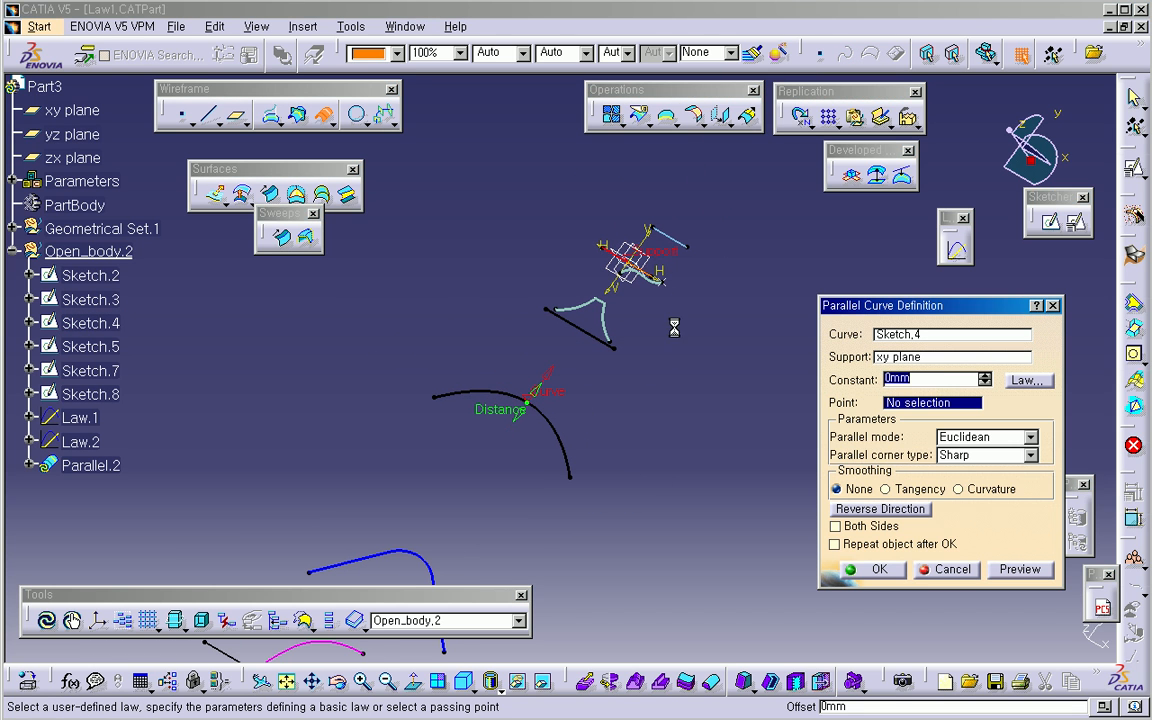
{"action": "left_click", "coordinate": [1026, 380]}
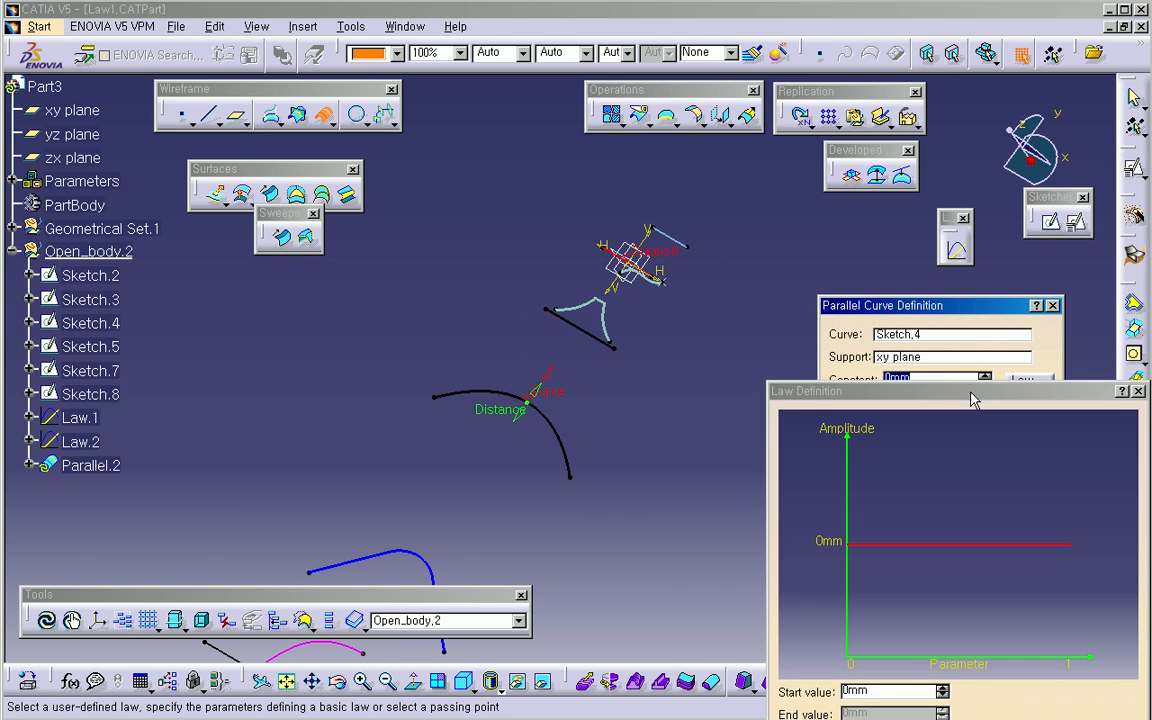
{"action": "left_click", "coordinate": [900, 595]}
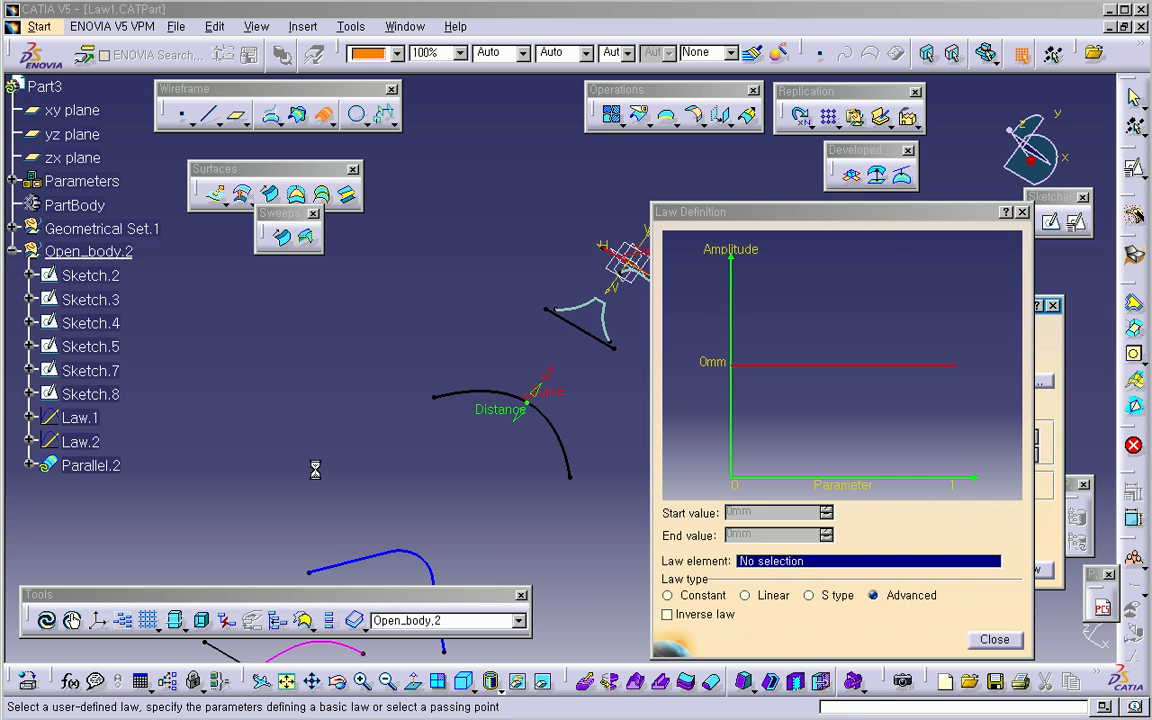
{"action": "left_click", "coordinate": [98, 443]}
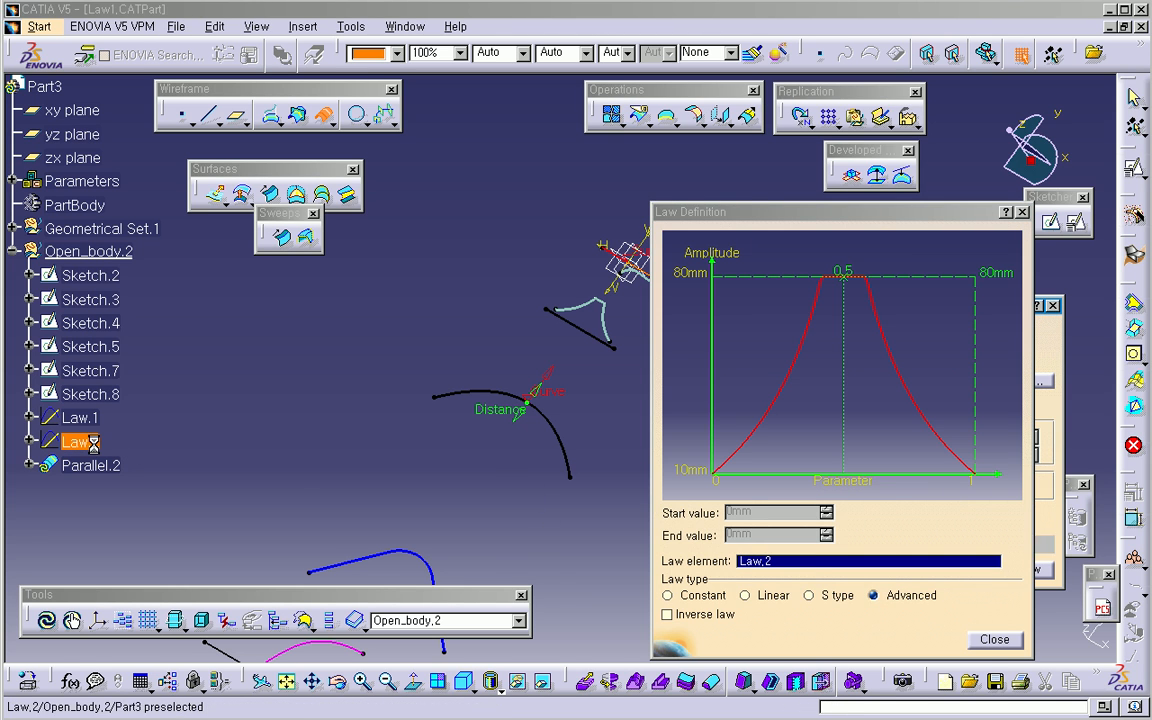
{"action": "left_click", "coordinate": [994, 639]}
{"action": "left_click", "coordinate": [1019, 569]}
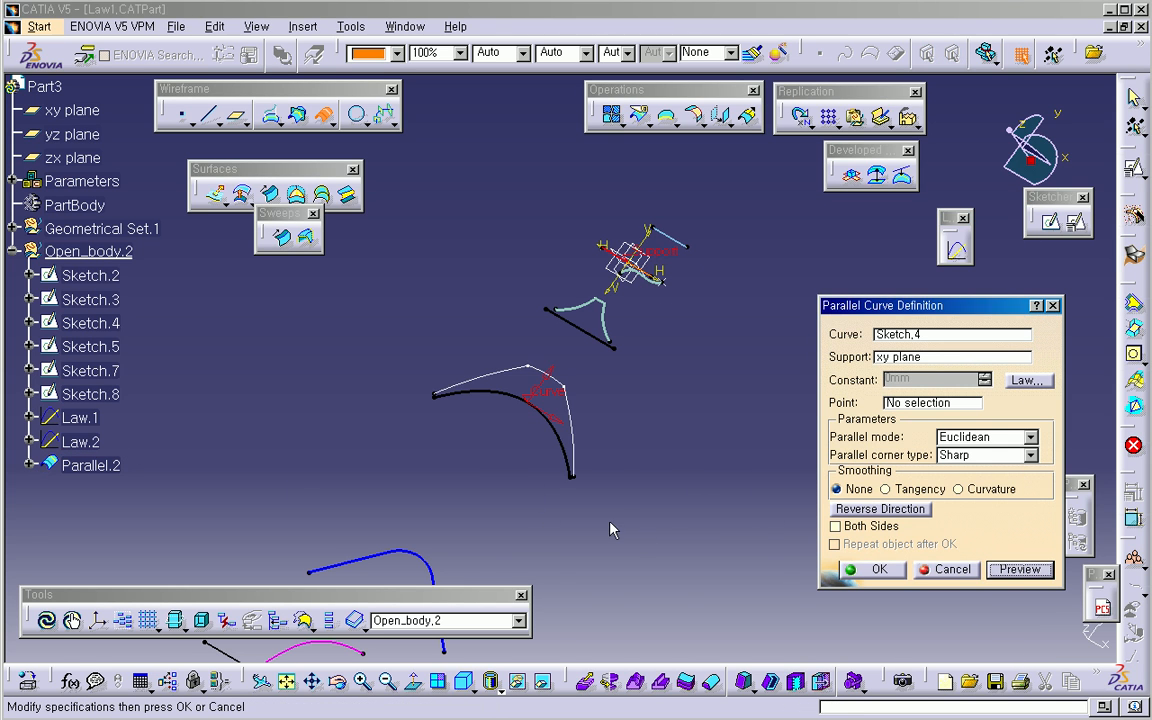
Step: Try the Both Sides option on the arc's parallel curve, then cancel the definition
{"action": "left_click", "coordinate": [835, 526]}
{"action": "middle_click_drag", "start_coordinate": [531, 476], "coordinate": [495, 466]}
{"action": "left_click", "coordinate": [952, 569]}
{"action": "middle_click_drag", "start_coordinate": [700, 572], "coordinate": [733, 530]}
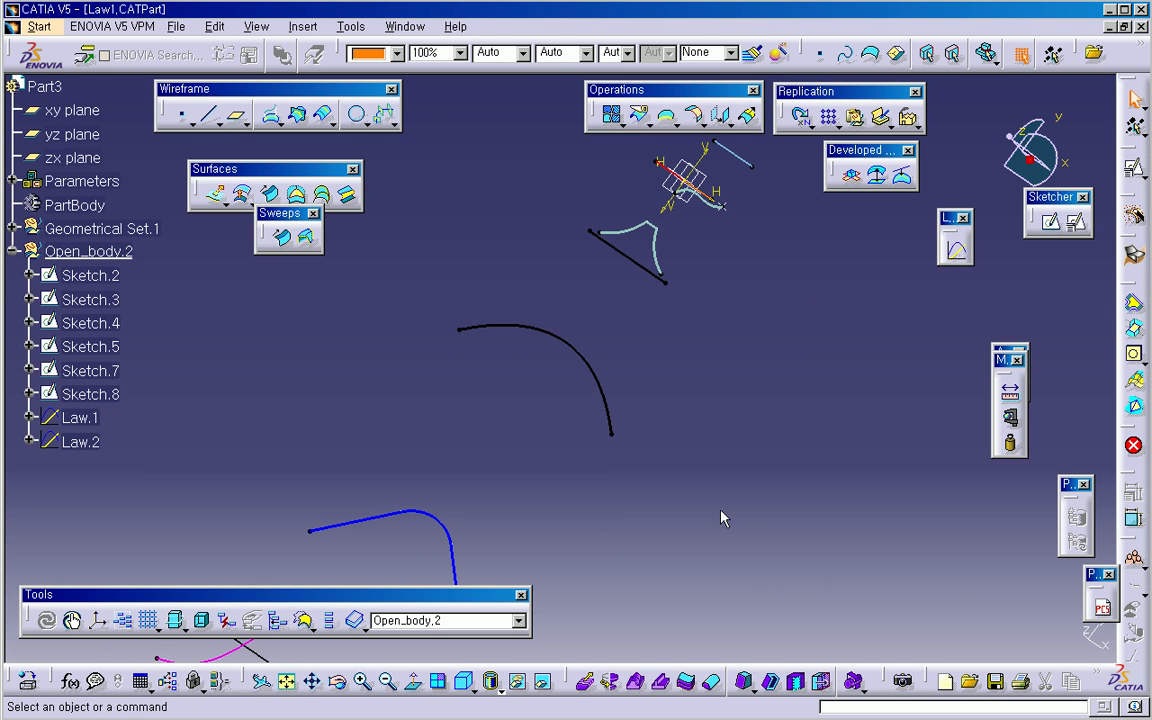
Step: Create a new, empty part document
{"action": "left_click", "coordinate": [175, 26]}
{"action": "left_click", "coordinate": [195, 44]}
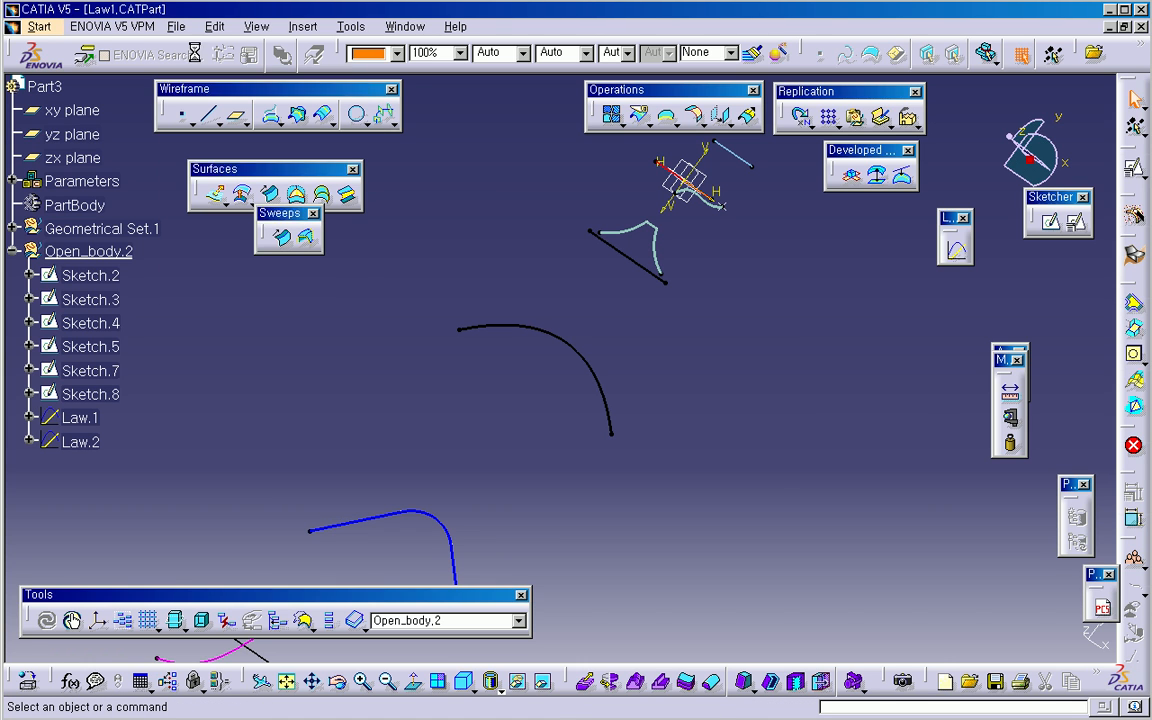
{"action": "scroll", "coordinate": [680, 389], "scroll_direction": "down", "scroll_amount": 8}
{"action": "left_click", "coordinate": [680, 464]}
{"action": "left_click", "coordinate": [870, 415]}
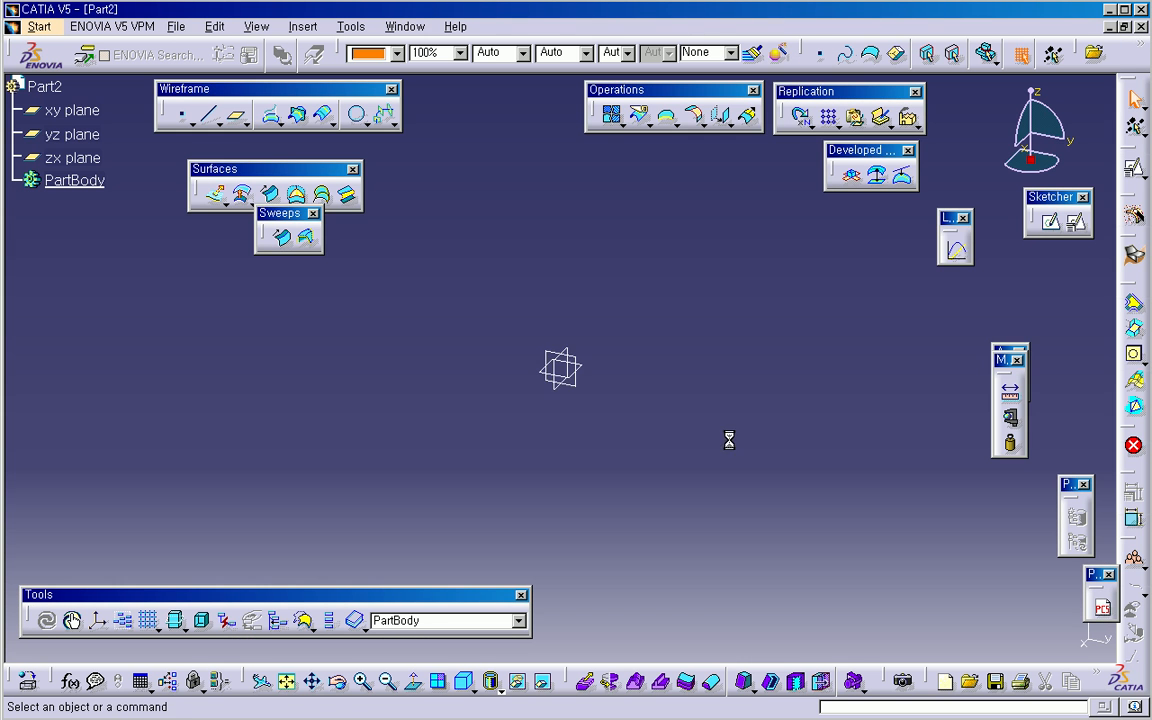
Step: Start a positioned sketch on the yz plane and draw a horizontal line about 185 mm long from the origin
{"action": "left_click", "coordinate": [1076, 222]}
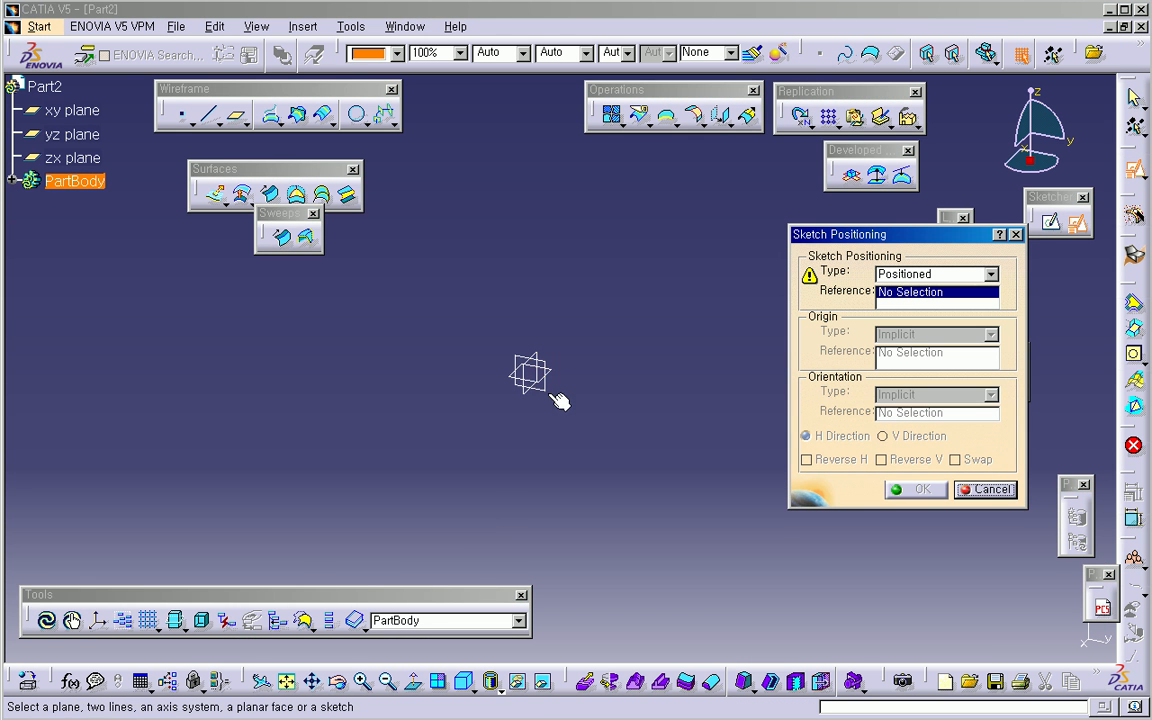
{"action": "left_click", "coordinate": [551, 389]}
{"action": "left_click", "coordinate": [926, 494]}
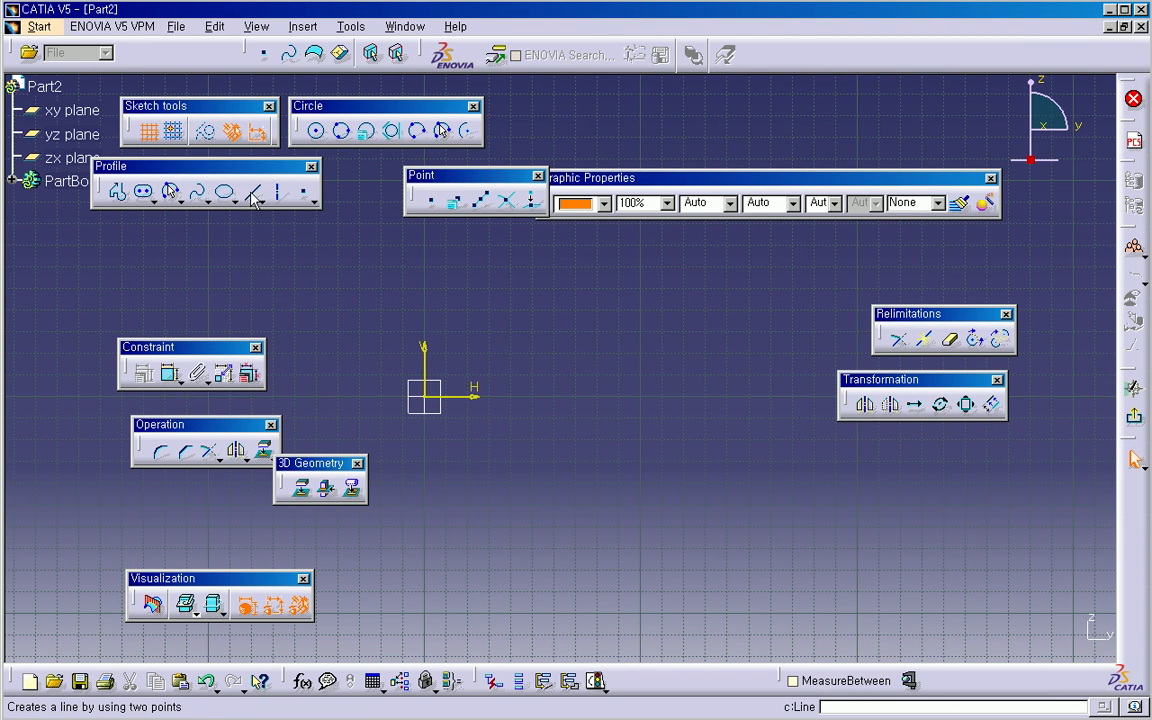
{"action": "left_click", "coordinate": [250, 191]}
{"action": "left_click", "coordinate": [424, 396]}
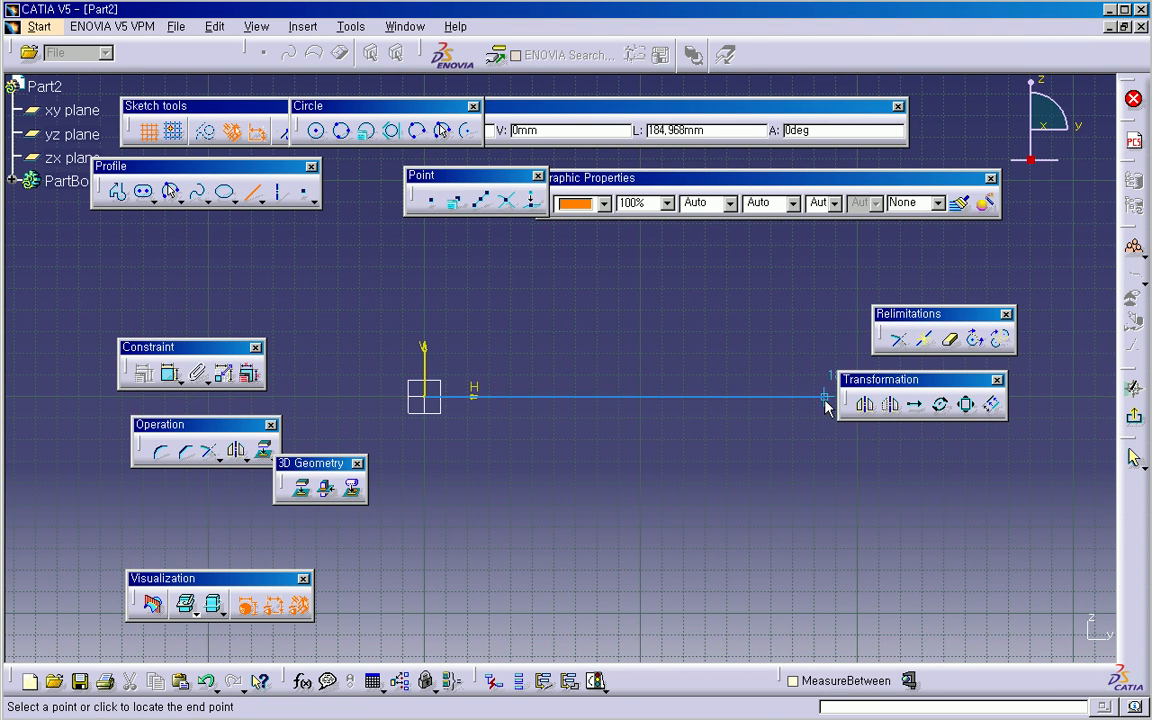
{"action": "left_click", "coordinate": [861, 392]}
{"action": "middle_click_drag", "start_coordinate": [861, 392], "coordinate": [653, 477]}
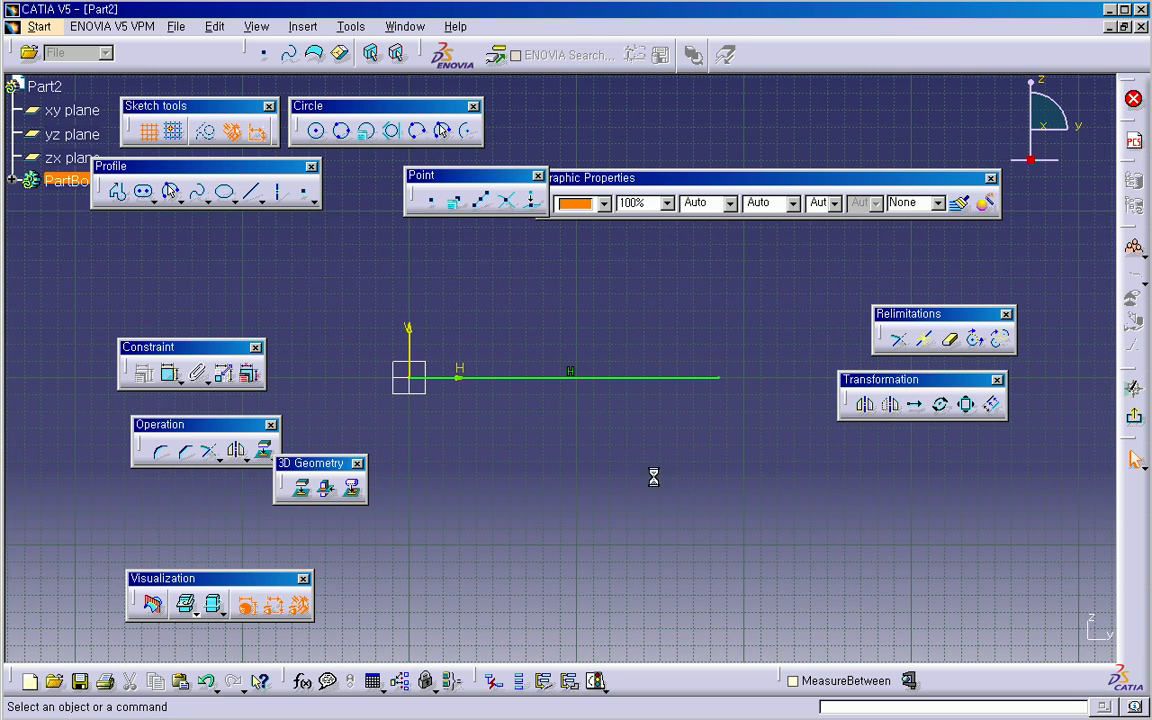
Step: Constrain the horizontal line's length to 200 mm and leave the sketch
{"action": "left_click", "coordinate": [170, 373]}
{"action": "left_click", "coordinate": [563, 388]}
{"action": "left_click", "coordinate": [560, 398]}
{"action": "double_click", "coordinate": [575, 396]}
{"action": "type", "text": "20"}
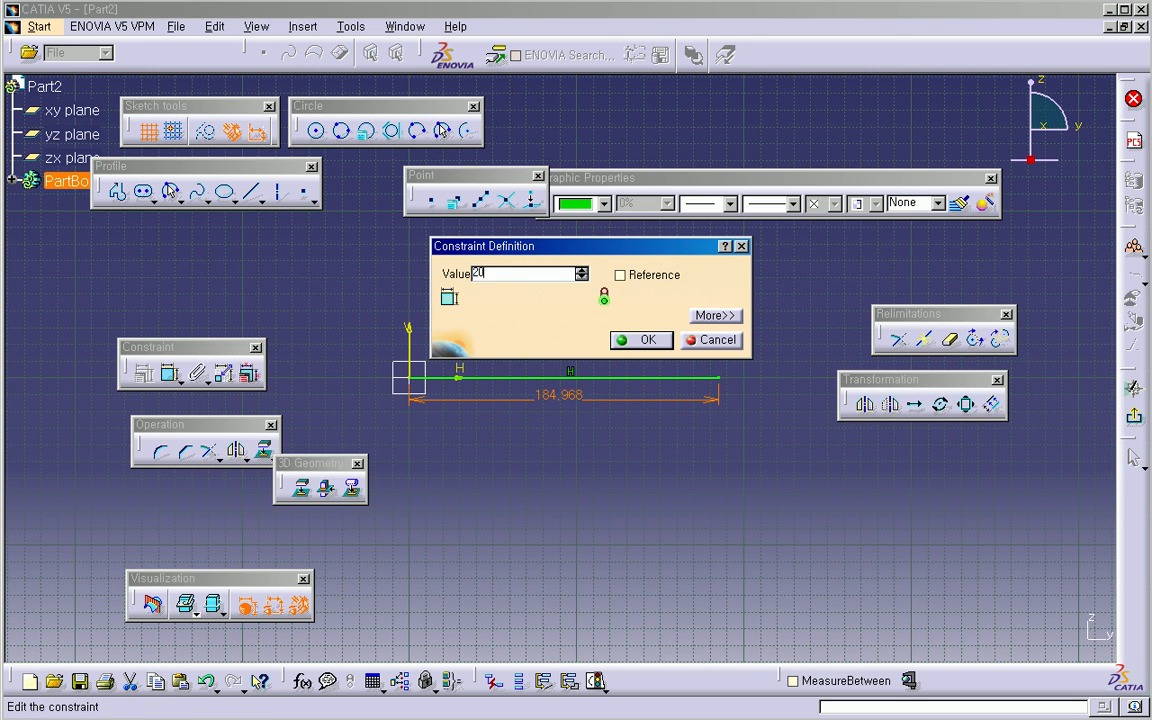
{"action": "type", "text": "0"}
{"action": "key", "text": "Return"}
{"action": "left_click", "coordinate": [674, 326]}
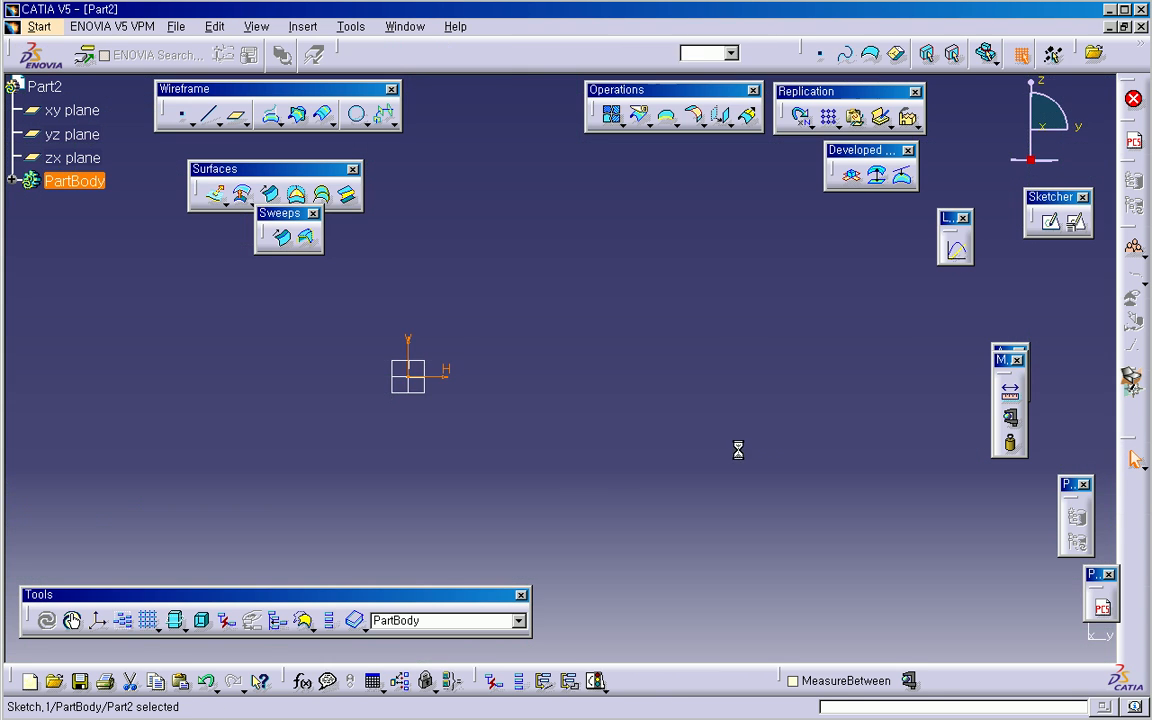
Step: In a second positioned sketch on the yz plane, draw a zigzag profile starting about 20 mm above the origin and spanning about 200 mm
{"action": "left_click", "coordinate": [1077, 222]}
{"action": "left_click", "coordinate": [72, 134]}
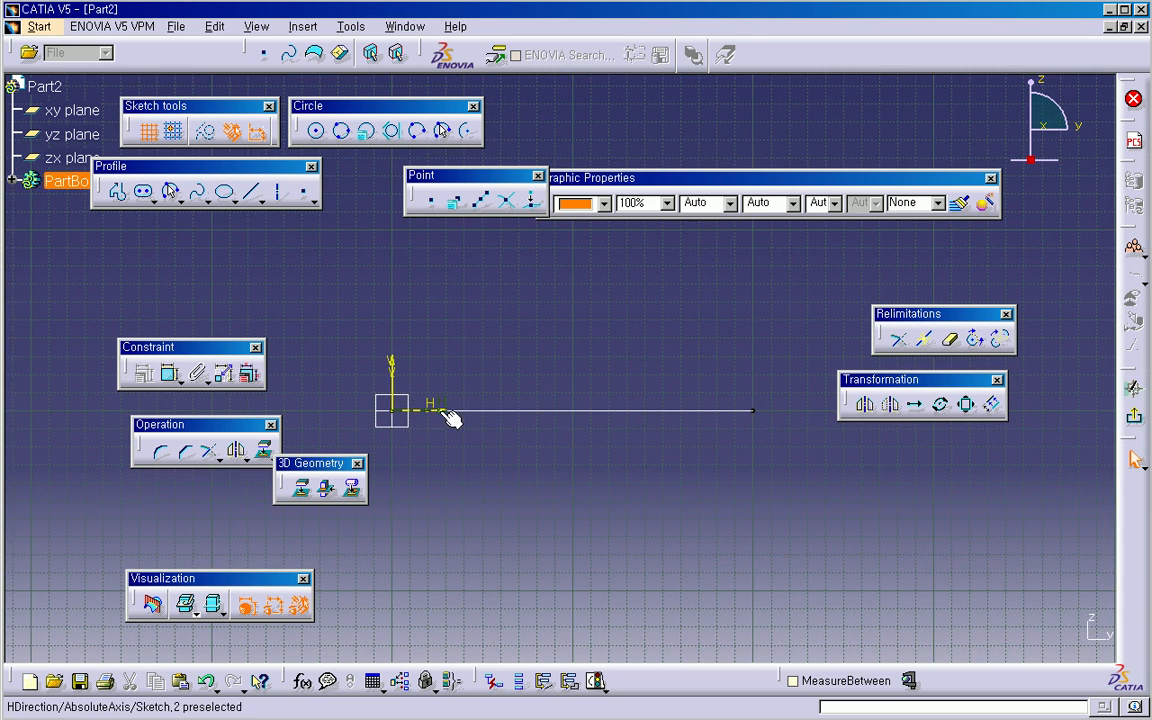
{"action": "middle_click_drag", "start_coordinate": [600, 452], "coordinate": [606, 466]}
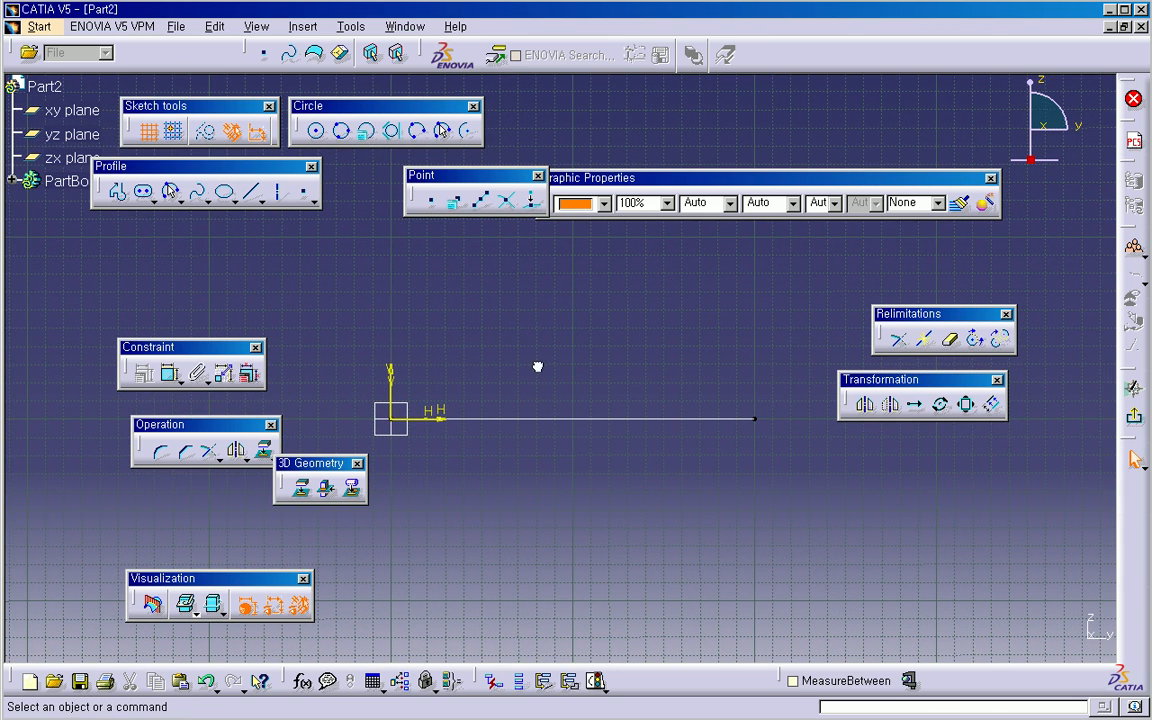
{"action": "left_click", "coordinate": [118, 192]}
{"action": "mouse_move", "coordinate": [348, 300]}
{"action": "middle_mouse_down"}
{"action": "mouse_move", "coordinate": [422, 357]}
{"action": "mouse_move", "coordinate": [368, 372]}
{"action": "middle_mouse_up"}
{"action": "left_click", "coordinate": [368, 390]}
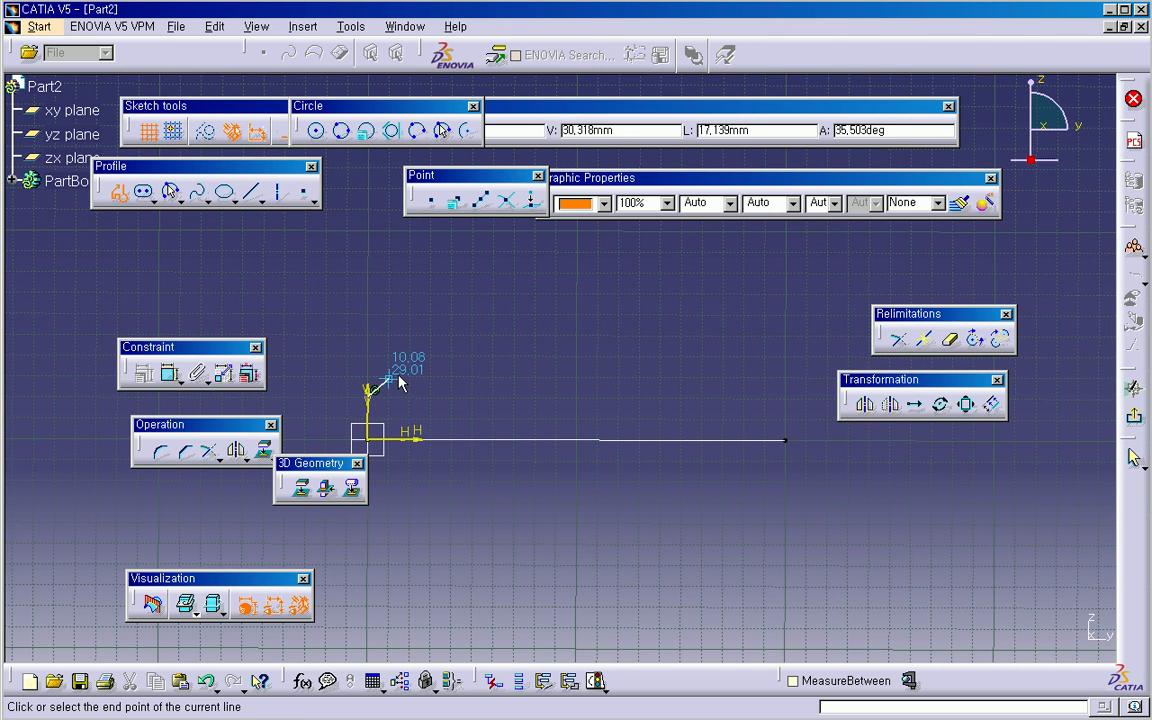
{"action": "left_click", "coordinate": [446, 400]}
{"action": "left_click", "coordinate": [476, 384]}
{"action": "left_click", "coordinate": [505, 398]}
{"action": "left_click", "coordinate": [537, 377]}
{"action": "left_click", "coordinate": [568, 395]}
{"action": "left_click", "coordinate": [612, 376]}
{"action": "left_click", "coordinate": [650, 394]}
{"action": "left_click", "coordinate": [682, 376]}
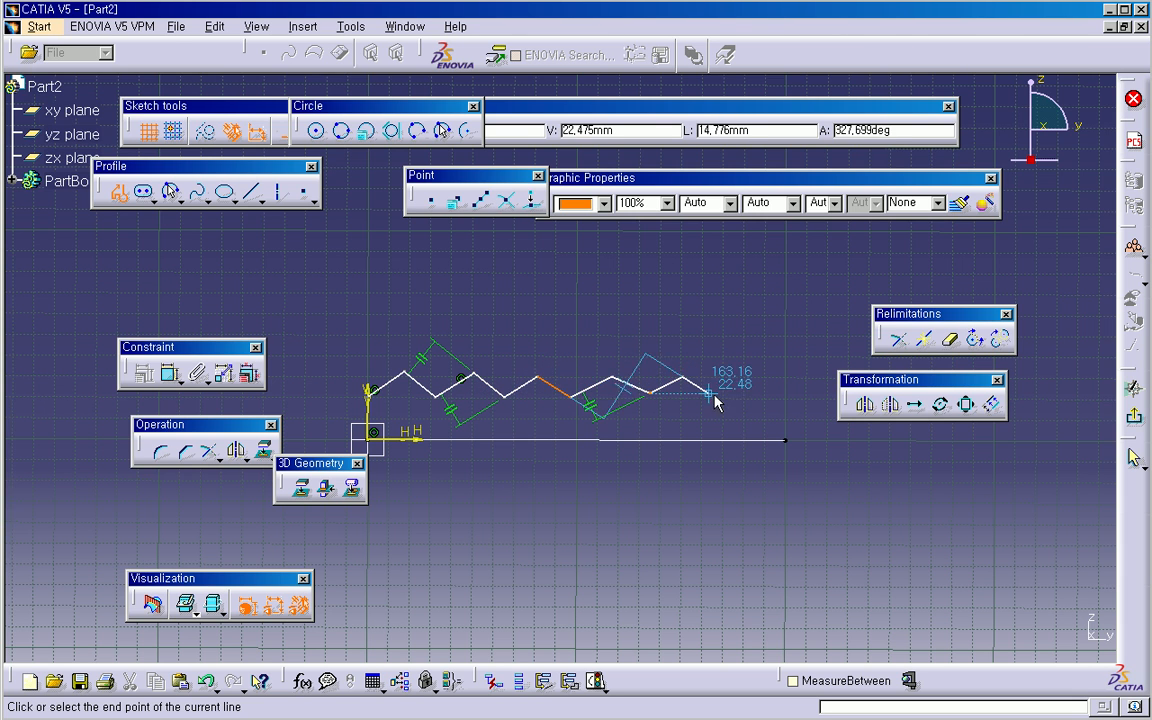
{"action": "left_click", "coordinate": [709, 394]}
{"action": "left_click", "coordinate": [752, 376]}
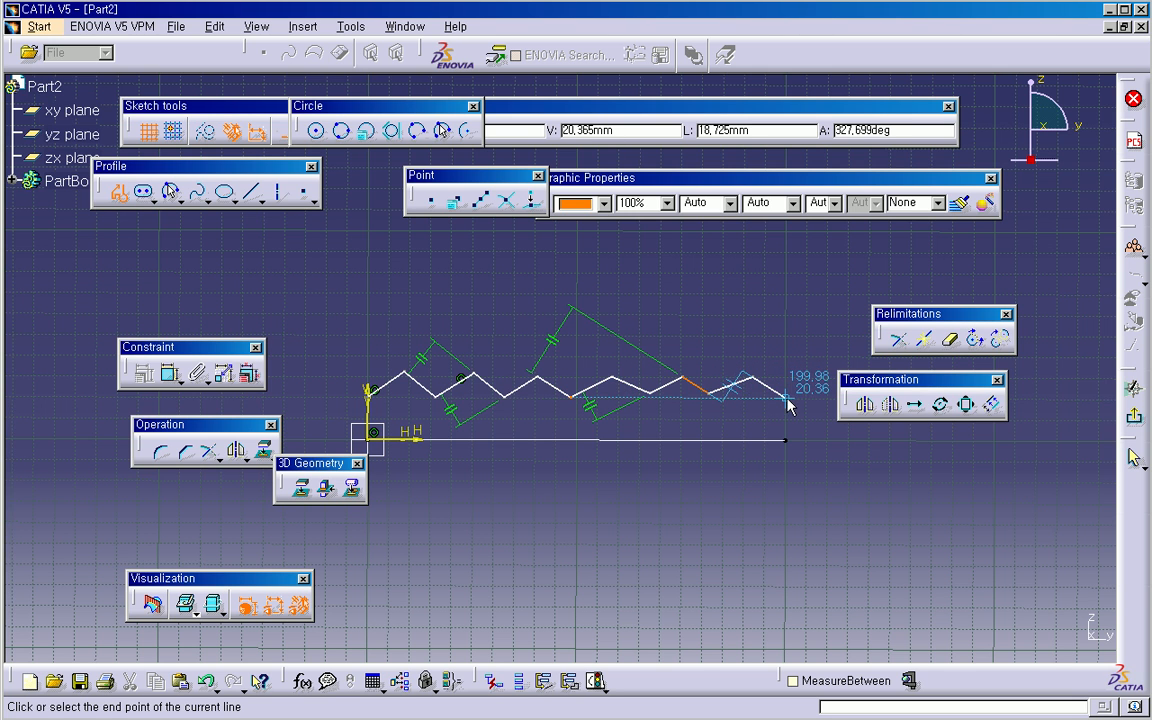
{"action": "double_click", "coordinate": [788, 396]}
Step: Round all inner vertices of the zigzag with corners of radius 10 mm and leave the sketch
{"action": "middle_click_drag", "start_coordinate": [756, 411], "coordinate": [578, 404]}
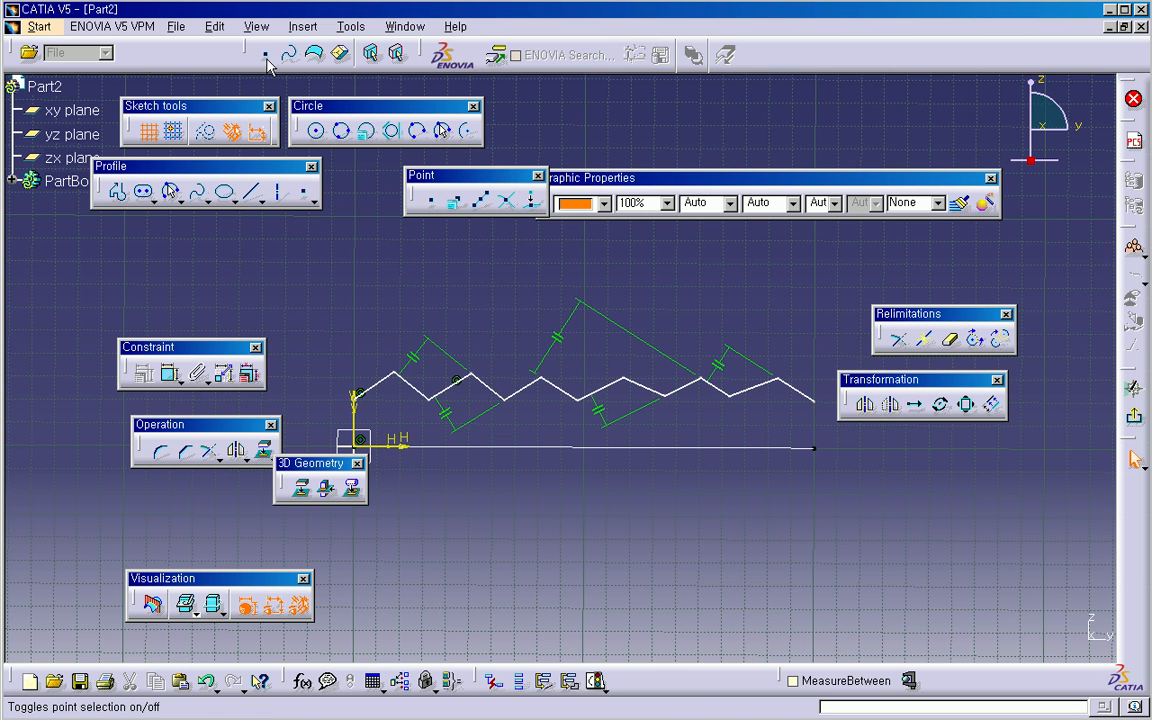
{"action": "left_click_drag", "start_coordinate": [380, 320], "coordinate": [820, 418]}
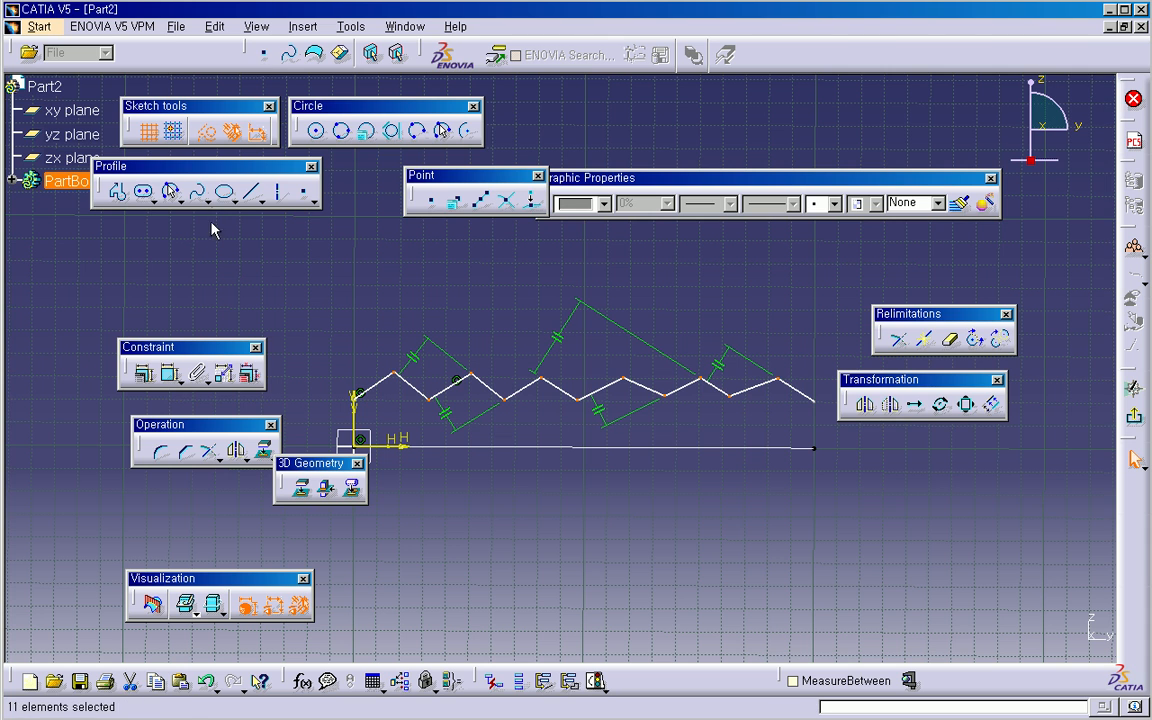
{"action": "left_click", "coordinate": [161, 451]}
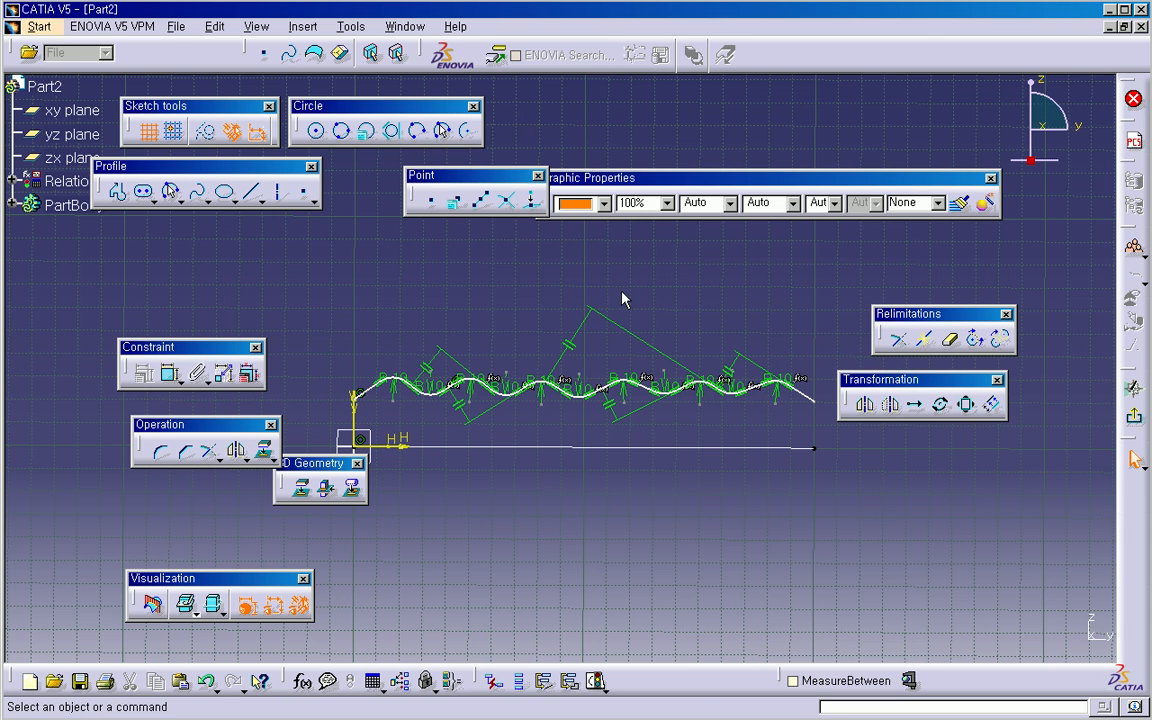
{"action": "middle_click_drag", "start_coordinate": [692, 301], "coordinate": [697, 278]}
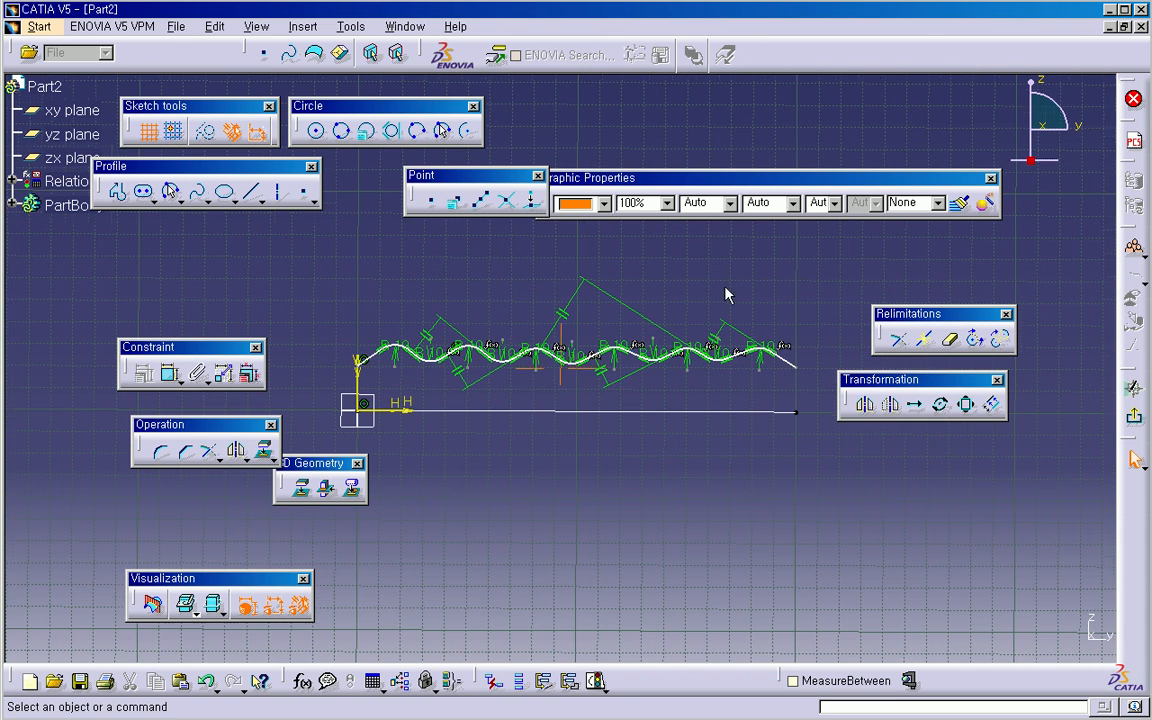
{"action": "left_click", "coordinate": [1135, 411]}
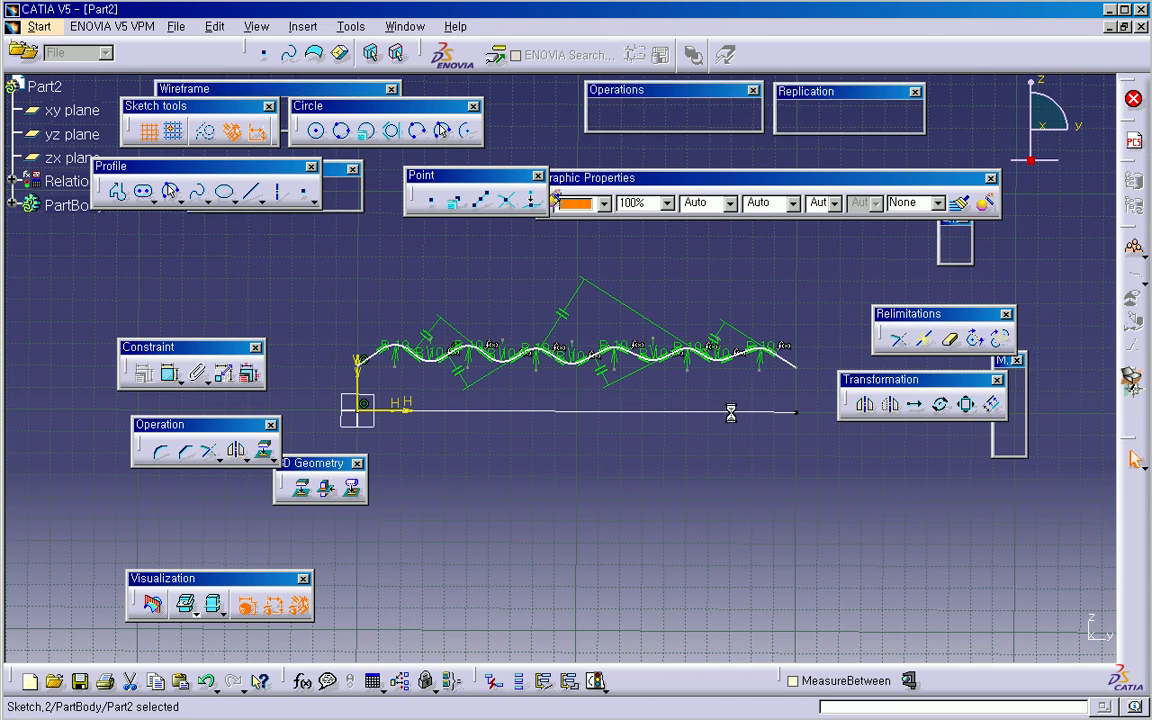
Step: Create a law with the straight line Sketch.1 as reference and the wavy profile Sketch.2 as definition
{"action": "mouse_move", "coordinate": [509, 440]}
{"action": "middle_mouse_down"}
{"action": "mouse_move", "coordinate": [442, 471]}
{"action": "mouse_move", "coordinate": [550, 491]}
{"action": "mouse_move", "coordinate": [533, 458]}
{"action": "mouse_move", "coordinate": [552, 470]}
{"action": "middle_mouse_up"}
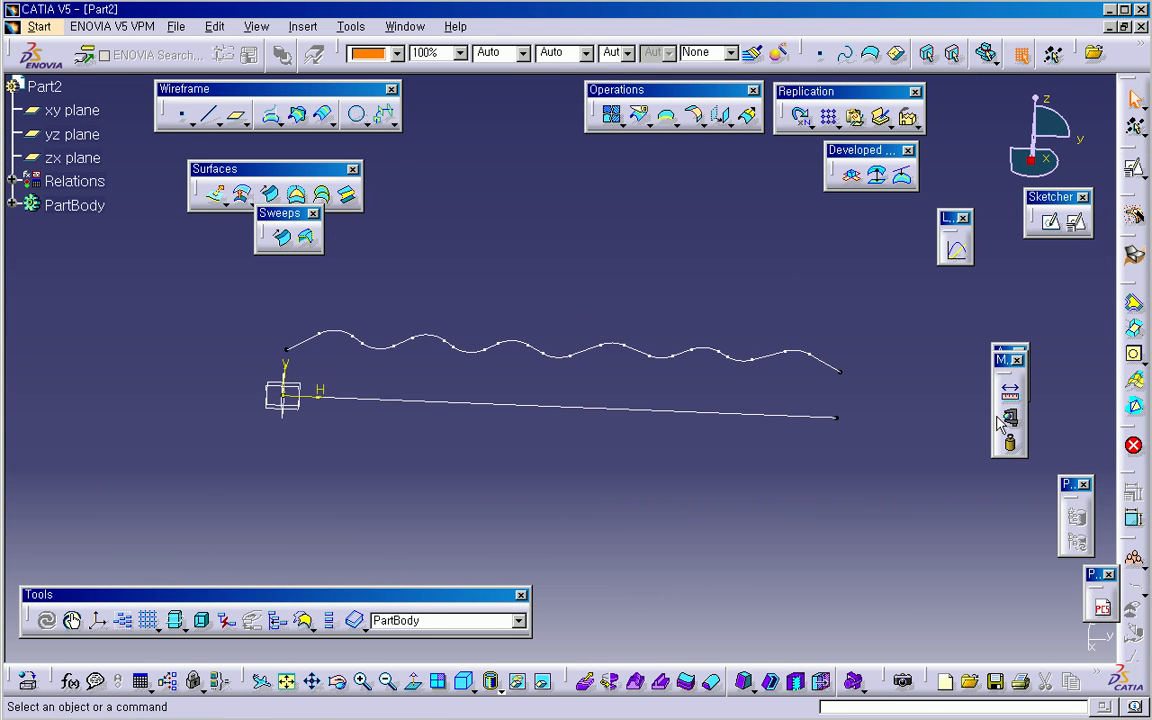
{"action": "left_click", "coordinate": [957, 252]}
{"action": "middle_click_drag", "start_coordinate": [670, 455], "coordinate": [517, 414]}
{"action": "left_click", "coordinate": [518, 410]}
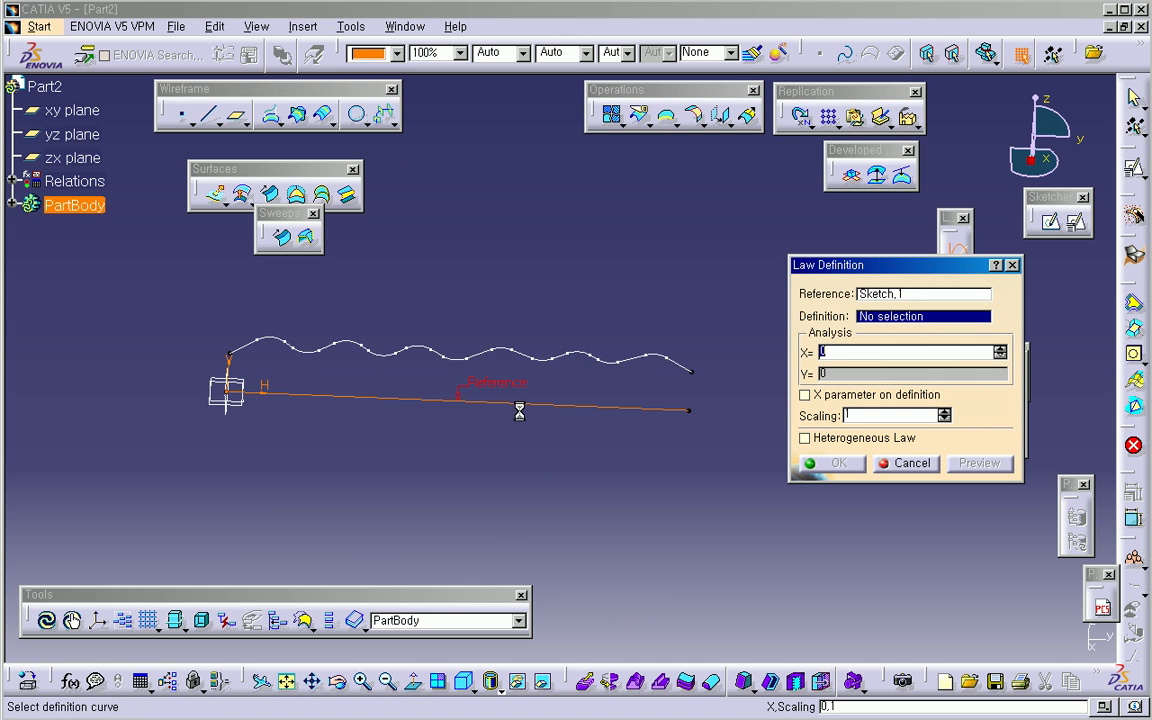
{"action": "left_click", "coordinate": [517, 352]}
{"action": "middle_click_drag", "start_coordinate": [541, 454], "coordinate": [525, 456]}
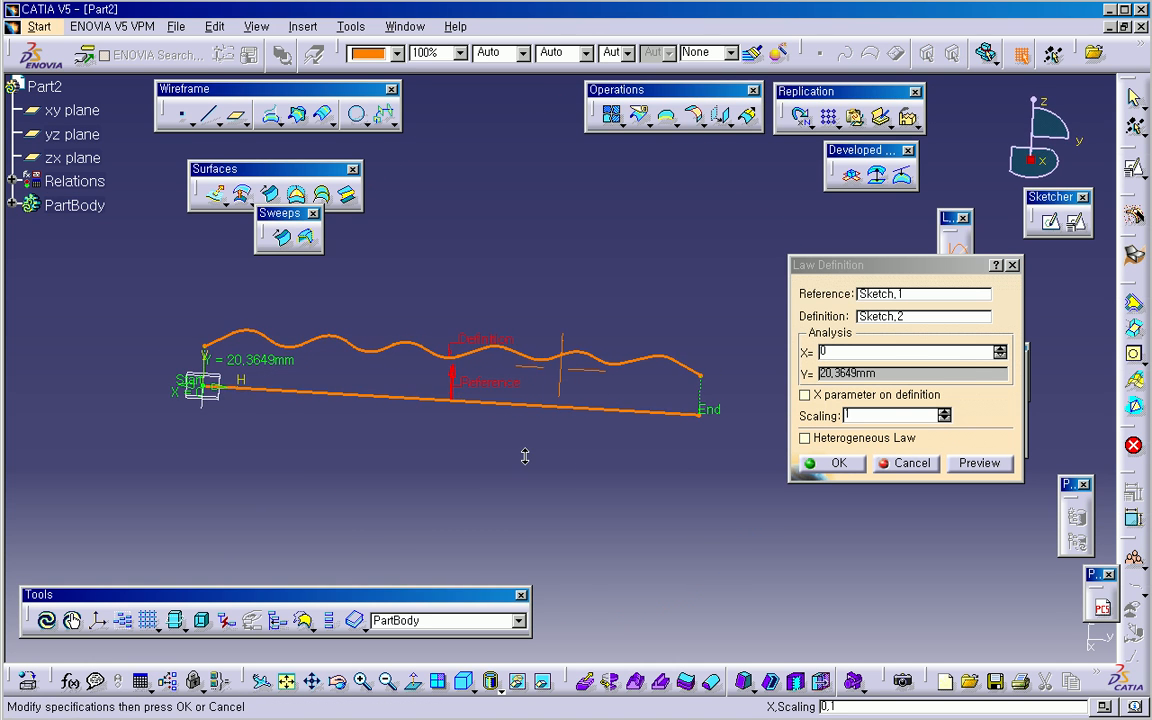
{"action": "left_click", "coordinate": [848, 463]}
{"action": "middle_click_drag", "start_coordinate": [560, 463], "coordinate": [610, 411]}
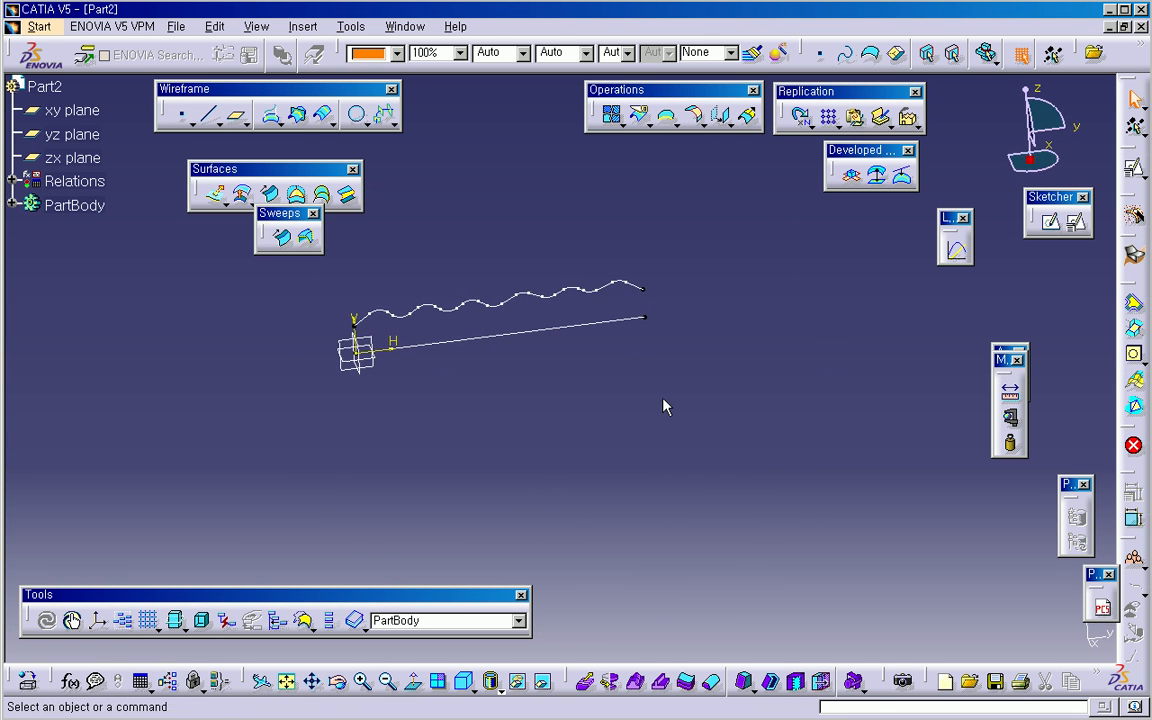
Step: In a new positioned sketch on the yz plane, draw a four-point spline arching above the existing curves and ending about 632 mm right of the origin
{"action": "left_click", "coordinate": [1076, 223]}
{"action": "left_click", "coordinate": [373, 367]}
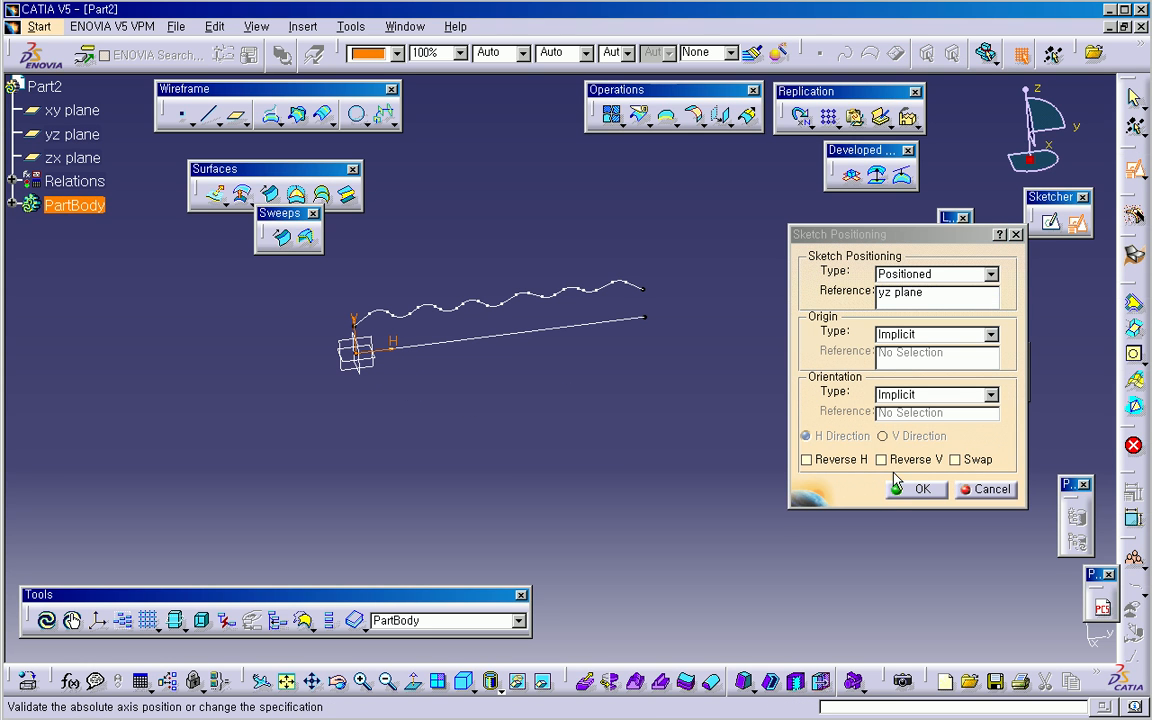
{"action": "left_click", "coordinate": [916, 489]}
{"action": "mouse_move", "coordinate": [645, 441]}
{"action": "middle_mouse_down"}
{"action": "mouse_move", "coordinate": [634, 515]}
{"action": "mouse_move", "coordinate": [593, 554]}
{"action": "middle_mouse_up"}
{"action": "left_click", "coordinate": [640, 463]}
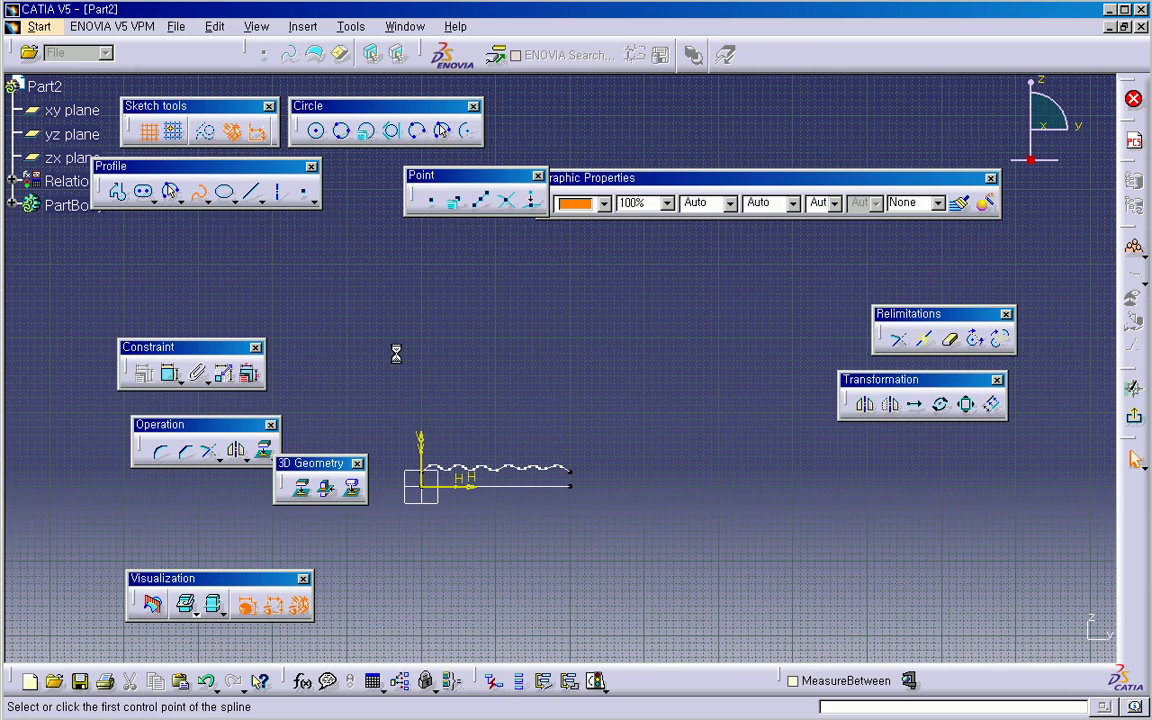
{"action": "left_click", "coordinate": [483, 310]}
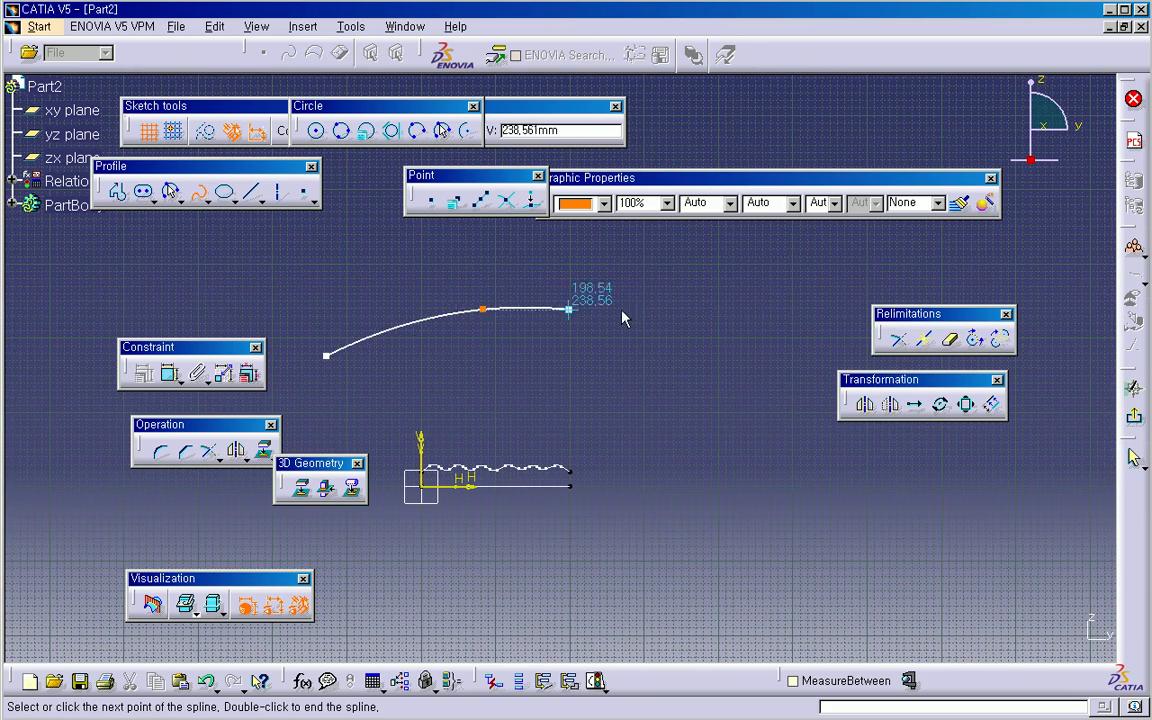
{"action": "left_click", "coordinate": [770, 354]}
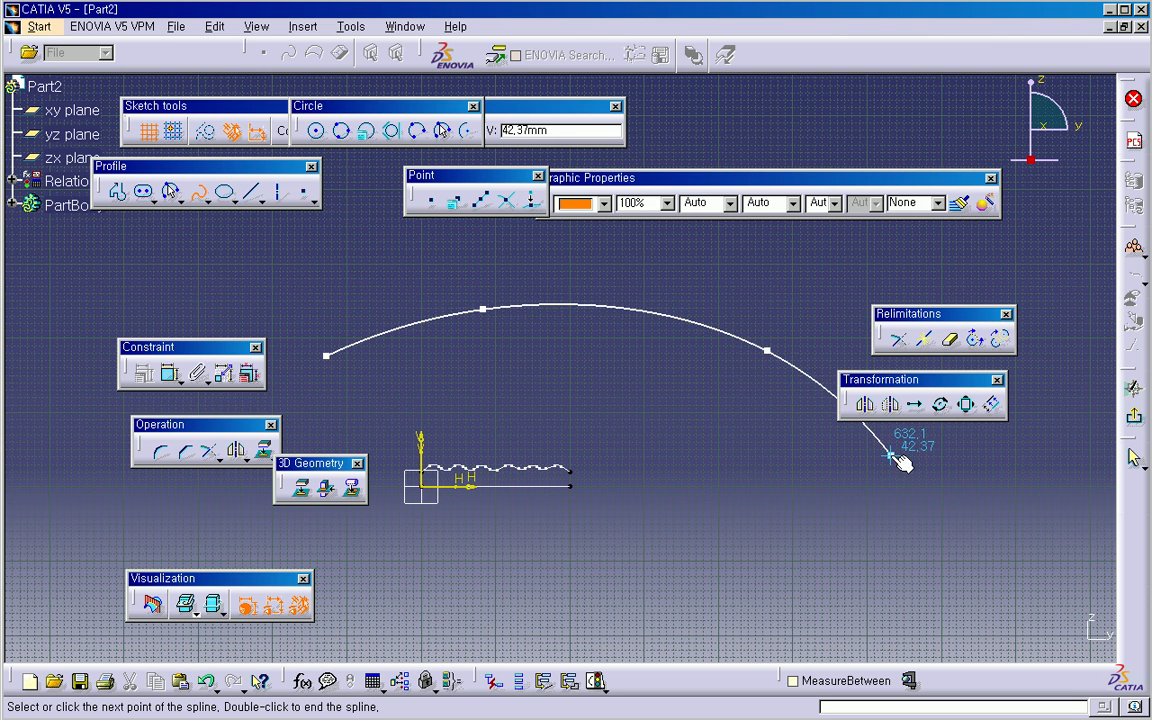
{"action": "double_click", "coordinate": [892, 456]}
Step: Reshape the spline into a crest with a descending tail by moving its inner control points, and leave the sketch
{"action": "left_click", "coordinate": [857, 478]}
{"action": "left_click_drag", "start_coordinate": [766, 351], "coordinate": [680, 404]}
{"action": "left_click_drag", "start_coordinate": [496, 312], "coordinate": [513, 305]}
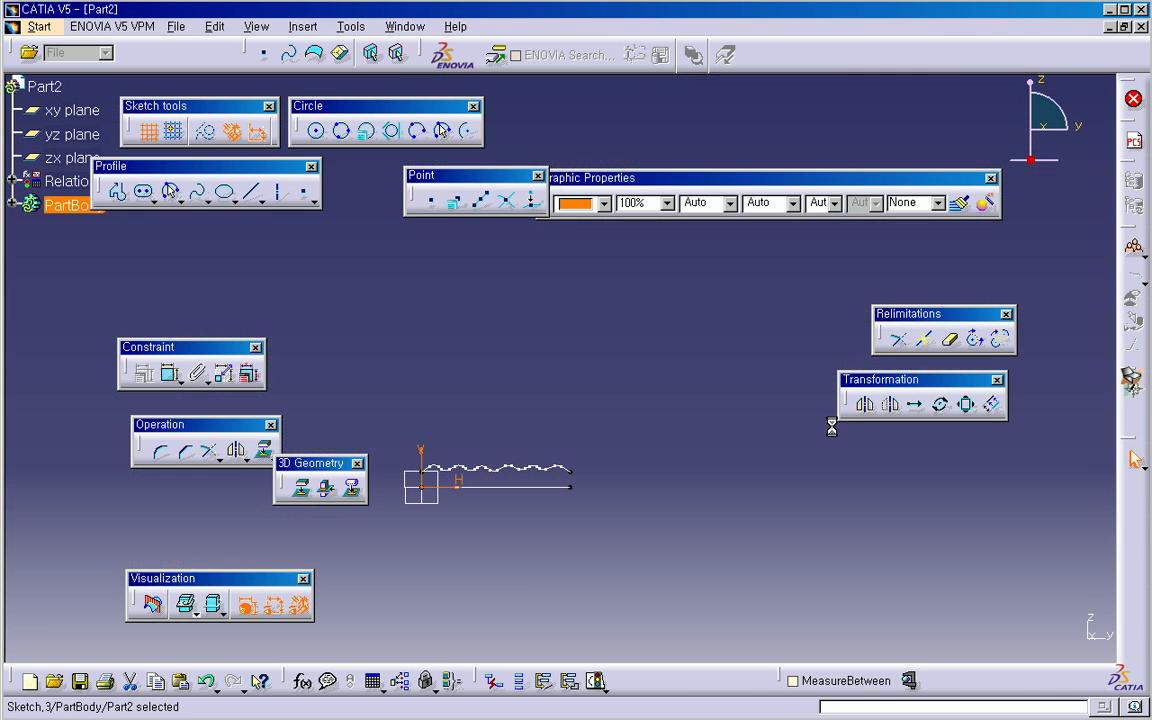
Step: Start a circular-profile swept surface of subtype Center and radius, with the spline Sketch.3 as center curve
{"action": "mouse_move", "coordinate": [657, 437]}
{"action": "middle_mouse_down"}
{"action": "mouse_move", "coordinate": [643, 438]}
{"action": "mouse_move", "coordinate": [686, 452]}
{"action": "mouse_move", "coordinate": [664, 460]}
{"action": "middle_mouse_up"}
{"action": "left_click", "coordinate": [649, 463]}
{"action": "left_click", "coordinate": [276, 240]}
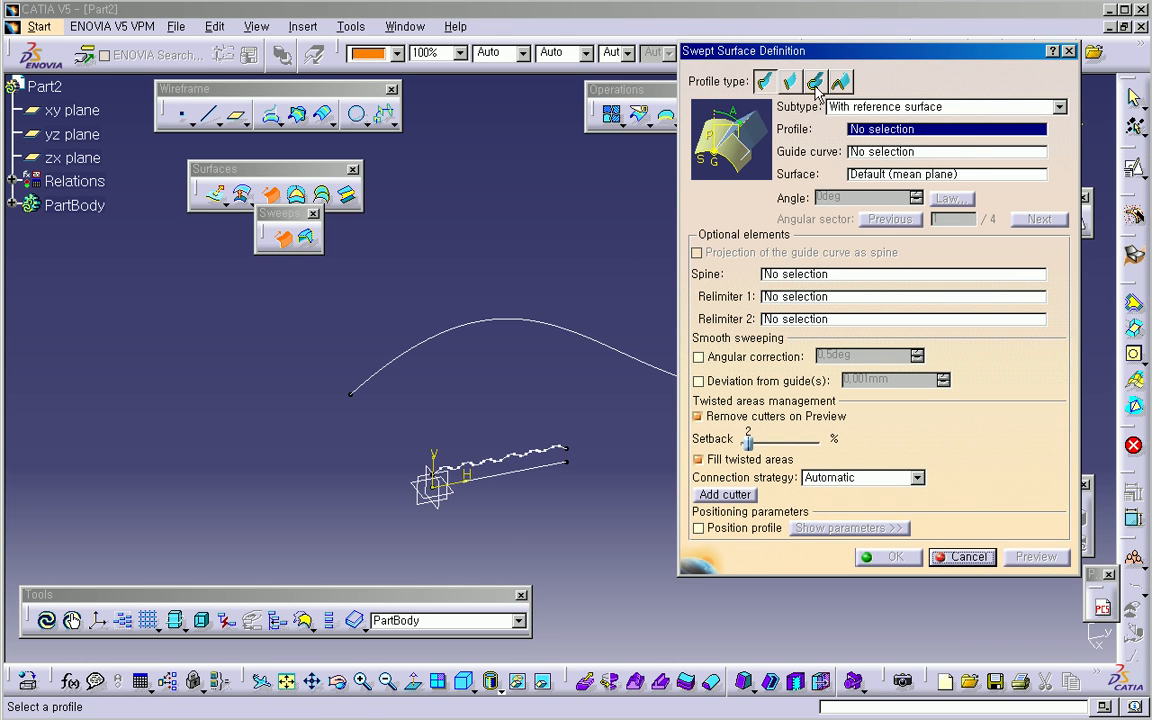
{"action": "left_click", "coordinate": [815, 82]}
{"action": "left_click", "coordinate": [884, 106]}
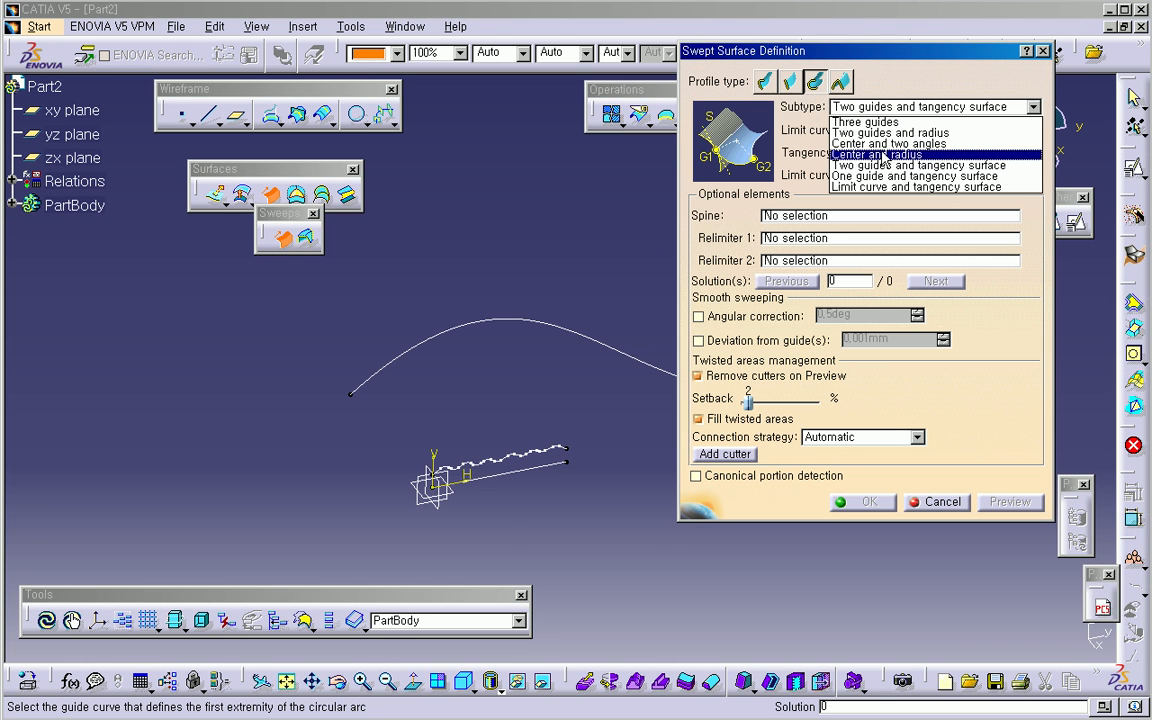
{"action": "left_click", "coordinate": [884, 154]}
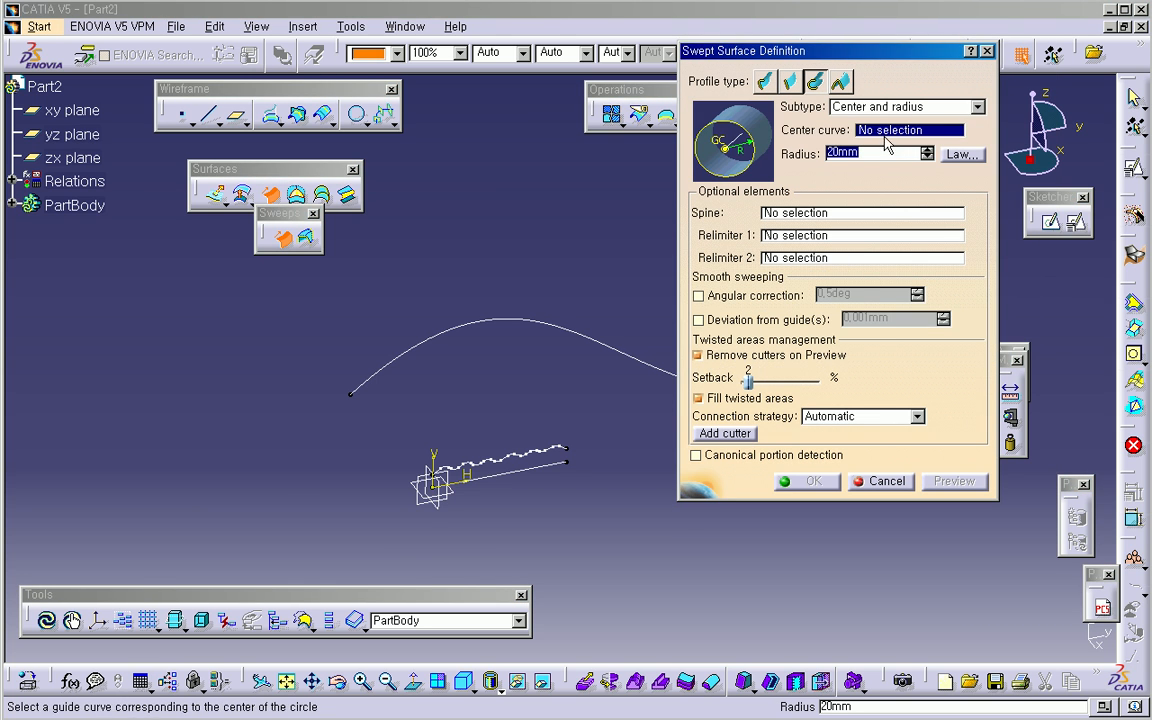
{"action": "left_click", "coordinate": [563, 340]}
{"action": "middle_click_drag", "start_coordinate": [580, 365], "coordinate": [510, 370]}
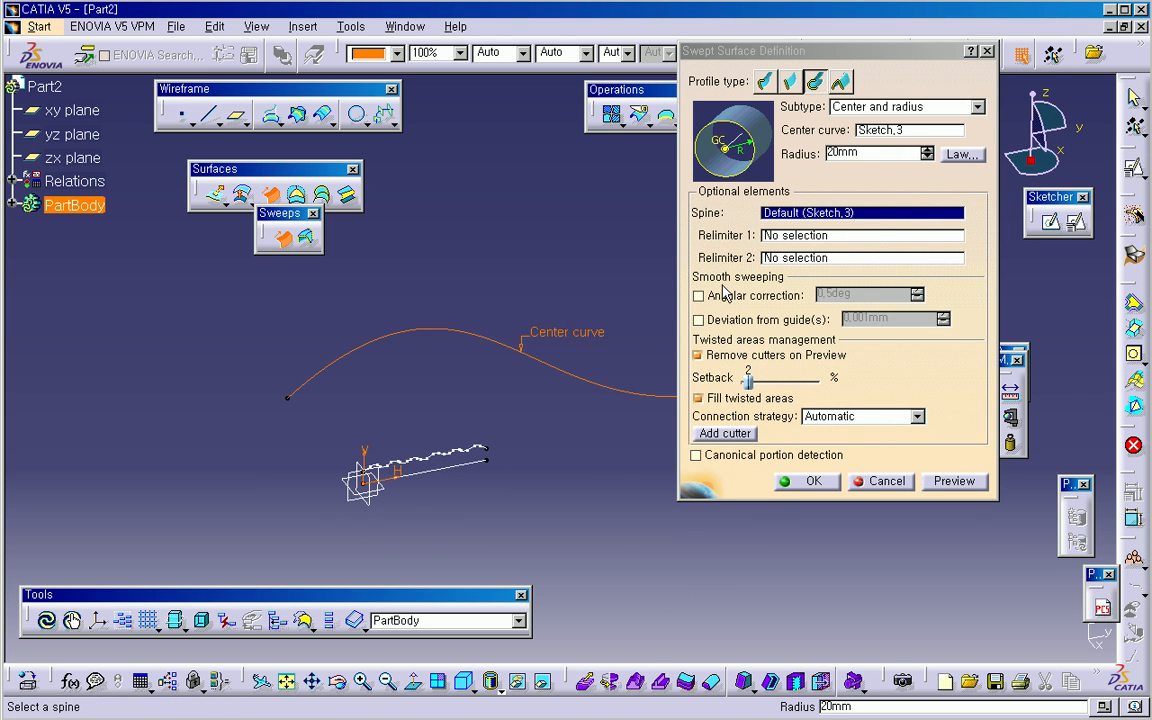
Step: Control the sweep radius with an Advanced law, using Law.1 as the law element
{"action": "left_click", "coordinate": [960, 155]}
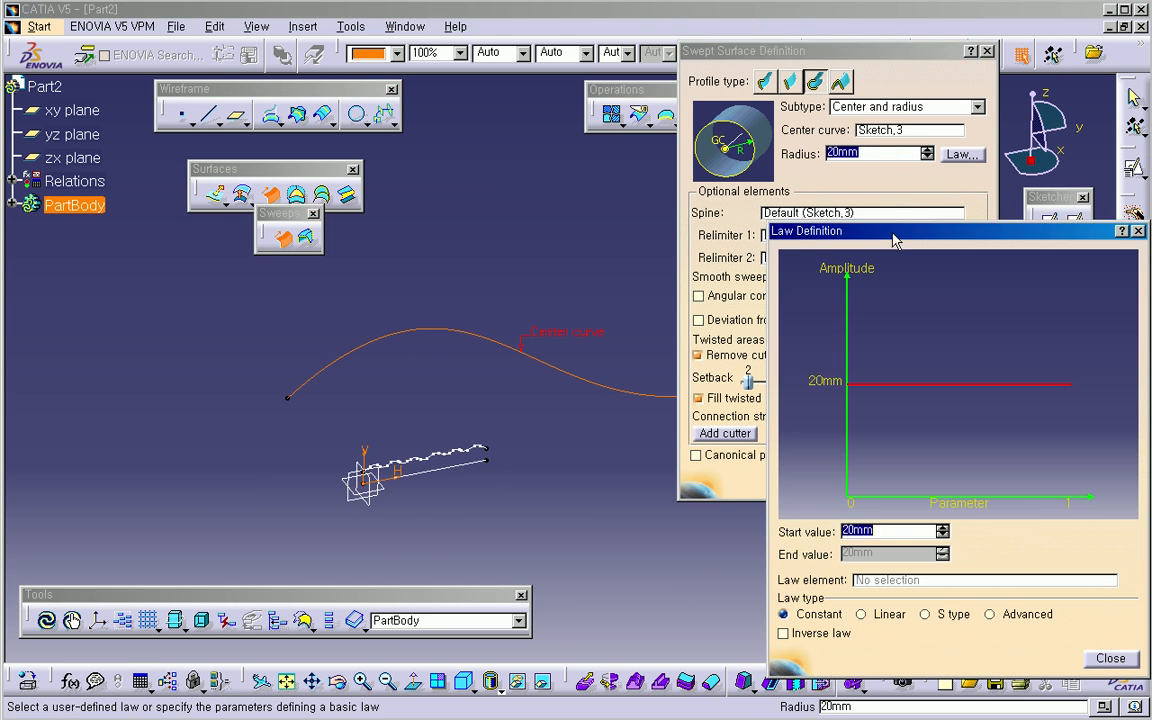
{"action": "left_click", "coordinate": [920, 538]}
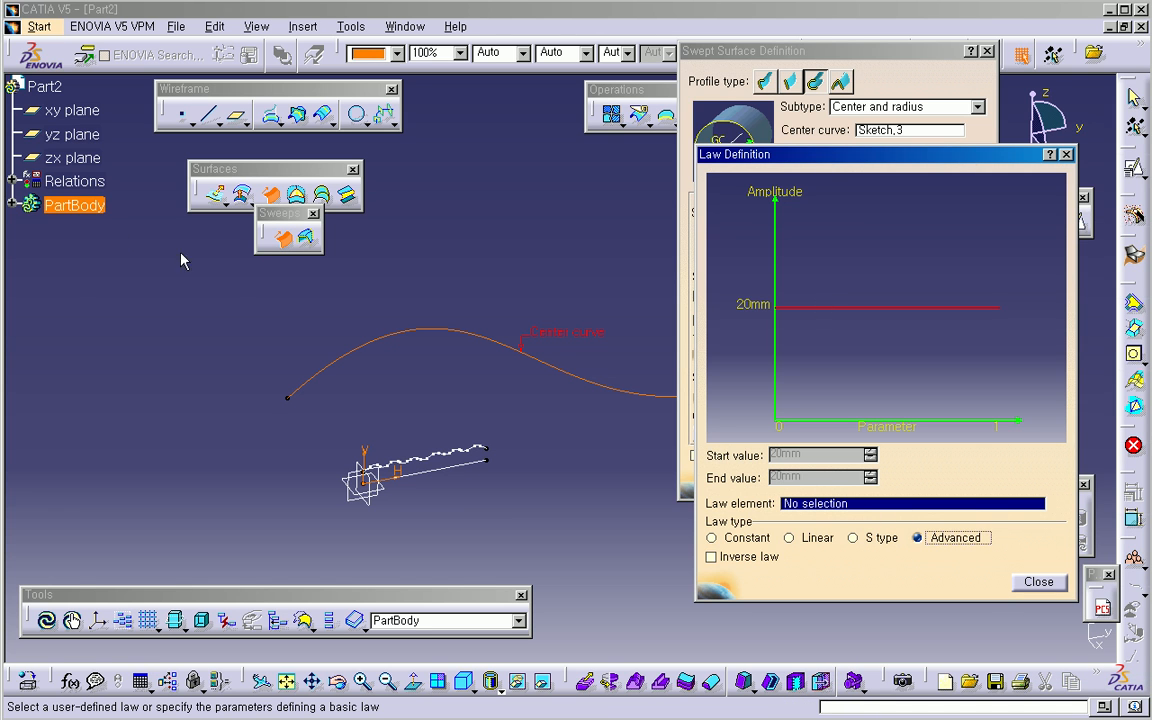
{"action": "left_click", "coordinate": [11, 204]}
{"action": "left_click", "coordinate": [80, 275]}
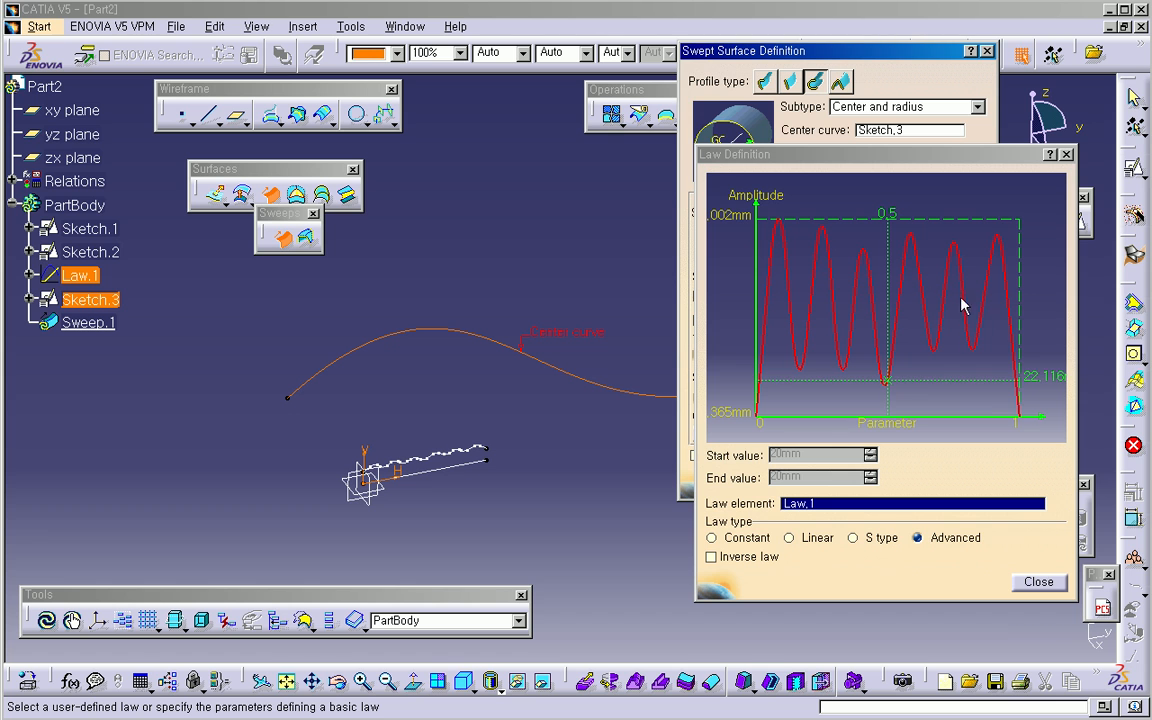
{"action": "left_click", "coordinate": [1039, 582]}
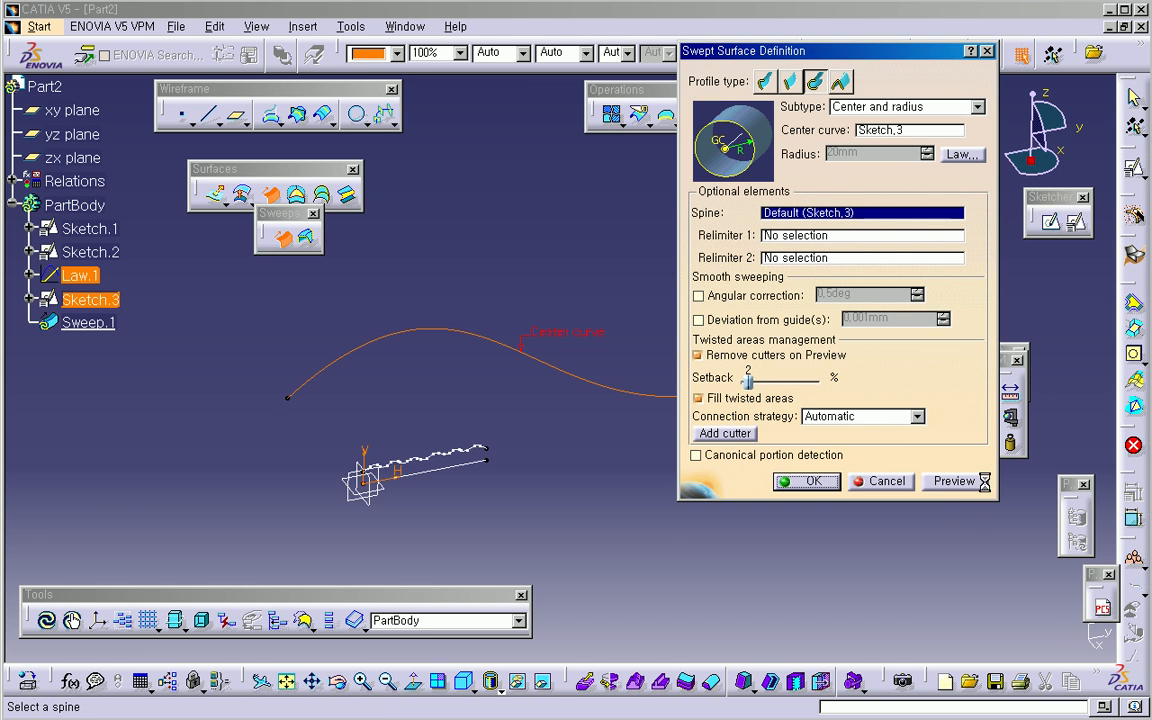
Step: Preview the law-driven circular sweep, inspect its shape and create the surface
{"action": "left_click", "coordinate": [954, 482]}
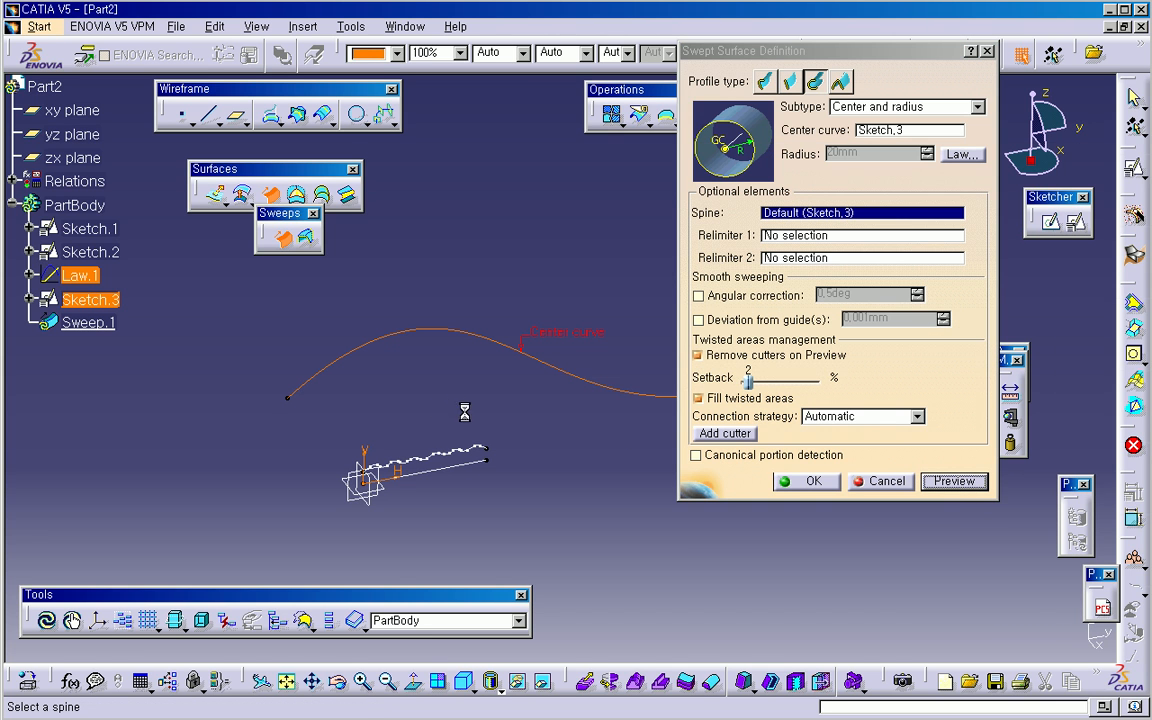
{"action": "middle_click_drag", "start_coordinate": [474, 401], "coordinate": [418, 400]}
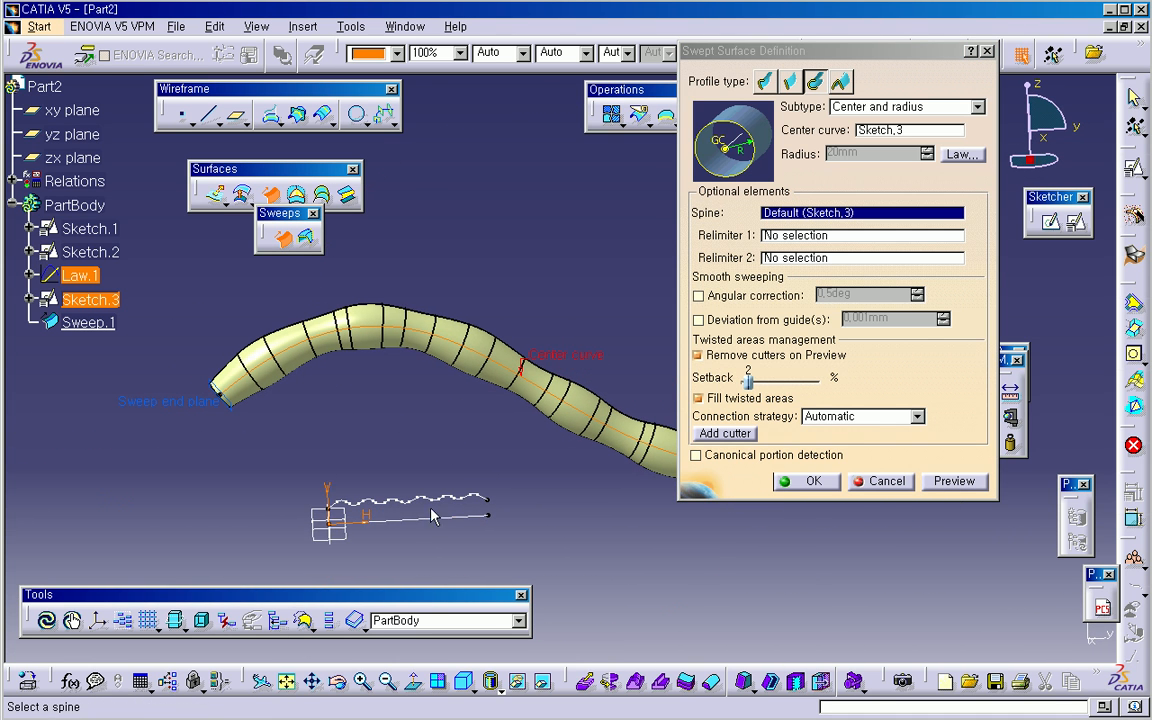
{"action": "mouse_move", "coordinate": [530, 433]}
{"action": "middle_mouse_down", "text": "ctrl"}
{"action": "mouse_move", "coordinate": [514, 437]}
{"action": "mouse_move", "coordinate": [510, 422]}
{"action": "middle_mouse_up", "text": "ctrl"}
{"action": "middle_click_drag", "start_coordinate": [419, 446], "coordinate": [504, 483]}
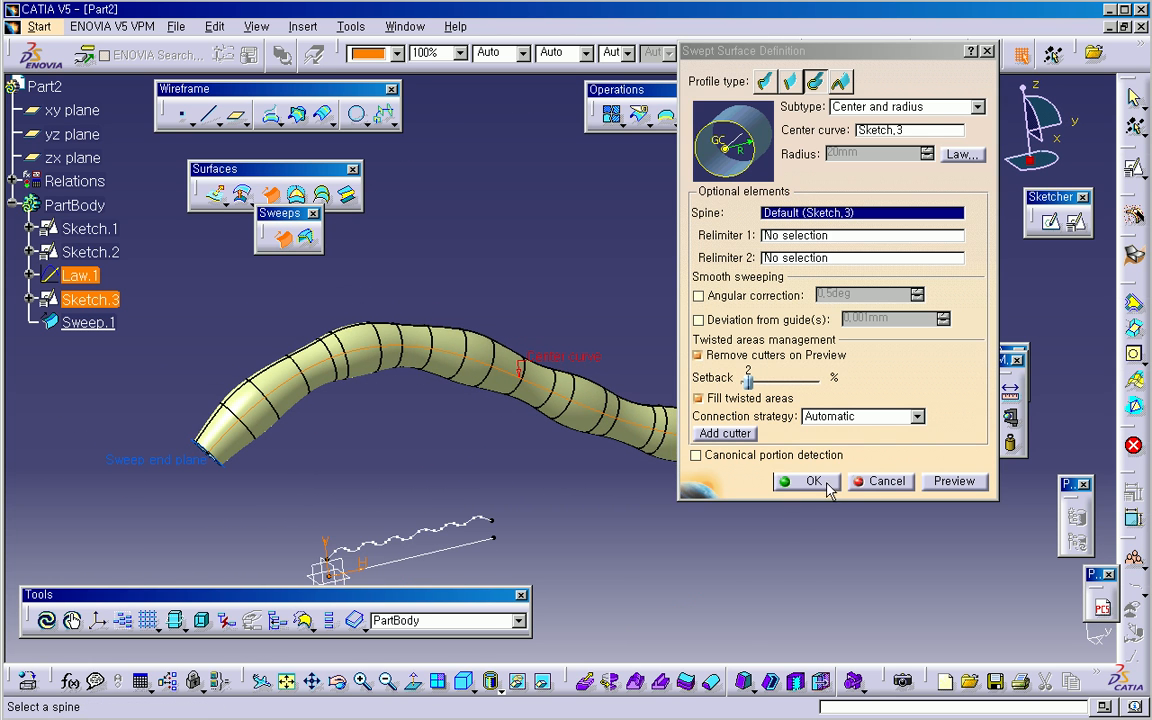
{"action": "left_click", "coordinate": [865, 482]}
Step: Set the length of the straight reference line in Sketch.1 to 1000 mm and leave the sketch
{"action": "middle_click_drag", "start_coordinate": [682, 527], "coordinate": [493, 450]}
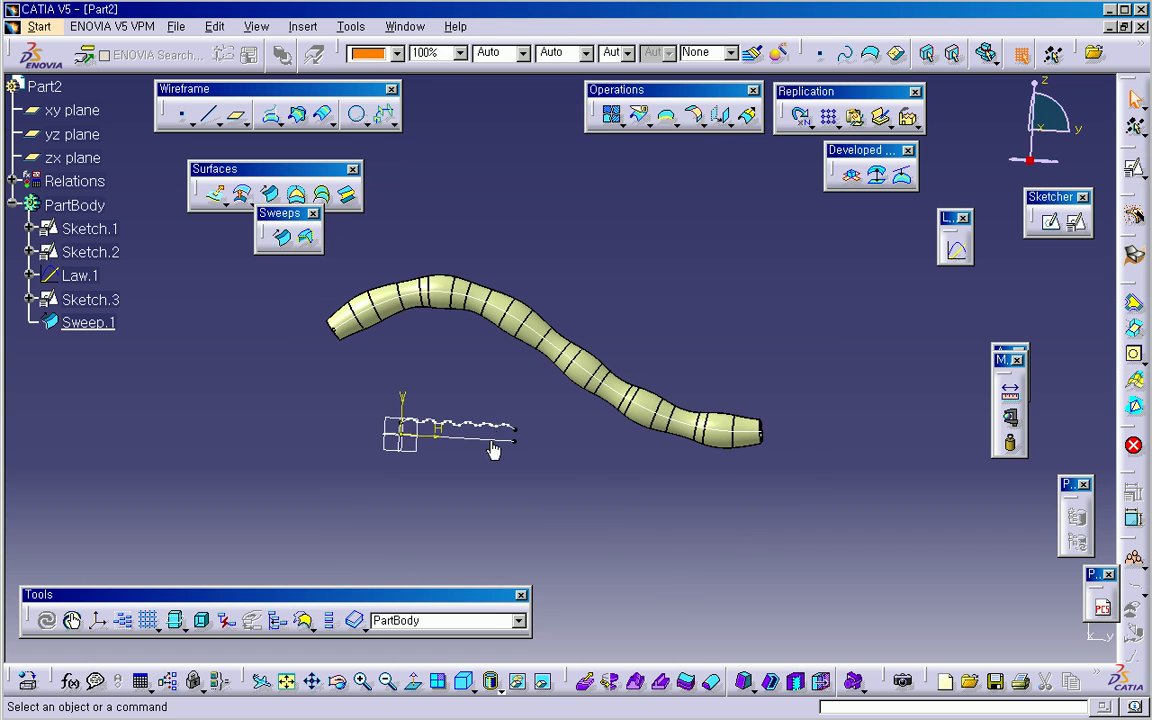
{"action": "left_click", "coordinate": [493, 450]}
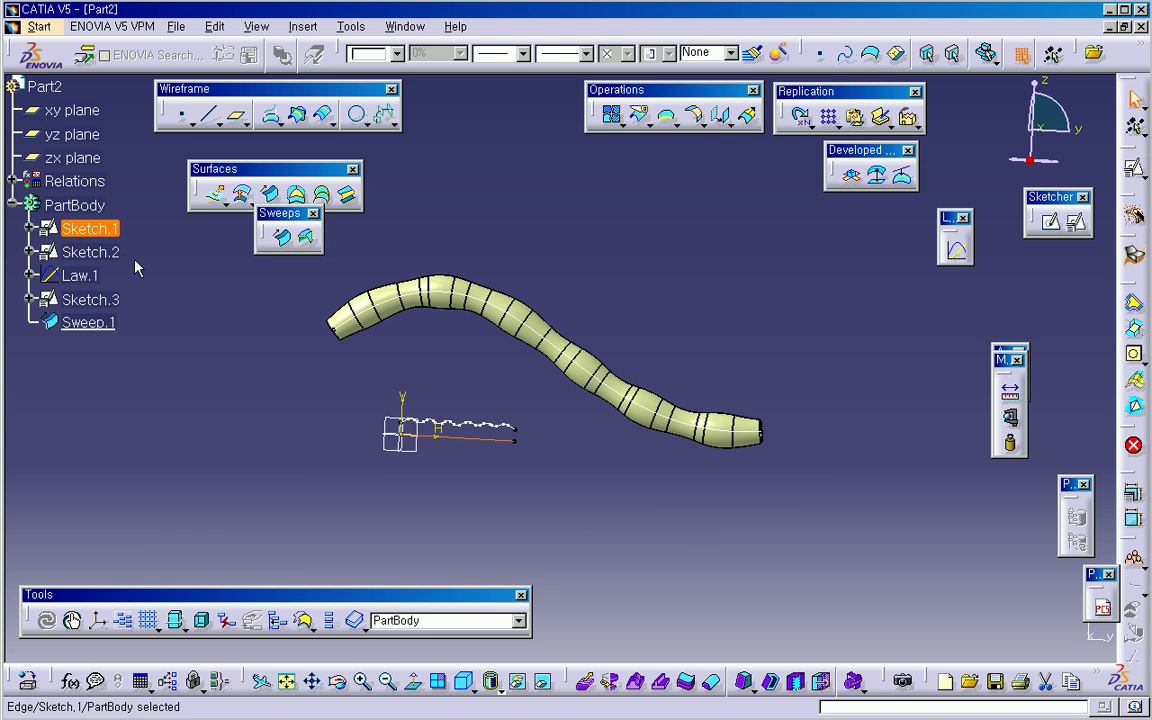
{"action": "double_click", "coordinate": [97, 229]}
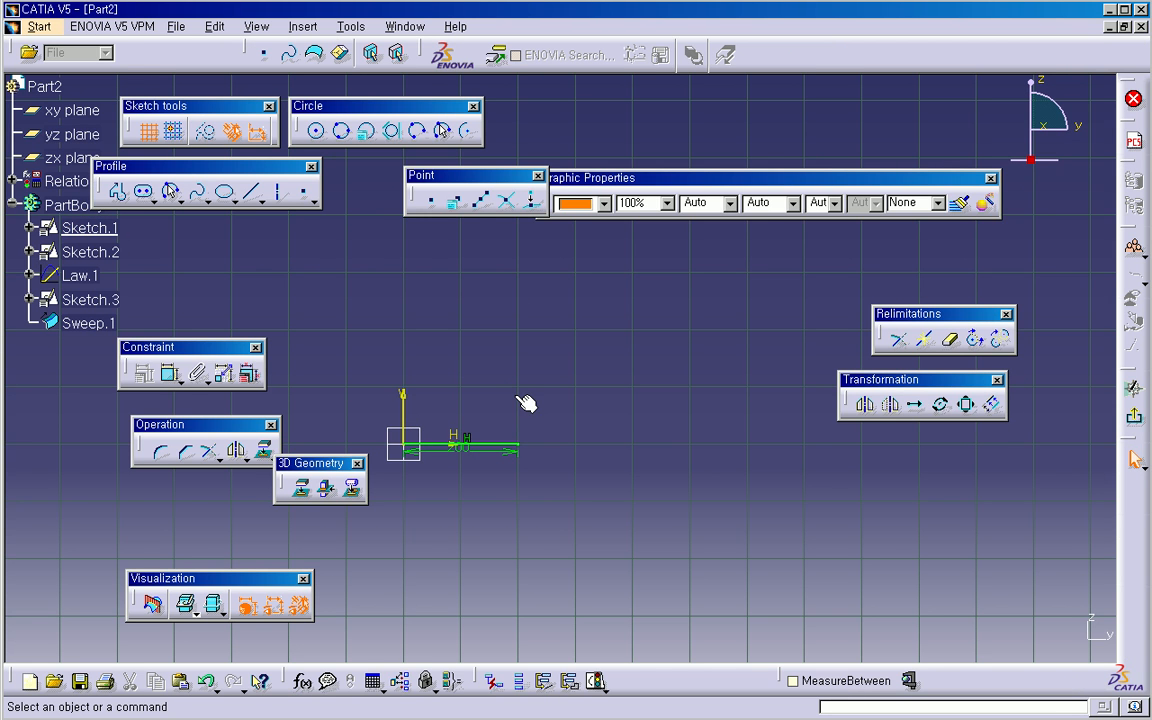
{"action": "mouse_move", "coordinate": [513, 404]}
{"action": "middle_mouse_down"}
{"action": "mouse_move", "coordinate": [527, 437]}
{"action": "mouse_move", "coordinate": [422, 542]}
{"action": "middle_mouse_up"}
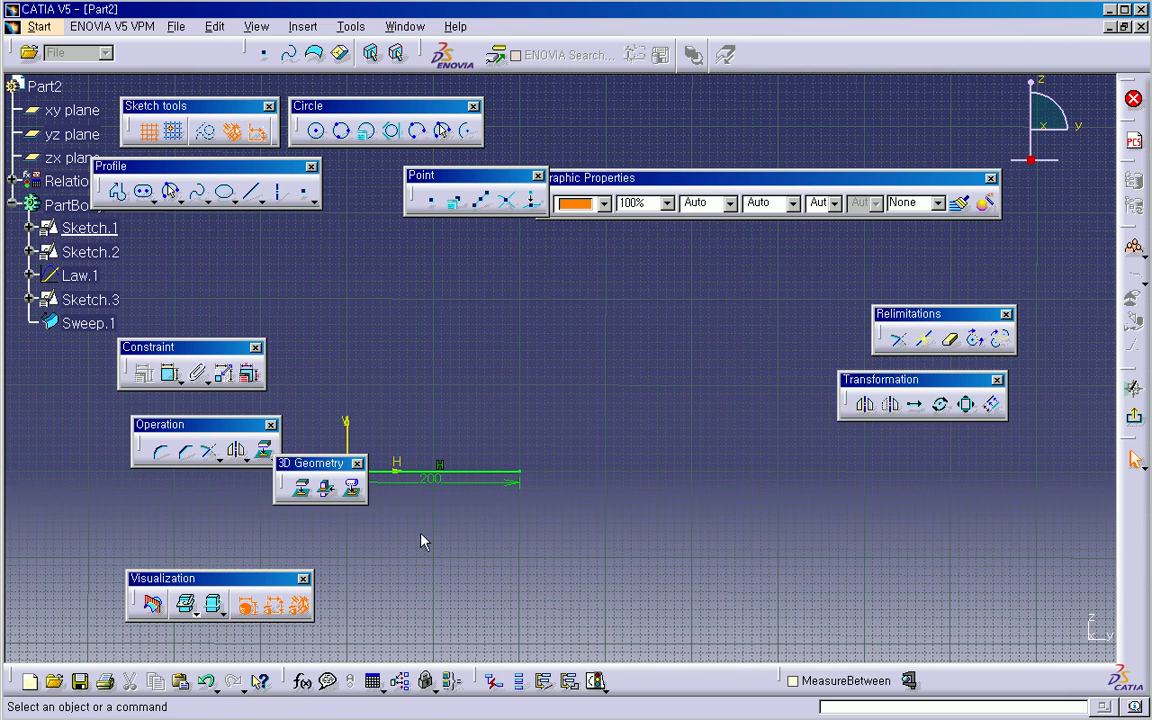
{"action": "double_click", "coordinate": [430, 480]}
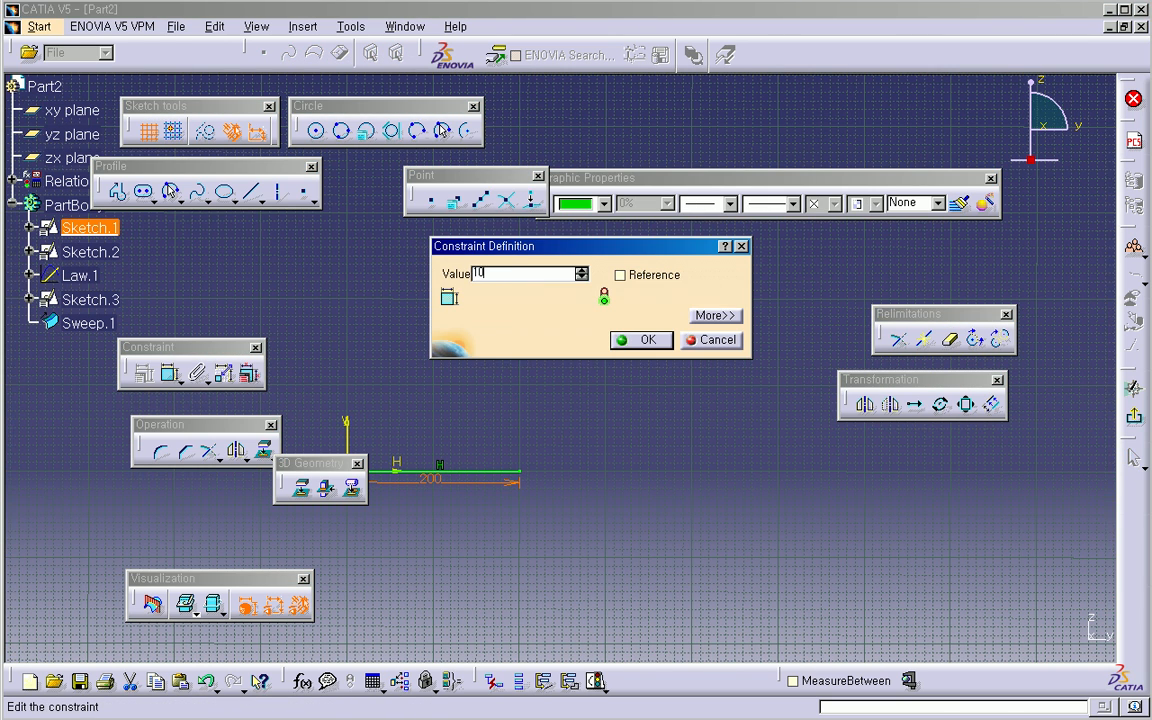
{"action": "key", "text": "Return"}
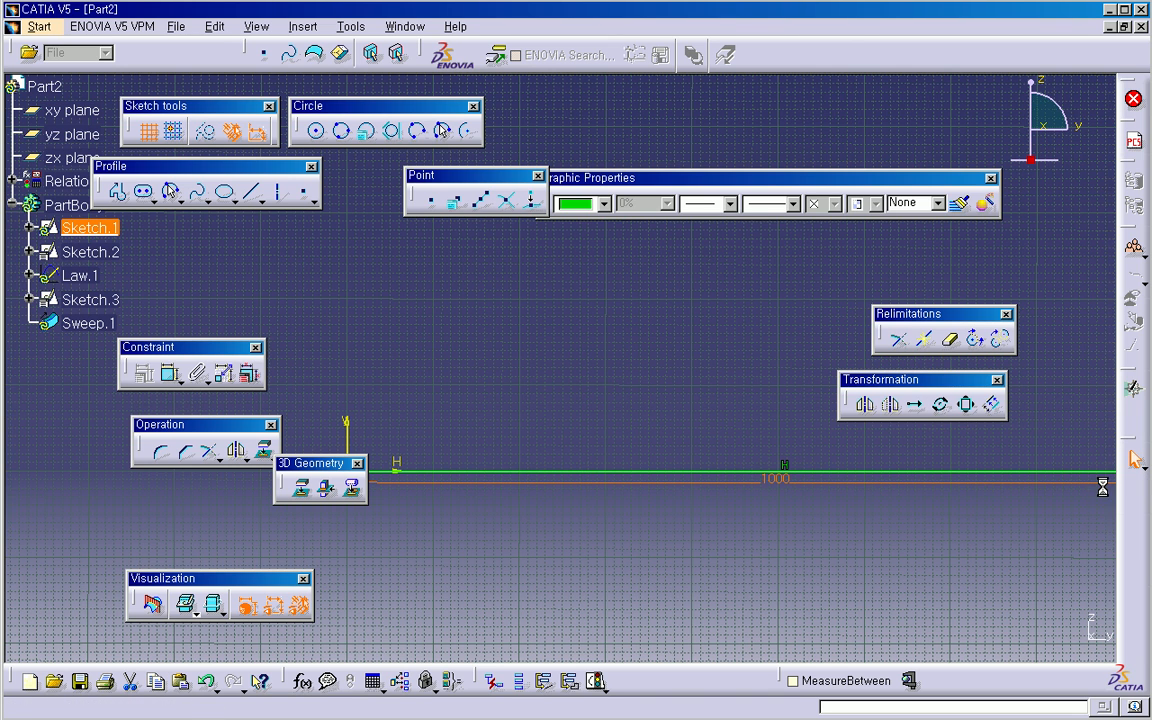
{"action": "mouse_move", "coordinate": [609, 494]}
{"action": "middle_mouse_down"}
{"action": "mouse_move", "coordinate": [643, 476]}
{"action": "mouse_move", "coordinate": [625, 505]}
{"action": "middle_mouse_up"}
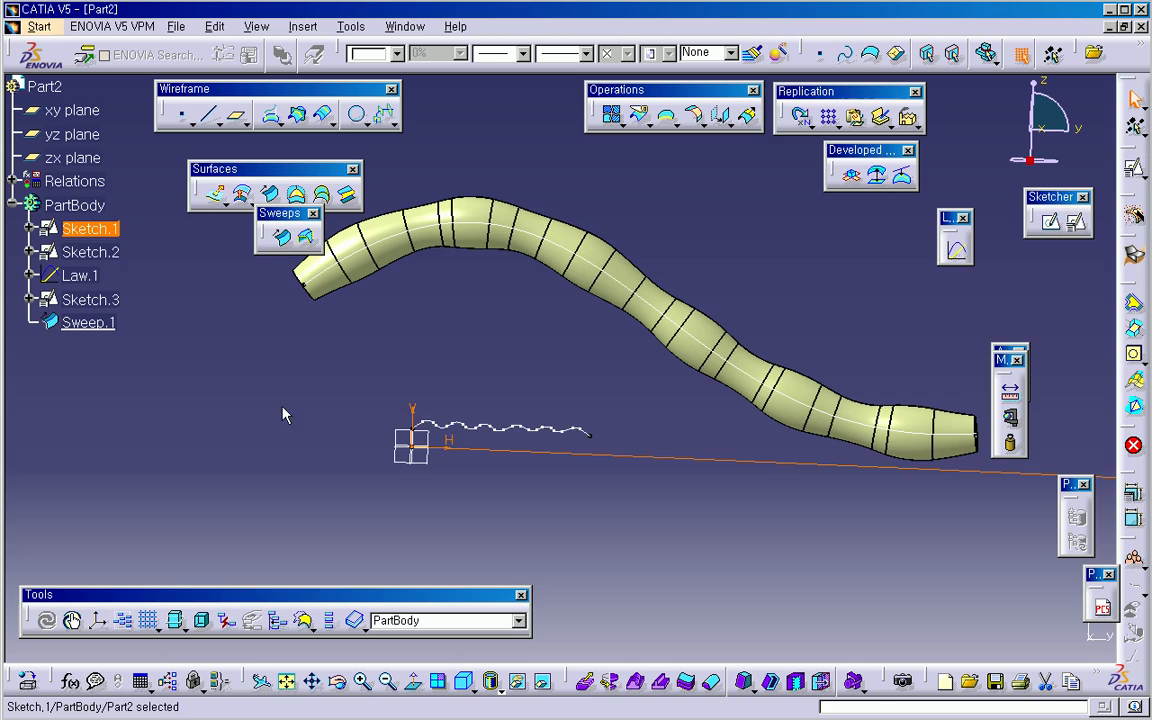
Step: In Sketch.2, duplicate the whole connected wavy profile once, translating it 199.98 mm from its start point to its end point
{"action": "double_click", "coordinate": [90, 252]}
{"action": "mouse_move", "coordinate": [626, 458]}
{"action": "middle_mouse_down"}
{"action": "mouse_move", "coordinate": [589, 478]}
{"action": "mouse_move", "coordinate": [663, 414]}
{"action": "mouse_move", "coordinate": [702, 342]}
{"action": "mouse_move", "coordinate": [705, 401]}
{"action": "mouse_move", "coordinate": [470, 395]}
{"action": "middle_mouse_up"}
{"action": "right_click", "coordinate": [400, 378]}
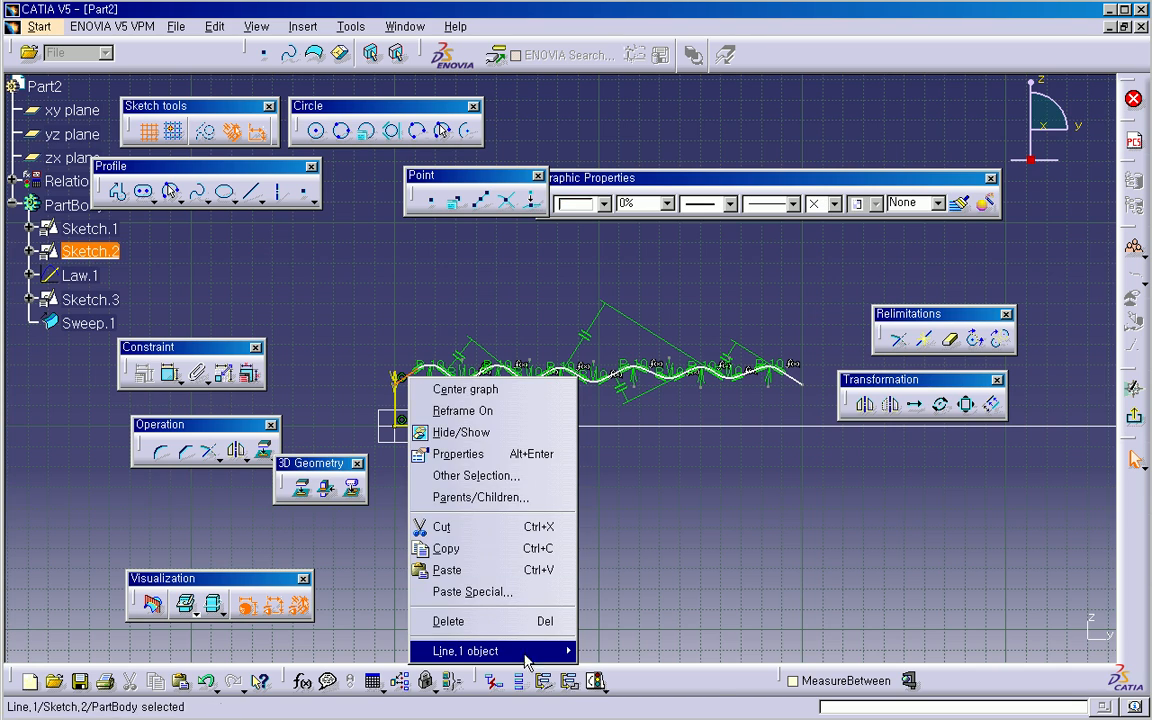
{"action": "mouse_move", "coordinate": [527, 651]}
{"action": "left_click", "coordinate": [612, 675]}
{"action": "mouse_move", "coordinate": [716, 523]}
{"action": "middle_mouse_down"}
{"action": "mouse_move", "coordinate": [530, 446]}
{"action": "mouse_move", "coordinate": [566, 497]}
{"action": "middle_mouse_up"}
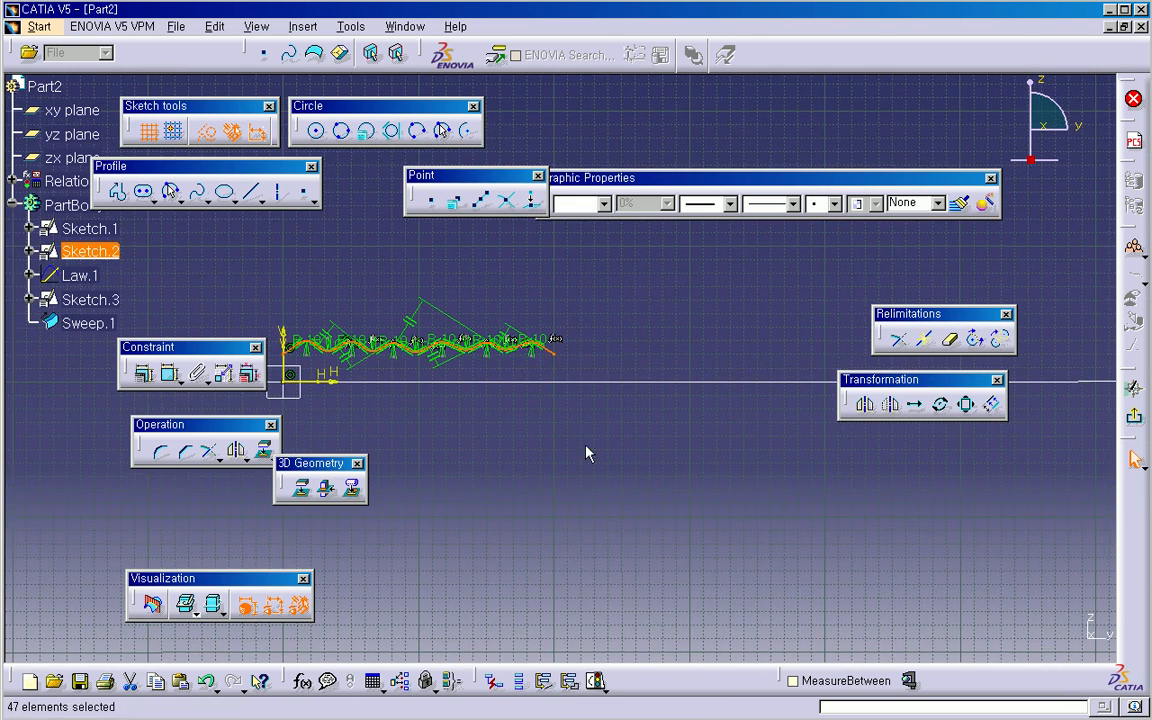
{"action": "left_click", "coordinate": [914, 410]}
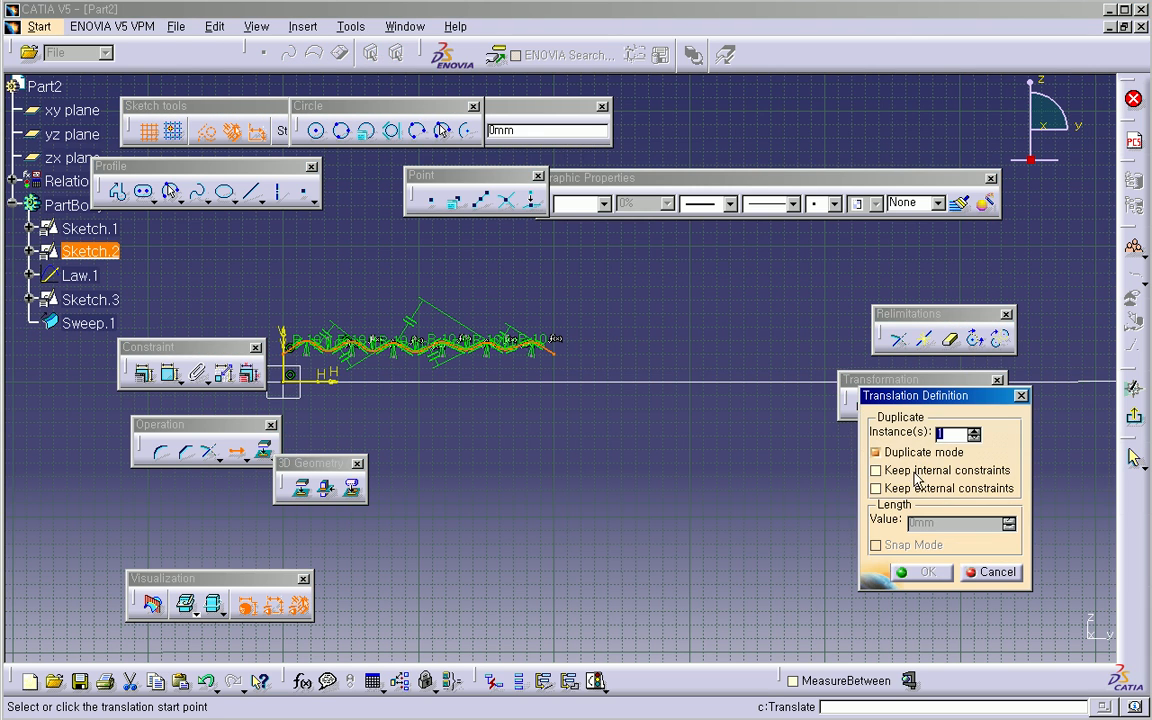
{"action": "mouse_move", "coordinate": [888, 453]}
{"action": "middle_mouse_down"}
{"action": "mouse_move", "coordinate": [727, 416]}
{"action": "mouse_move", "coordinate": [432, 376]}
{"action": "middle_mouse_up"}
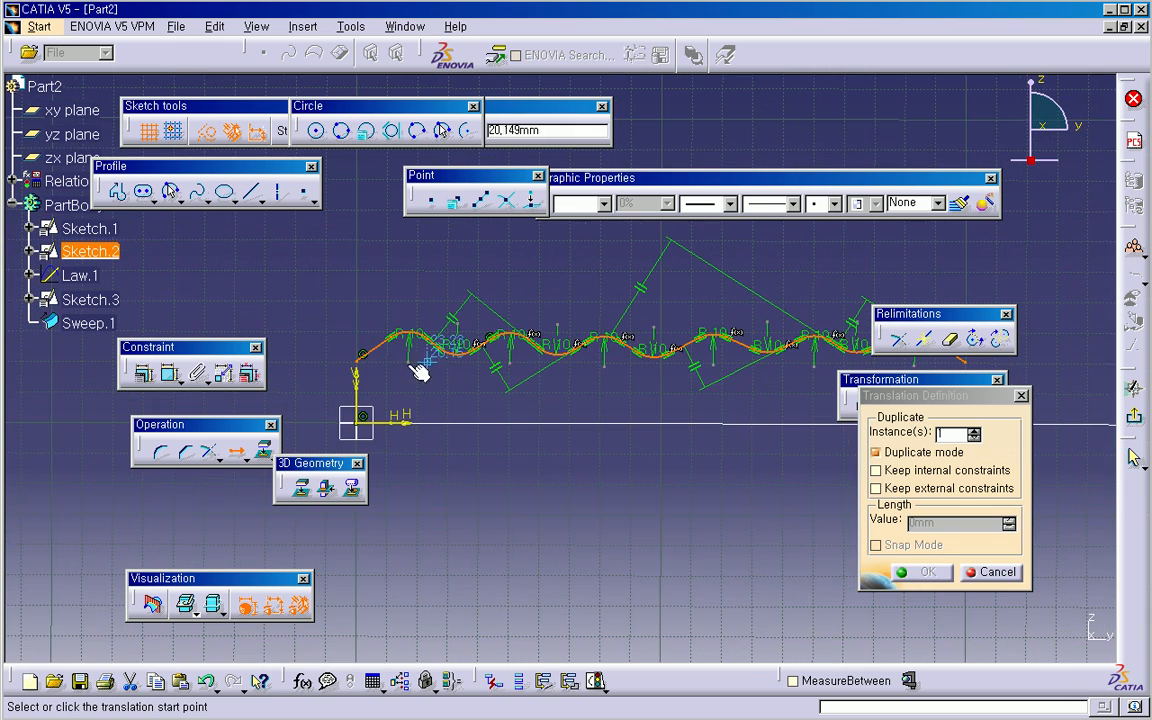
{"action": "left_click", "coordinate": [357, 358]}
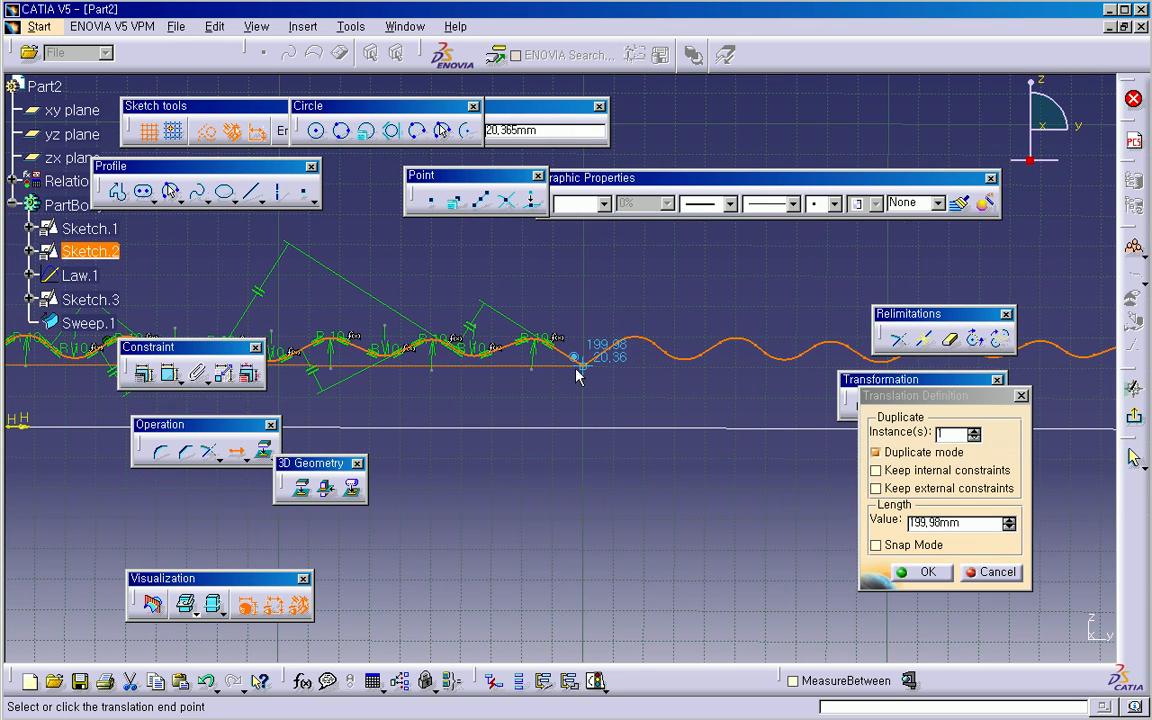
{"action": "left_click", "coordinate": [583, 365]}
Step: Duplicate the entire doubled wavy profile once, translating it 399.96 mm from its start point to its end point
{"action": "mouse_move", "coordinate": [694, 399]}
{"action": "middle_mouse_down"}
{"action": "mouse_move", "coordinate": [522, 463]}
{"action": "mouse_move", "coordinate": [458, 465]}
{"action": "mouse_move", "coordinate": [509, 458]}
{"action": "mouse_move", "coordinate": [560, 549]}
{"action": "mouse_move", "coordinate": [576, 501]}
{"action": "mouse_move", "coordinate": [576, 429]}
{"action": "mouse_move", "coordinate": [530, 404]}
{"action": "mouse_move", "coordinate": [602, 454]}
{"action": "middle_mouse_up"}
{"action": "right_click", "coordinate": [558, 372]}
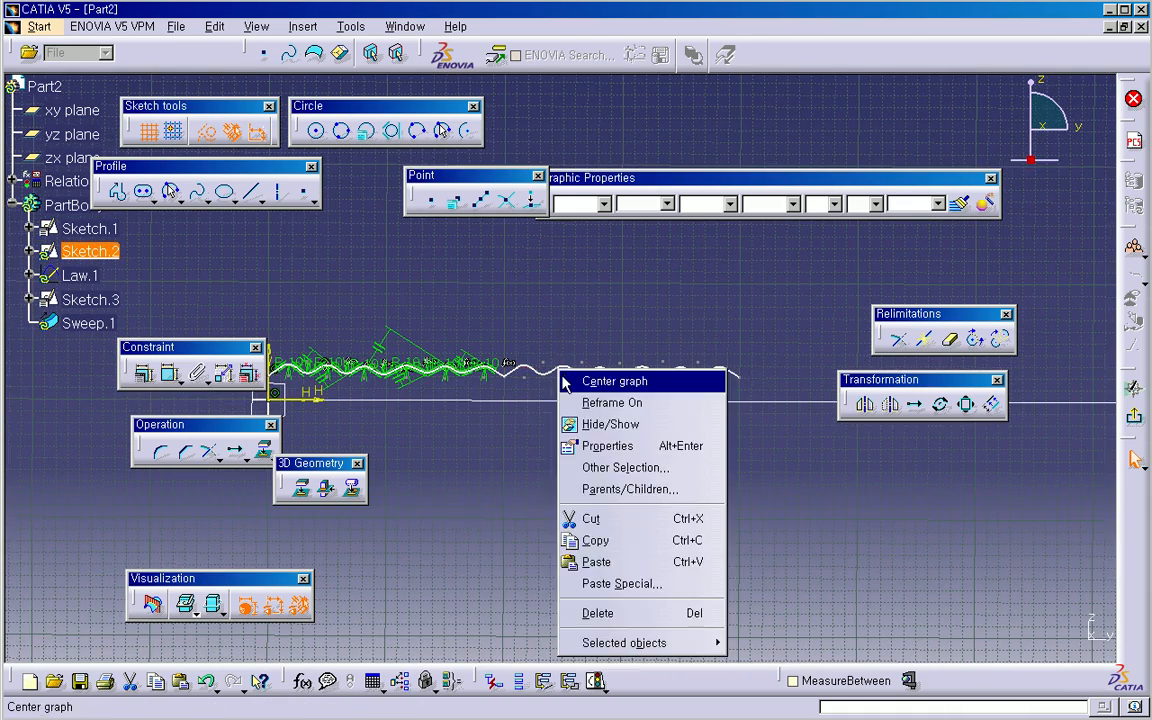
{"action": "middle_click_drag", "start_coordinate": [538, 447], "coordinate": [600, 338]}
{"action": "right_click", "coordinate": [594, 340]}
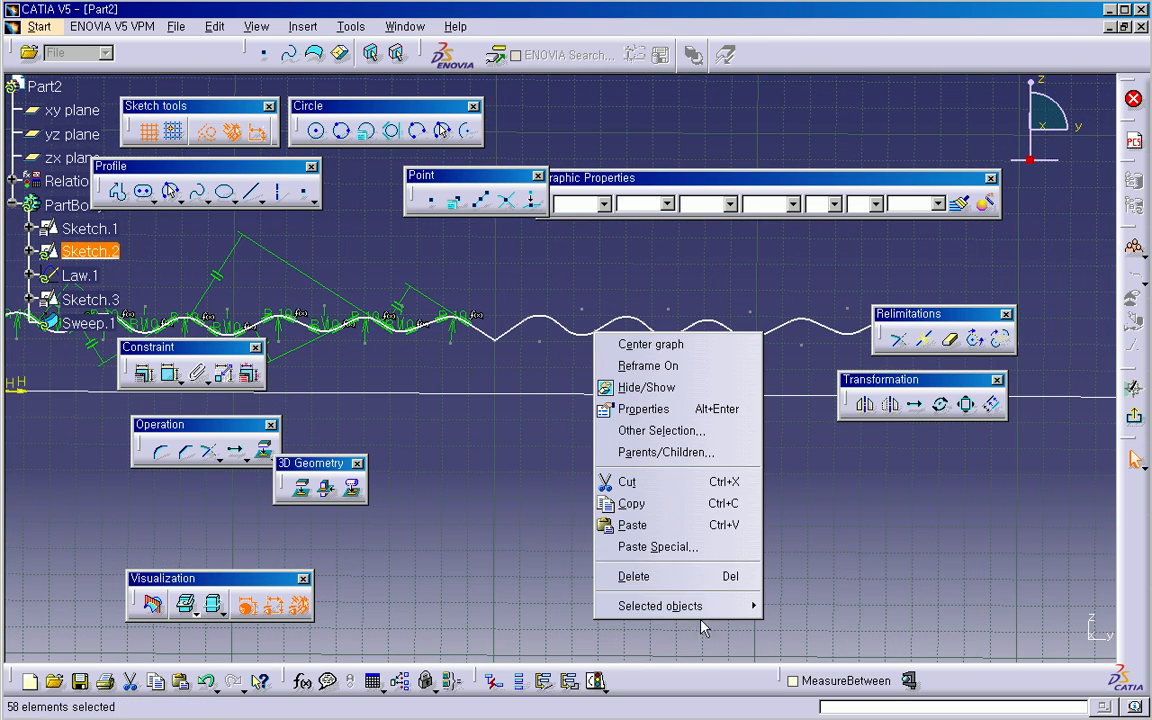
{"action": "left_click", "coordinate": [805, 708]}
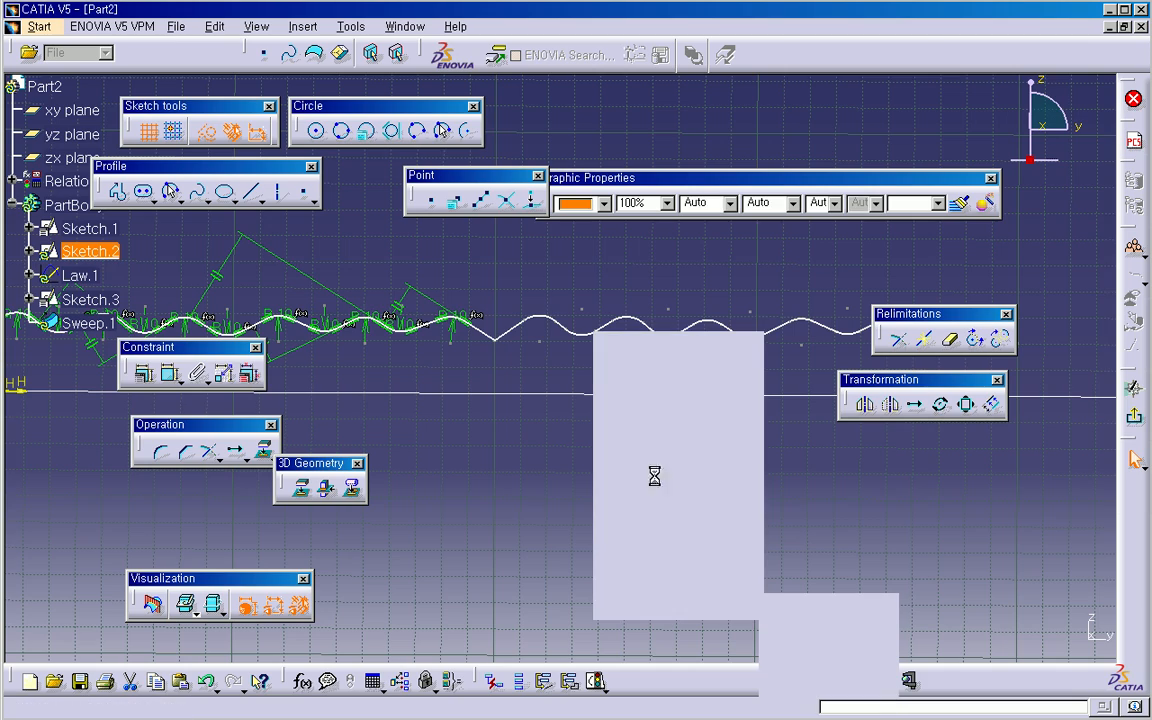
{"action": "middle_click_drag", "start_coordinate": [558, 501], "coordinate": [690, 497], "text": "ctrl"}
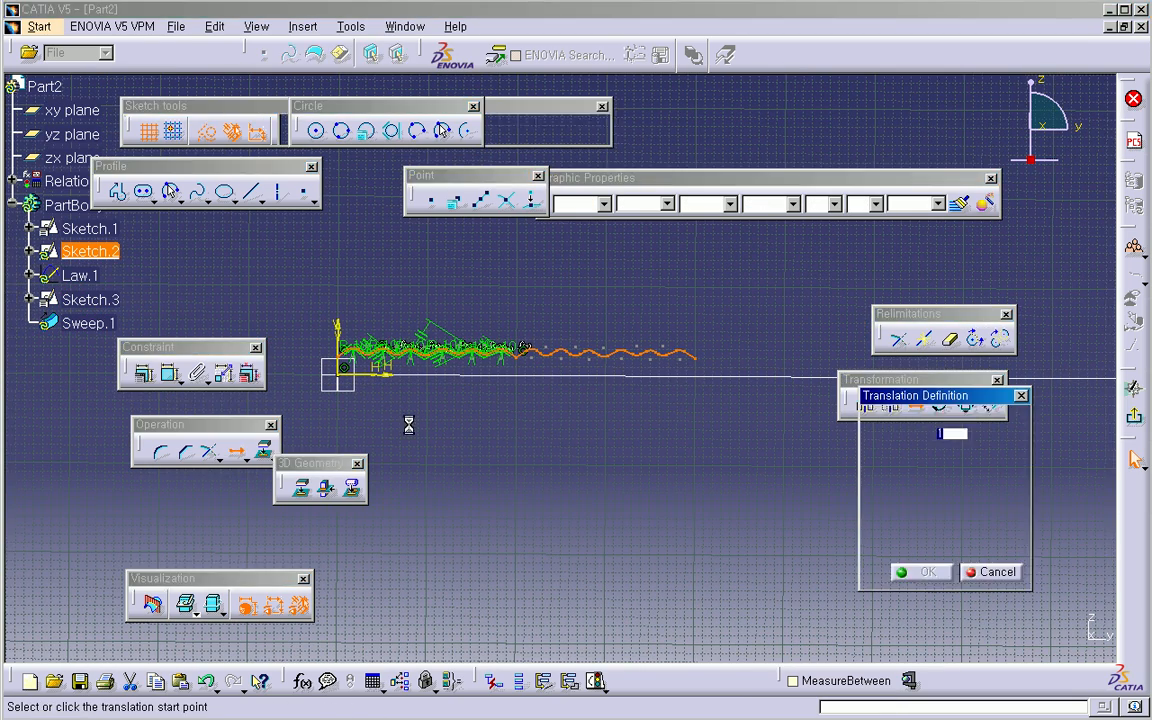
{"action": "left_click", "coordinate": [346, 365]}
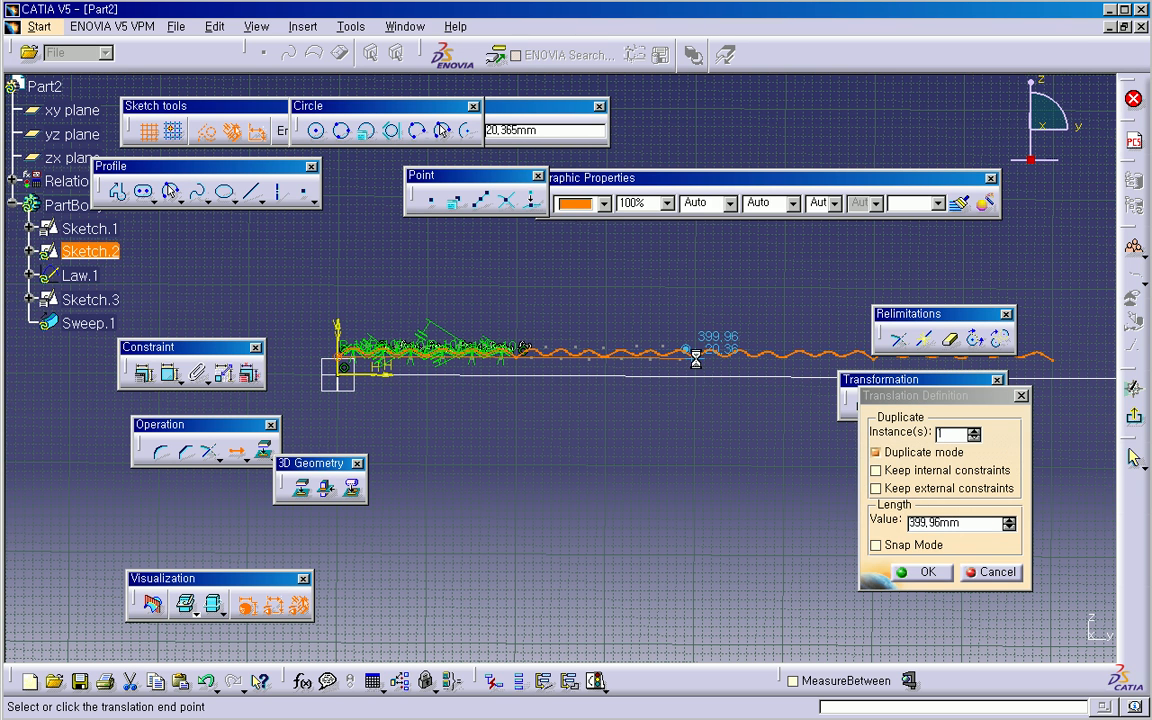
{"action": "left_click", "coordinate": [892, 552]}
Step: Duplicate only the last wave segment by translating it from its start point to its end point, extending the profile to the reference line's end
{"action": "middle_click_drag", "start_coordinate": [813, 516], "coordinate": [678, 481]}
{"action": "mouse_move", "coordinate": [678, 481]}
{"action": "middle_mouse_down", "text": "ctrl"}
{"action": "mouse_move", "coordinate": [770, 562]}
{"action": "mouse_move", "coordinate": [630, 501]}
{"action": "mouse_move", "coordinate": [571, 393]}
{"action": "mouse_move", "coordinate": [568, 419]}
{"action": "mouse_move", "coordinate": [710, 444]}
{"action": "mouse_move", "coordinate": [811, 385]}
{"action": "middle_mouse_up", "text": "ctrl"}
{"action": "left_click_drag", "start_coordinate": [366, 343], "coordinate": [422, 306]}
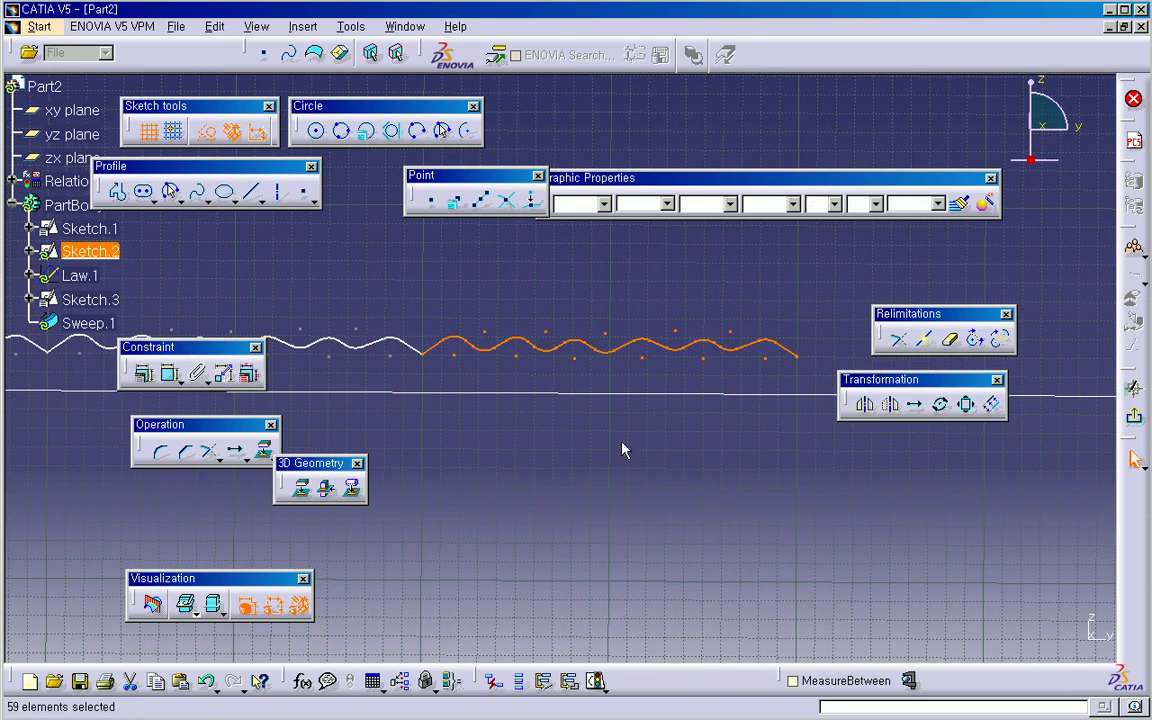
{"action": "left_click", "coordinate": [916, 406]}
{"action": "left_click", "coordinate": [422, 355]}
{"action": "middle_click_drag", "start_coordinate": [608, 423], "coordinate": [600, 448]}
{"action": "left_click", "coordinate": [455, 378]}
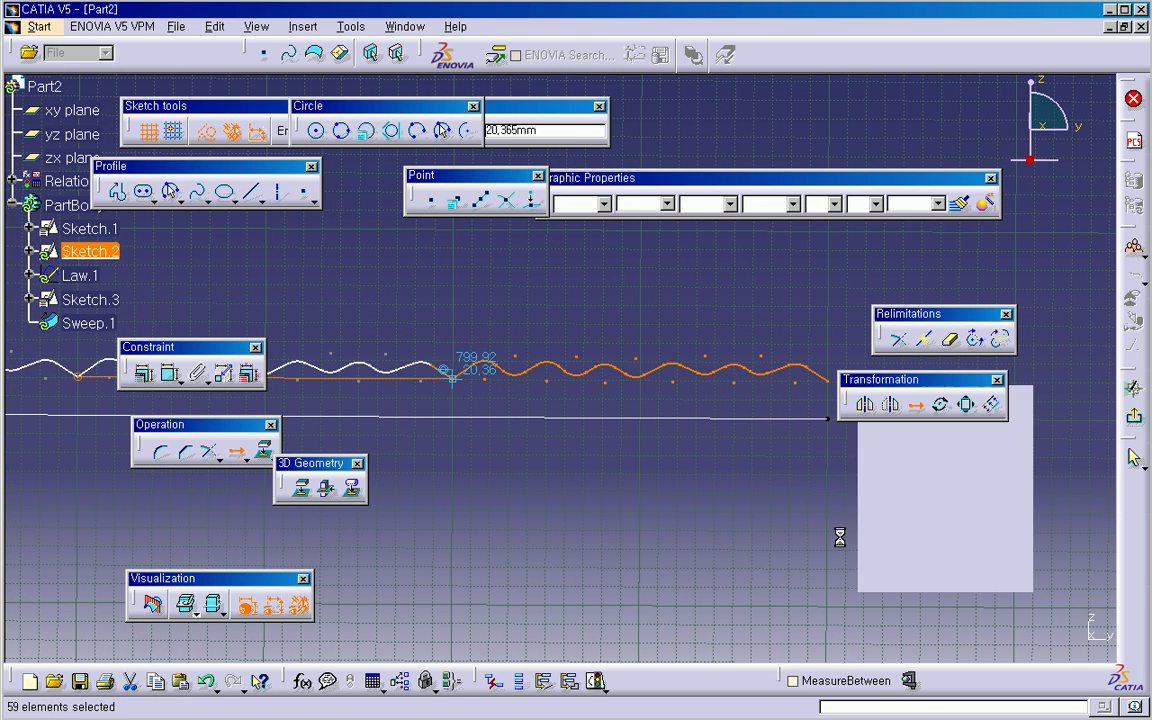
Step: Round the sharp junctions between the duplicated wave segments in Sketch.2 with 10 mm corners
{"action": "mouse_move", "coordinate": [530, 490]}
{"action": "middle_mouse_down", "text": "ctrl"}
{"action": "mouse_move", "coordinate": [645, 465]}
{"action": "mouse_move", "coordinate": [630, 442]}
{"action": "middle_mouse_up", "text": "ctrl"}
{"action": "left_click", "coordinate": [625, 462]}
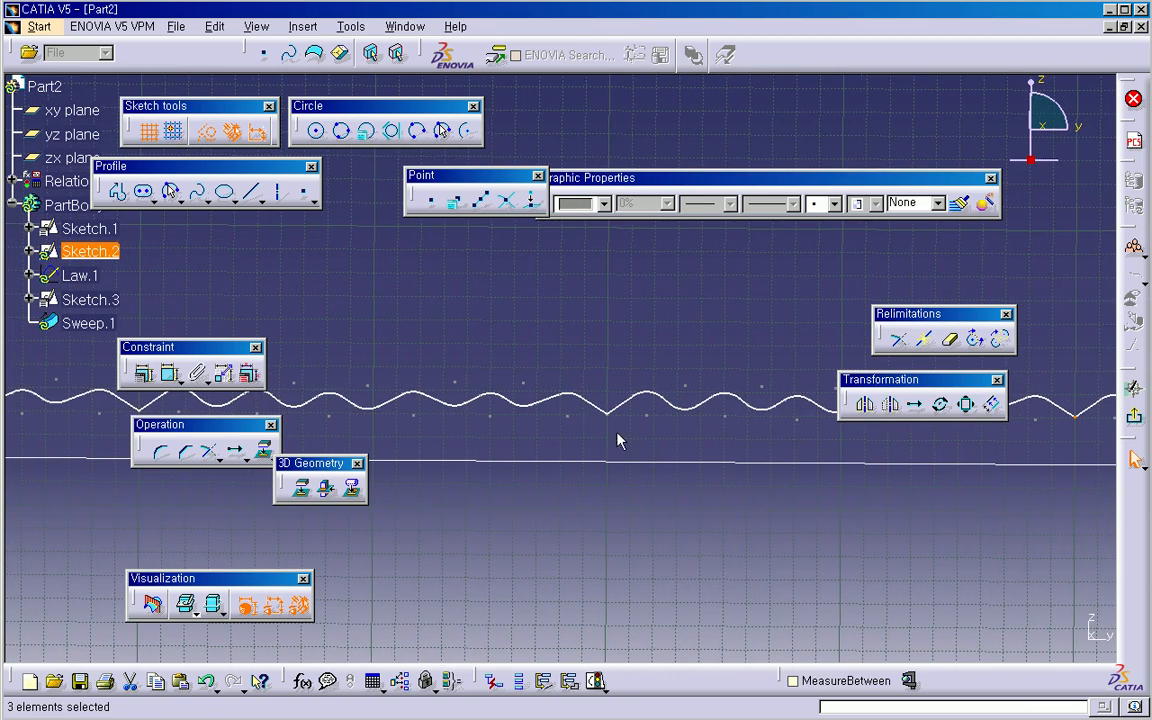
{"action": "middle_click_drag", "start_coordinate": [593, 412], "coordinate": [650, 447]}
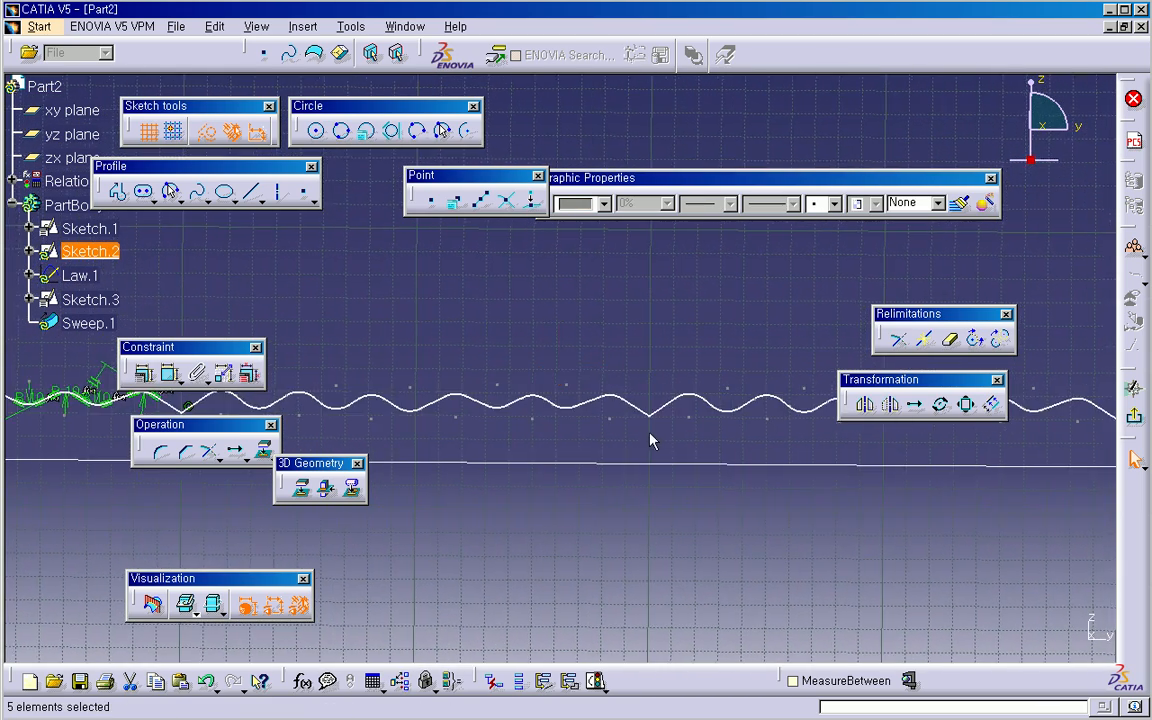
{"action": "mouse_move", "coordinate": [644, 413]}
{"action": "left_mouse_down"}
{"action": "mouse_move", "coordinate": [995, 504]}
{"action": "mouse_move", "coordinate": [738, 519]}
{"action": "mouse_move", "coordinate": [687, 441]}
{"action": "left_mouse_up"}
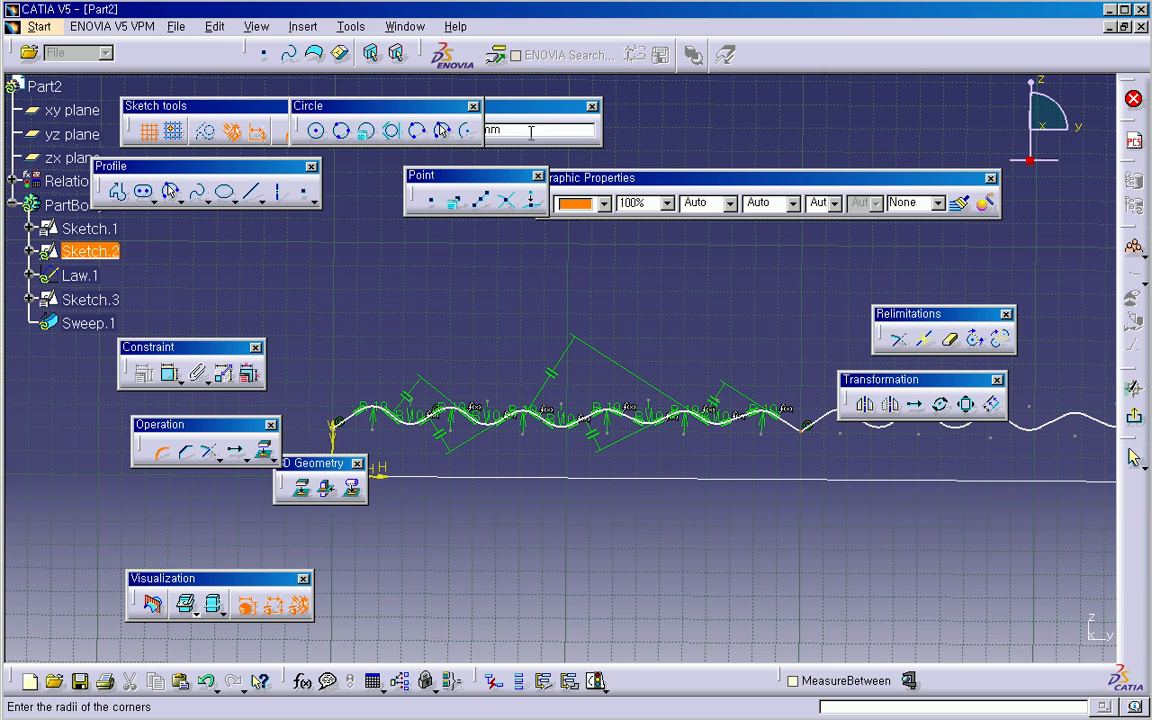
{"action": "left_click", "coordinate": [467, 132]}
{"action": "type", "text": "10"}
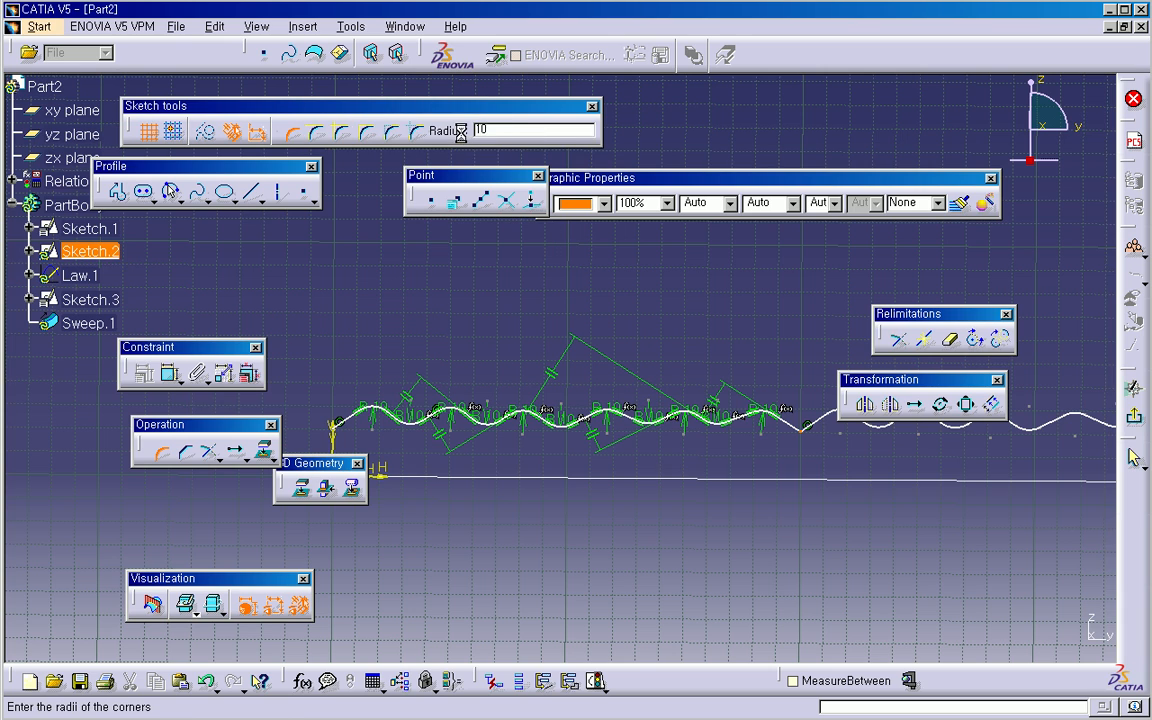
{"action": "key", "text": "Return"}
{"action": "mouse_move", "coordinate": [527, 306]}
{"action": "middle_mouse_down"}
{"action": "mouse_move", "coordinate": [502, 425]}
{"action": "mouse_move", "coordinate": [474, 425]}
{"action": "middle_mouse_up"}
Step: Leave Sketch.2 and update the circular sweep with the extended wavy law profile
{"action": "left_click", "coordinate": [1136, 420]}
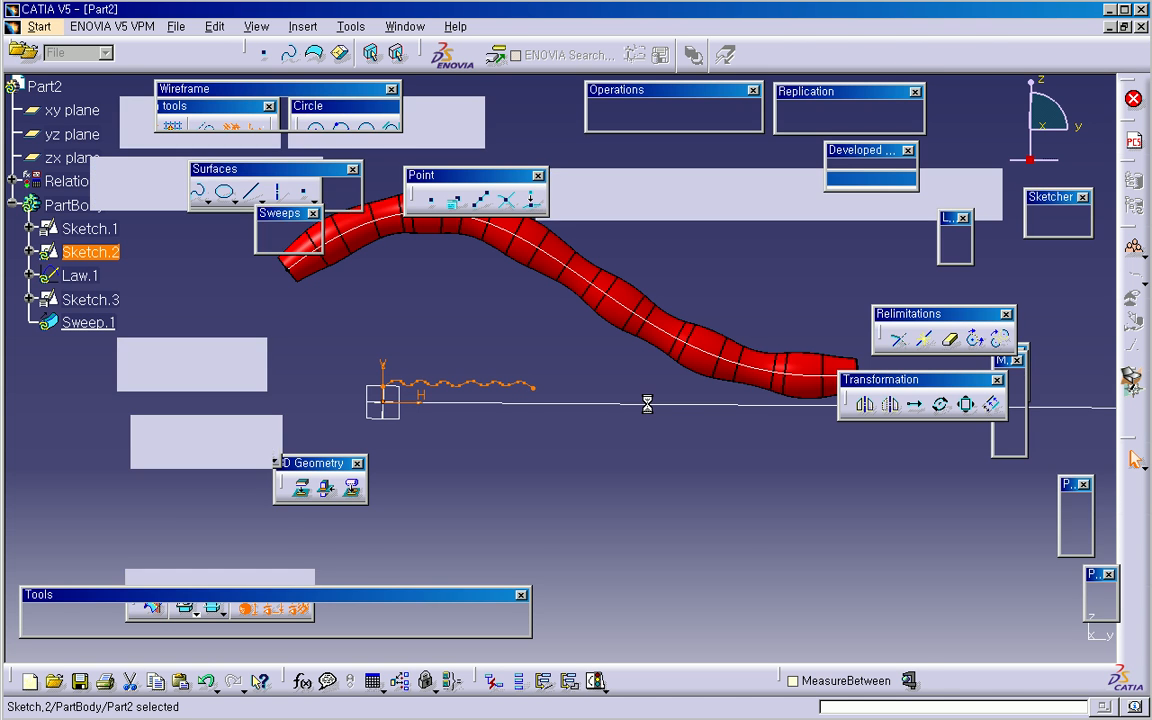
{"action": "mouse_move", "coordinate": [534, 378]}
{"action": "middle_mouse_down"}
{"action": "mouse_move", "coordinate": [609, 481]}
{"action": "mouse_move", "coordinate": [653, 427]}
{"action": "mouse_move", "coordinate": [638, 535]}
{"action": "mouse_move", "coordinate": [485, 418]}
{"action": "mouse_move", "coordinate": [399, 386]}
{"action": "mouse_move", "coordinate": [445, 481]}
{"action": "mouse_move", "coordinate": [663, 465]}
{"action": "mouse_move", "coordinate": [645, 301]}
{"action": "mouse_move", "coordinate": [458, 311]}
{"action": "mouse_move", "coordinate": [483, 416]}
{"action": "mouse_move", "coordinate": [465, 419]}
{"action": "mouse_move", "coordinate": [599, 432]}
{"action": "mouse_move", "coordinate": [625, 419]}
{"action": "mouse_move", "coordinate": [479, 436]}
{"action": "mouse_move", "coordinate": [545, 485]}
{"action": "middle_mouse_up"}
{"action": "left_click", "coordinate": [858, 509]}
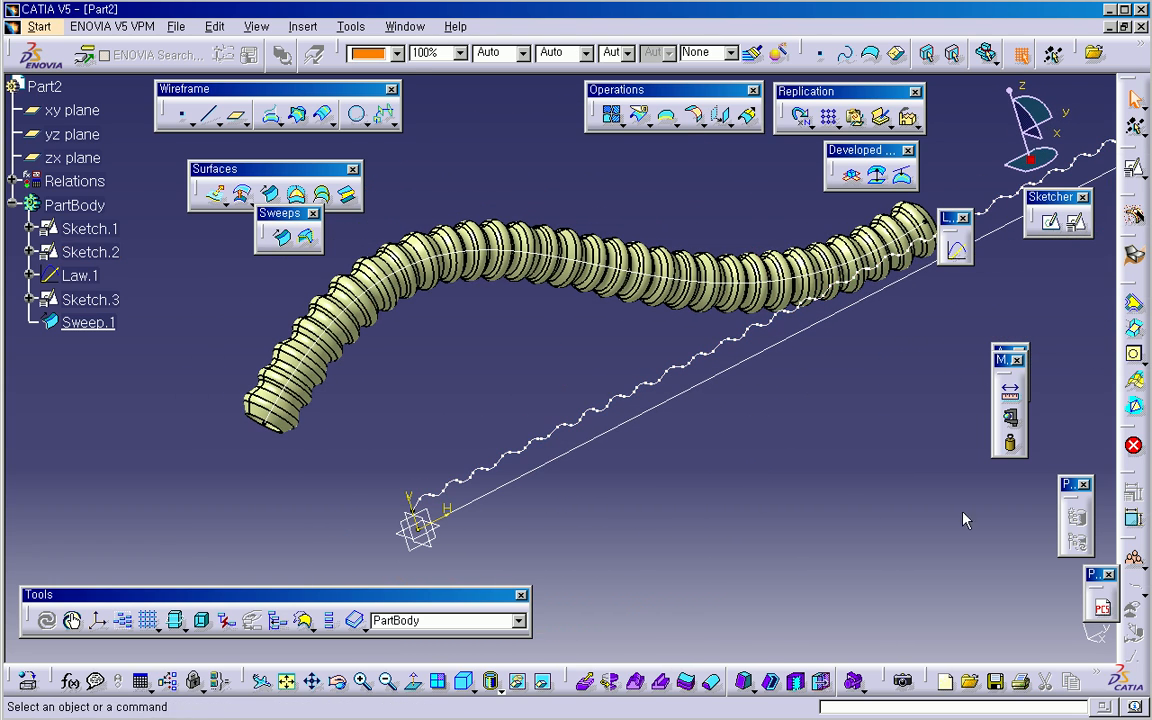
Step: Measure the sweep's guide spline and check the measurement customization options, without keeping the measurement
{"action": "left_click", "coordinate": [1011, 419]}
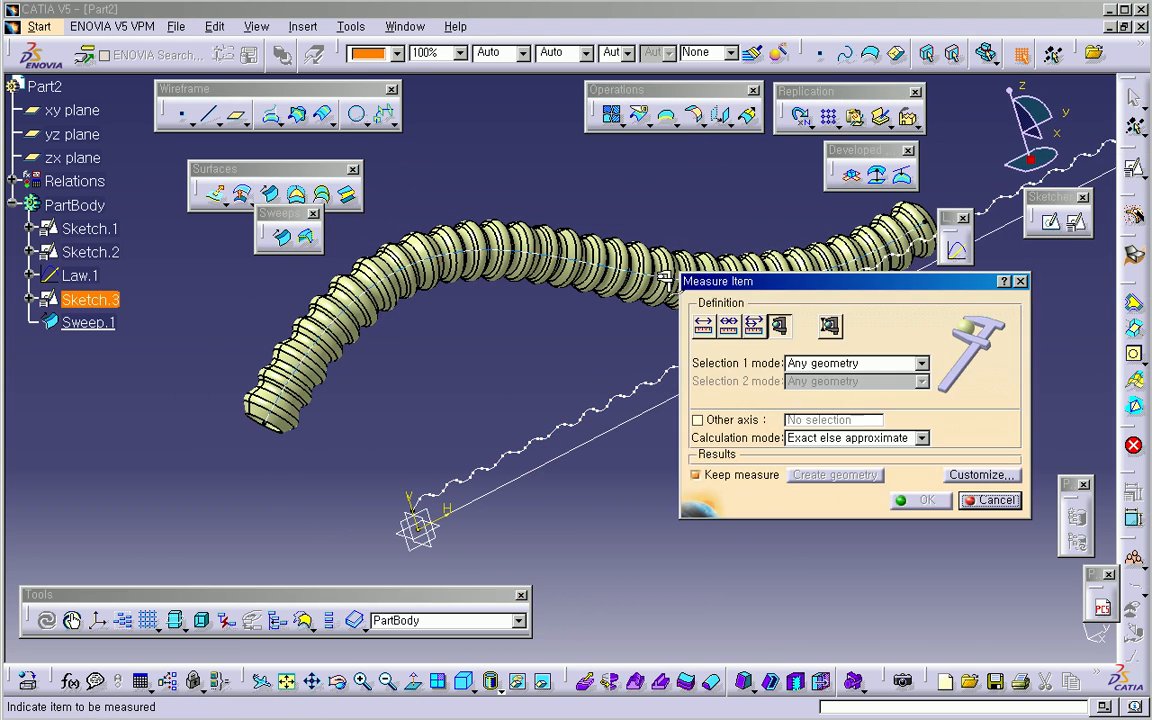
{"action": "left_click", "coordinate": [666, 282]}
{"action": "middle_click_drag", "start_coordinate": [666, 282], "coordinate": [513, 470]}
{"action": "middle_click_drag", "start_coordinate": [469, 428], "coordinate": [420, 450]}
{"action": "left_click", "coordinate": [985, 487]}
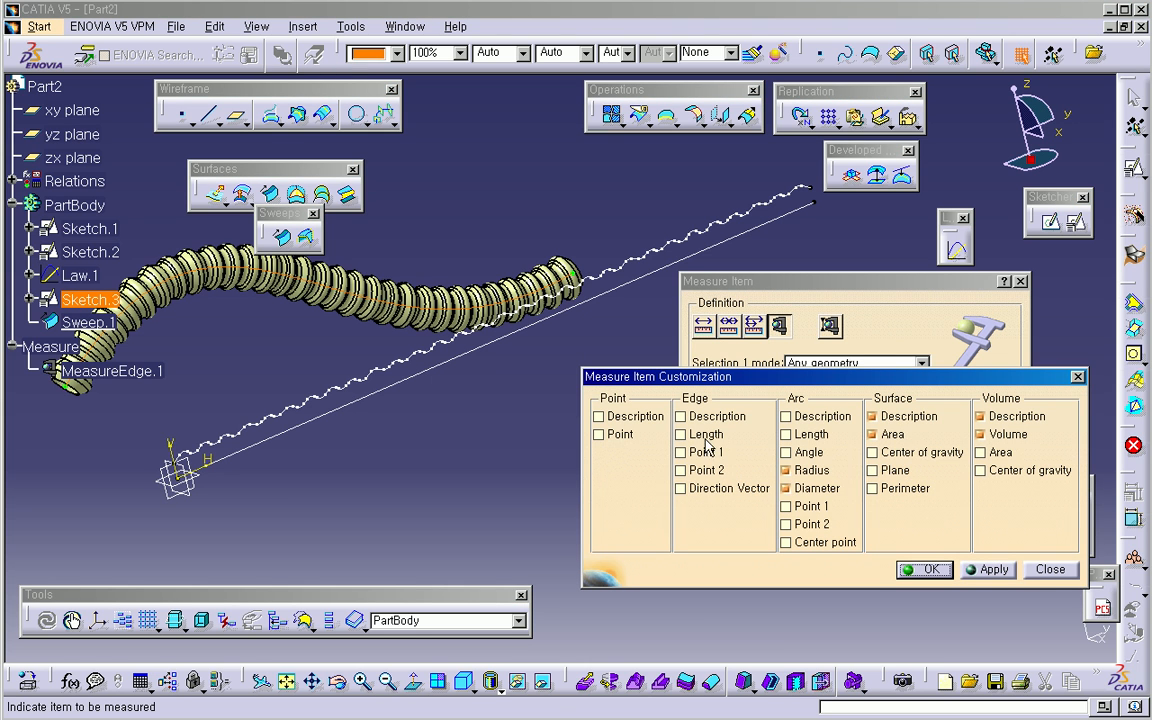
{"action": "left_click", "coordinate": [1050, 569]}
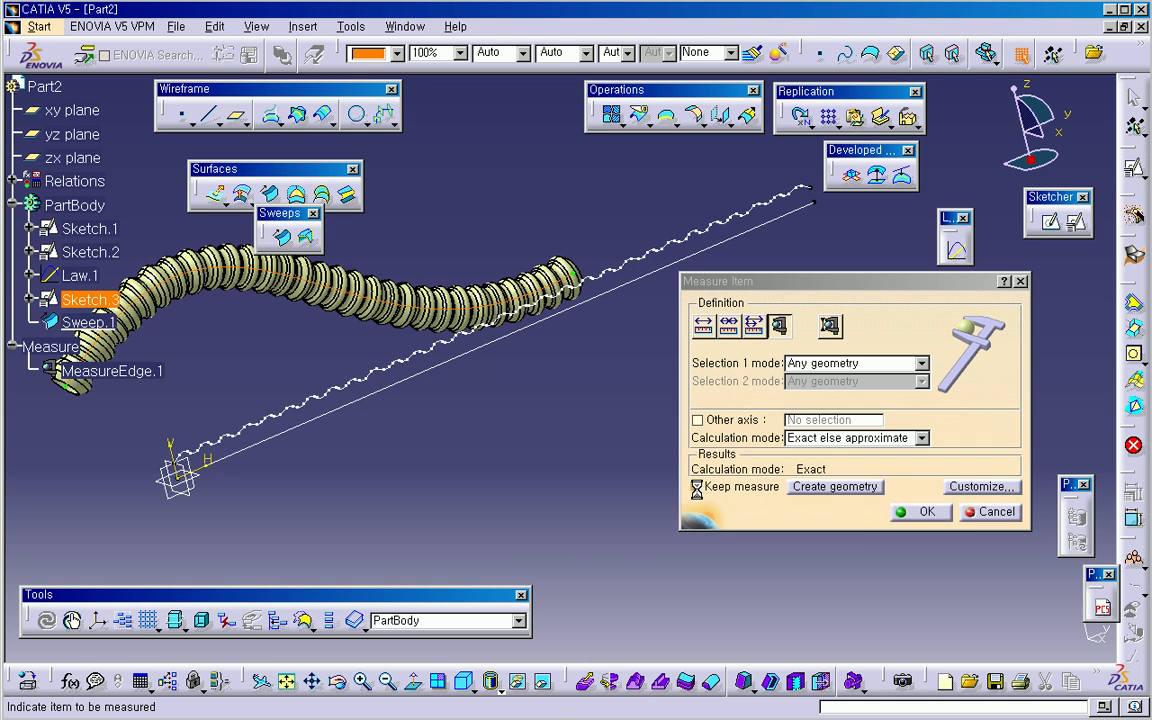
{"action": "left_click", "coordinate": [993, 512]}
{"action": "mouse_move", "coordinate": [543, 435]}
{"action": "middle_mouse_down"}
{"action": "mouse_move", "coordinate": [715, 499]}
{"action": "mouse_move", "coordinate": [631, 430]}
{"action": "mouse_move", "coordinate": [589, 476]}
{"action": "mouse_move", "coordinate": [589, 522]}
{"action": "mouse_move", "coordinate": [594, 514]}
{"action": "mouse_move", "coordinate": [340, 430]}
{"action": "mouse_move", "coordinate": [352, 437]}
{"action": "mouse_move", "coordinate": [420, 335]}
{"action": "mouse_move", "coordinate": [438, 348]}
{"action": "mouse_move", "coordinate": [240, 340]}
{"action": "middle_mouse_up"}
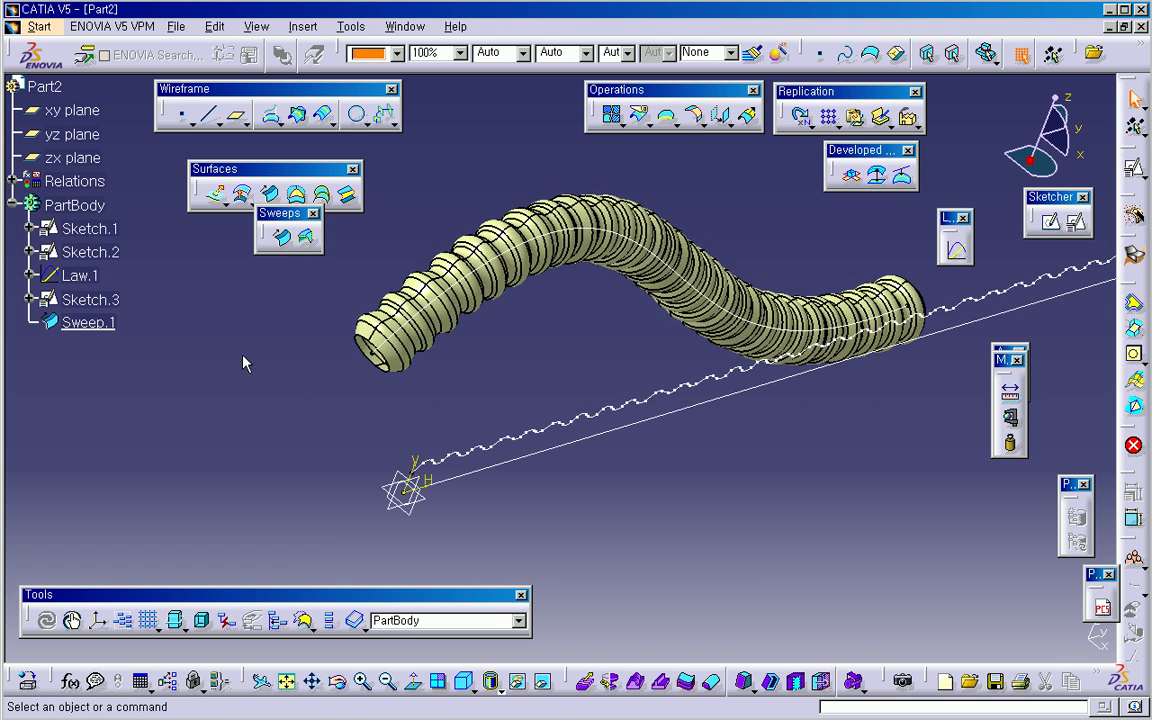
Step: Set the sweep's line thickness to 0.13 mm and its colour to blue
{"action": "left_click", "coordinate": [93, 300]}
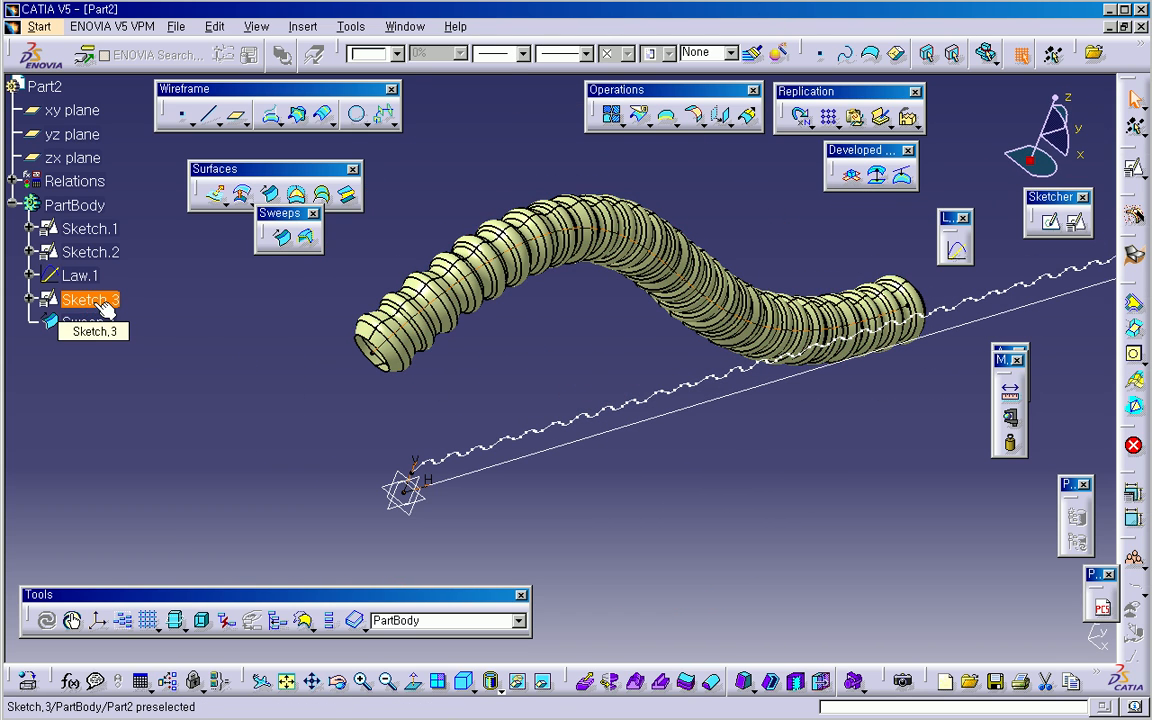
{"action": "left_click", "coordinate": [88, 322]}
{"action": "left_click", "coordinate": [522, 53]}
{"action": "scroll", "coordinate": [504, 126], "scroll_direction": "up", "scroll_amount": 1}
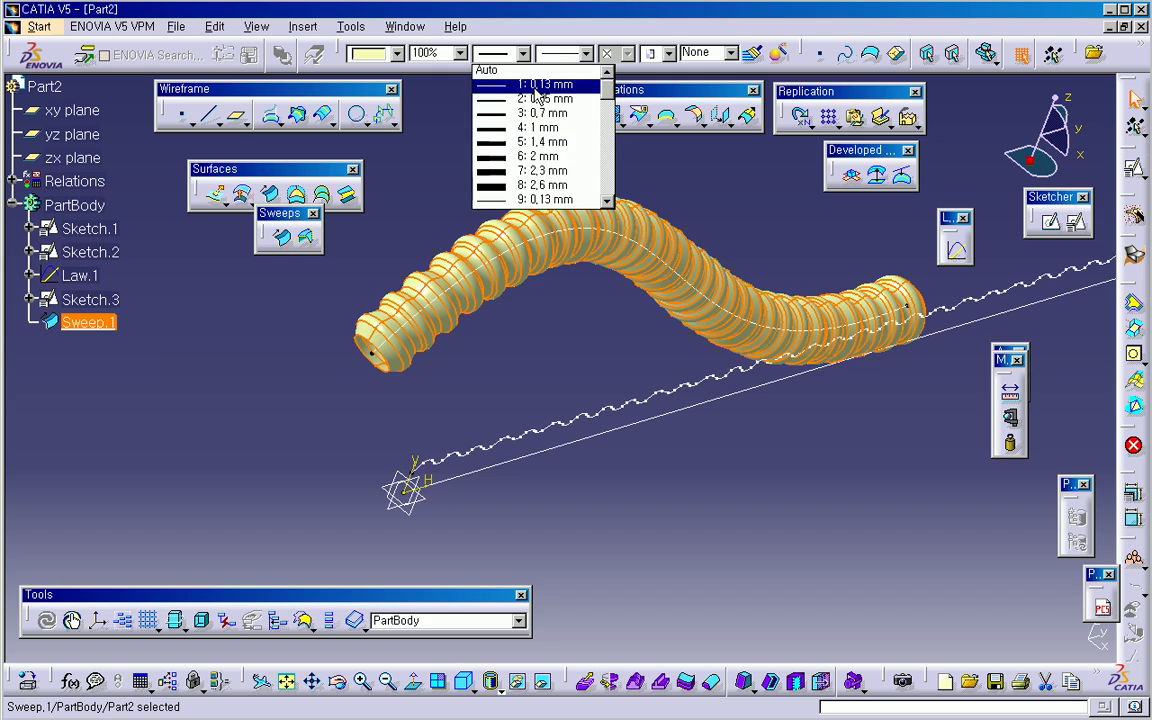
{"action": "left_click", "coordinate": [536, 87]}
{"action": "left_click", "coordinate": [377, 56]}
{"action": "left_click", "coordinate": [377, 116]}
{"action": "left_click", "coordinate": [536, 363]}
{"action": "middle_click_drag", "start_coordinate": [538, 364], "coordinate": [440, 350]}
{"action": "middle_click_drag", "start_coordinate": [596, 434], "coordinate": [665, 485]}
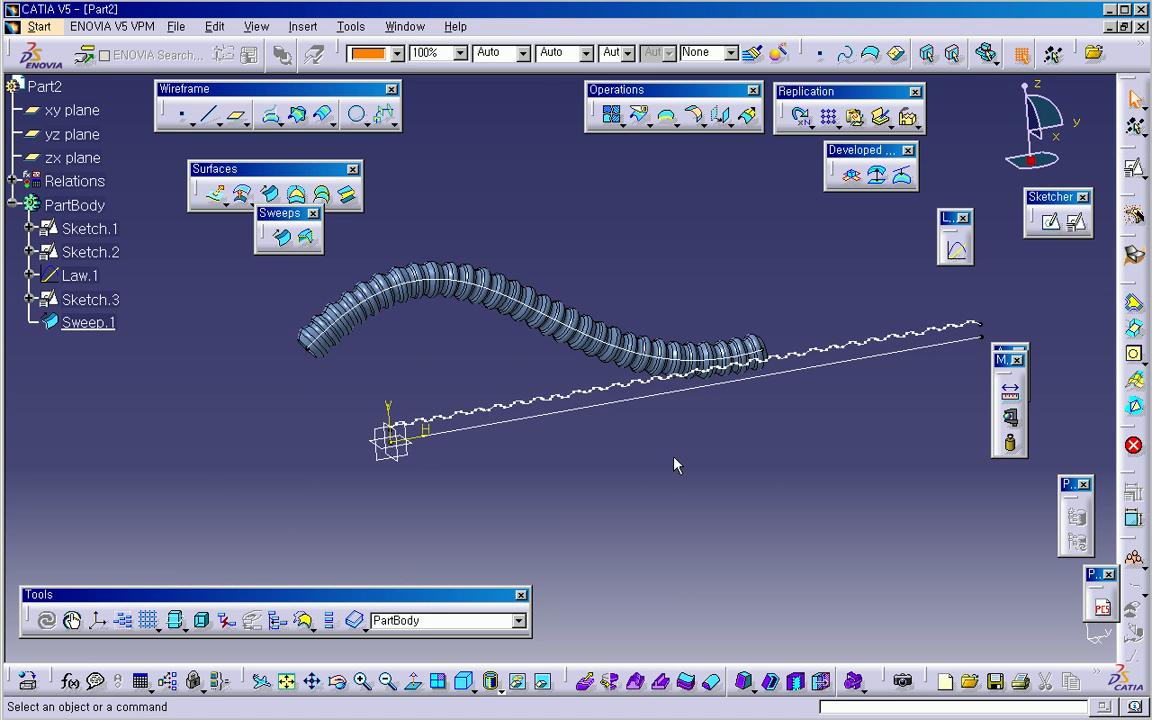
{"action": "middle_click_drag", "start_coordinate": [522, 443], "coordinate": [420, 392]}
Step: Save the part as Hose in the Catia Generative Shape Design course folder
{"action": "key", "text": "ctrl+s"}
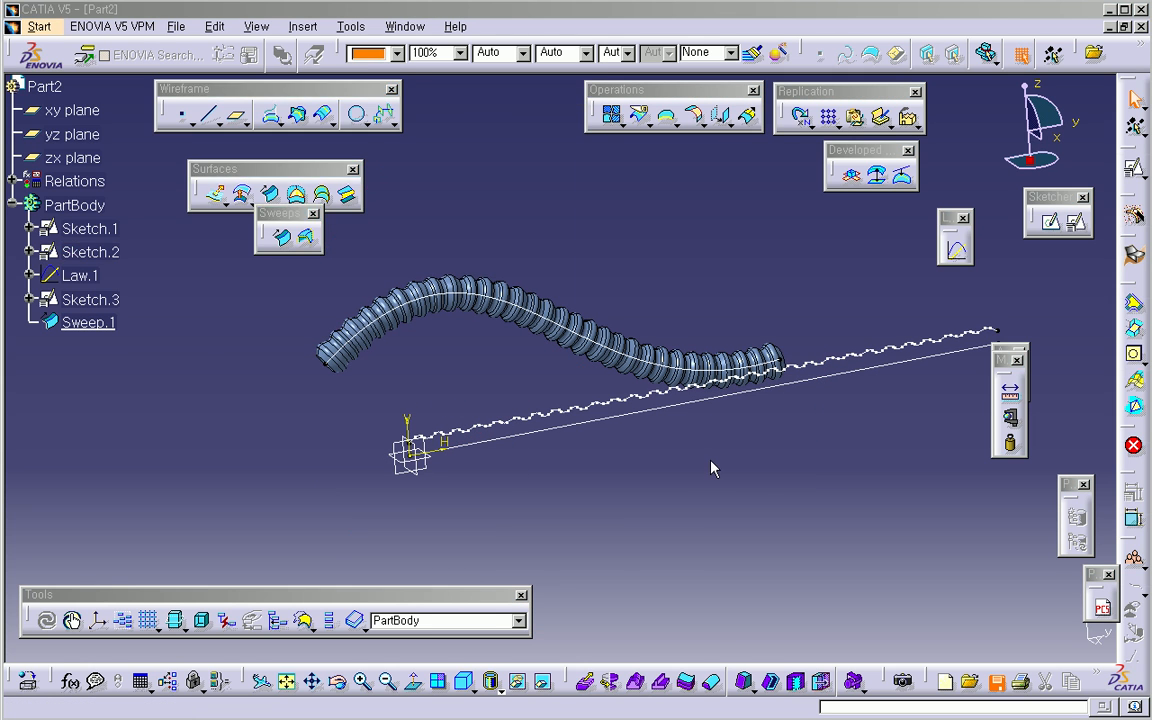
{"action": "left_click", "coordinate": [257, 74]}
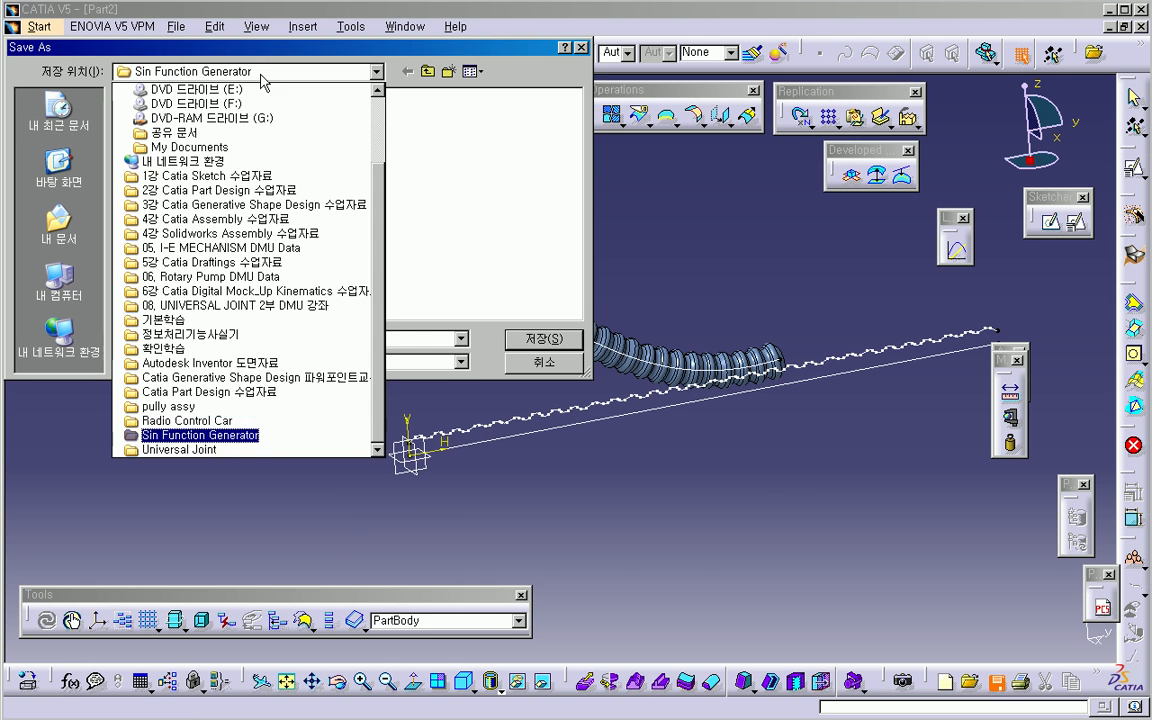
{"action": "scroll", "coordinate": [257, 360], "scroll_direction": "down", "scroll_amount": 1}
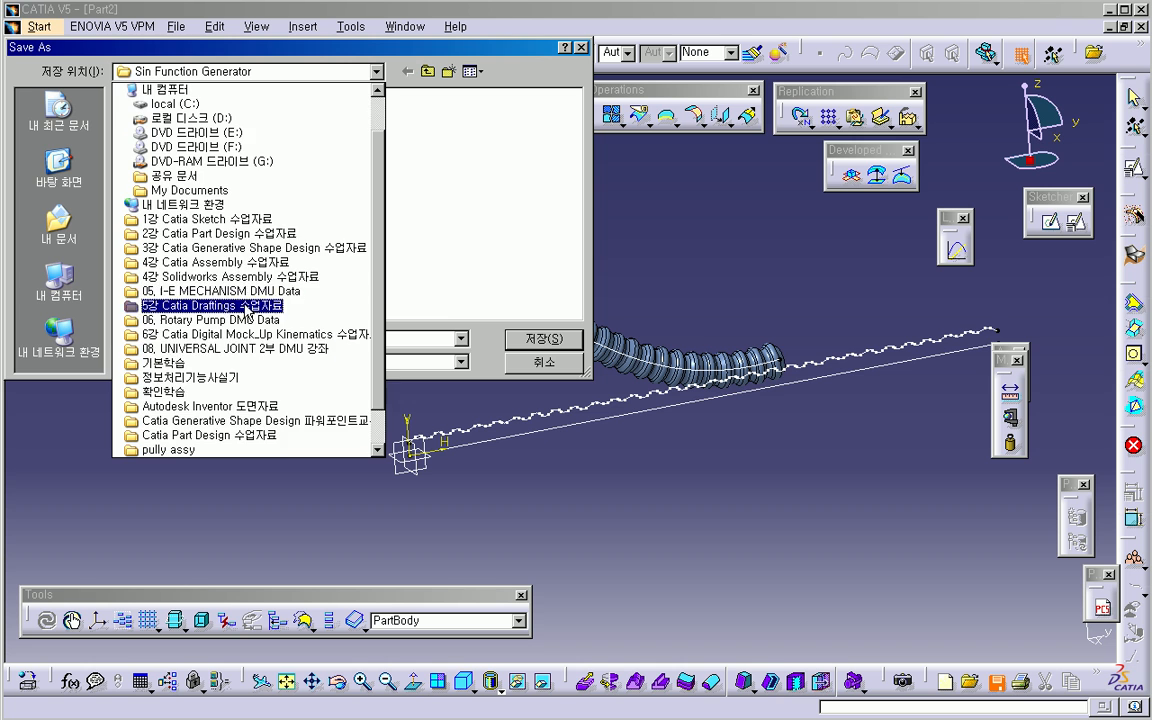
{"action": "scroll", "coordinate": [240, 420], "scroll_direction": "down", "scroll_amount": 1}
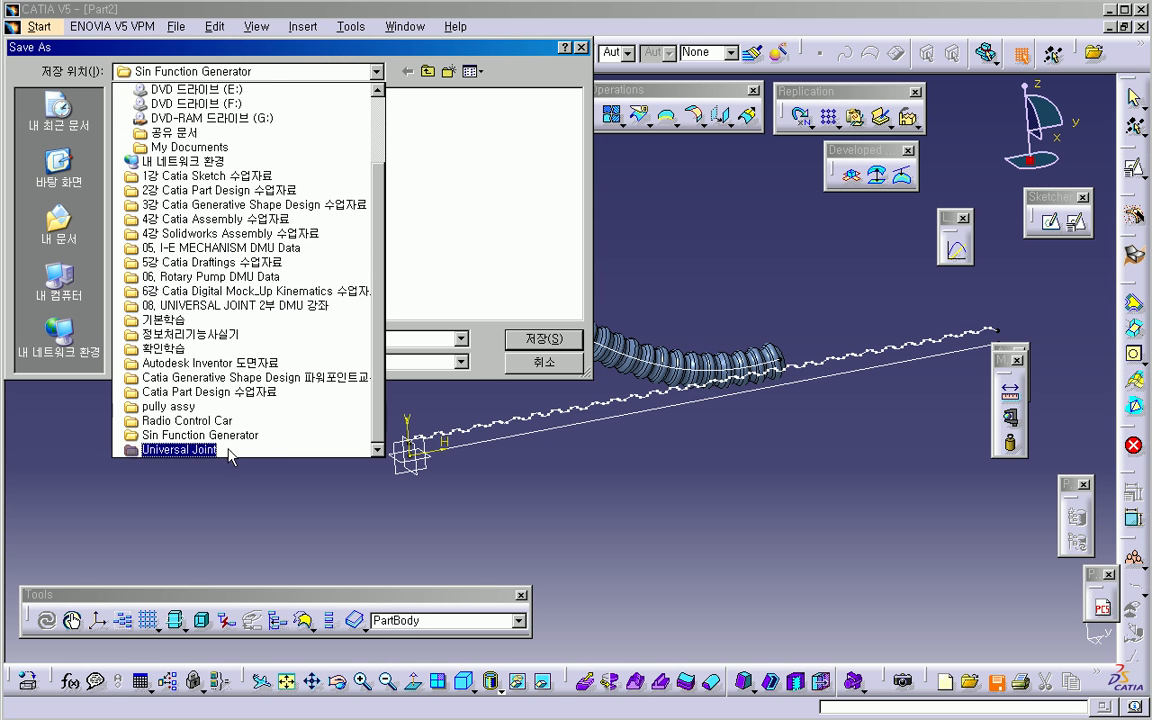
{"action": "left_click", "coordinate": [232, 380]}
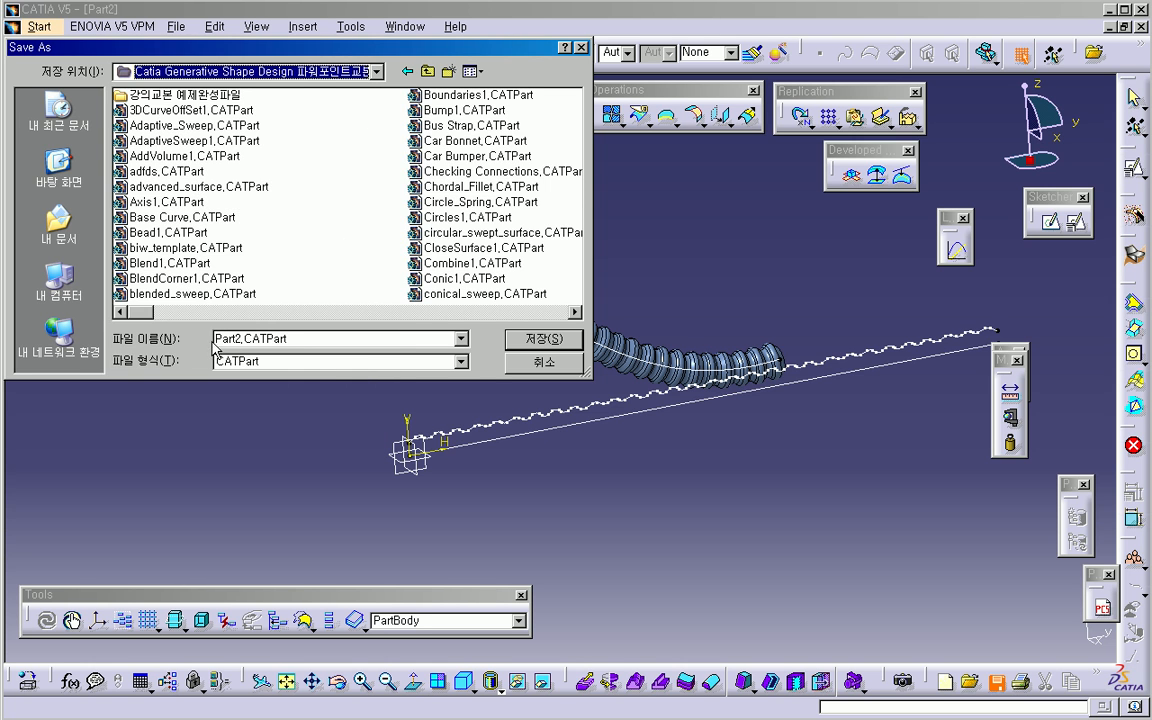
{"action": "left_click", "coordinate": [327, 344]}
{"action": "type", "text": "HOs"}
{"action": "key", "text": "BackSpace"}
{"action": "key", "text": "BackSpace"}
{"action": "type", "text": "ose"}
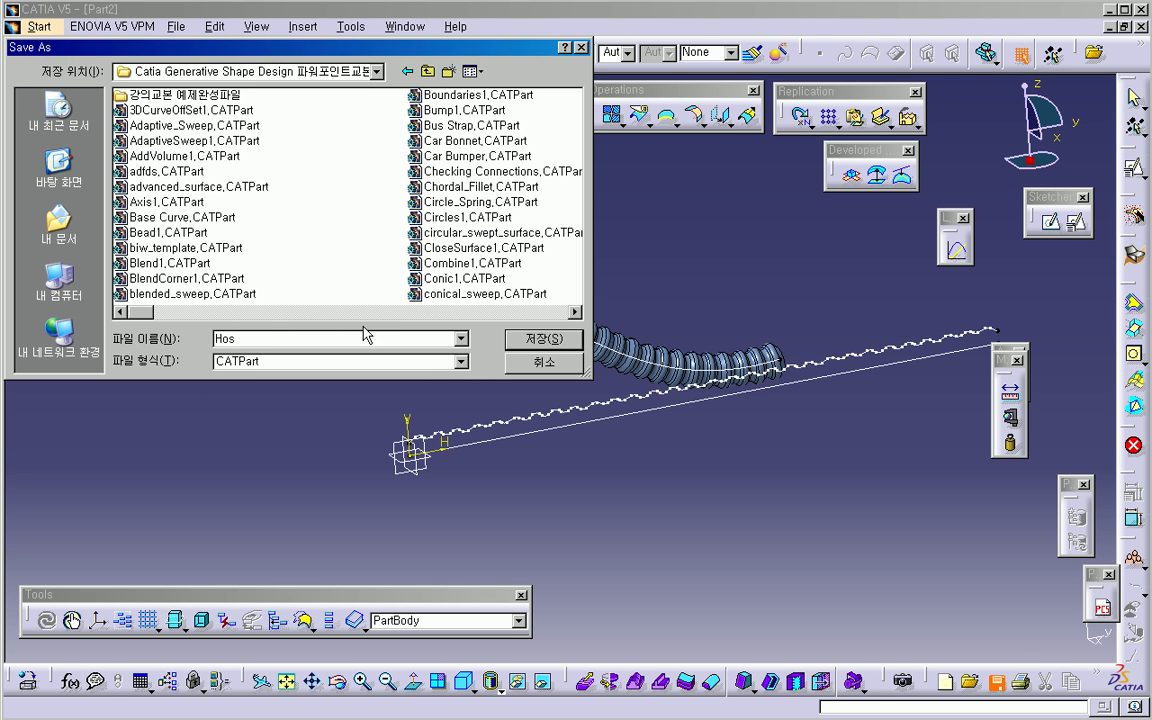
{"action": "left_click", "coordinate": [534, 340]}
Step: Create a new part document
{"action": "left_click", "coordinate": [175, 26]}
{"action": "left_click", "coordinate": [190, 45]}
{"action": "left_click", "coordinate": [645, 384]}
{"action": "key", "text": "p"}
{"action": "left_click", "coordinate": [688, 464]}
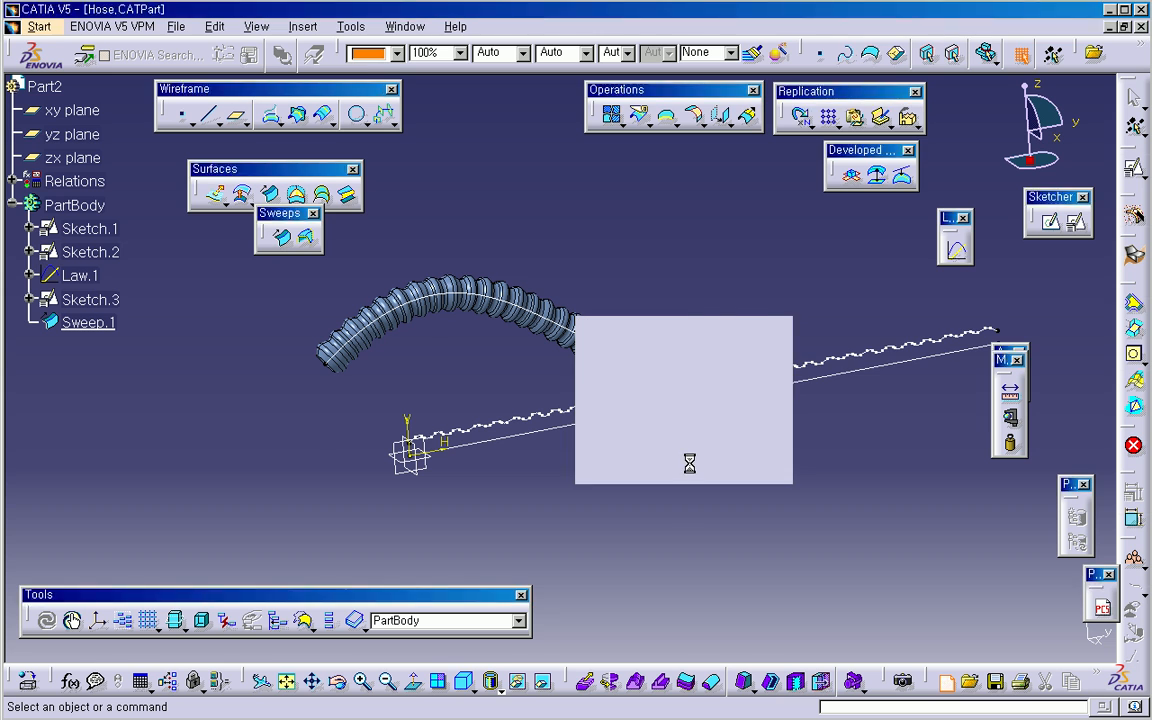
{"action": "left_click", "coordinate": [876, 416]}
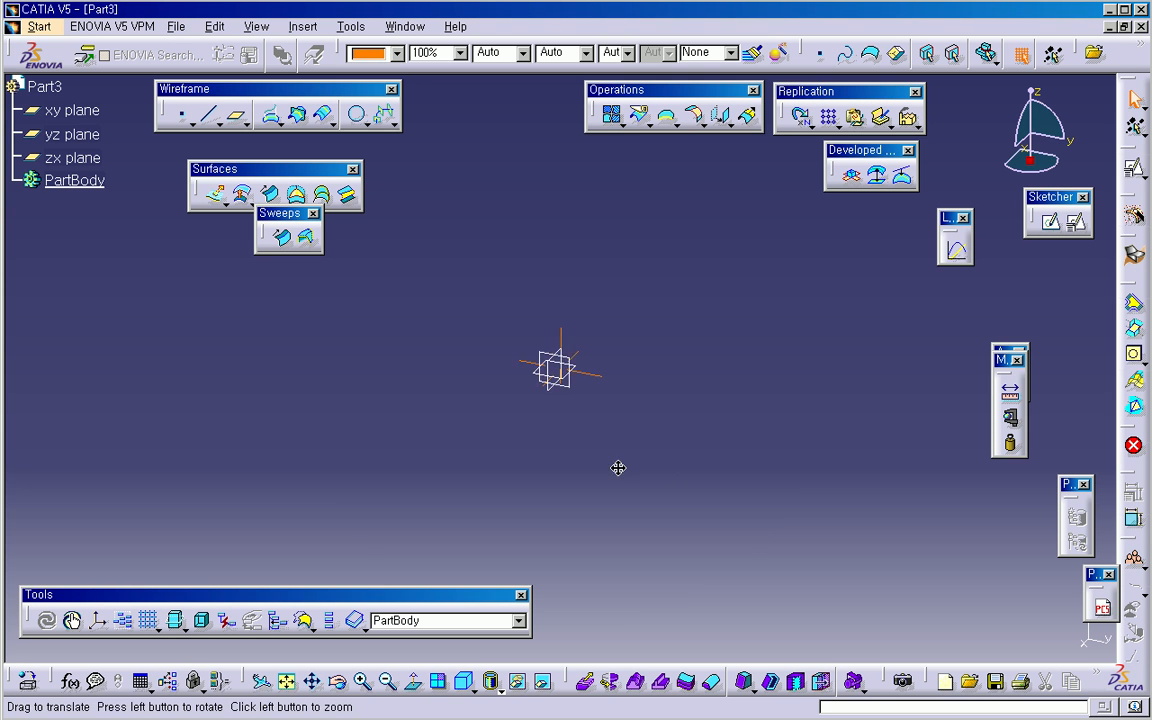
{"action": "middle_click_drag", "start_coordinate": [618, 468], "coordinate": [675, 459]}
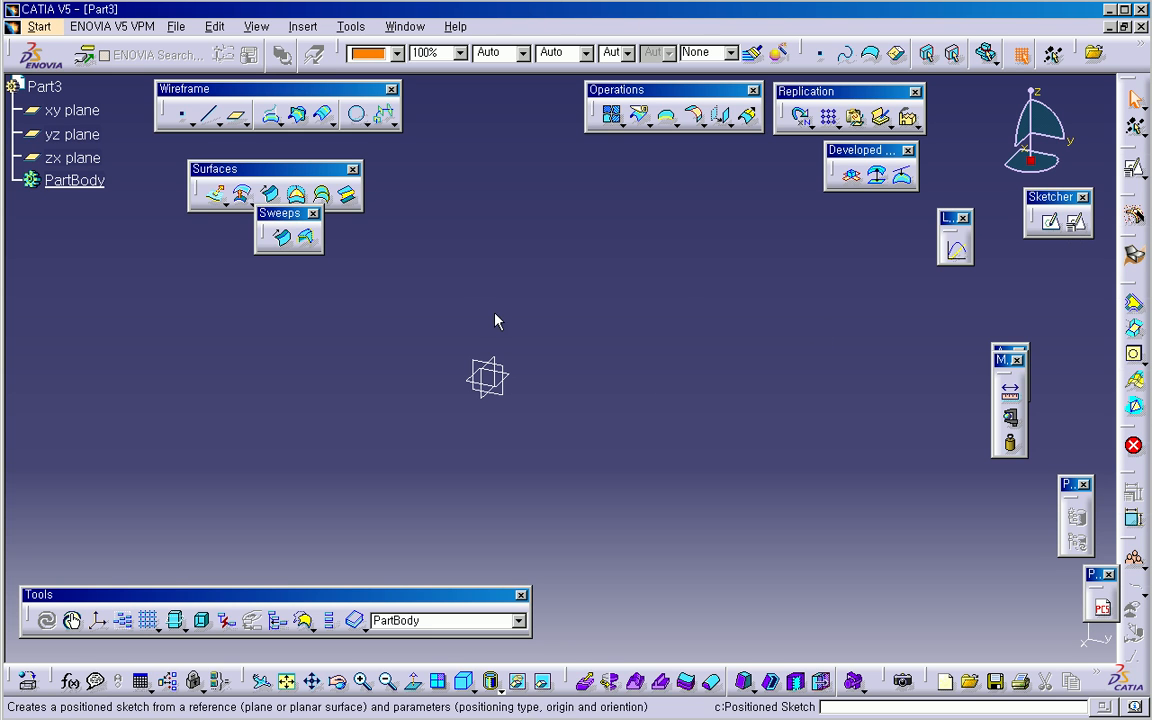
Step: Create a coordinate point at the origin of the new part
{"action": "left_click", "coordinate": [183, 115]}
{"action": "left_click", "coordinate": [830, 425]}
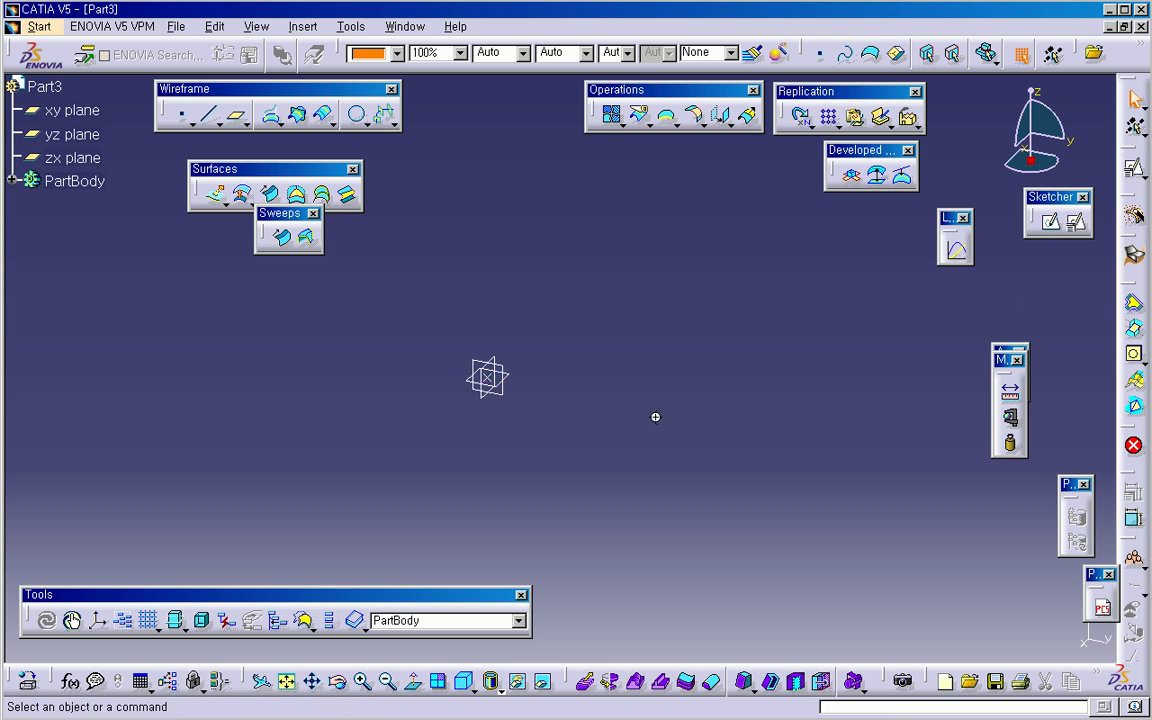
{"action": "middle_click_drag", "start_coordinate": [656, 417], "coordinate": [681, 388]}
Step: Create a whole circle of 30 mm radius on the xy plane, centred on the origin point
{"action": "left_click", "coordinate": [357, 115]}
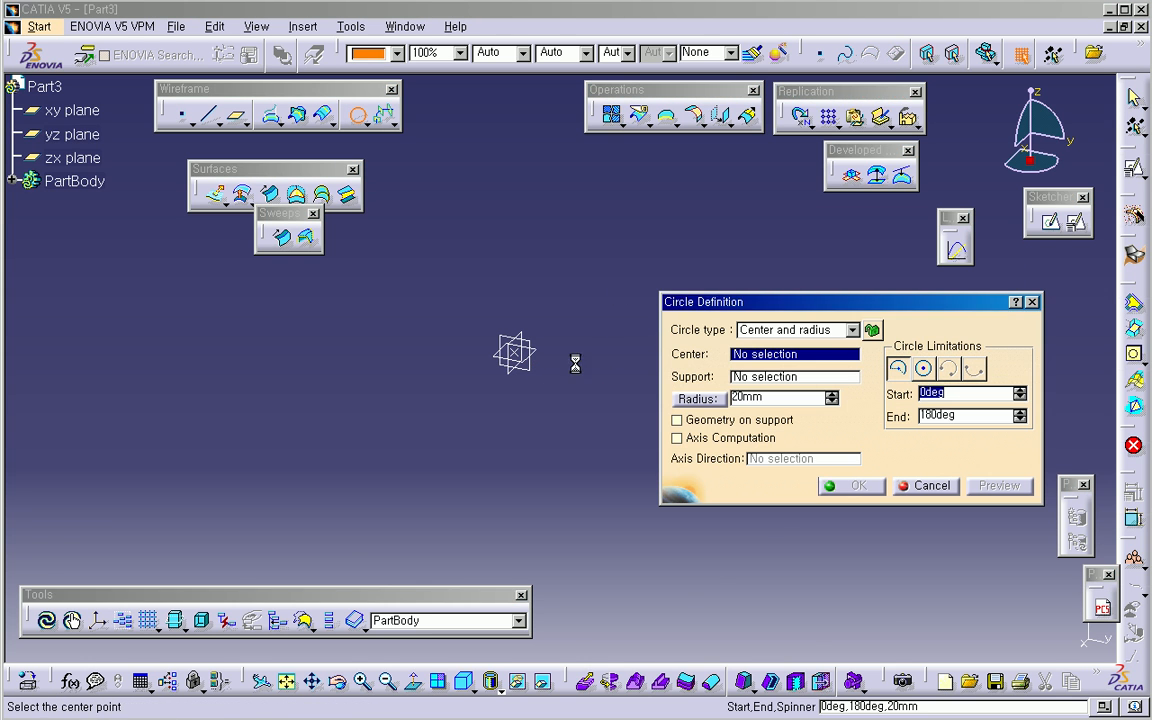
{"action": "left_click", "coordinate": [512, 333]}
{"action": "left_click", "coordinate": [584, 373]}
{"action": "left_click", "coordinate": [780, 399]}
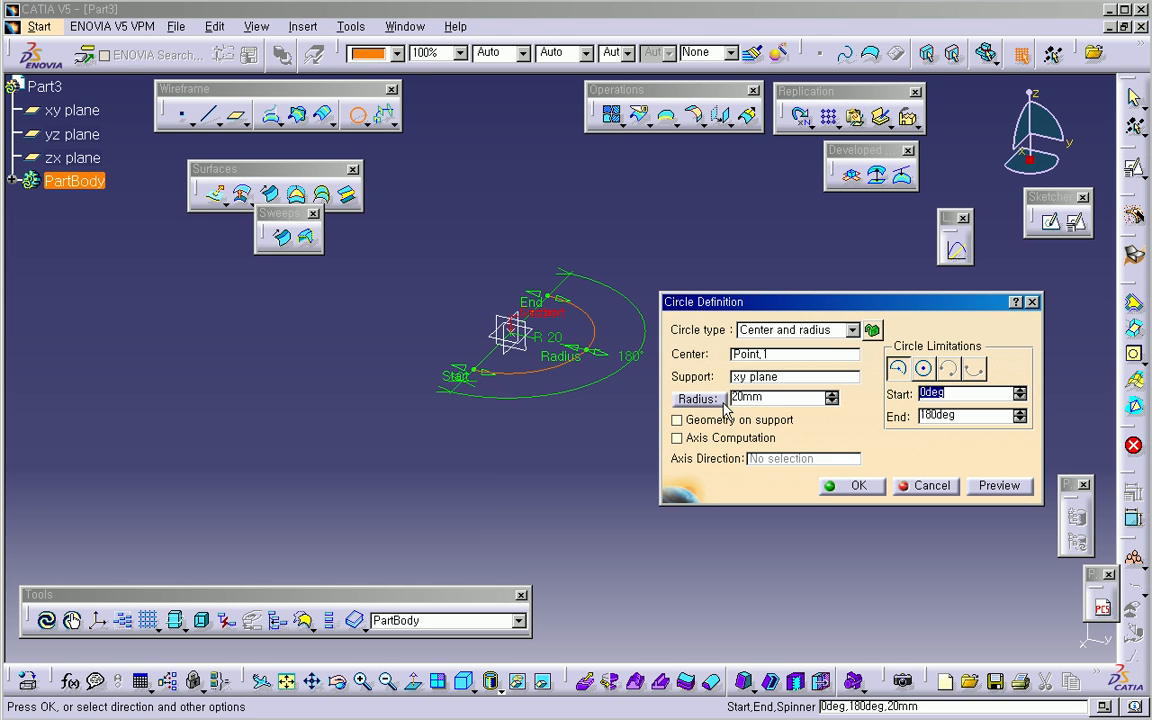
{"action": "type", "text": "30"}
{"action": "key", "text": "Tab"}
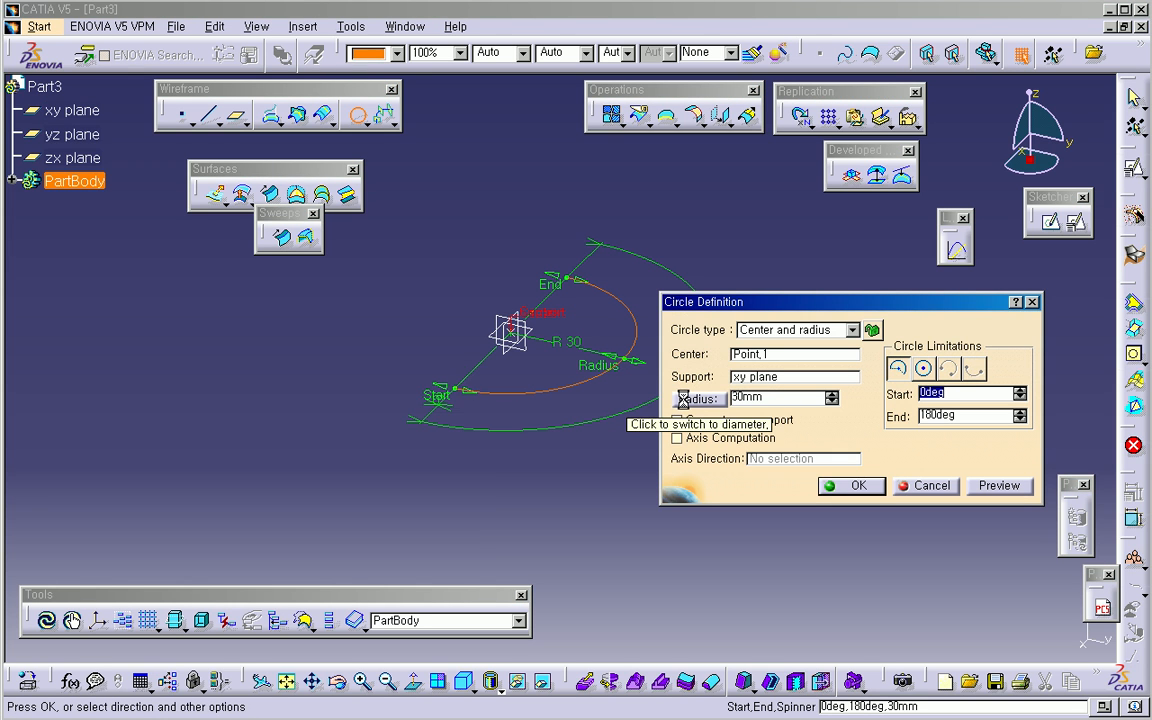
{"action": "left_click", "coordinate": [923, 369]}
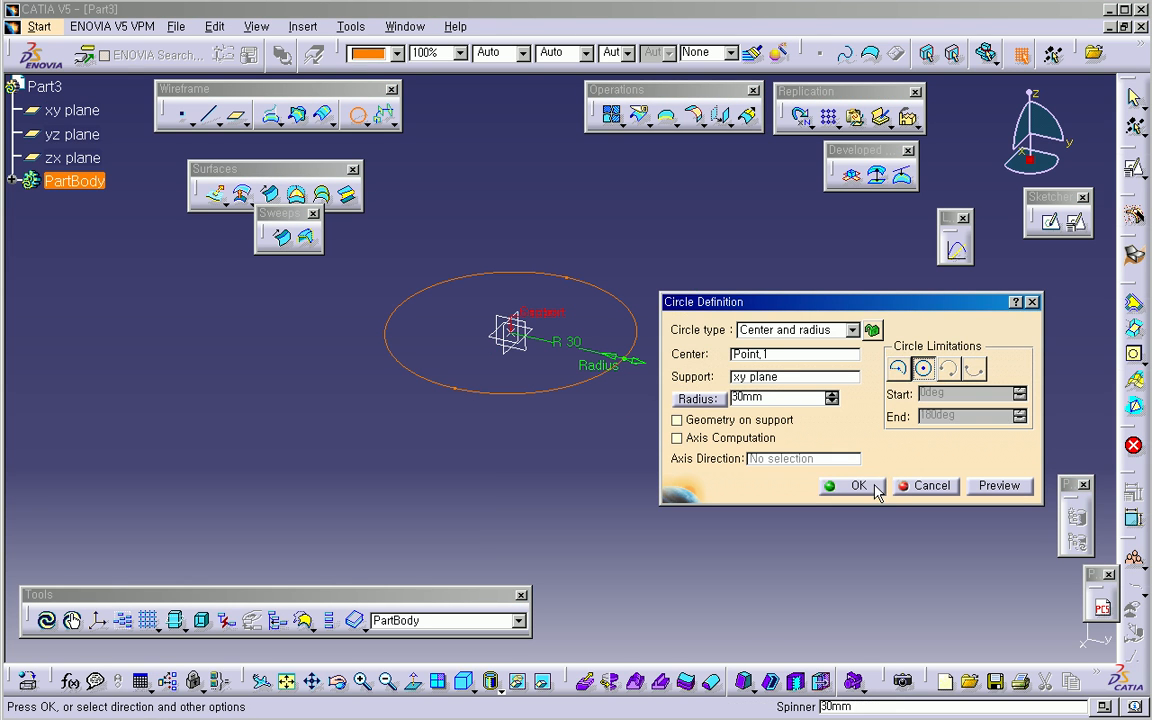
{"action": "left_click", "coordinate": [858, 485]}
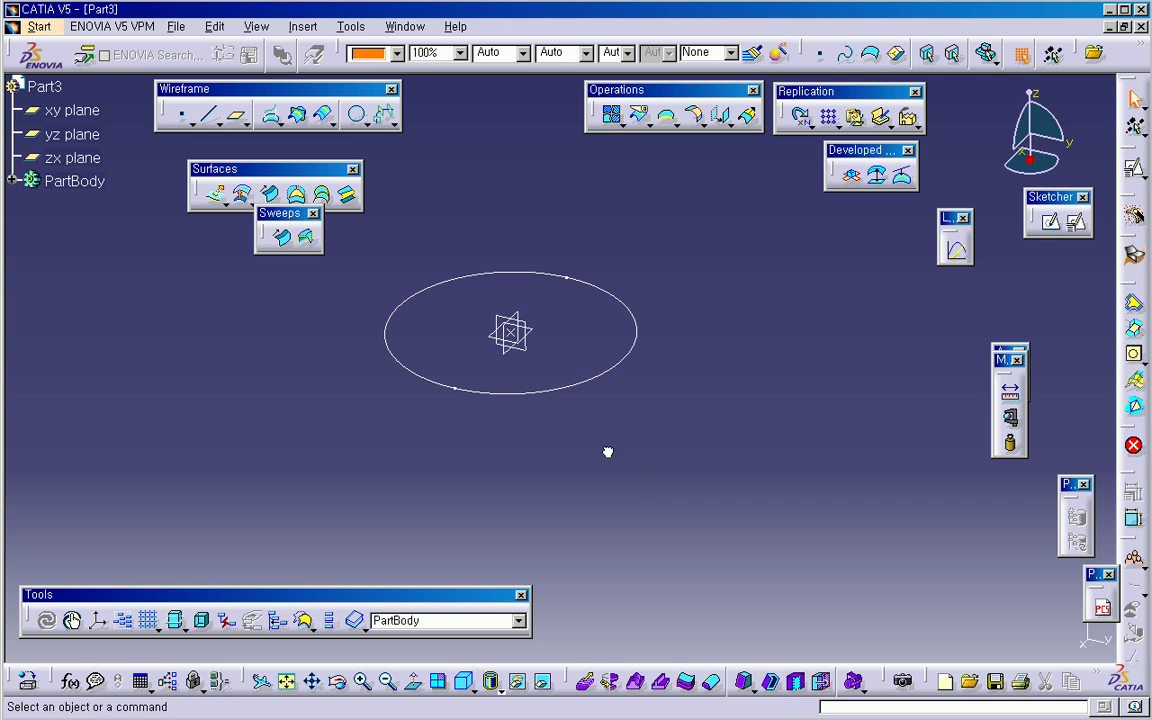
Step: Create a second coordinate point 10 mm above the circle's centre, at X 0, Y 0, Z 10 mm
{"action": "left_click", "coordinate": [184, 117]}
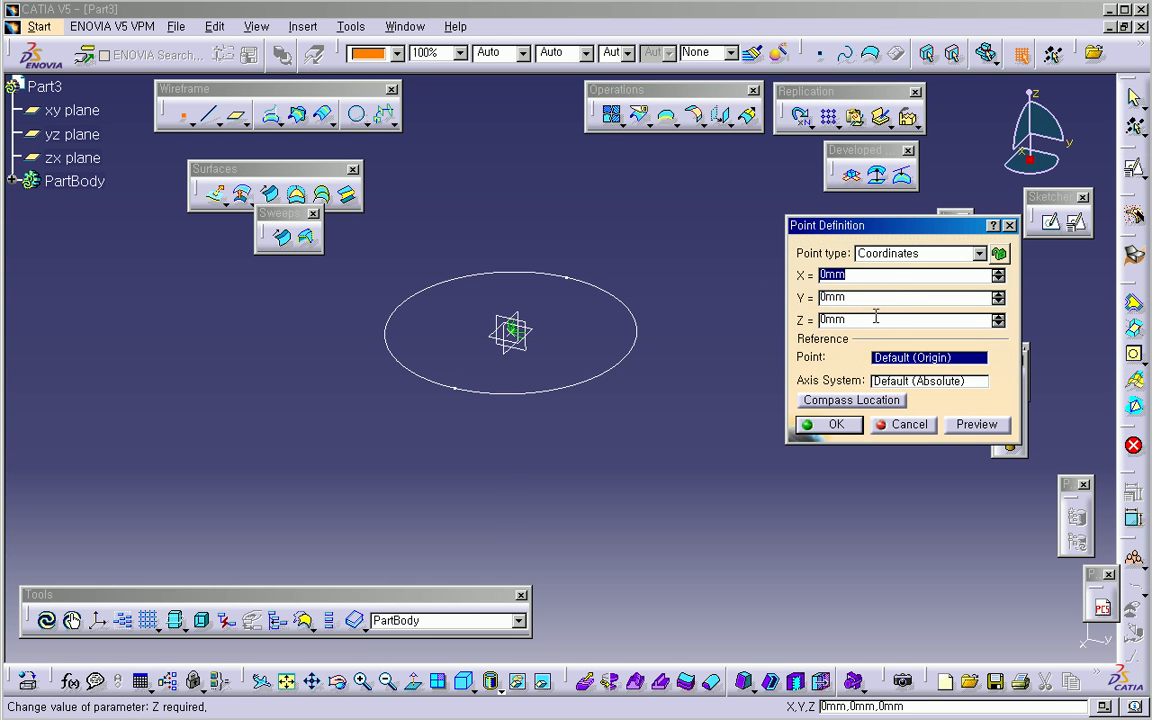
{"action": "left_click", "coordinate": [892, 321]}
{"action": "type", "text": "20"}
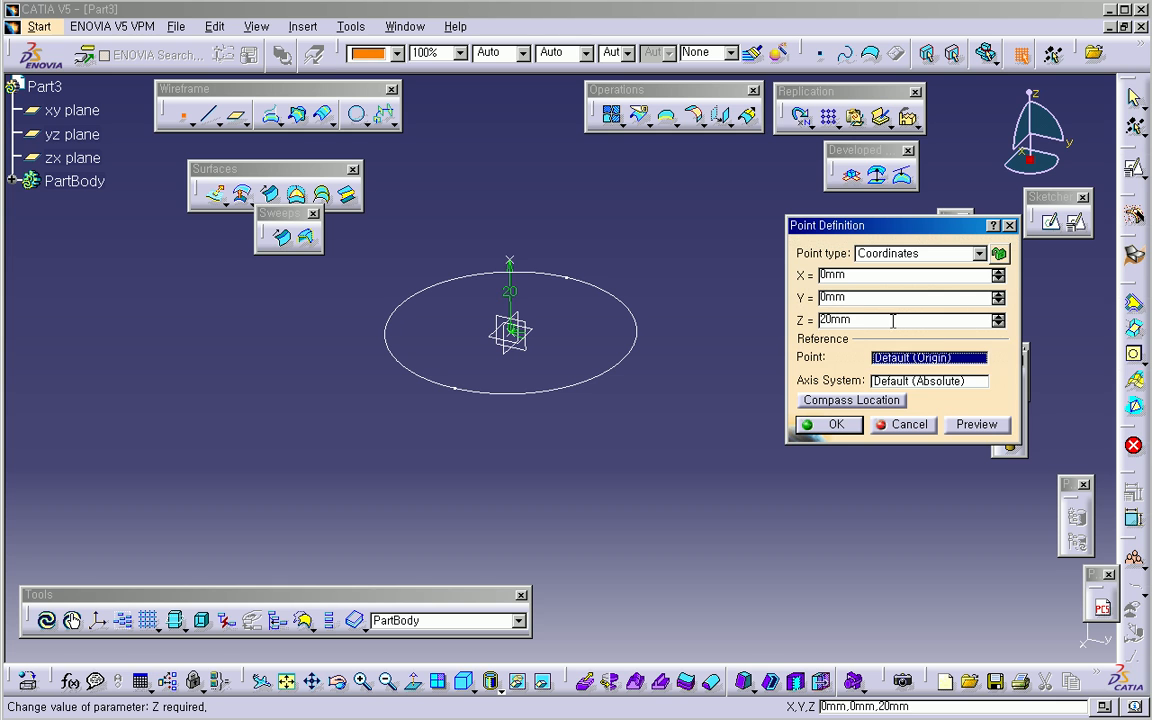
{"action": "left_click_drag", "start_coordinate": [882, 322], "coordinate": [753, 326]}
{"action": "type", "text": "10"}
{"action": "left_click", "coordinate": [829, 424]}
{"action": "middle_click_drag", "start_coordinate": [635, 424], "coordinate": [645, 418]}
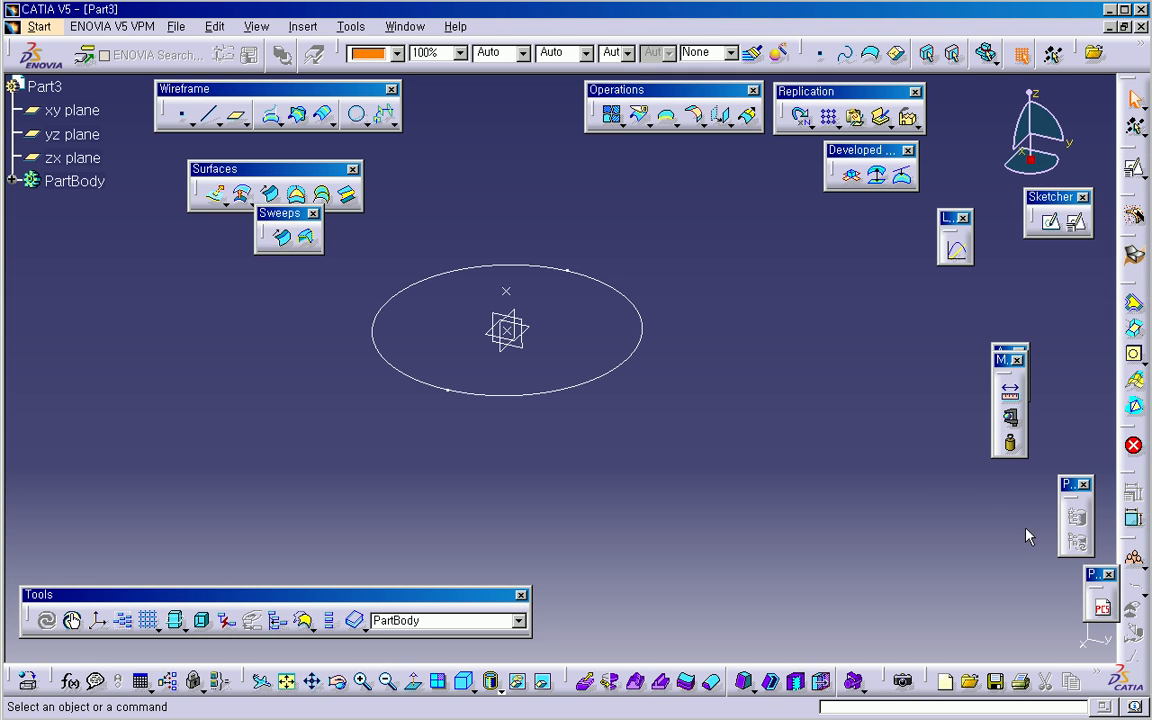
Step: Display the Advanced Surfaces toolset and open the Bump deformation definition, closing it without creating a bump
{"action": "right_click", "coordinate": [840, 52]}
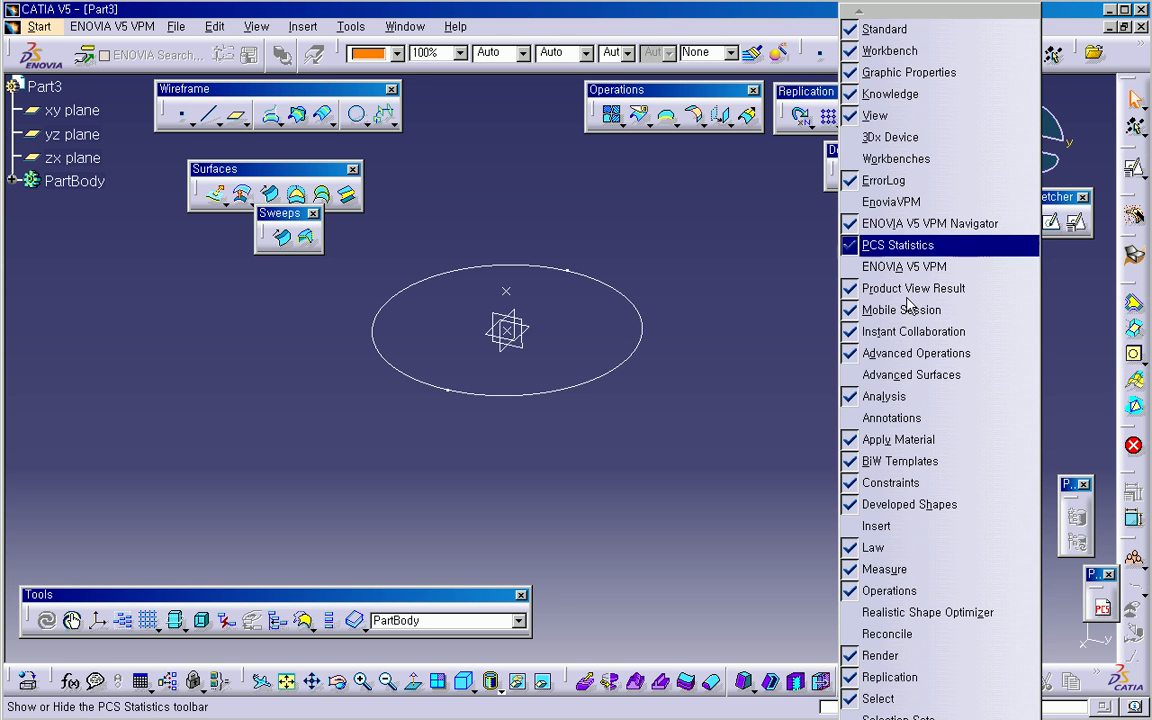
{"action": "left_click", "coordinate": [895, 374]}
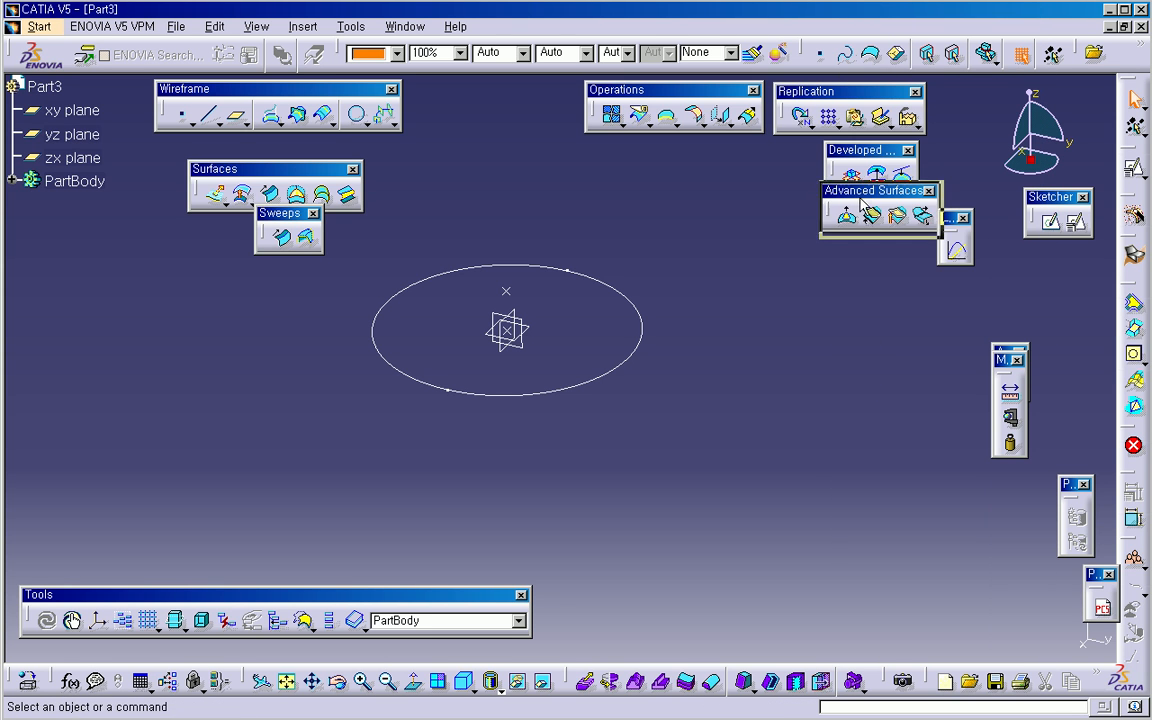
{"action": "left_click", "coordinate": [838, 240]}
{"action": "middle_click_drag", "start_coordinate": [676, 476], "coordinate": [672, 444]}
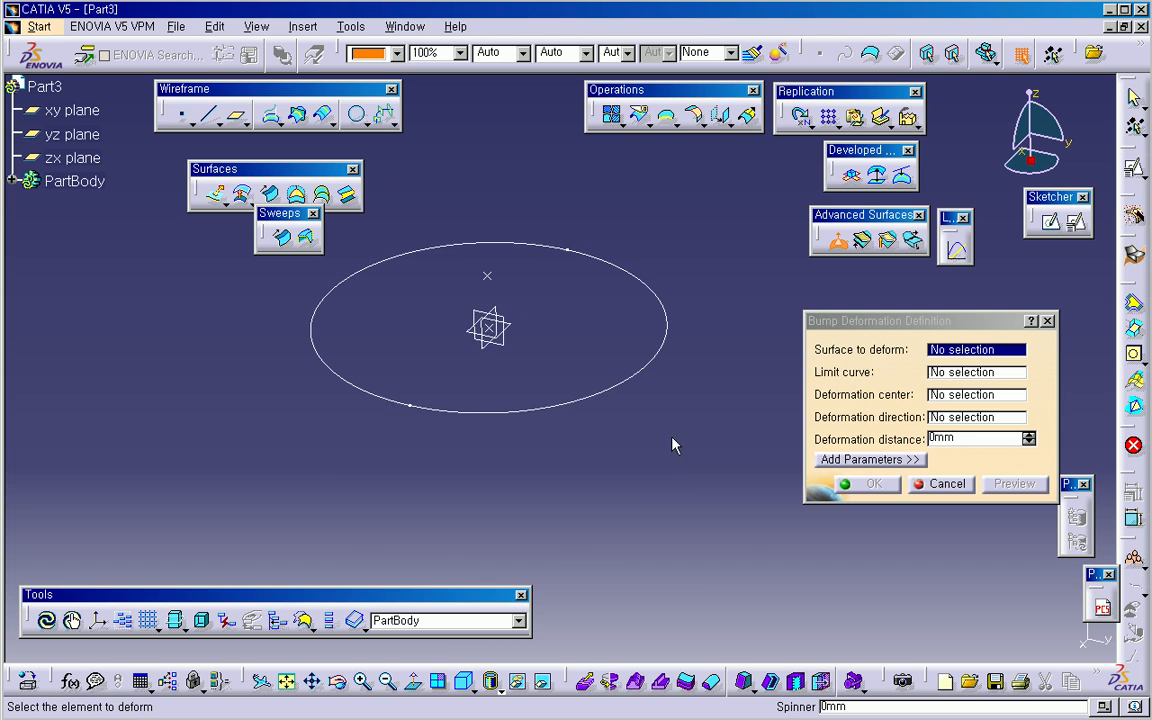
{"action": "left_click", "coordinate": [942, 484]}
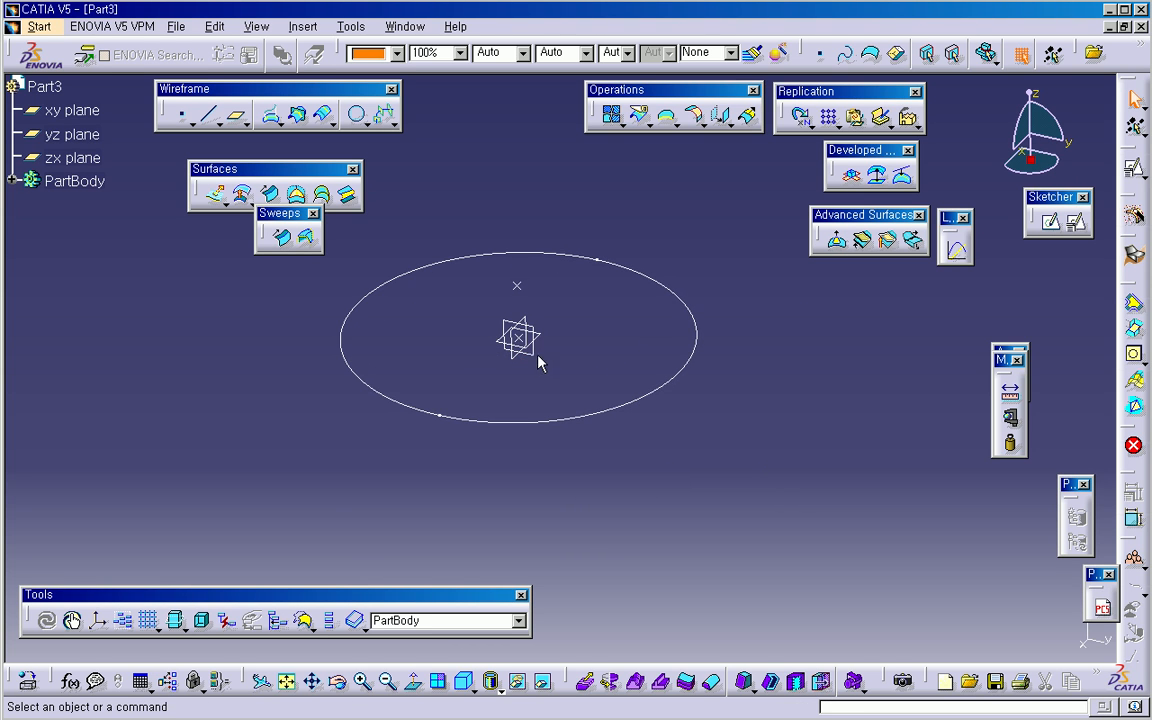
Step: Create a Fill surface bounded by the 30 mm radius circle
{"action": "left_click", "coordinate": [297, 194]}
{"action": "left_click", "coordinate": [432, 416]}
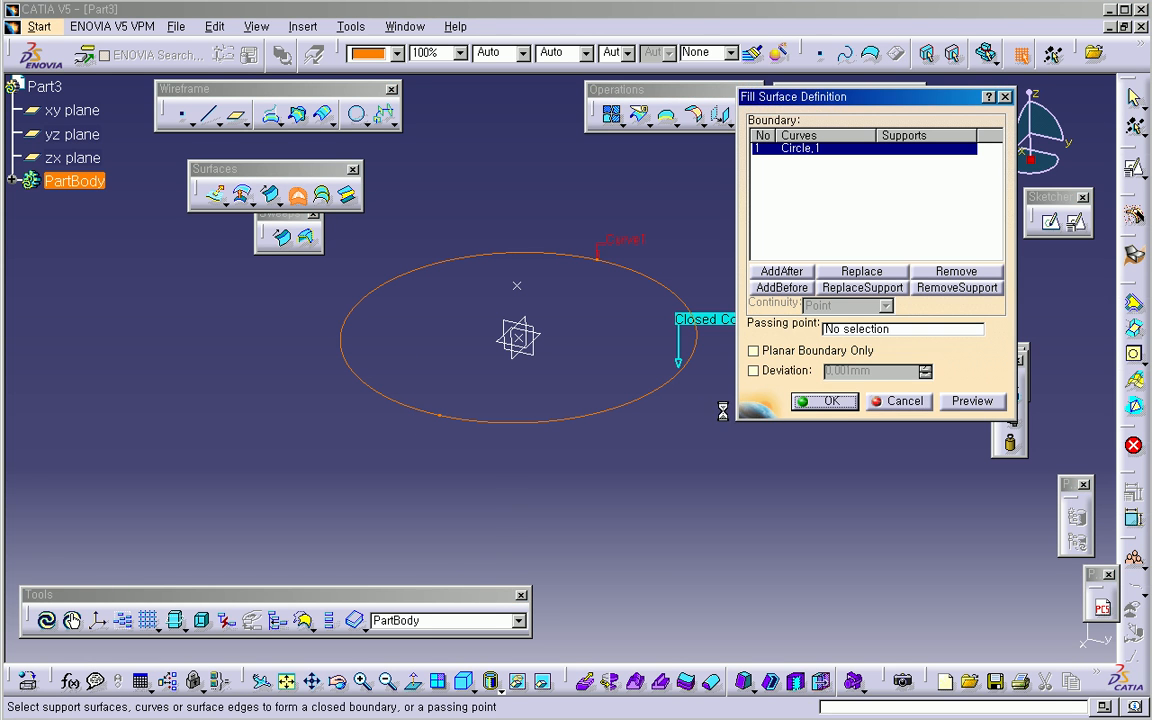
{"action": "left_click", "coordinate": [825, 401]}
{"action": "middle_click_drag", "start_coordinate": [681, 424], "coordinate": [650, 393]}
Step: Recolour the filled circular surface light blue
{"action": "left_click", "coordinate": [650, 393]}
{"action": "left_click", "coordinate": [360, 53]}
{"action": "left_click", "coordinate": [353, 115]}
{"action": "middle_click_drag", "start_coordinate": [626, 202], "coordinate": [700, 255]}
Step: Create a Bump on the filled surface, limited by the circle and centred on the origin point, along the Z axis with a 10 mm distance
{"action": "left_click", "coordinate": [836, 239]}
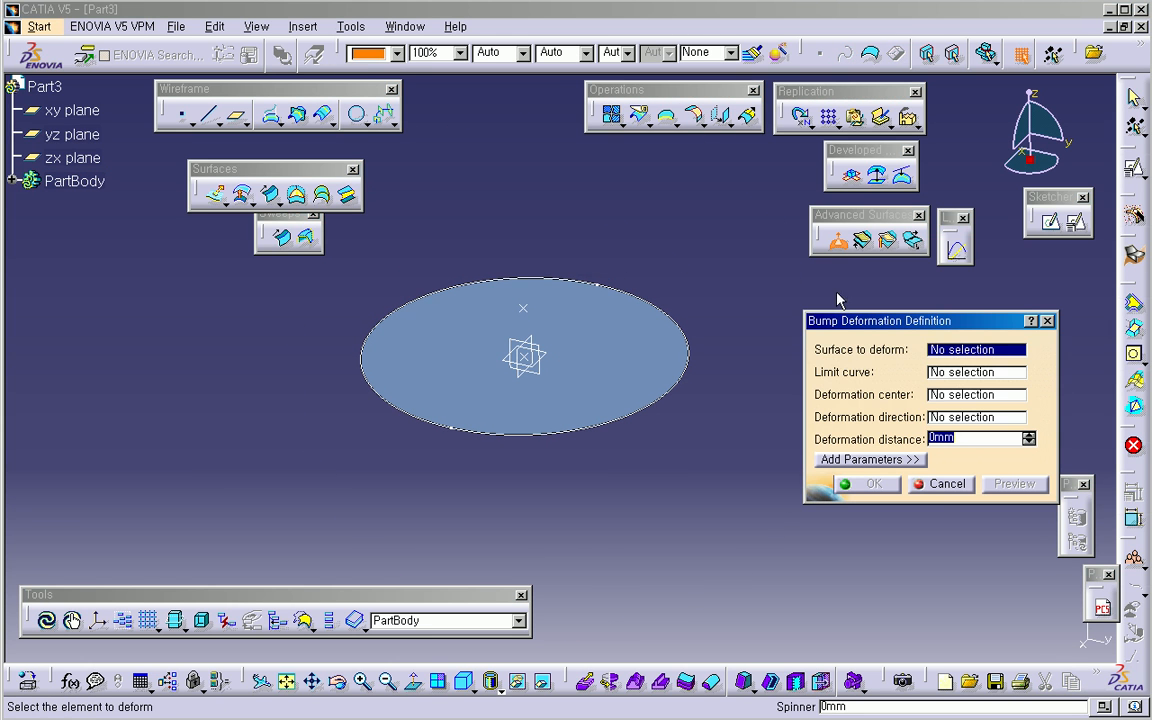
{"action": "left_click", "coordinate": [613, 373]}
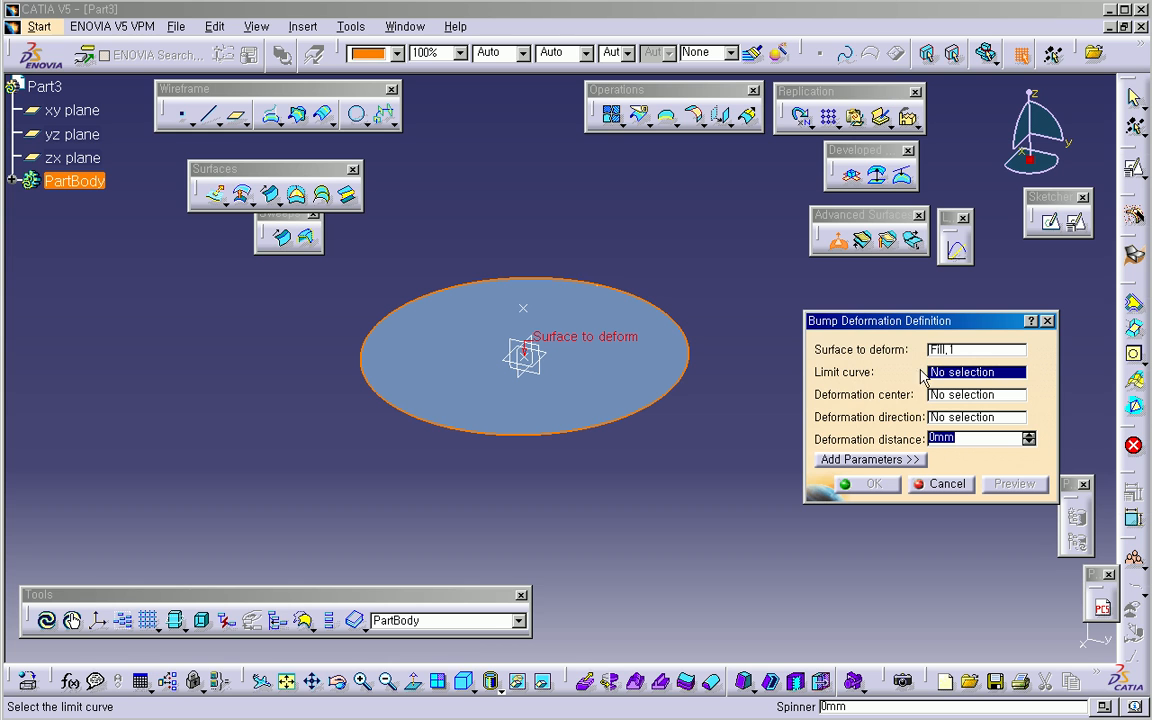
{"action": "left_click", "coordinate": [683, 379]}
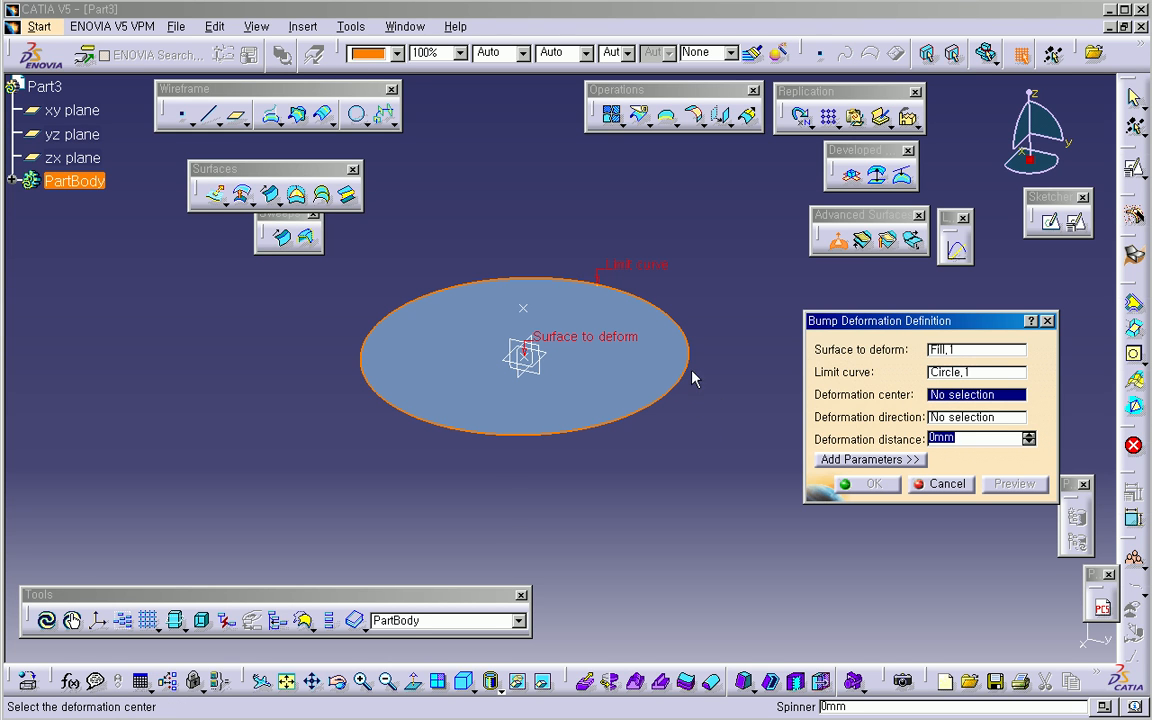
{"action": "middle_click_drag", "start_coordinate": [612, 445], "coordinate": [619, 437]}
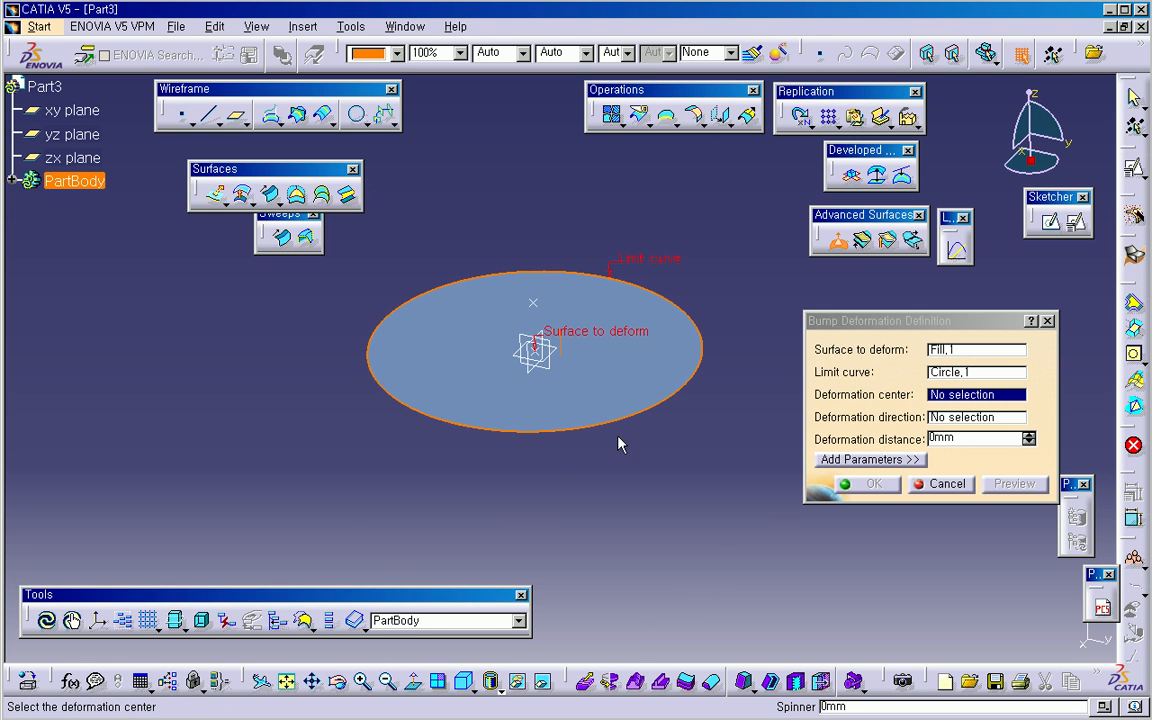
{"action": "left_click", "coordinate": [533, 354]}
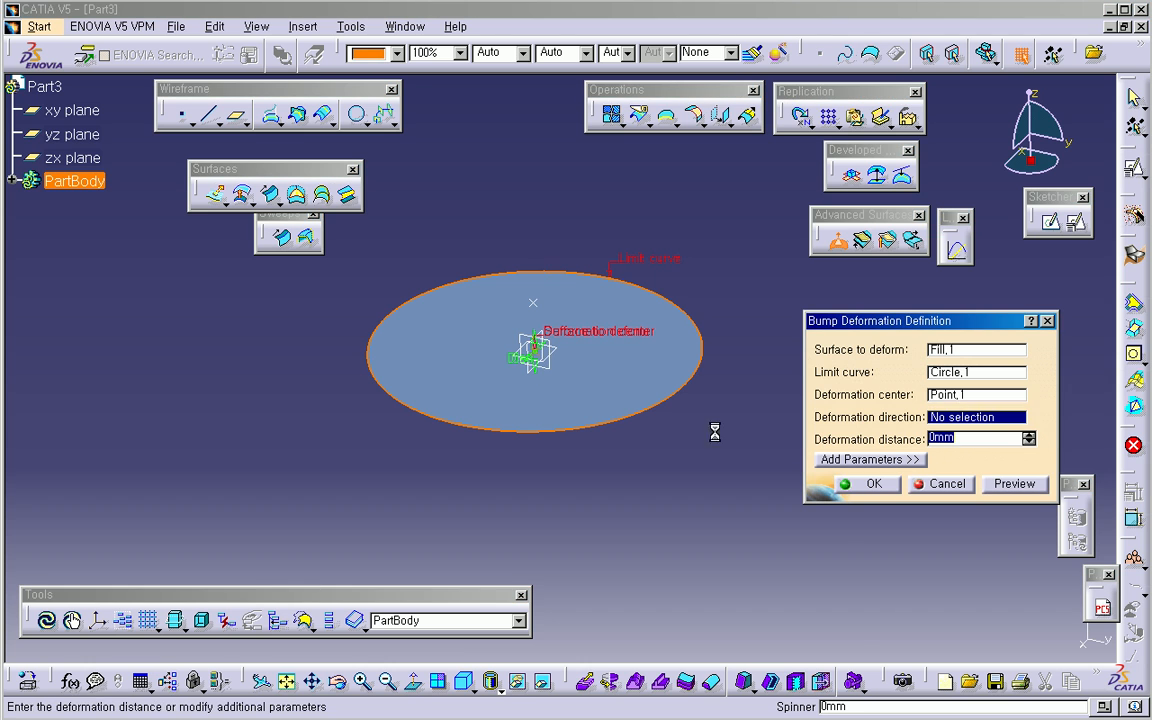
{"action": "right_click", "coordinate": [960, 423]}
{"action": "left_click", "coordinate": [729, 452]}
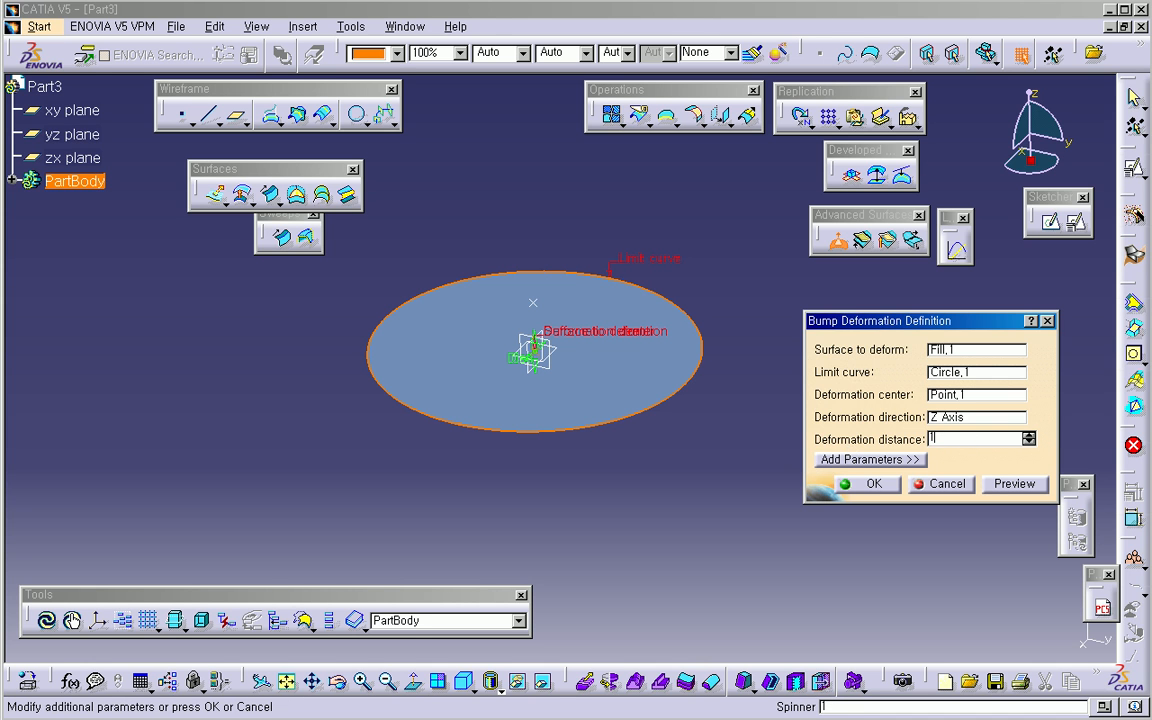
{"action": "type", "text": "10"}
{"action": "key", "text": "Tab"}
{"action": "middle_click_drag", "start_coordinate": [608, 465], "coordinate": [697, 530]}
{"action": "left_click", "coordinate": [868, 487]}
Step: Recolour the bump surface bright blue
{"action": "middle_click_drag", "start_coordinate": [769, 476], "coordinate": [237, 404], "text": "ctrl"}
{"action": "left_click", "coordinate": [470, 348]}
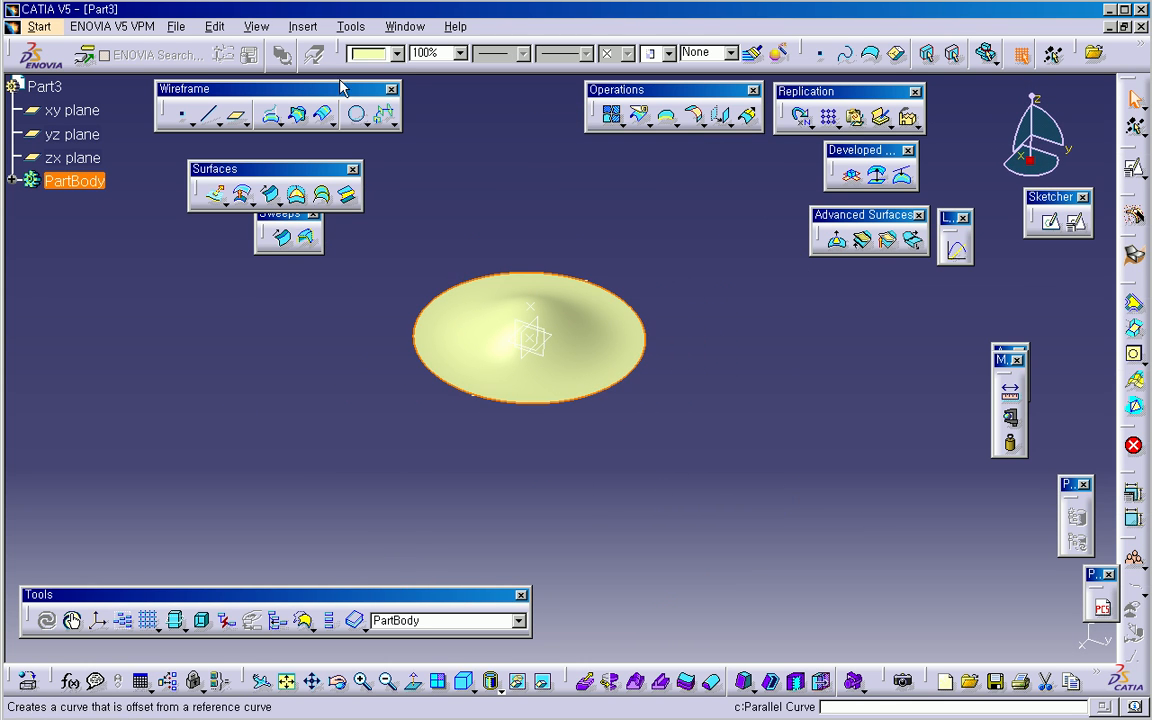
{"action": "left_click", "coordinate": [396, 53]}
{"action": "left_click", "coordinate": [378, 244]}
{"action": "middle_click_drag", "start_coordinate": [372, 350], "coordinate": [362, 370]}
Step: Expand the PartBody and hide its two points and the circle
{"action": "left_click", "coordinate": [12, 181]}
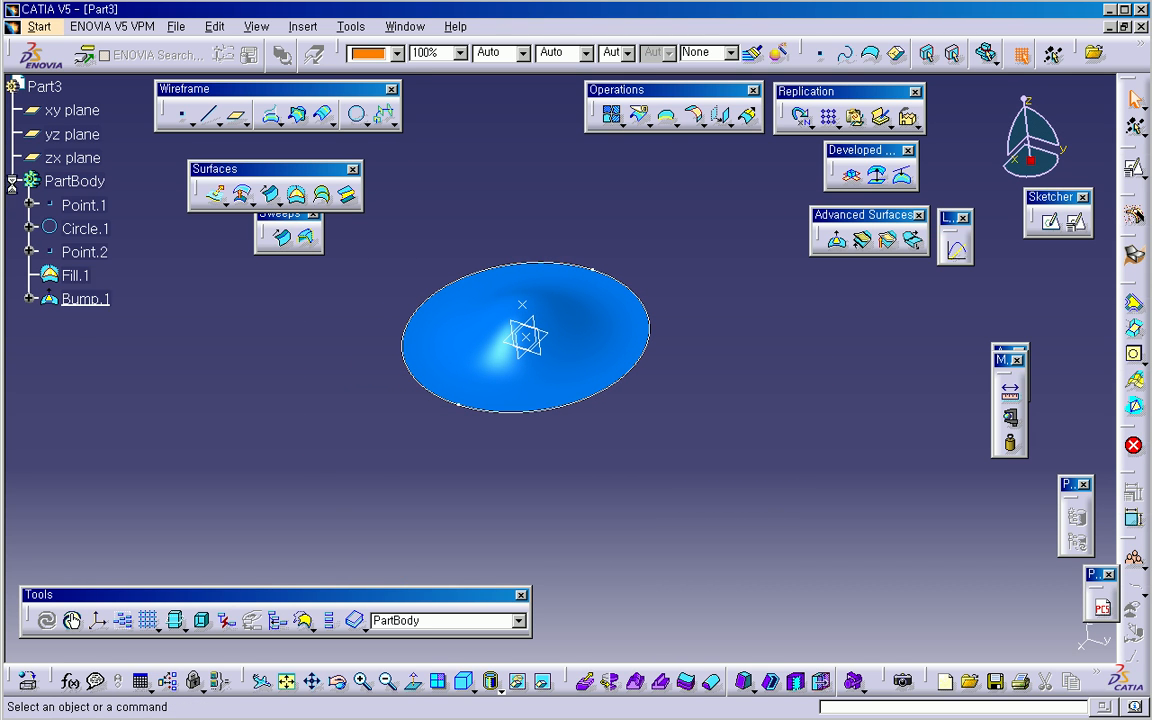
{"action": "left_click", "coordinate": [90, 251]}
{"action": "left_click", "coordinate": [87, 227], "text": "ctrl"}
{"action": "left_click", "coordinate": [90, 205], "text": "ctrl"}
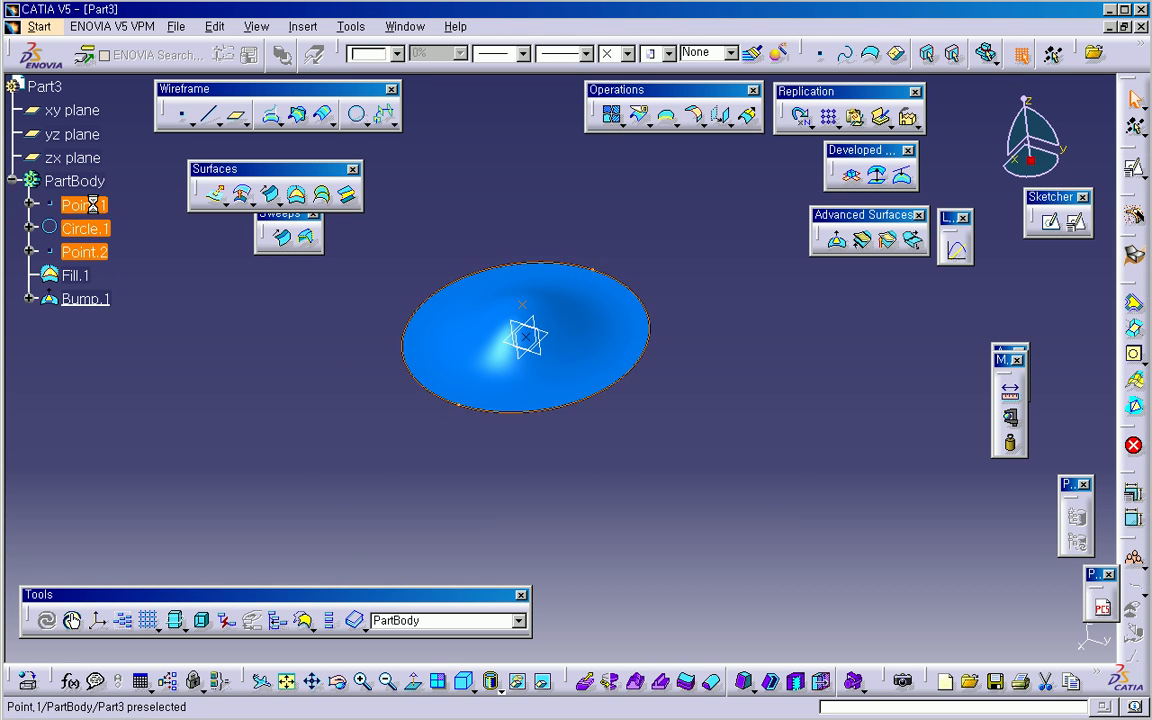
{"action": "right_click", "coordinate": [90, 205]}
{"action": "left_click", "coordinate": [140, 260]}
{"action": "middle_click_drag", "start_coordinate": [321, 391], "coordinate": [512, 470]}
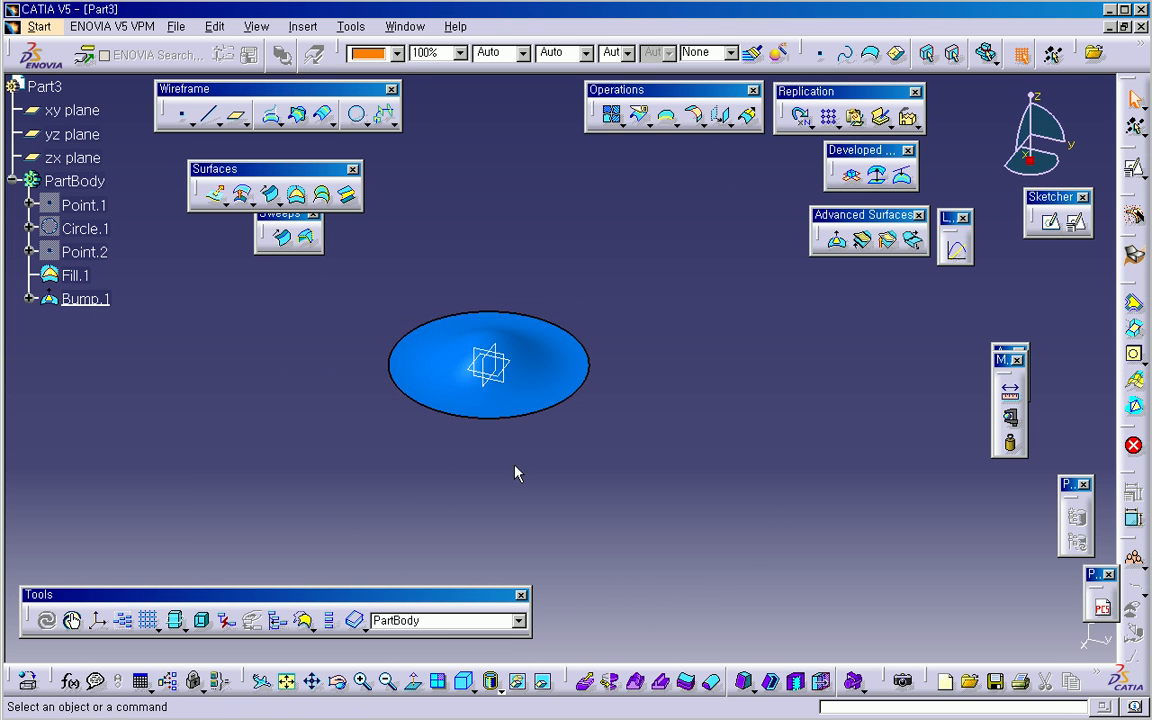
Step: Insert a geometrical set named Cap Side under Part3
{"action": "left_click", "coordinate": [302, 26]}
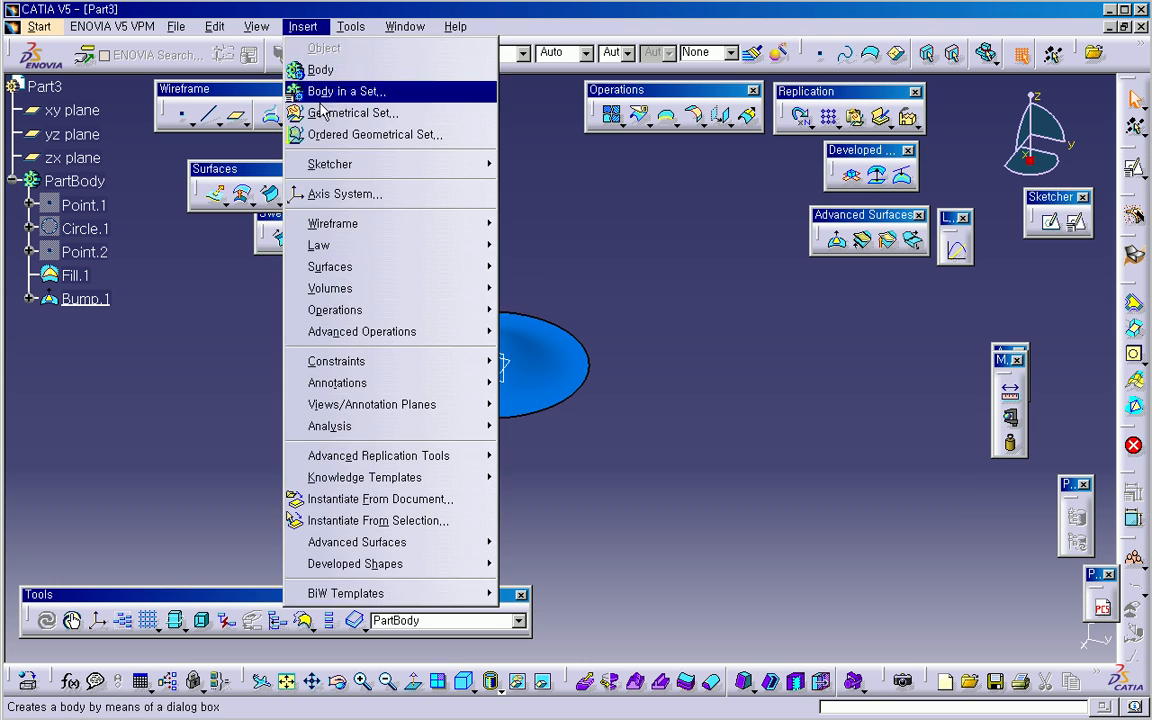
{"action": "left_click", "coordinate": [360, 108]}
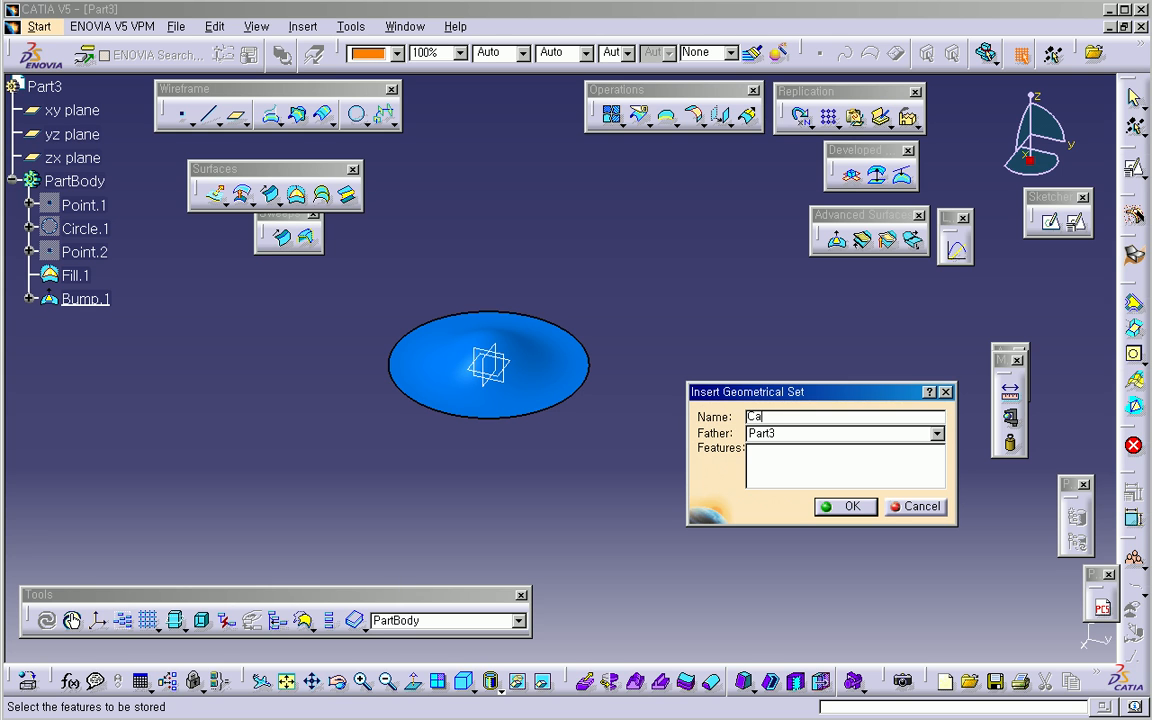
{"action": "key", "text": "Return"}
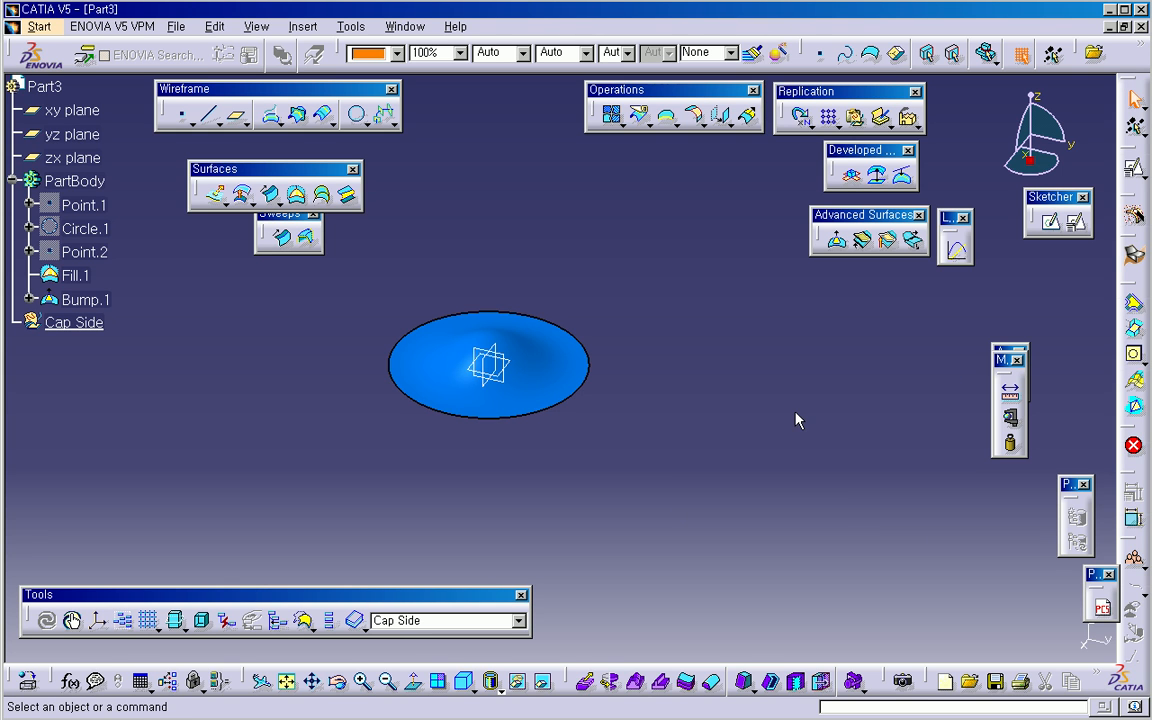
Step: Measure the radius of the bump surface's outer edge without keeping the measurement
{"action": "left_click", "coordinate": [1075, 222]}
{"action": "left_click", "coordinate": [982, 488]}
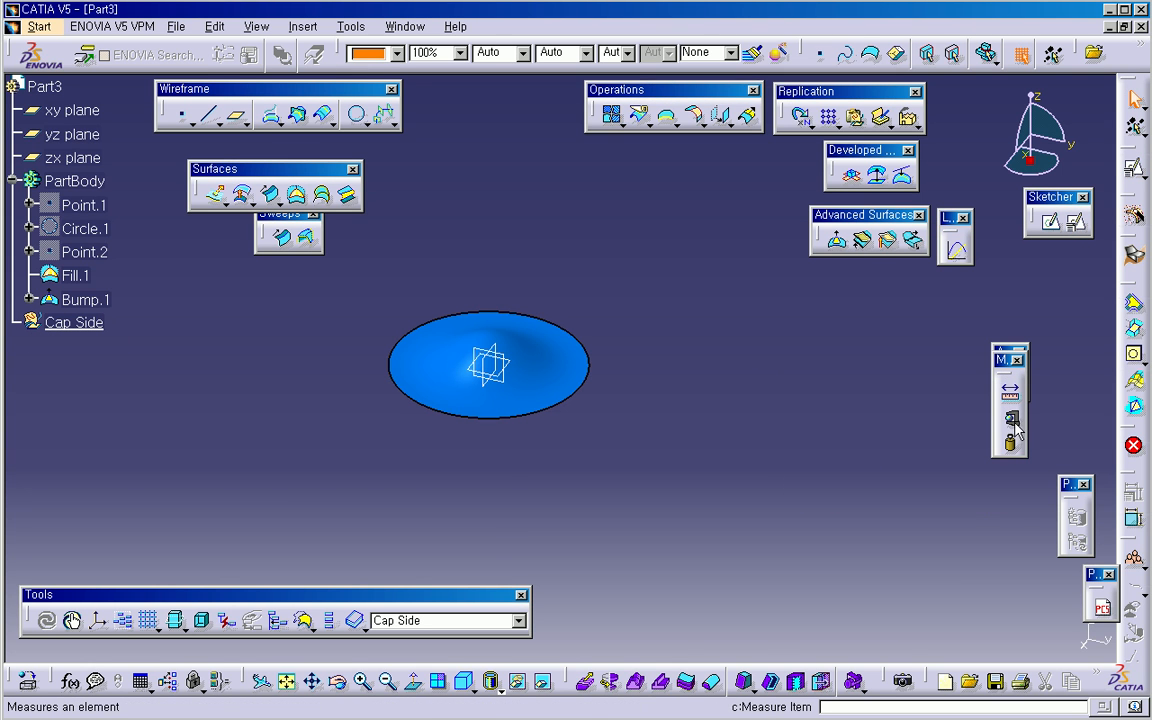
{"action": "left_click", "coordinate": [1011, 420]}
{"action": "left_click", "coordinate": [589, 378]}
{"action": "middle_click_drag", "start_coordinate": [612, 452], "coordinate": [590, 400]}
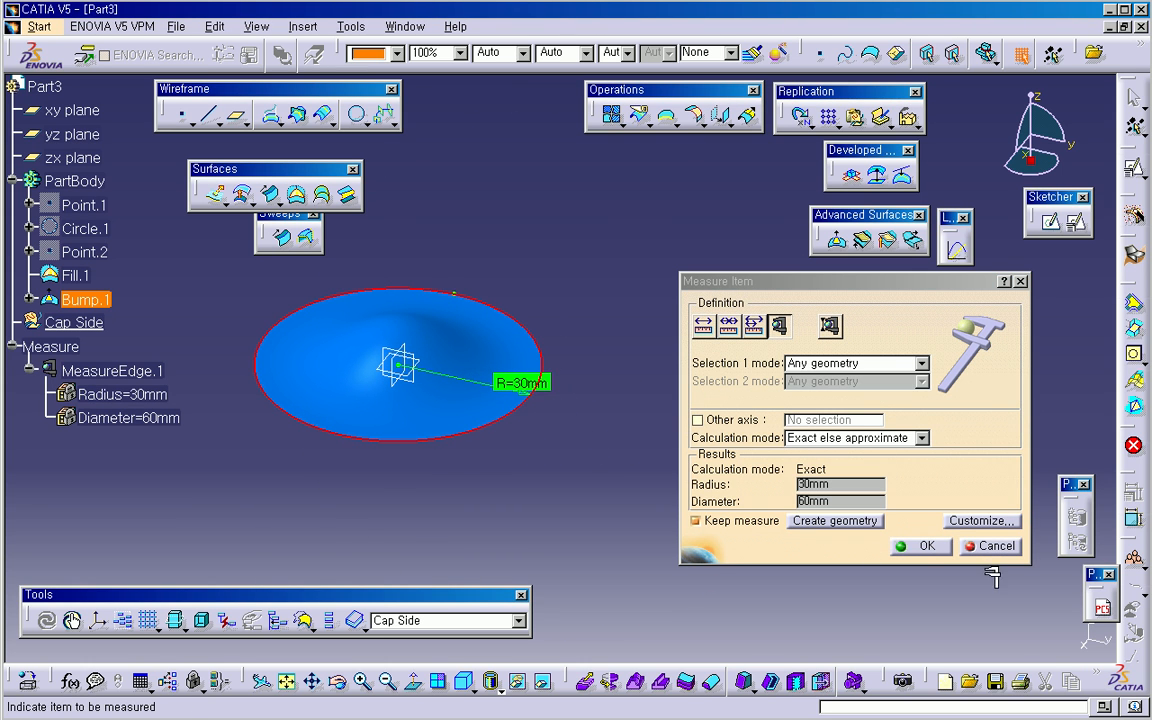
{"action": "left_click", "coordinate": [995, 545]}
Step: Create a positioned sketch on the yz plane in the Cap Side set
{"action": "left_click", "coordinate": [1075, 222]}
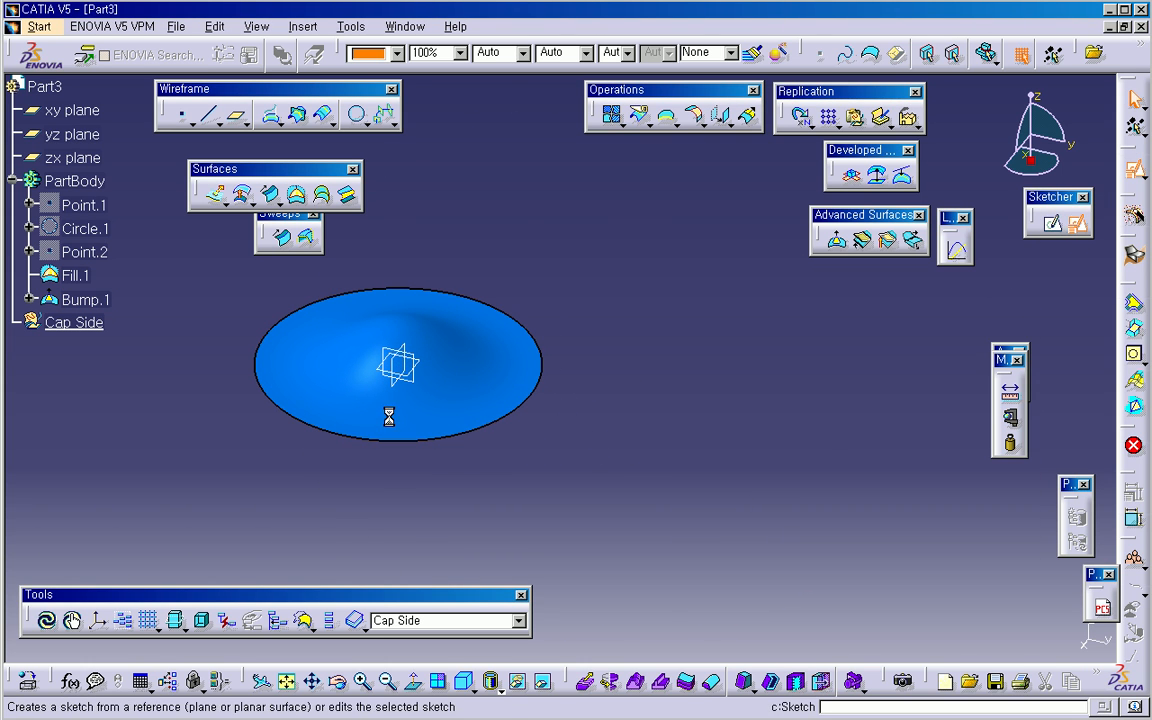
{"action": "left_click", "coordinate": [915, 489]}
{"action": "mouse_move", "coordinate": [625, 512]}
{"action": "middle_mouse_down"}
{"action": "mouse_move", "coordinate": [645, 491]}
{"action": "mouse_move", "coordinate": [661, 504]}
{"action": "mouse_move", "coordinate": [587, 483]}
{"action": "middle_mouse_up"}
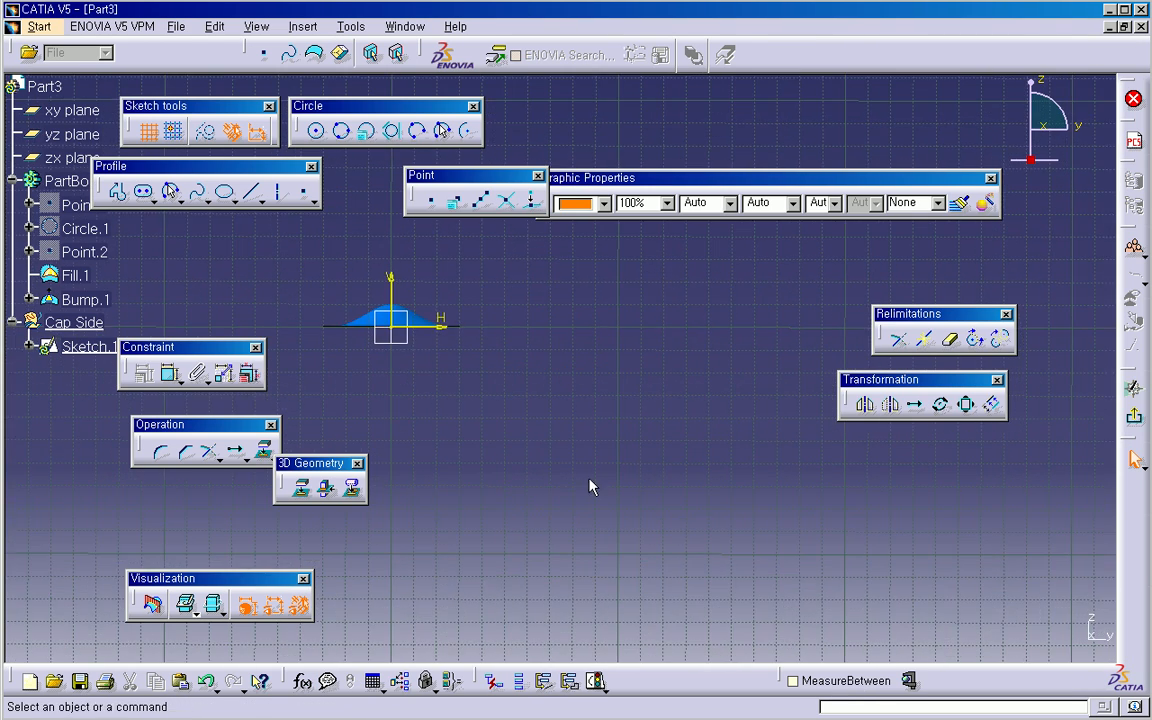
Step: Sketch two vertical construction lines starting about 30 mm below the origin, one on the vertical axis and one about 256 mm away from it
{"action": "left_click", "coordinate": [253, 195]}
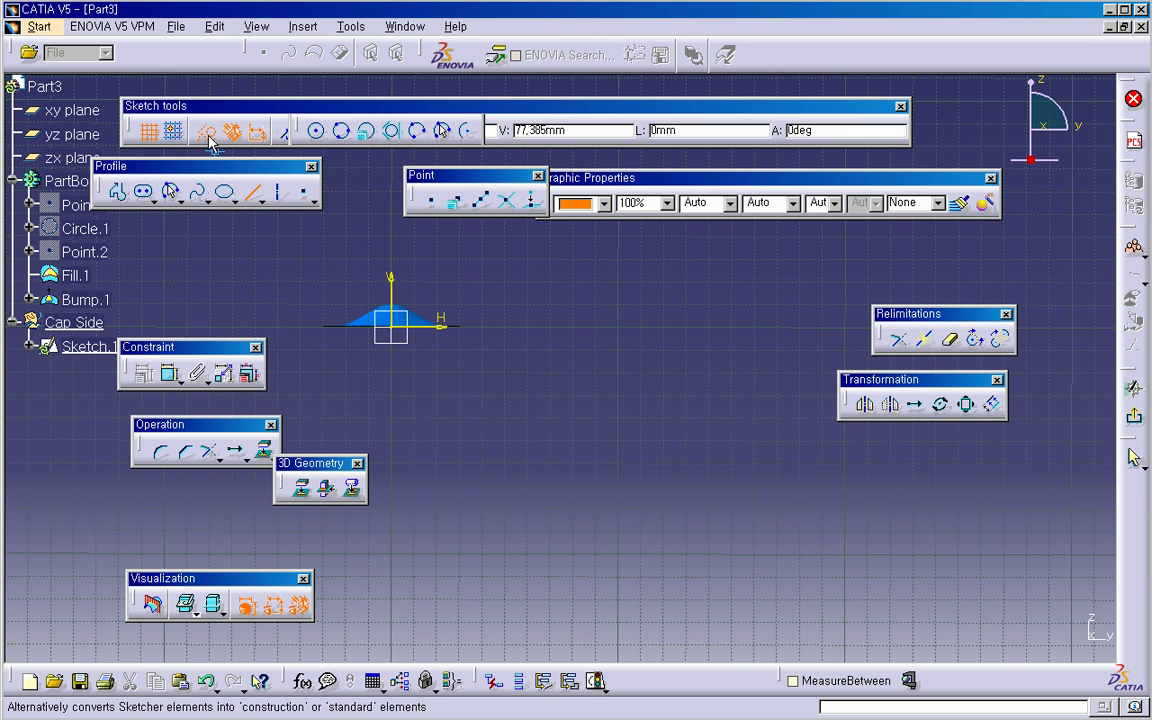
{"action": "left_click", "coordinate": [392, 394]}
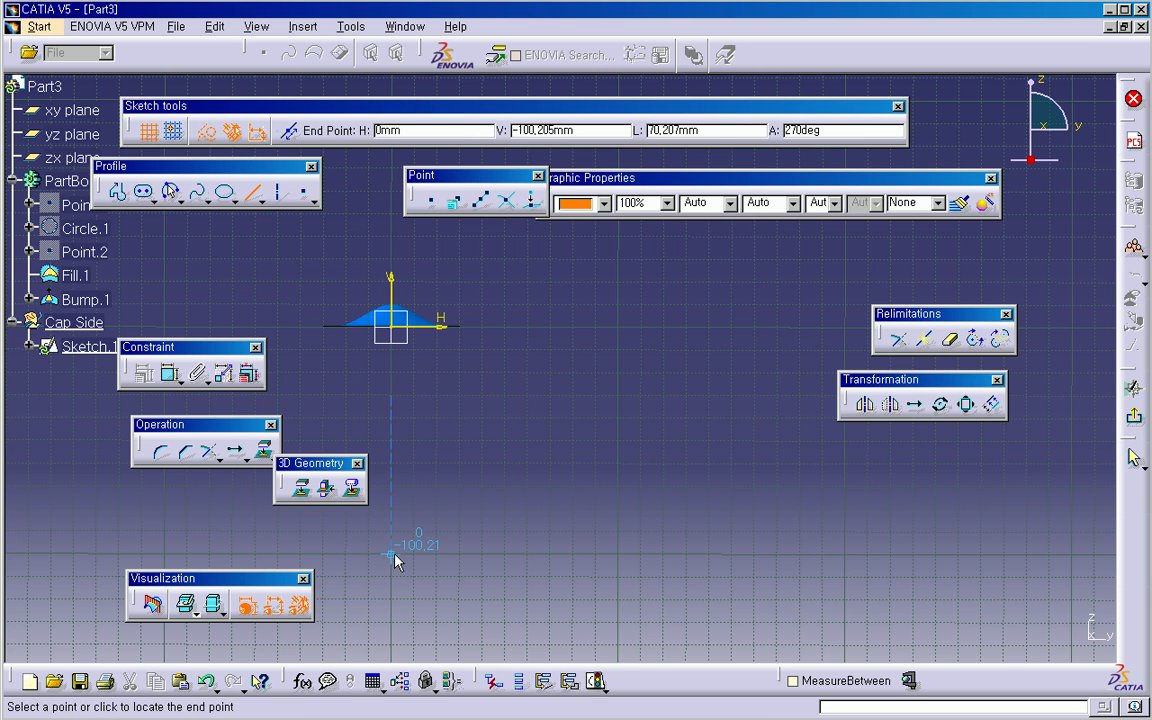
{"action": "left_click", "coordinate": [392, 525]}
{"action": "middle_click_drag", "start_coordinate": [463, 537], "coordinate": [490, 545]}
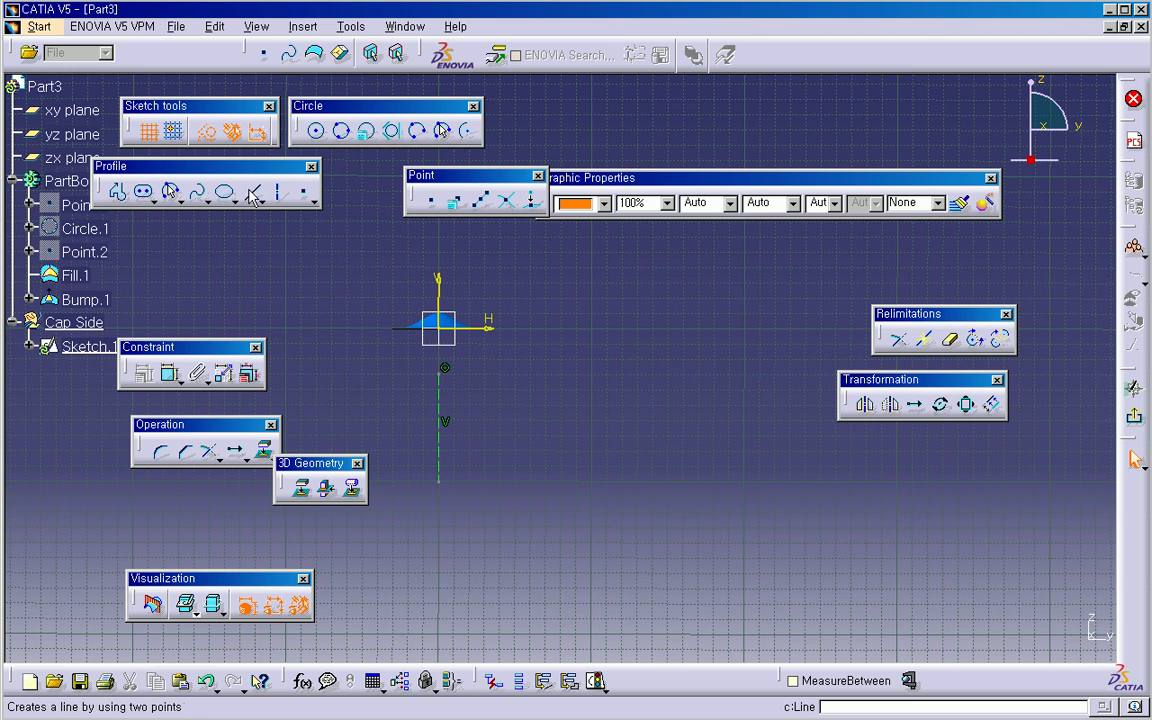
{"action": "left_click", "coordinate": [255, 196]}
{"action": "left_click", "coordinate": [715, 363]}
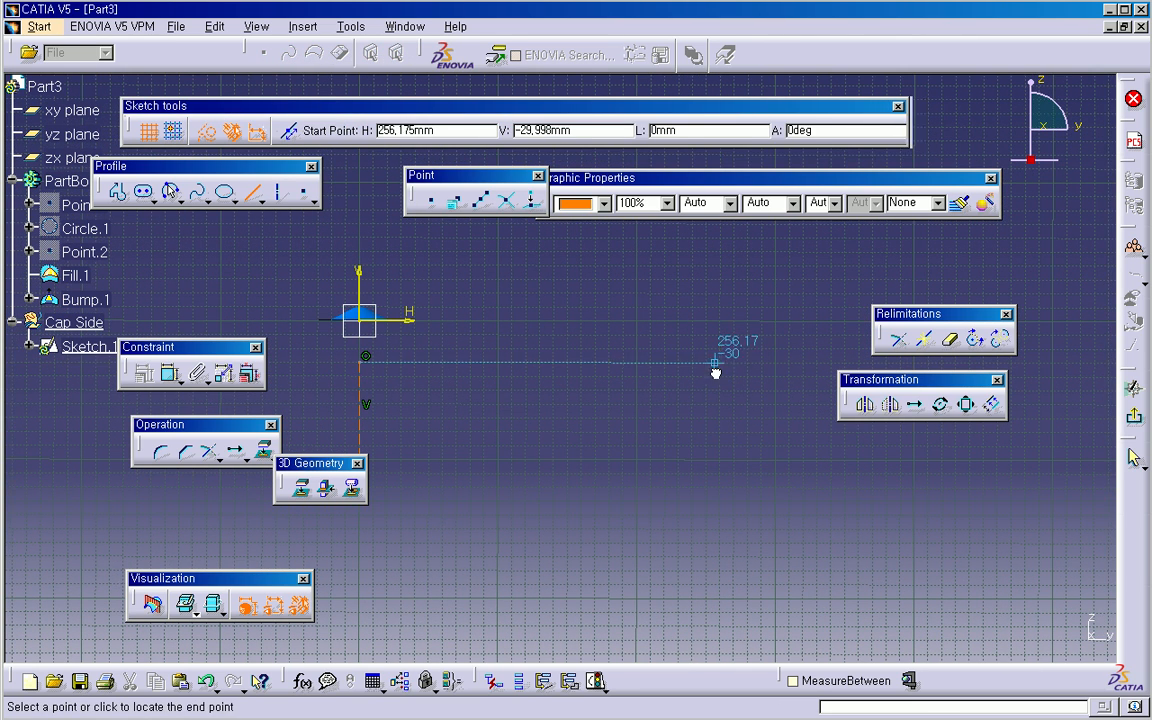
{"action": "left_click", "coordinate": [714, 475]}
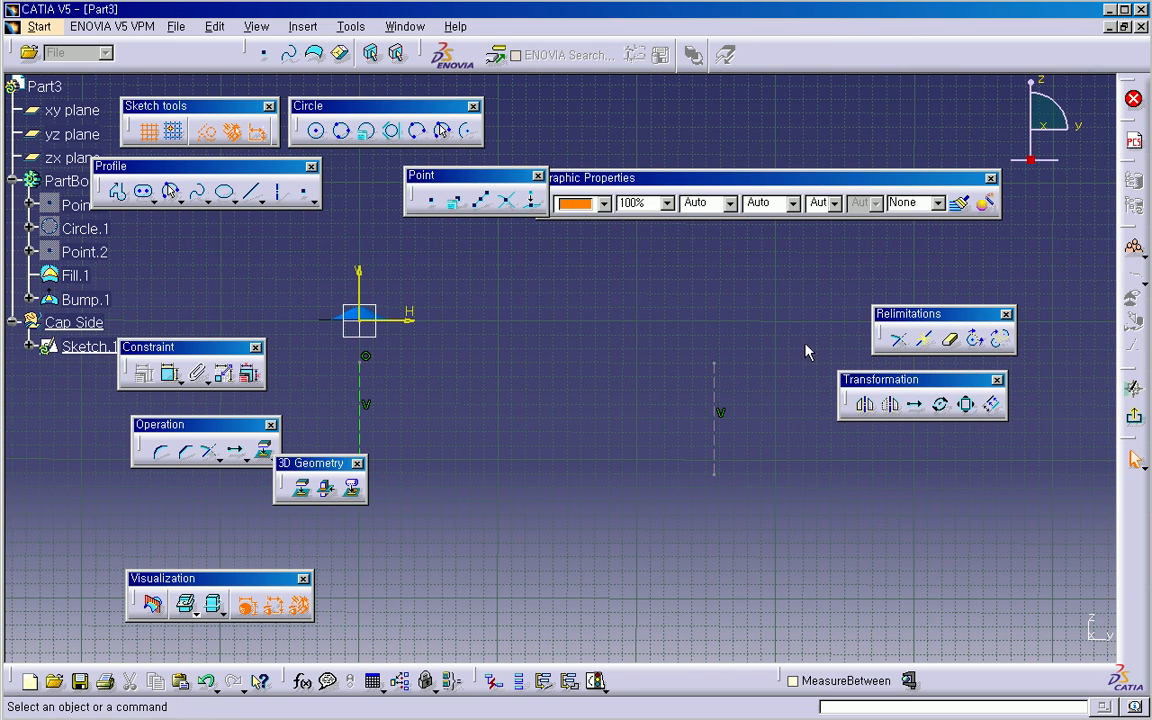
Step: Dimension the horizontal distance between the two vertical construction lines
{"action": "left_click", "coordinate": [170, 373]}
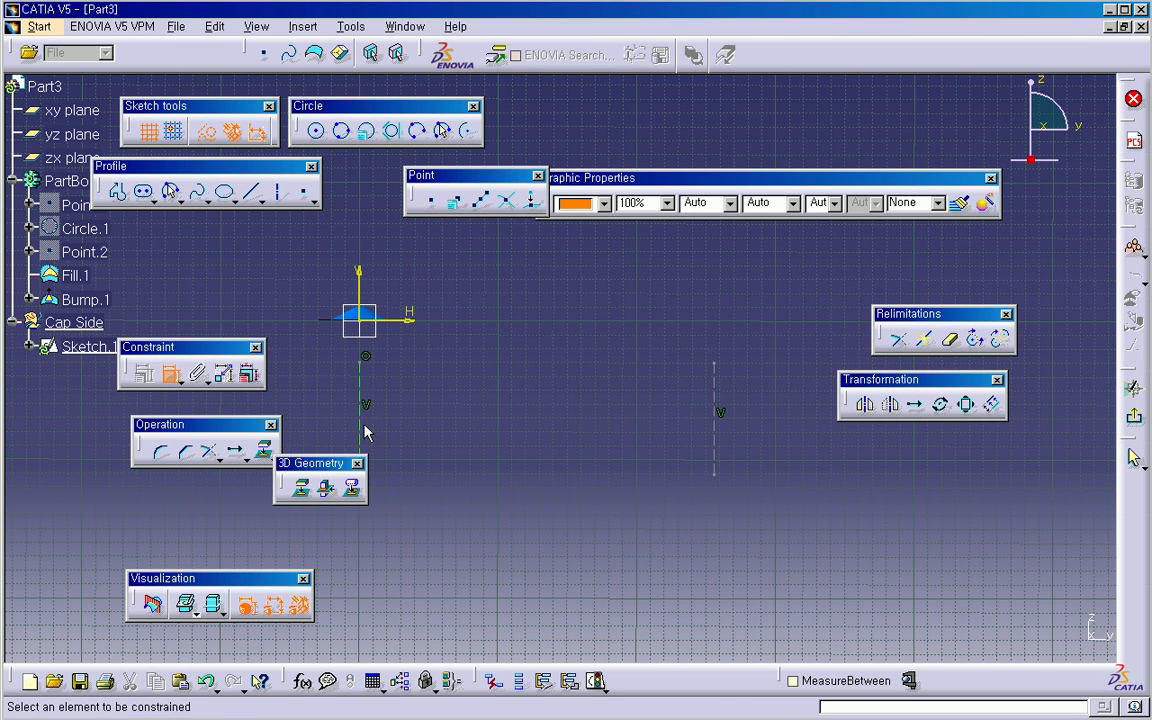
{"action": "left_click", "coordinate": [366, 424]}
{"action": "left_click", "coordinate": [716, 432]}
{"action": "left_click", "coordinate": [612, 447]}
Step: Drive the distance between the construction lines with the formula 2*30mm*PI
{"action": "double_click", "coordinate": [620, 440]}
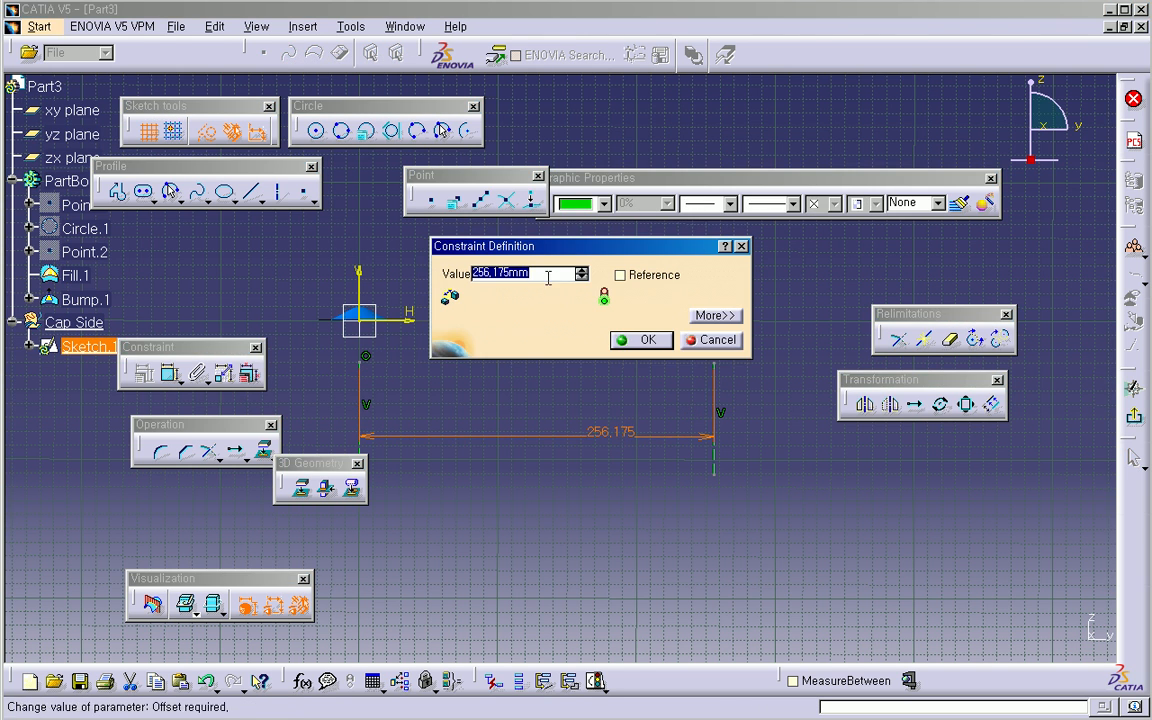
{"action": "right_click", "coordinate": [550, 273]}
{"action": "left_click", "coordinate": [590, 287]}
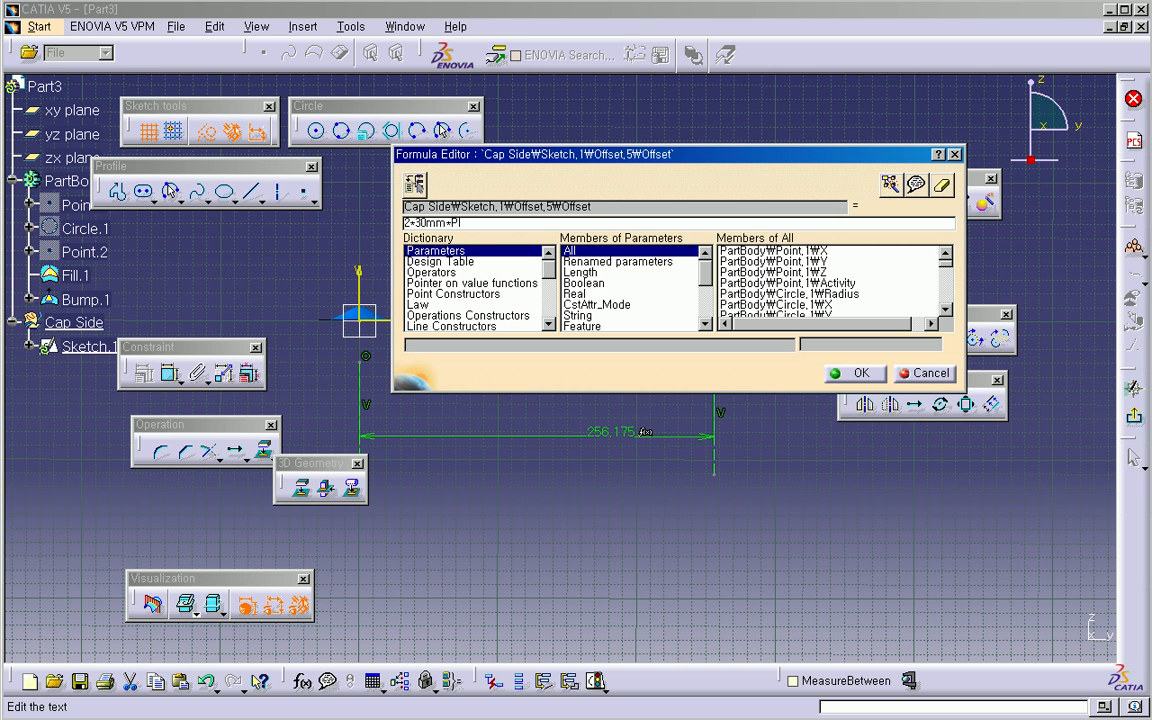
{"action": "left_click", "coordinate": [866, 375]}
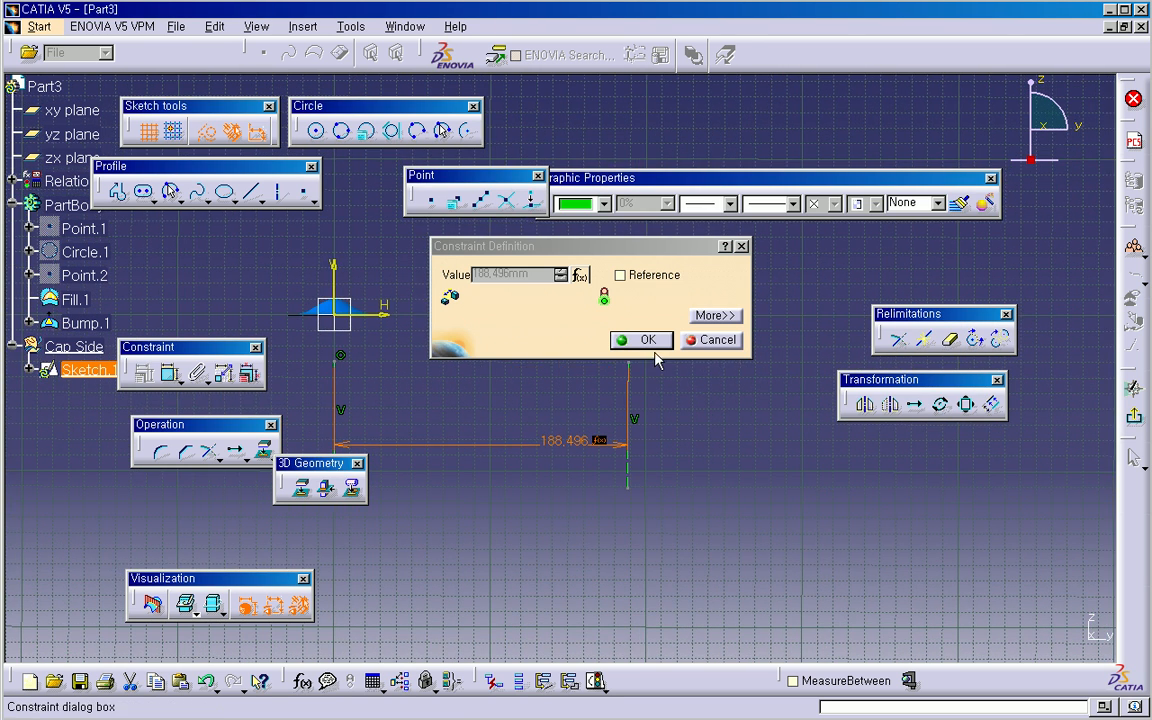
{"action": "left_click", "coordinate": [640, 340]}
{"action": "middle_click_drag", "start_coordinate": [509, 489], "coordinate": [589, 468]}
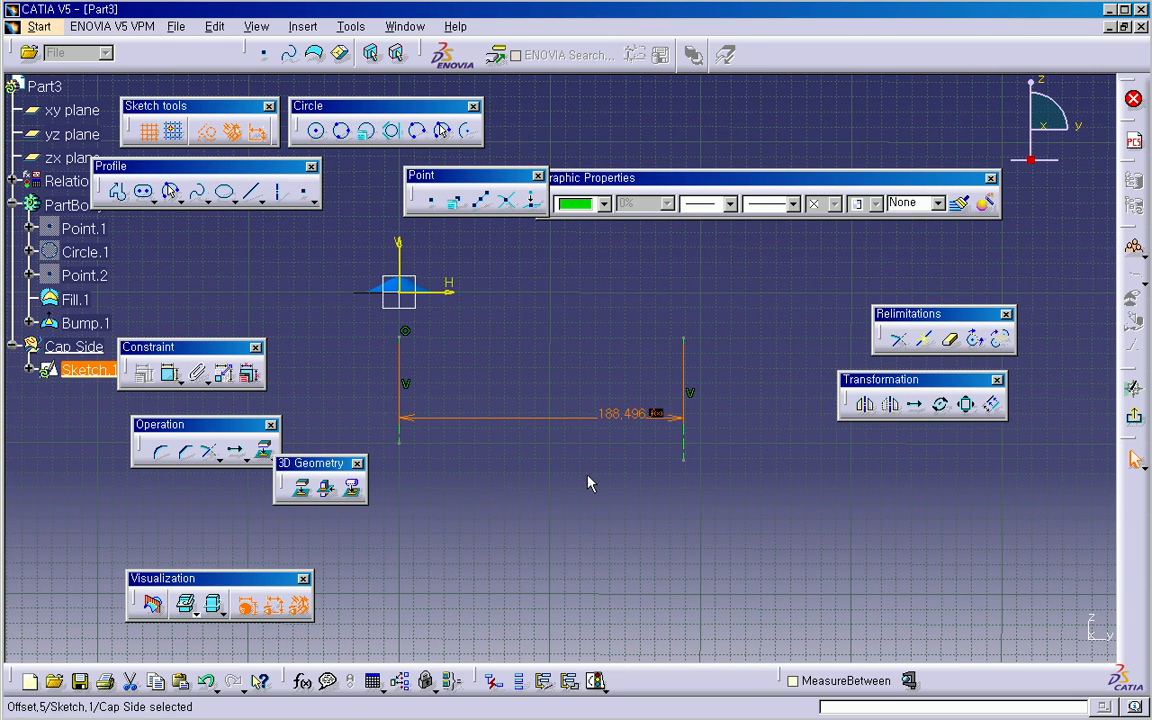
{"action": "left_click", "coordinate": [594, 465]}
Step: Leave the sketch and check the radius in the circle's definition, closing it without changes
{"action": "left_click", "coordinate": [1135, 417]}
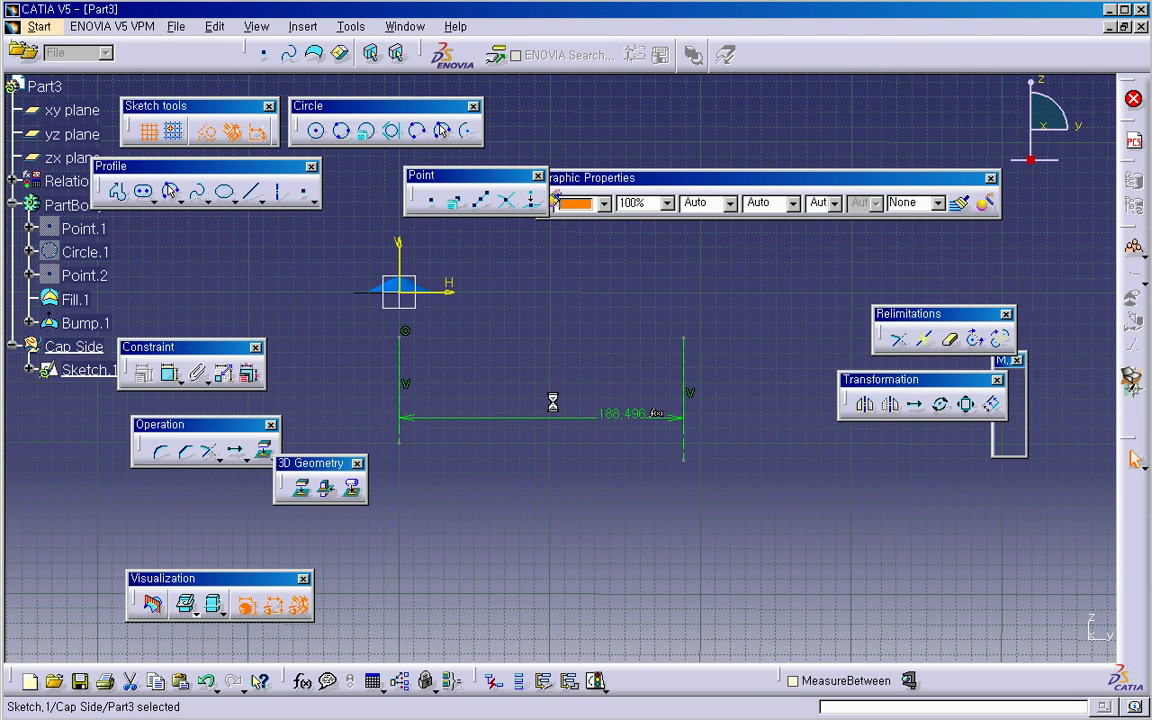
{"action": "left_click", "coordinate": [157, 399]}
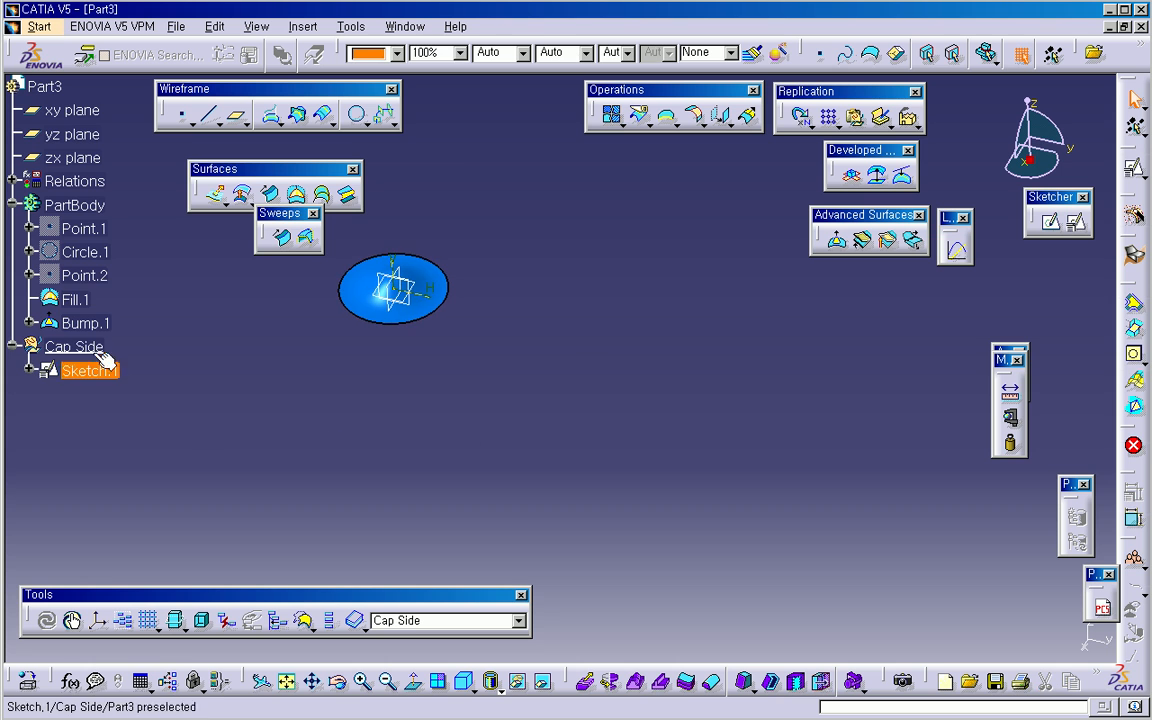
{"action": "double_click", "coordinate": [97, 254]}
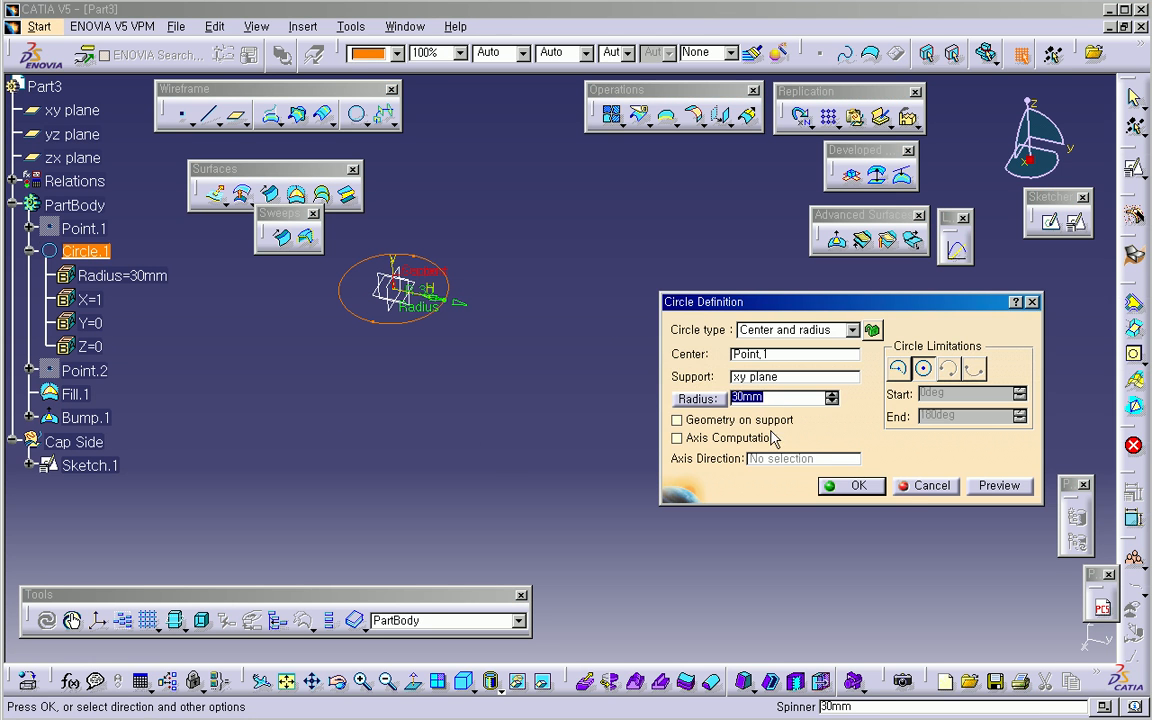
{"action": "left_click", "coordinate": [927, 486]}
Step: Reopen Sketch.1, draw a horizontal line between the two vertical construction lines about 70 mm below the origin, and leave the sketch
{"action": "double_click", "coordinate": [90, 465]}
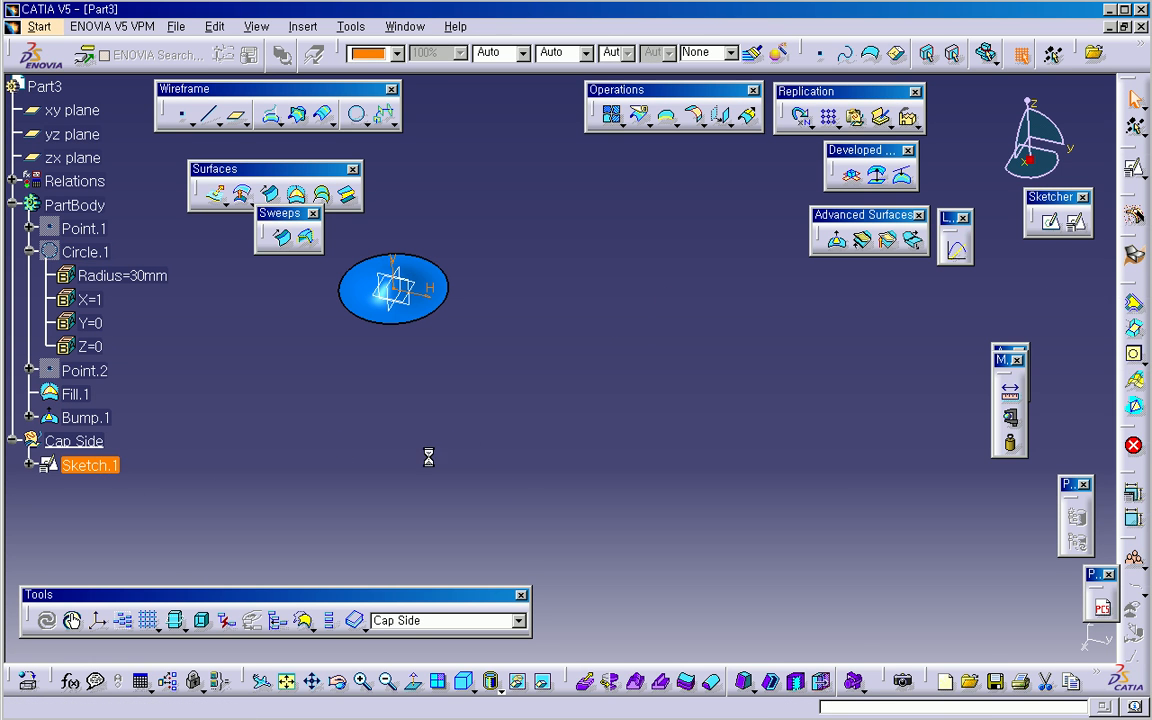
{"action": "mouse_move", "coordinate": [567, 499]}
{"action": "middle_mouse_down"}
{"action": "mouse_move", "coordinate": [586, 481]}
{"action": "mouse_move", "coordinate": [570, 500]}
{"action": "middle_mouse_up"}
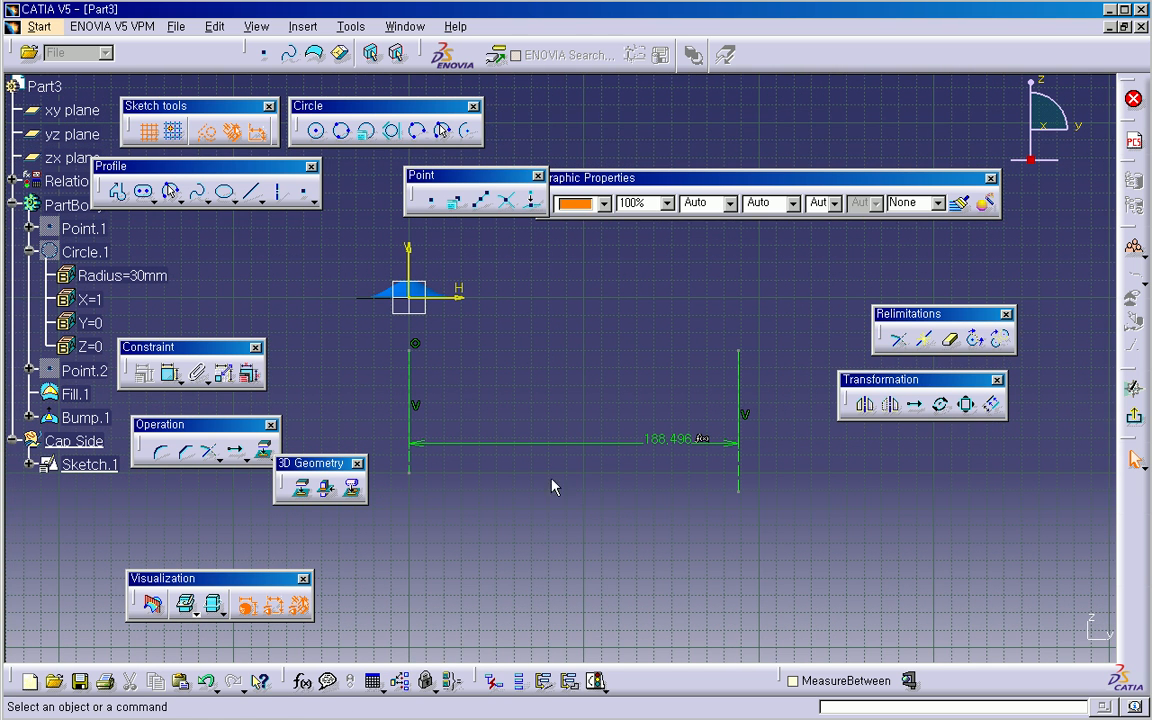
{"action": "left_click", "coordinate": [253, 194]}
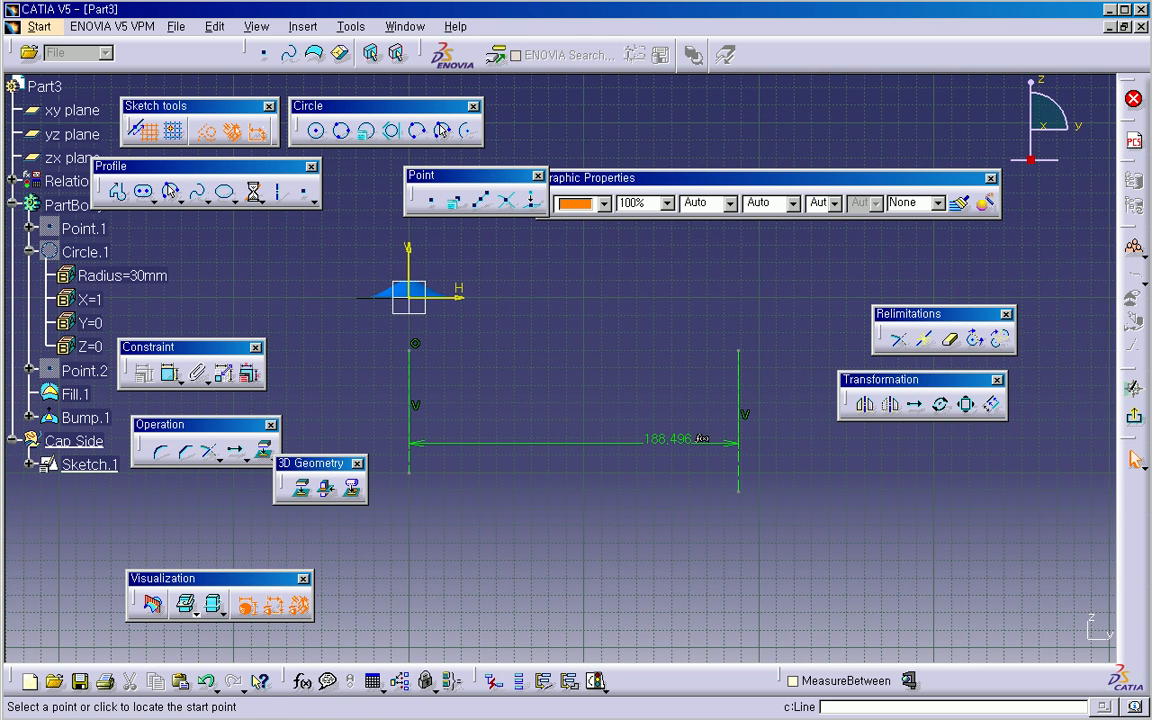
{"action": "left_click", "coordinate": [414, 421]}
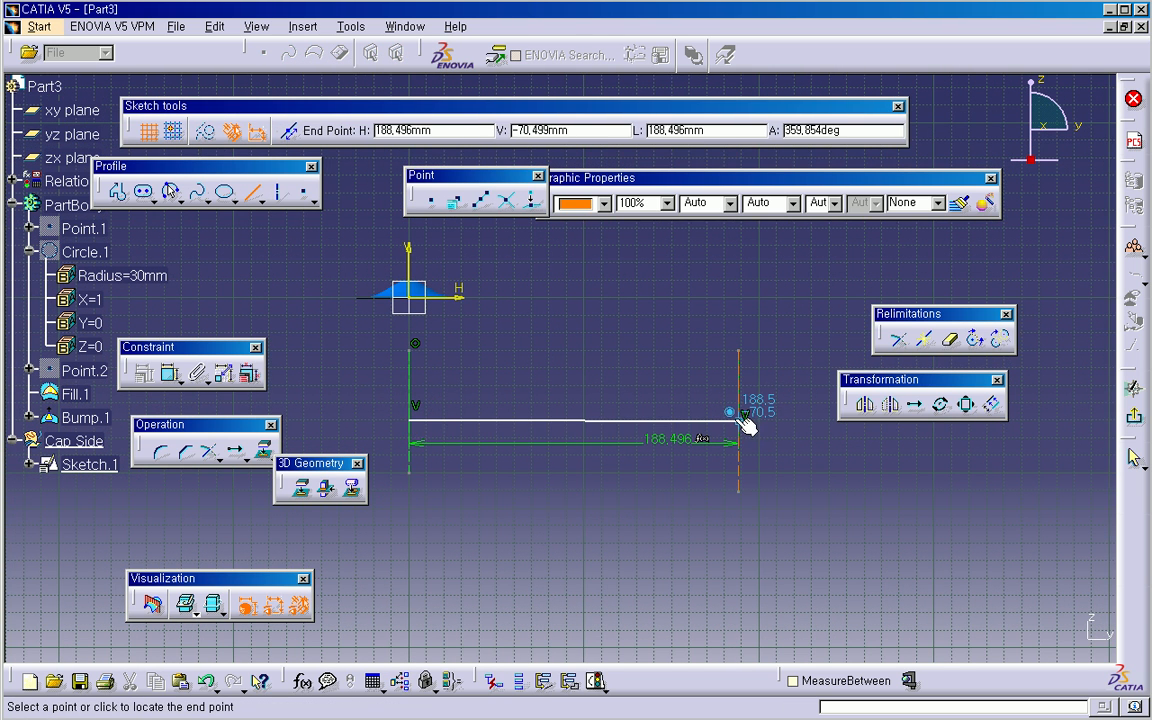
{"action": "middle_click_drag", "start_coordinate": [738, 423], "coordinate": [748, 406], "text": "ctrl"}
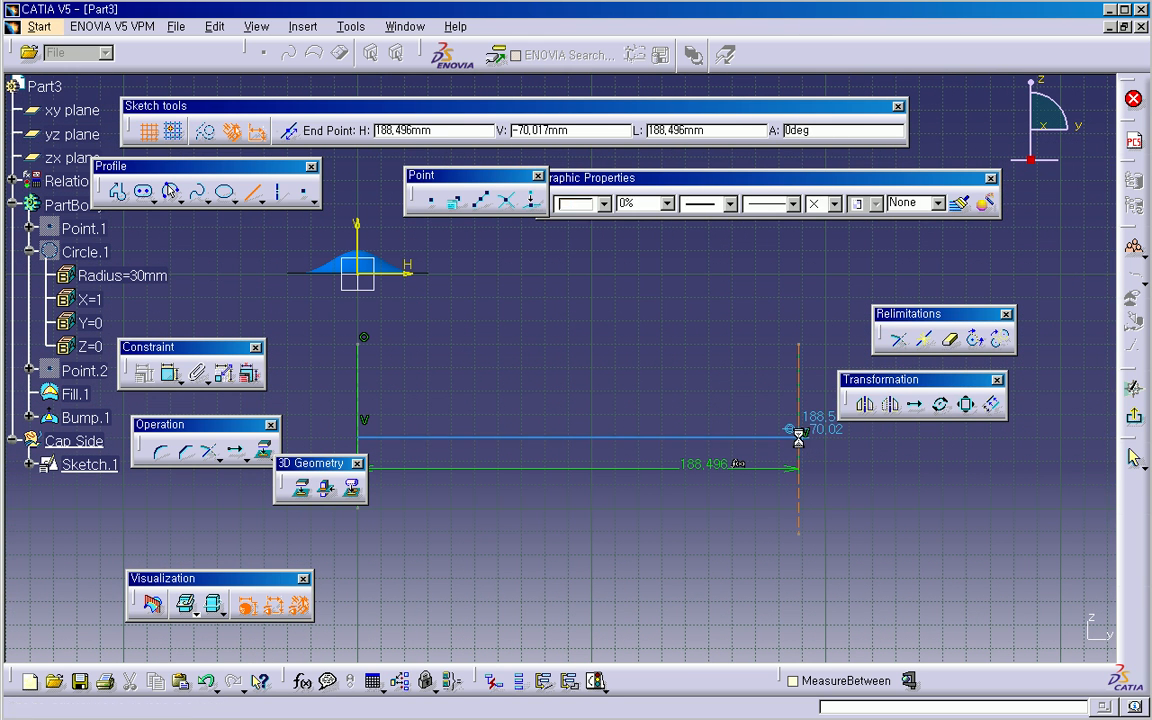
{"action": "left_click", "coordinate": [805, 434]}
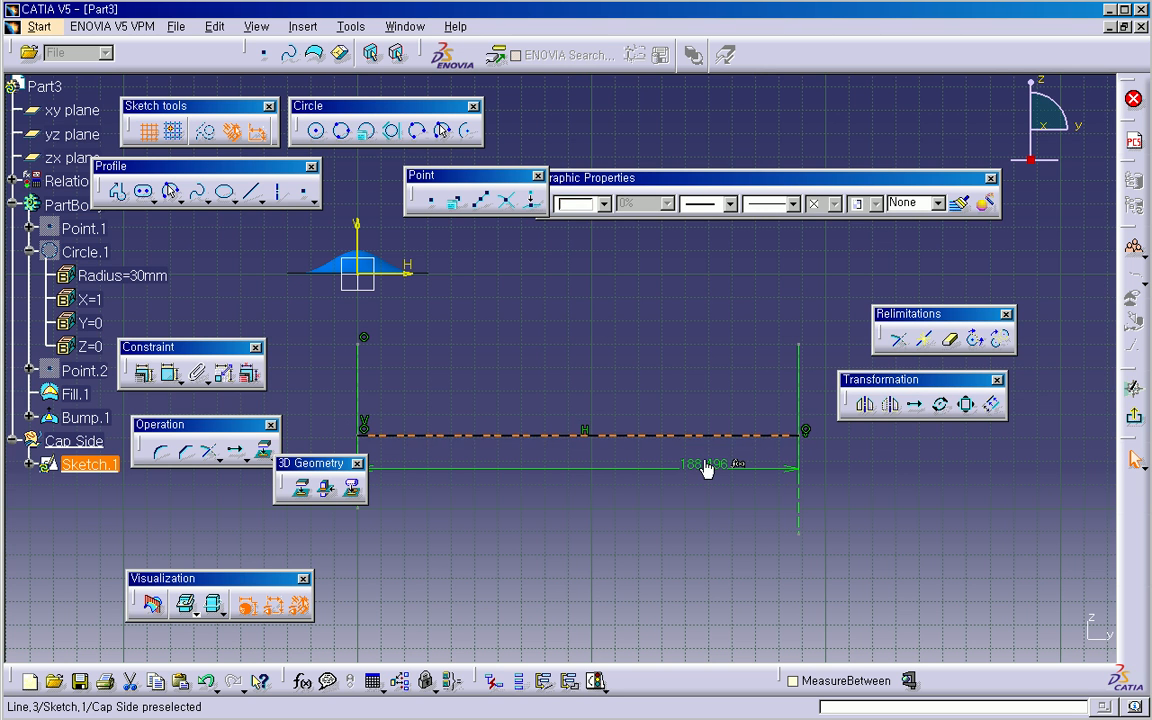
{"action": "left_click", "coordinate": [1134, 415]}
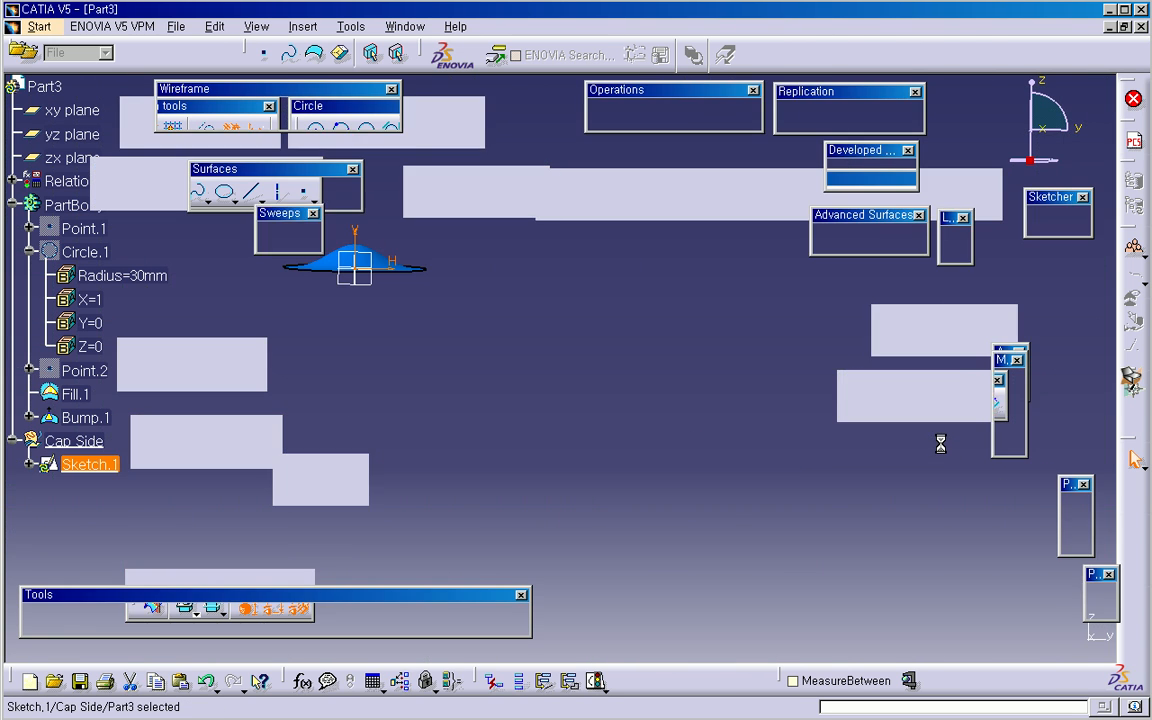
{"action": "middle_click_drag", "start_coordinate": [568, 496], "coordinate": [576, 514]}
{"action": "left_click", "coordinate": [645, 498]}
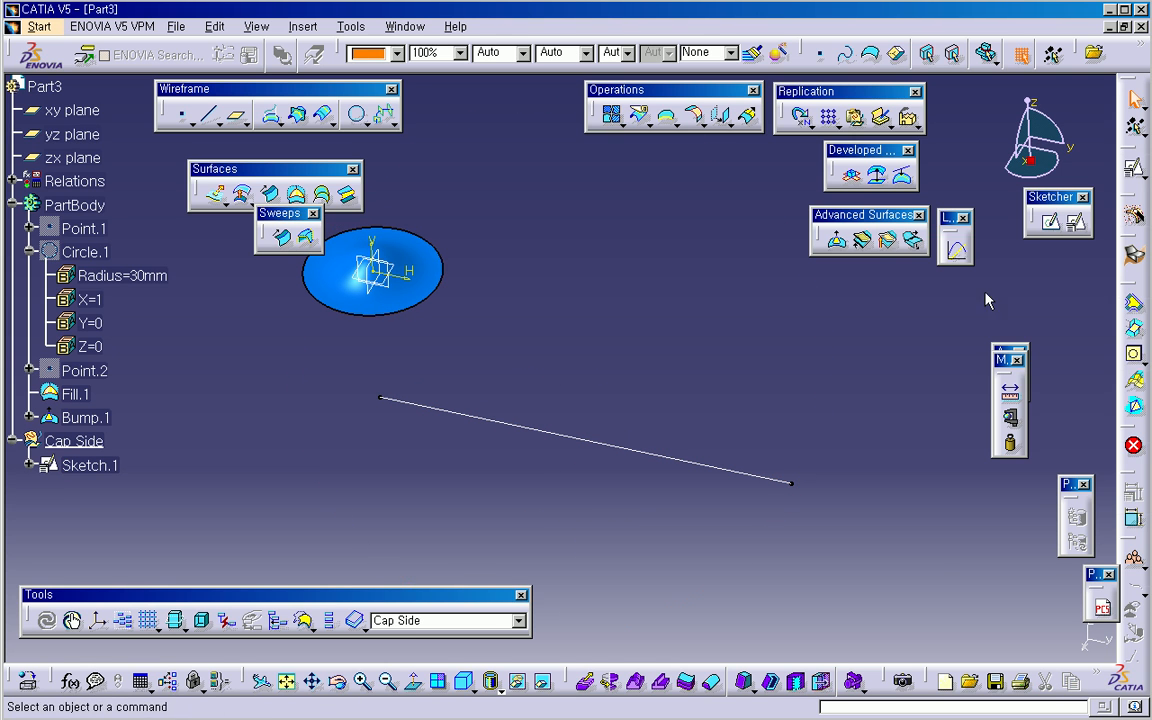
Step: Create a positioned sketch on the yz plane
{"action": "left_click", "coordinate": [1075, 222]}
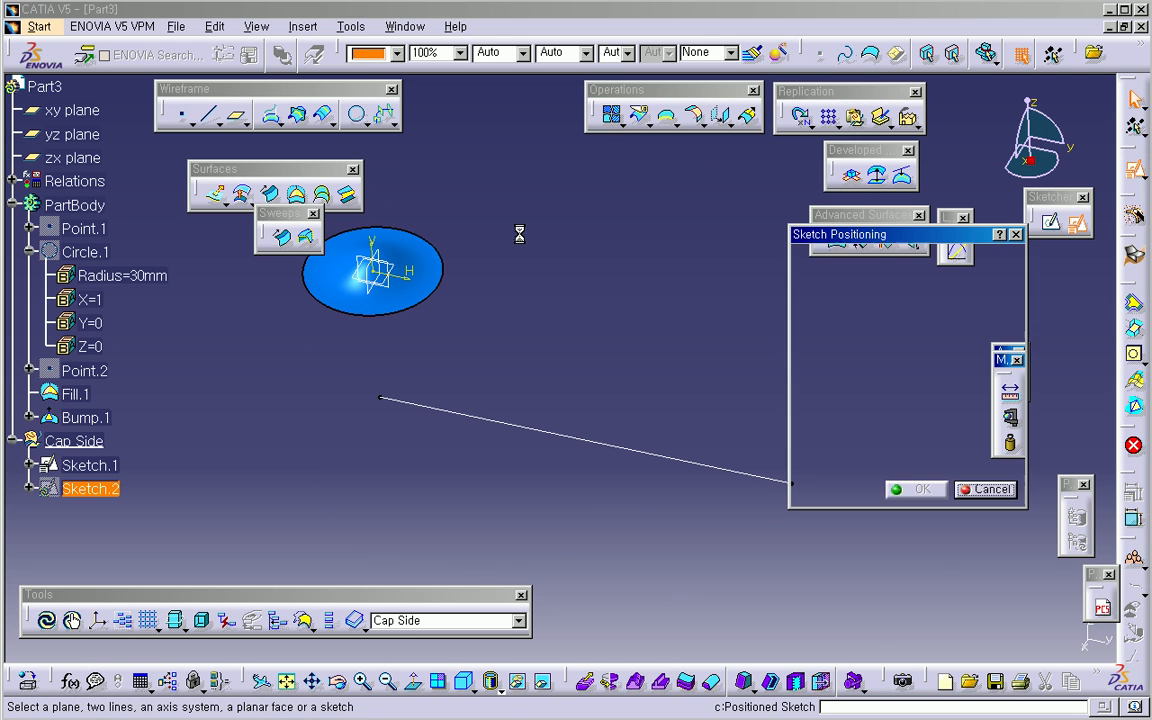
{"action": "left_click", "coordinate": [401, 290]}
{"action": "left_click", "coordinate": [910, 489]}
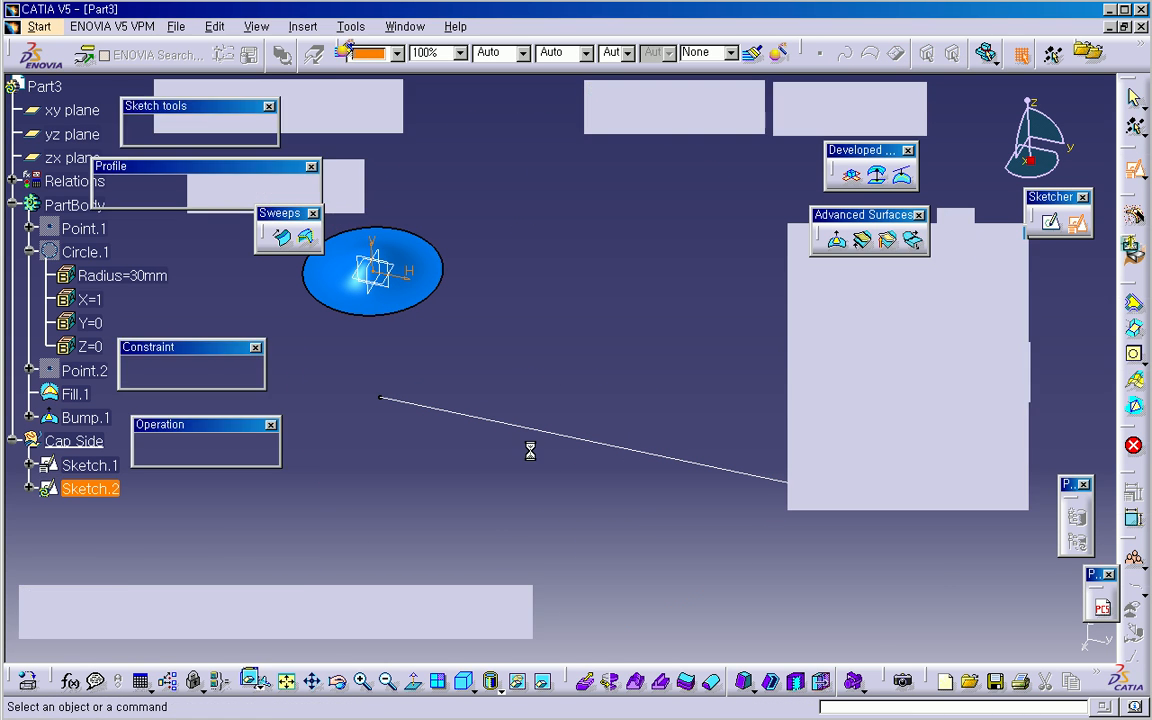
Step: Sketch a wavy seven-point spline above the horizontal line, starting on the vertical axis about 50 mm below the origin
{"action": "mouse_move", "coordinate": [515, 498]}
{"action": "middle_mouse_down"}
{"action": "mouse_move", "coordinate": [560, 484]}
{"action": "mouse_move", "coordinate": [526, 485]}
{"action": "middle_mouse_up"}
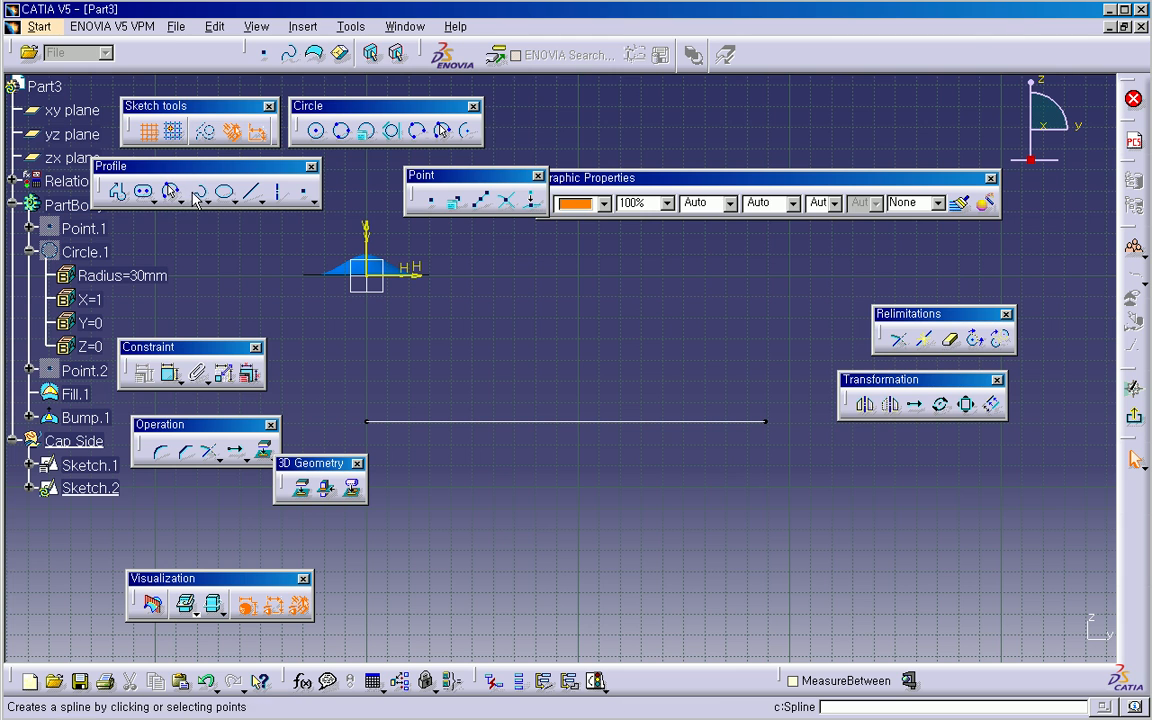
{"action": "left_click", "coordinate": [194, 191]}
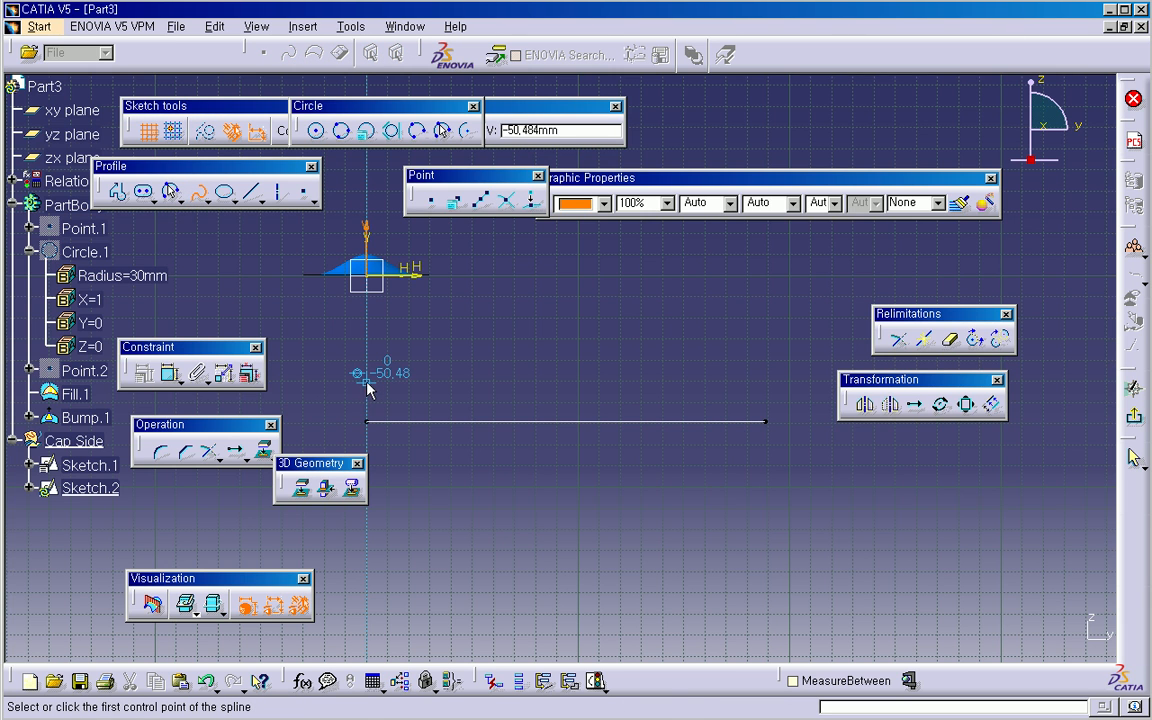
{"action": "left_click", "coordinate": [509, 378]}
{"action": "left_click", "coordinate": [602, 353]}
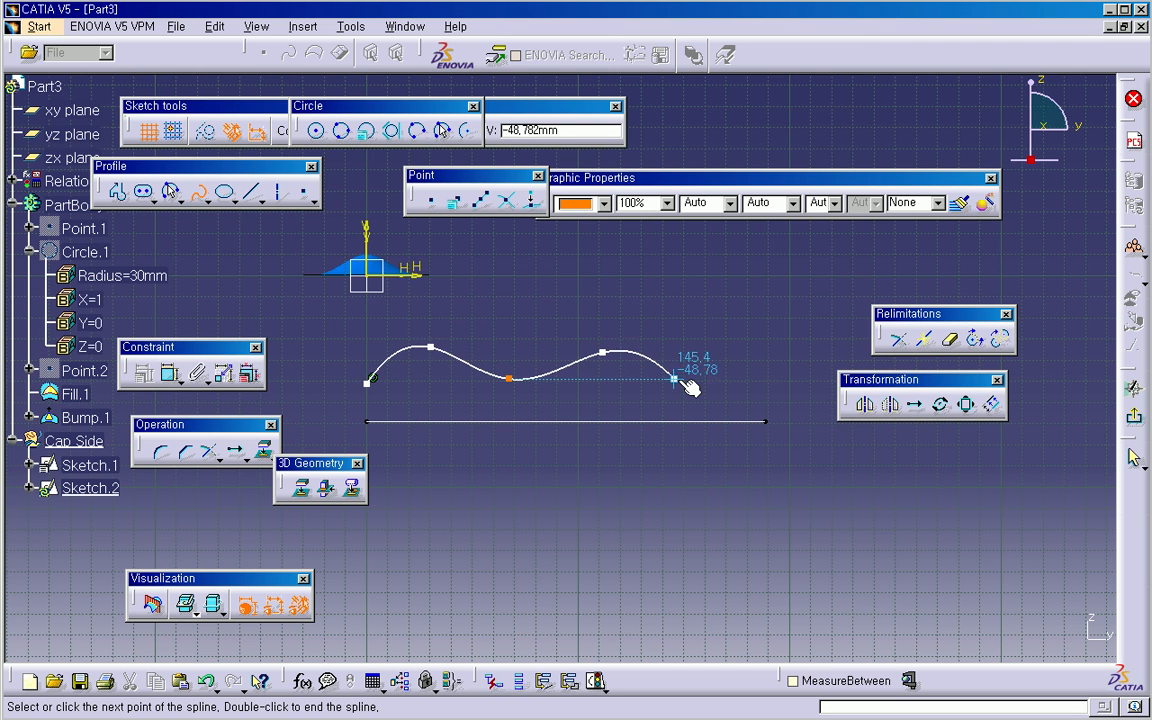
{"action": "left_click", "coordinate": [666, 379]}
{"action": "left_click", "coordinate": [739, 352]}
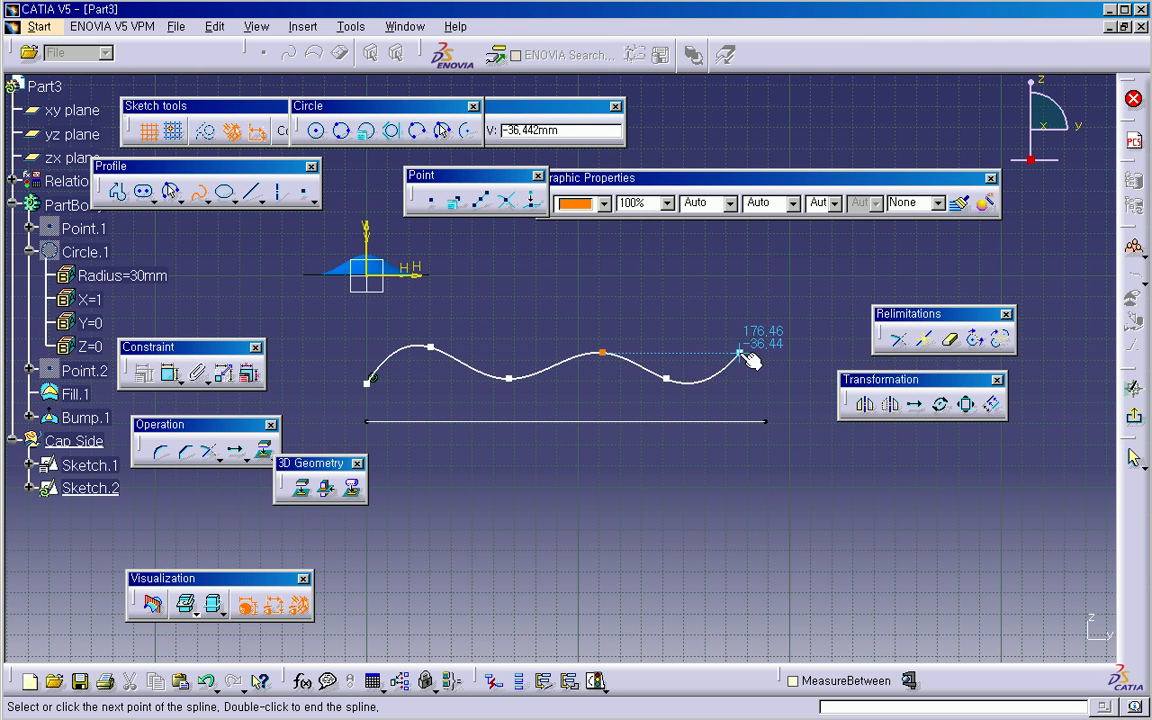
{"action": "left_click", "coordinate": [801, 377]}
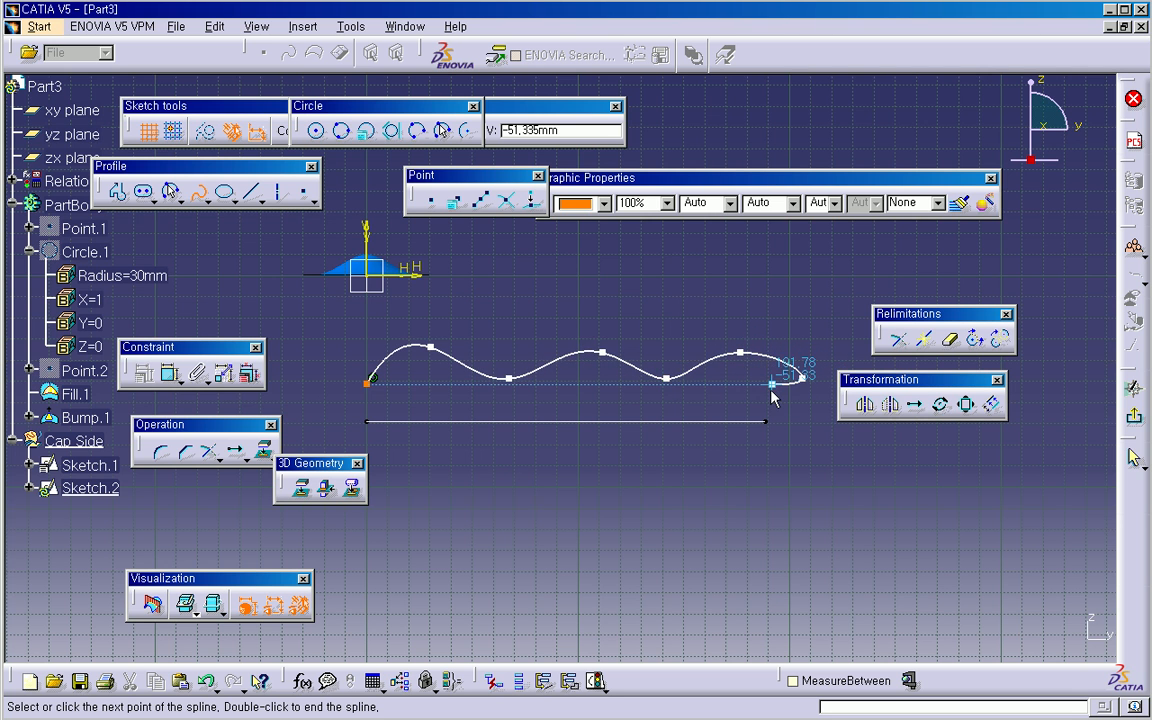
{"action": "double_click", "coordinate": [773, 397]}
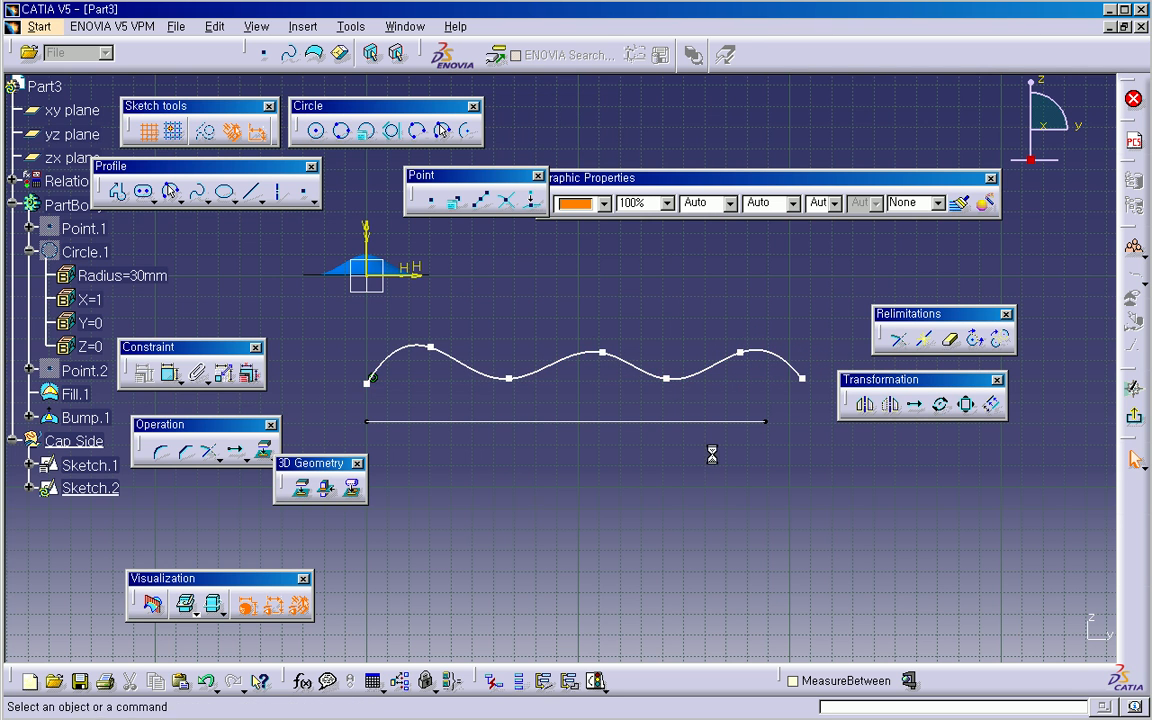
Step: Shift the spline's control points to even out the waves and bring its far end closer to the end of the horizontal line
{"action": "left_click", "coordinate": [423, 346]}
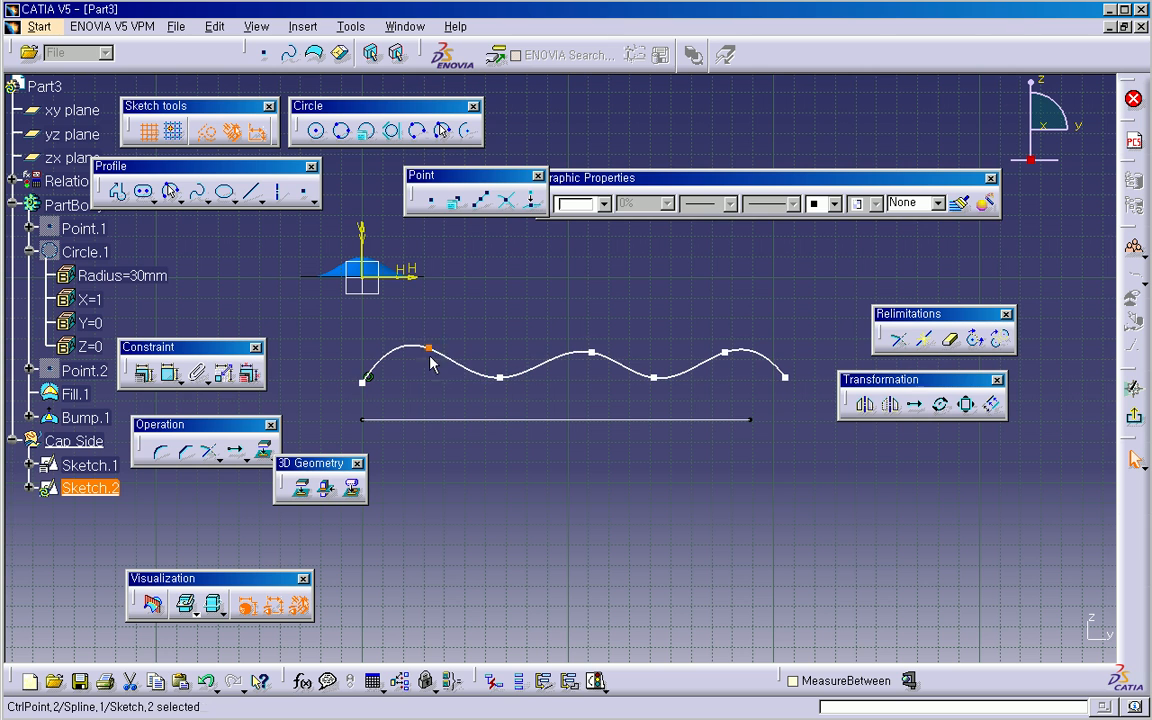
{"action": "left_click", "coordinate": [484, 378]}
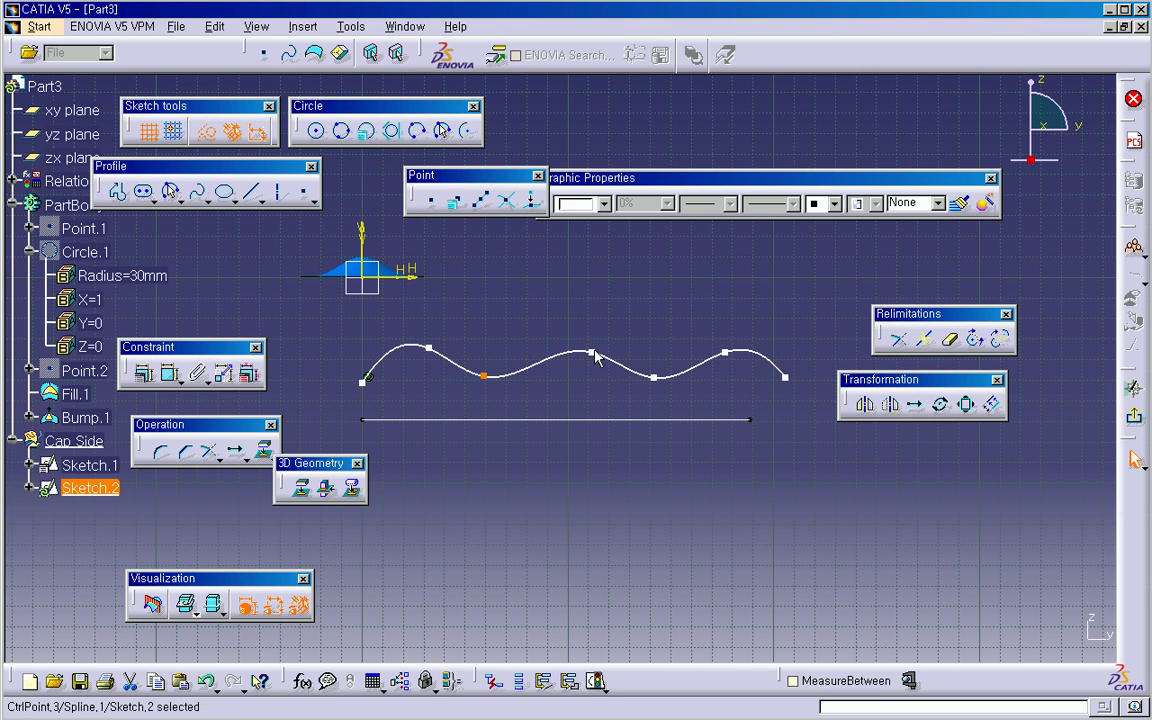
{"action": "left_click", "coordinate": [580, 350]}
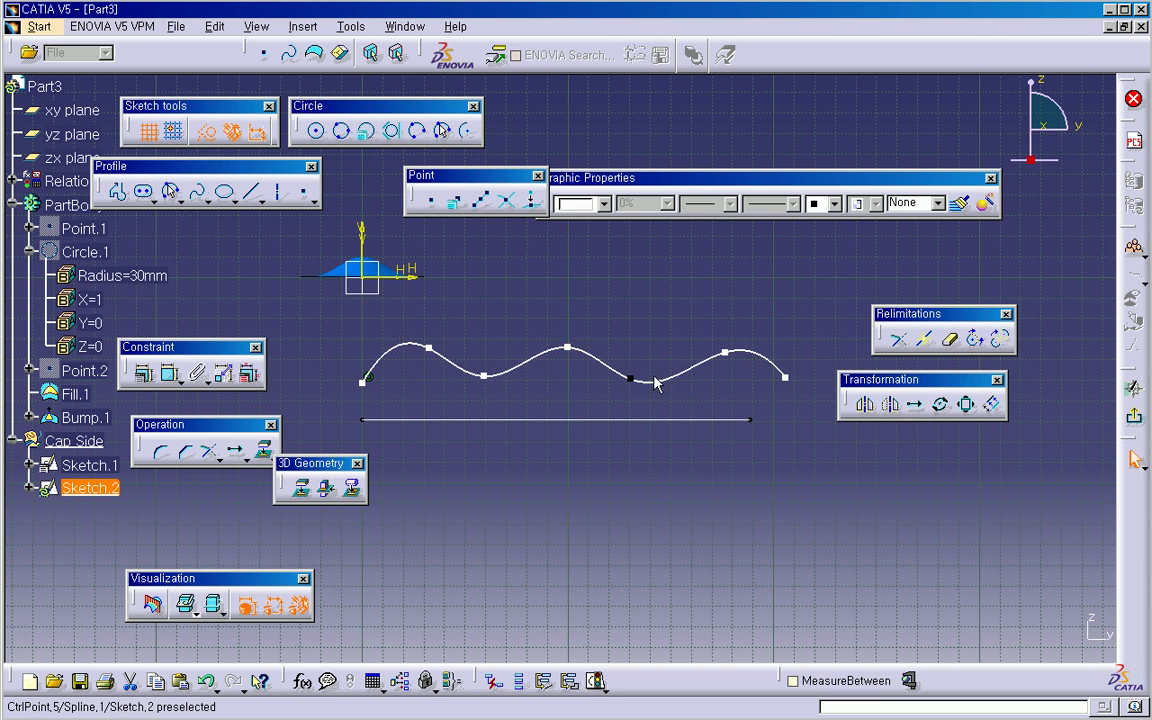
{"action": "left_click_drag", "start_coordinate": [731, 354], "coordinate": [705, 350]}
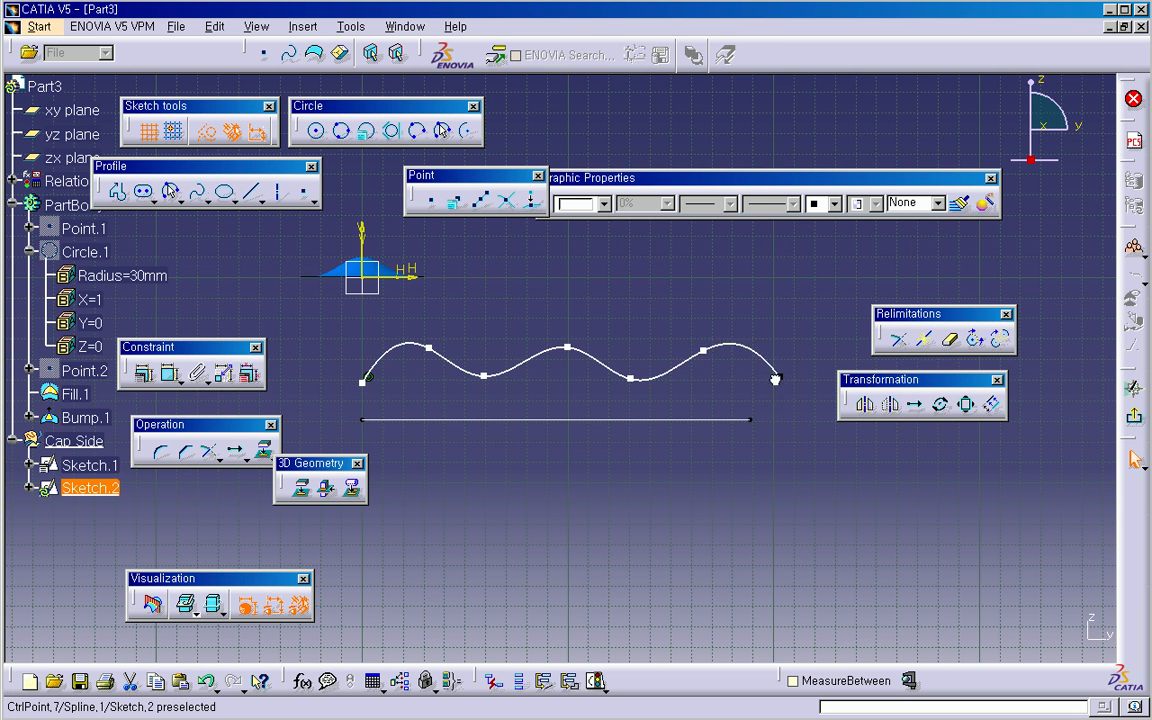
Step: Sketch vertical construction lines upward from both ends of the horizontal line, the one at the far end about 47 mm long
{"action": "middle_click_drag", "start_coordinate": [507, 442], "coordinate": [507, 480]}
{"action": "left_click", "coordinate": [249, 191]}
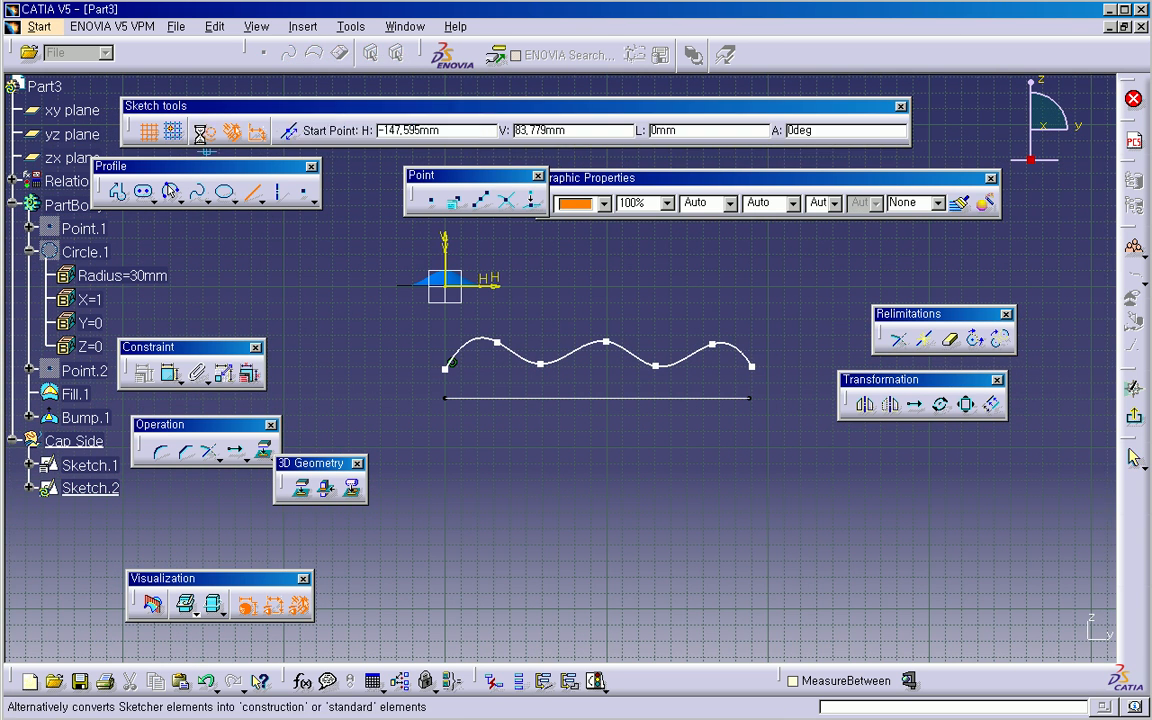
{"action": "left_click", "coordinate": [446, 398]}
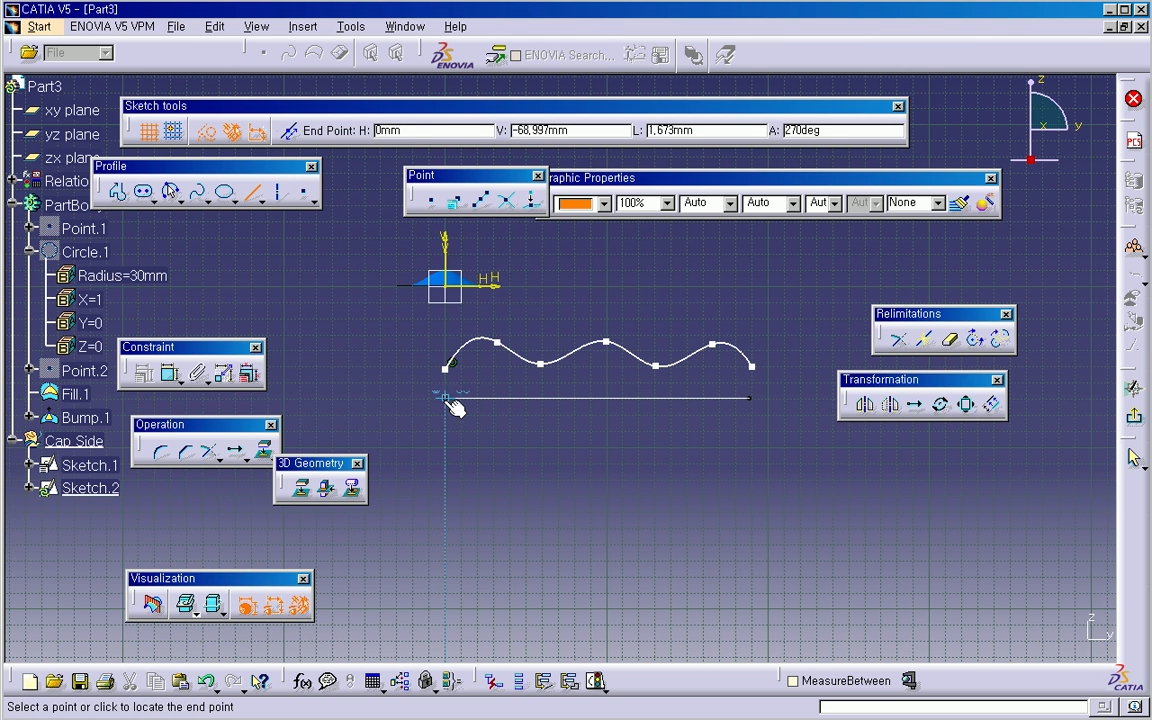
{"action": "left_click", "coordinate": [446, 338]}
{"action": "middle_click_drag", "start_coordinate": [463, 442], "coordinate": [447, 420]}
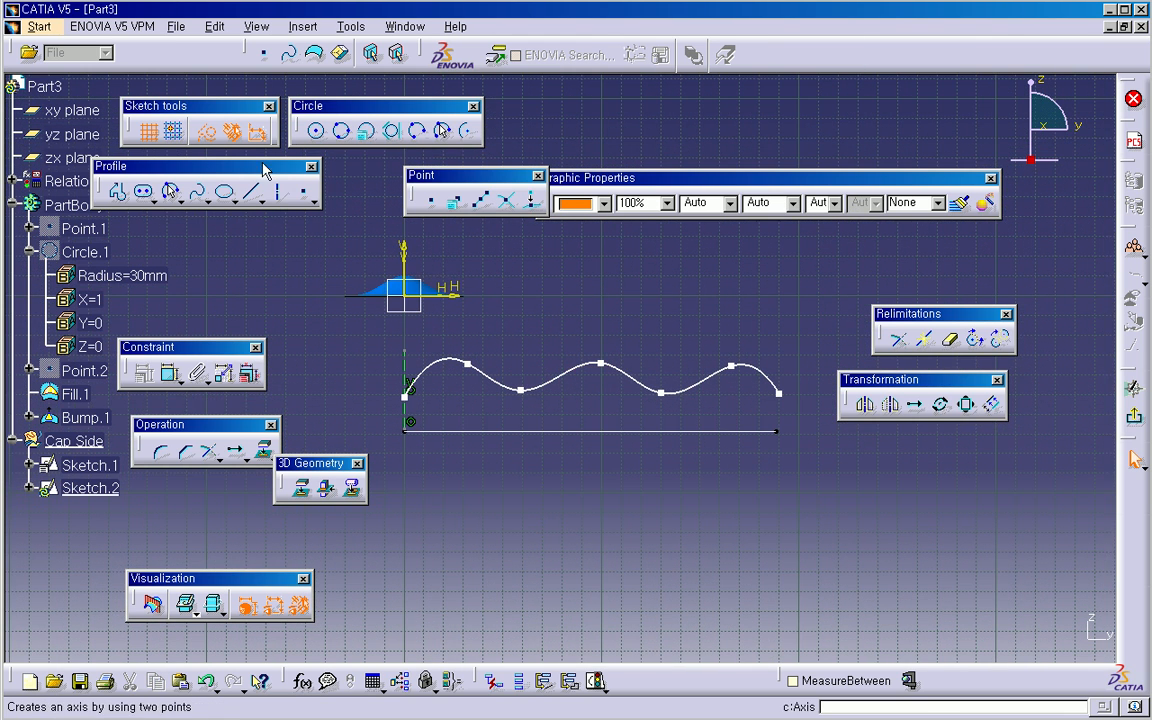
{"action": "left_click", "coordinate": [250, 191]}
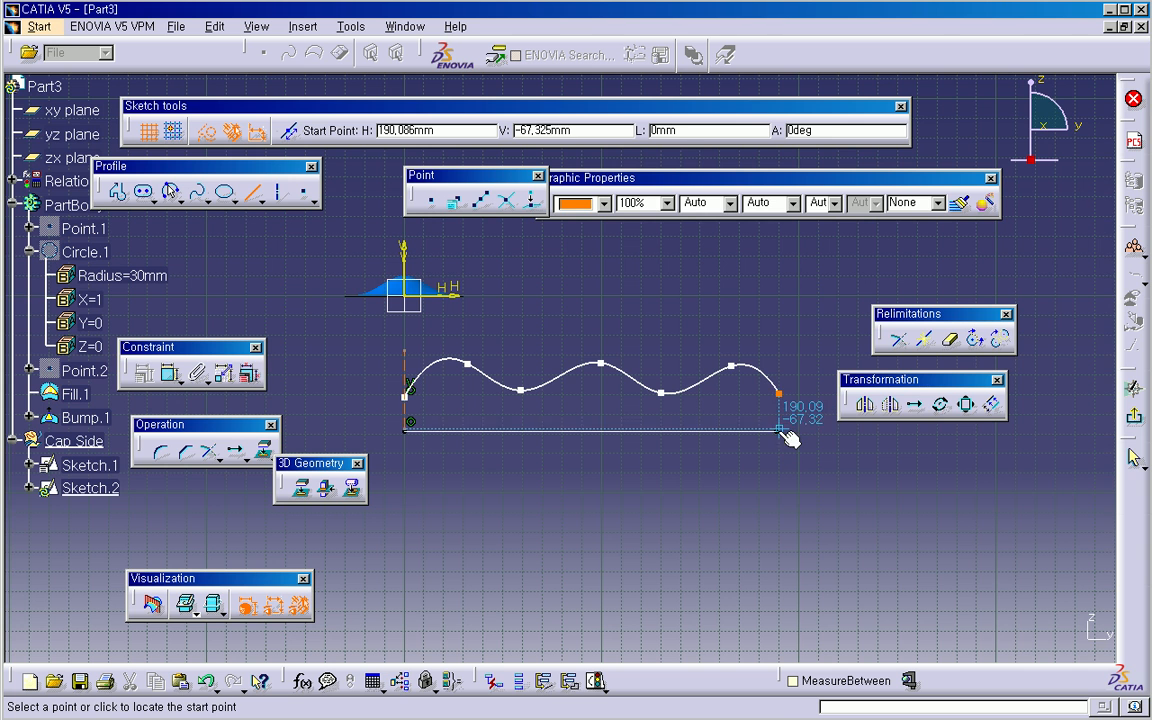
{"action": "left_click", "coordinate": [781, 432]}
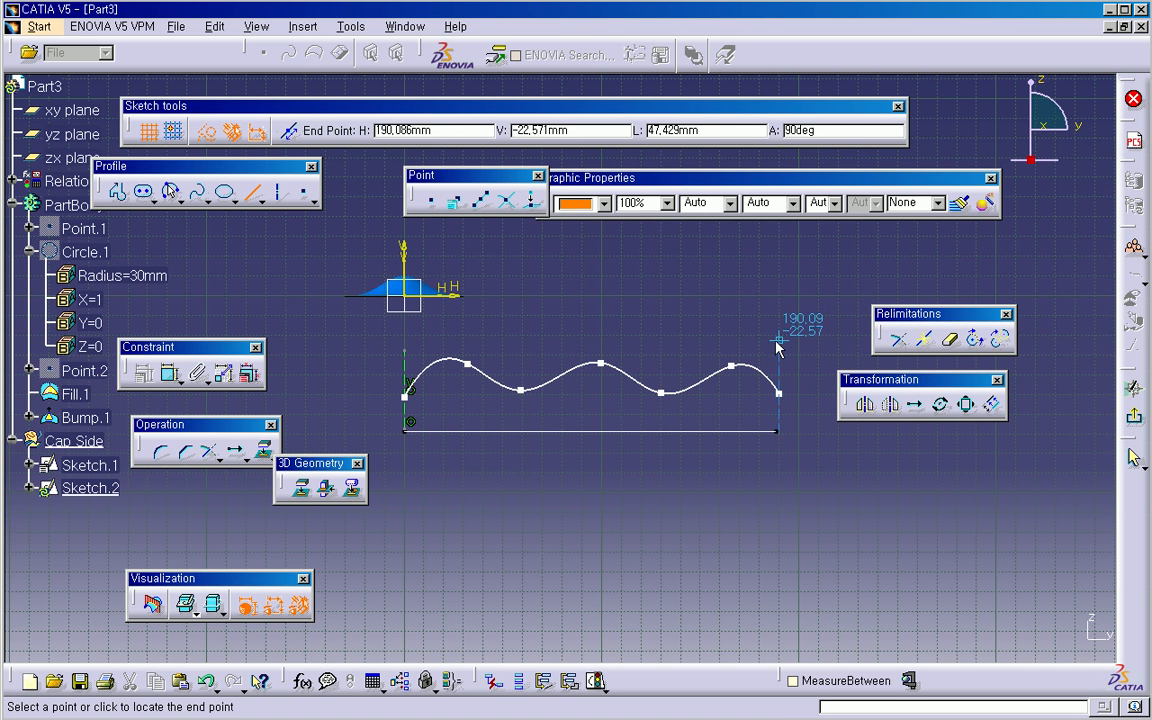
{"action": "left_click", "coordinate": [779, 342]}
Step: Make the far vertical construction line coincident with the end point of the horizontal line
{"action": "middle_click_drag", "start_coordinate": [779, 456], "coordinate": [648, 305]}
{"action": "left_click", "coordinate": [760, 467]}
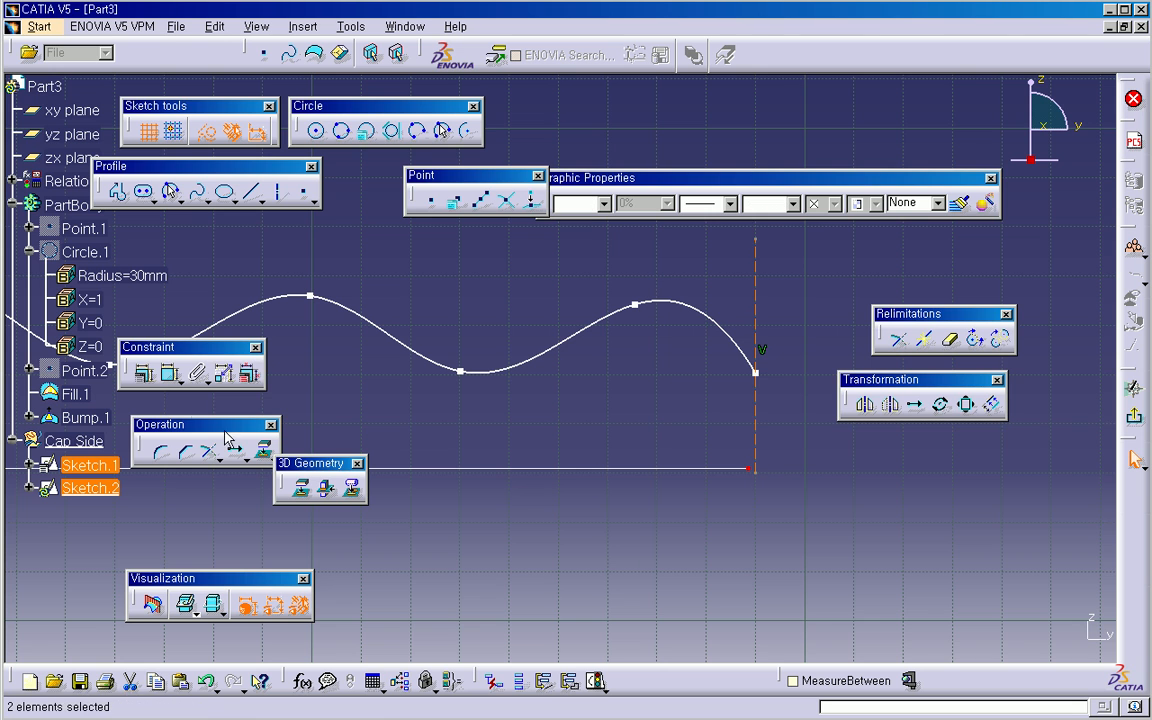
{"action": "left_click", "coordinate": [144, 373]}
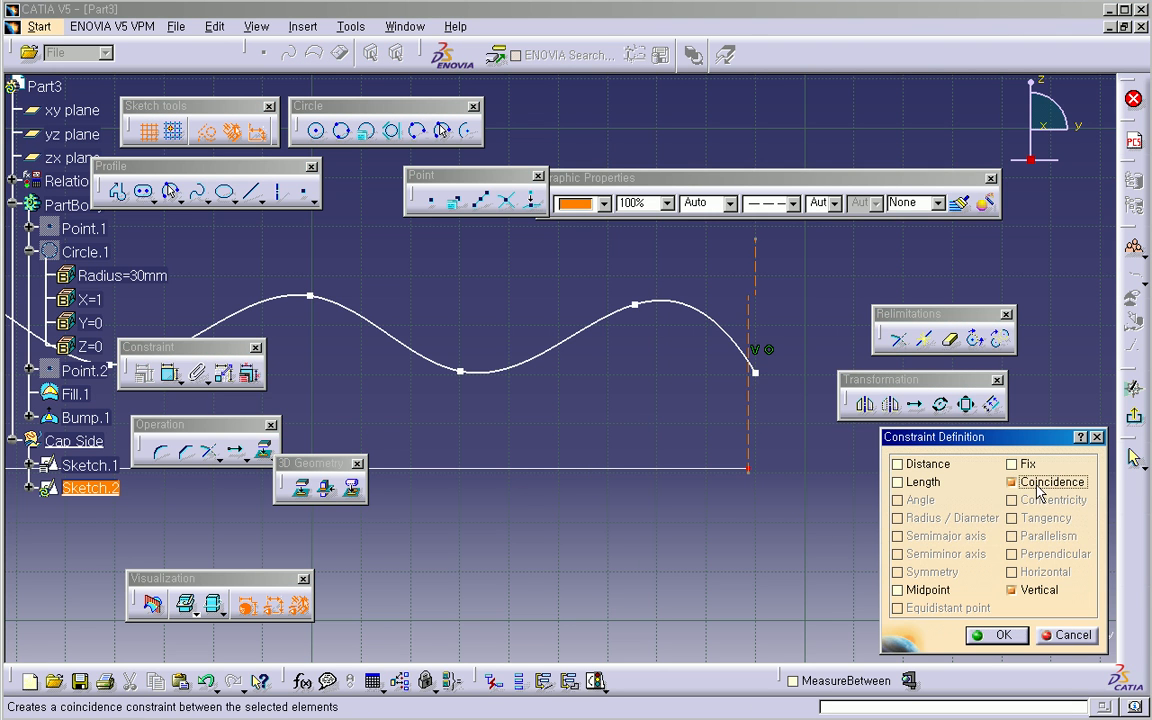
{"action": "left_click", "coordinate": [1015, 638]}
Step: Make the spline's last control point coincident with the far vertical construction line
{"action": "left_click", "coordinate": [756, 371]}
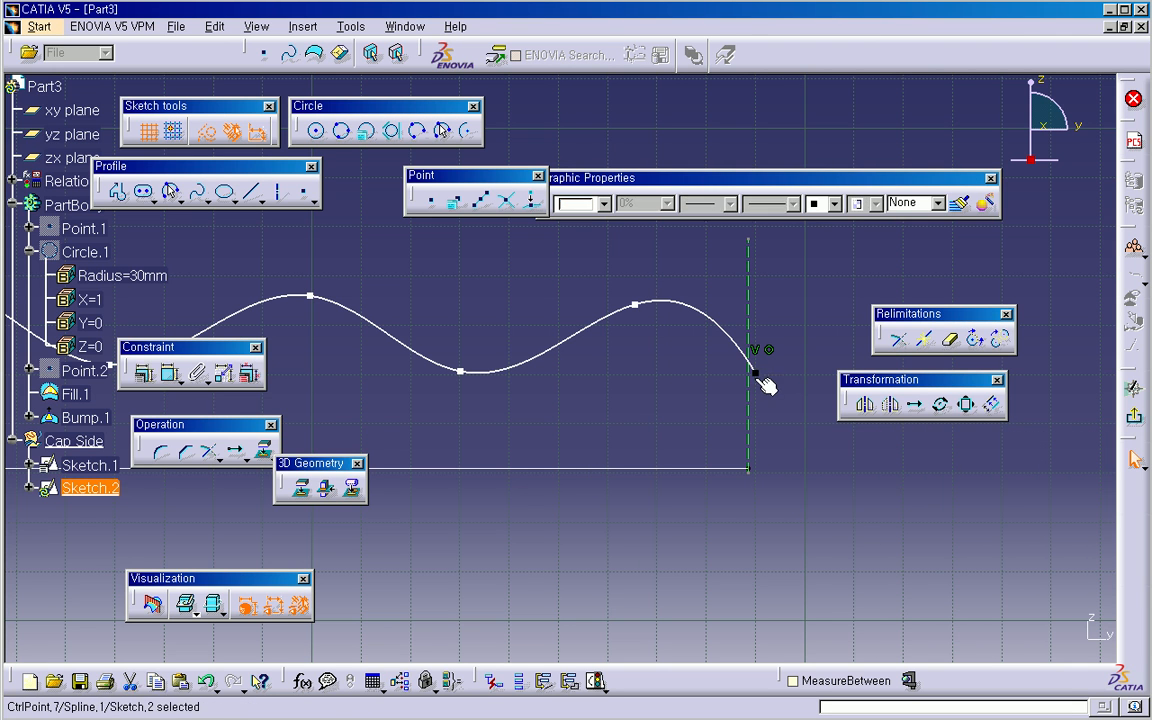
{"action": "left_click", "coordinate": [752, 402], "text": "ctrl"}
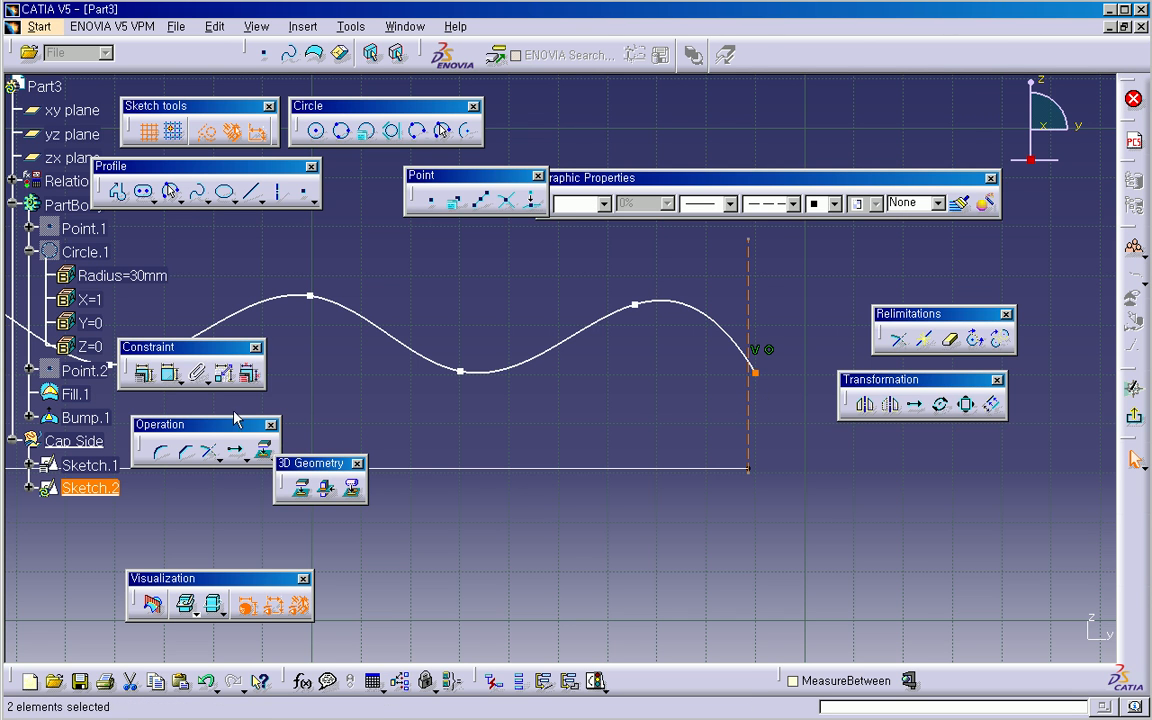
{"action": "left_click", "coordinate": [145, 375]}
{"action": "left_click", "coordinate": [1012, 482]}
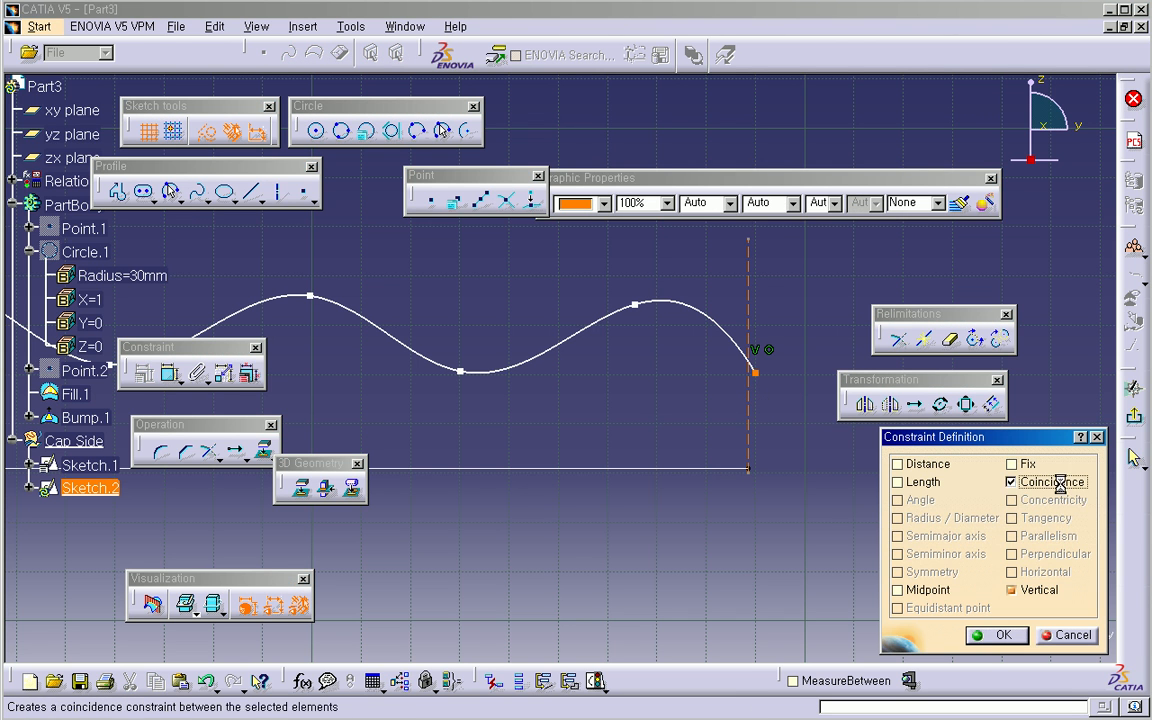
{"action": "left_click", "coordinate": [995, 637]}
Step: Delete the wavy spline from the sketch
{"action": "mouse_move", "coordinate": [725, 555]}
{"action": "middle_mouse_down"}
{"action": "mouse_move", "coordinate": [742, 497]}
{"action": "mouse_move", "coordinate": [597, 501]}
{"action": "middle_mouse_up"}
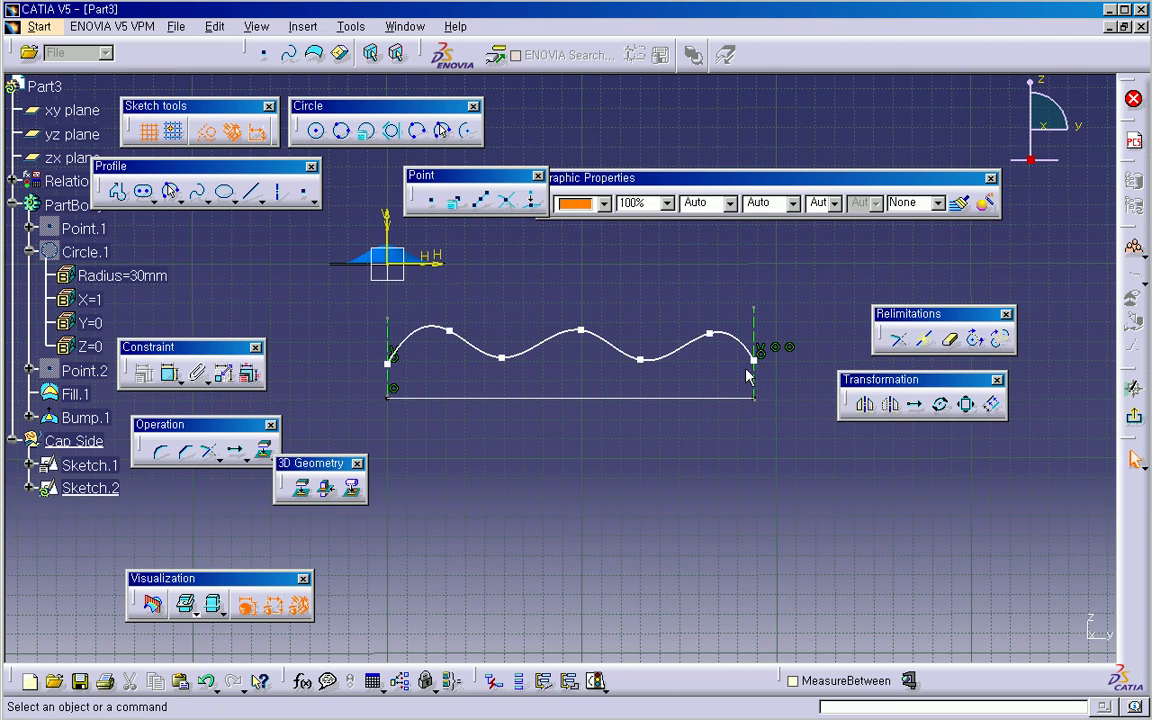
{"action": "left_click", "coordinate": [692, 354]}
{"action": "key", "text": "Delete"}
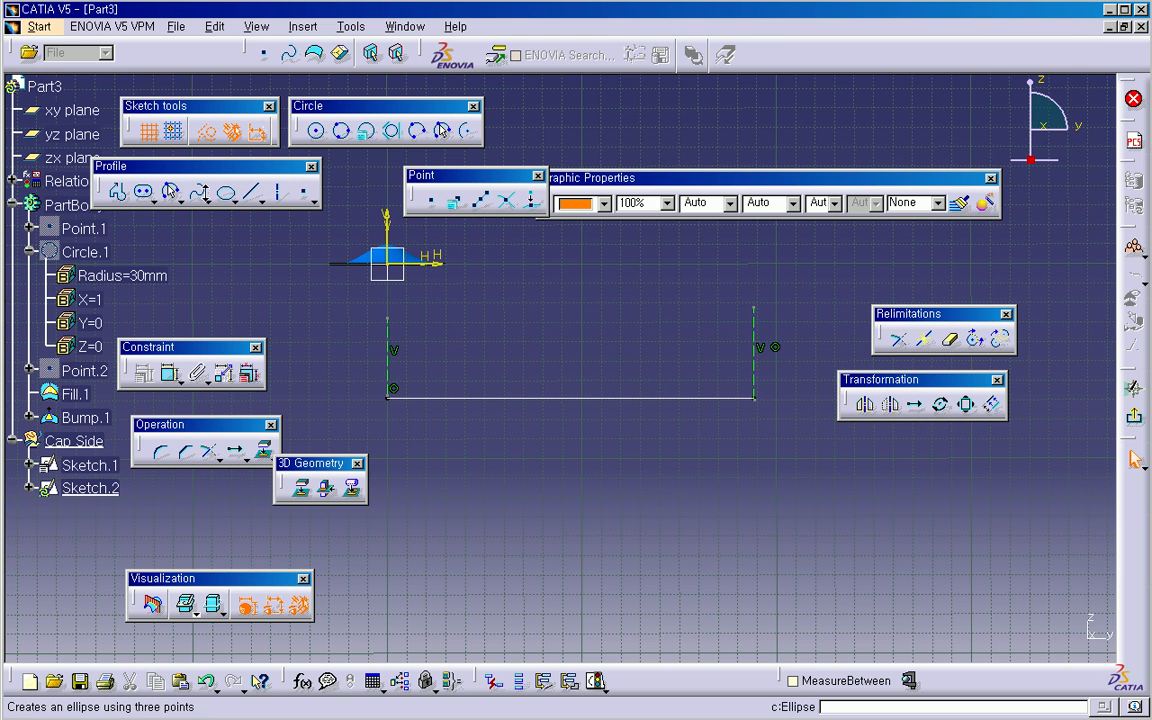
{"action": "left_click", "coordinate": [199, 192]}
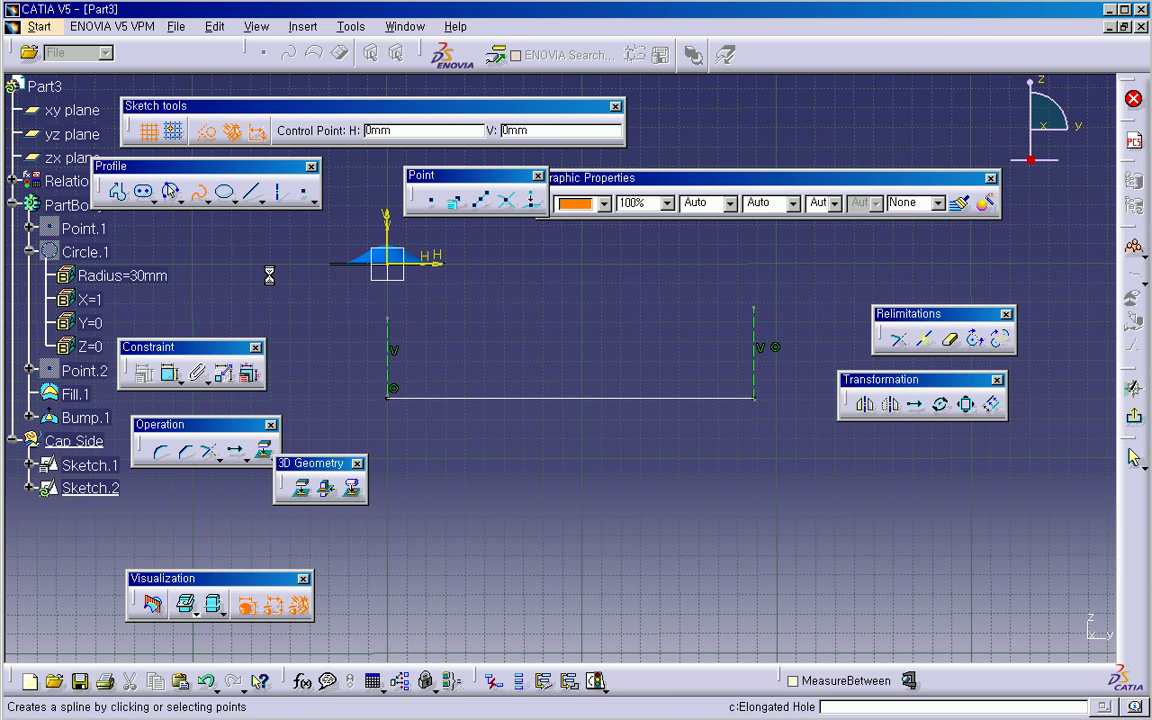
{"action": "left_click", "coordinate": [335, 351]}
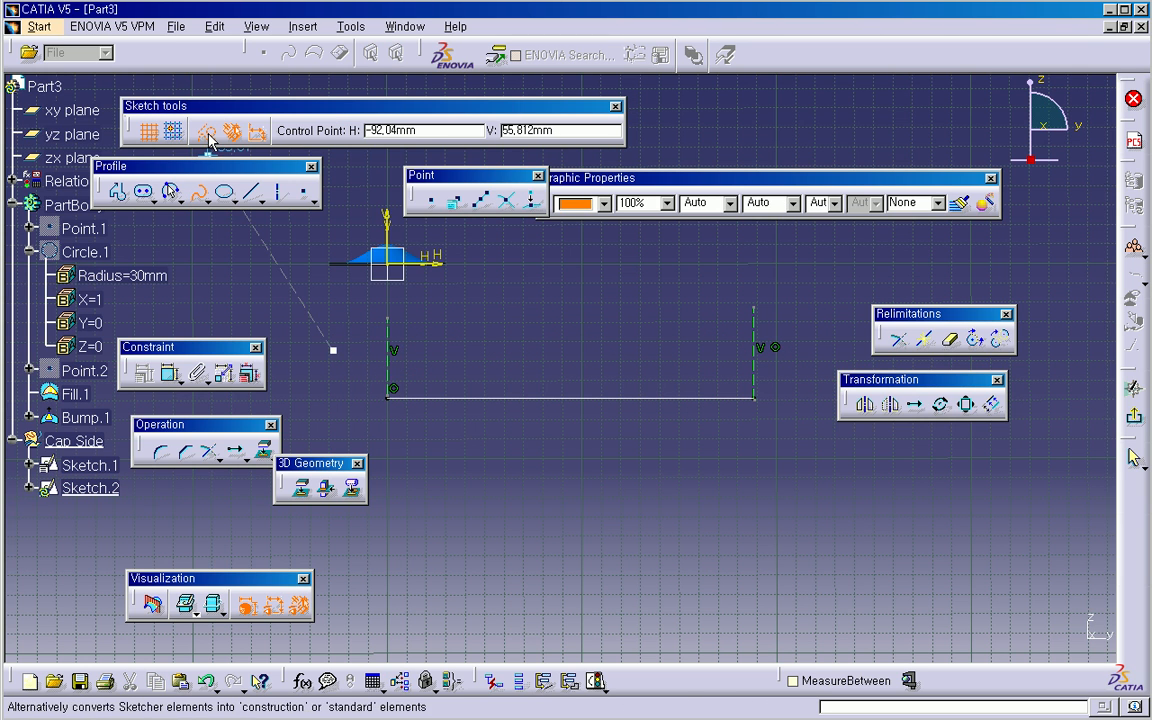
{"action": "key", "text": "Escape"}
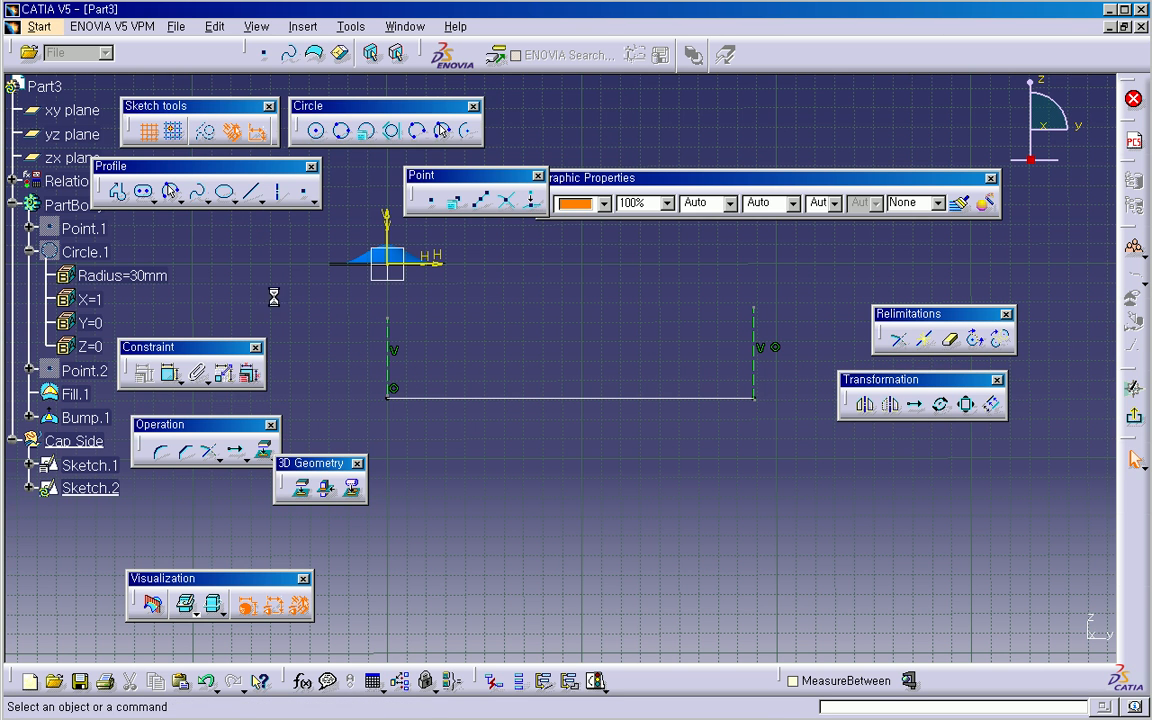
Step: Sketch a wavy nine-point spline above the horizontal line, extending past both vertical construction lines, with its second point on the near one
{"action": "left_click", "coordinate": [199, 192]}
{"action": "middle_click_drag", "start_coordinate": [345, 357], "coordinate": [316, 357]}
{"action": "left_click", "coordinate": [297, 349]}
{"action": "left_click", "coordinate": [347, 371]}
{"action": "left_click", "coordinate": [409, 341]}
{"action": "left_click", "coordinate": [494, 364]}
{"action": "left_click", "coordinate": [573, 337]}
{"action": "left_click", "coordinate": [649, 364]}
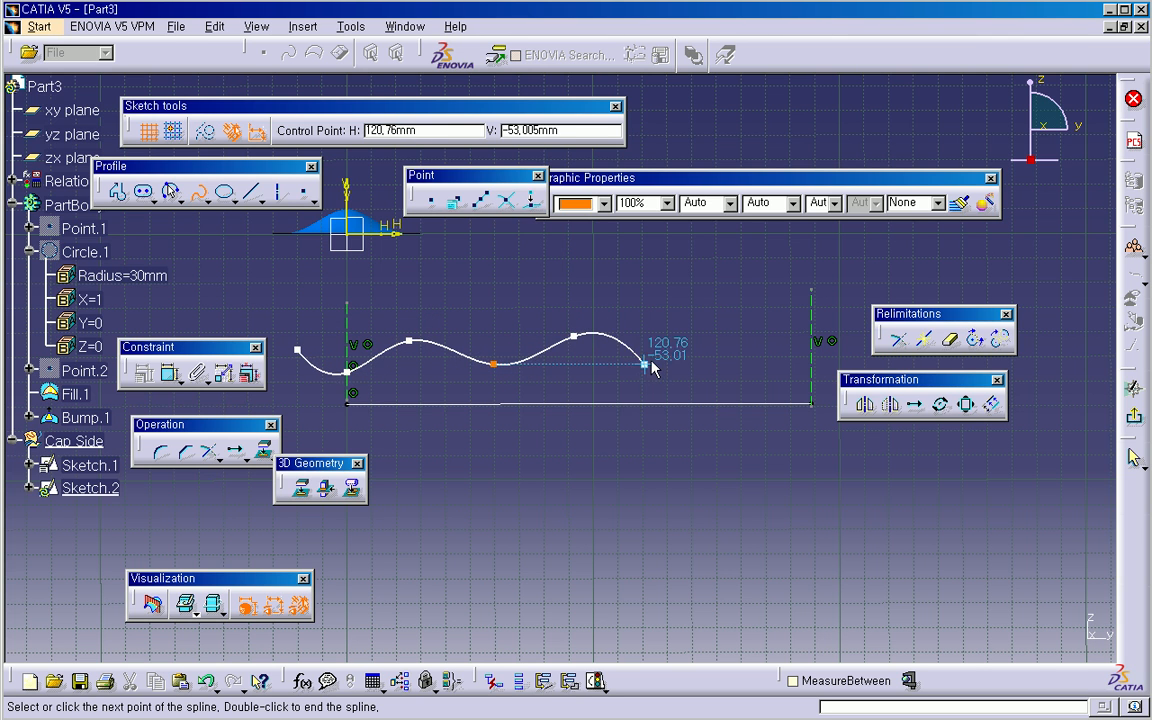
{"action": "left_click", "coordinate": [730, 337]}
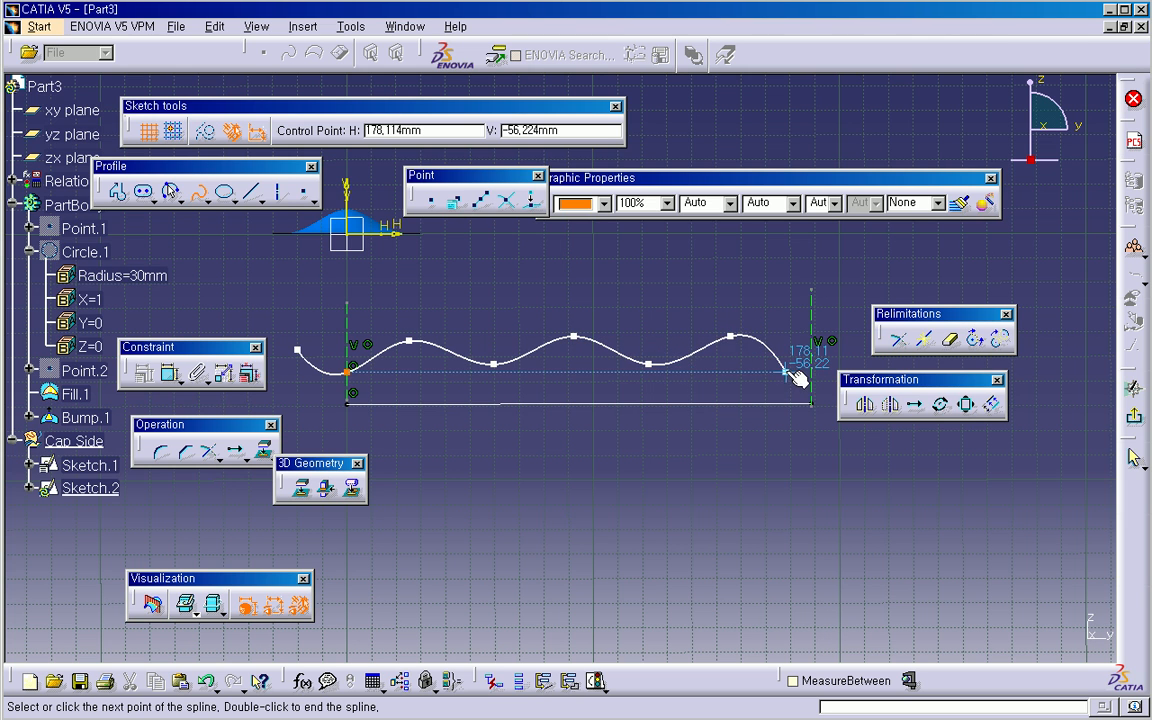
{"action": "left_click", "coordinate": [785, 372]}
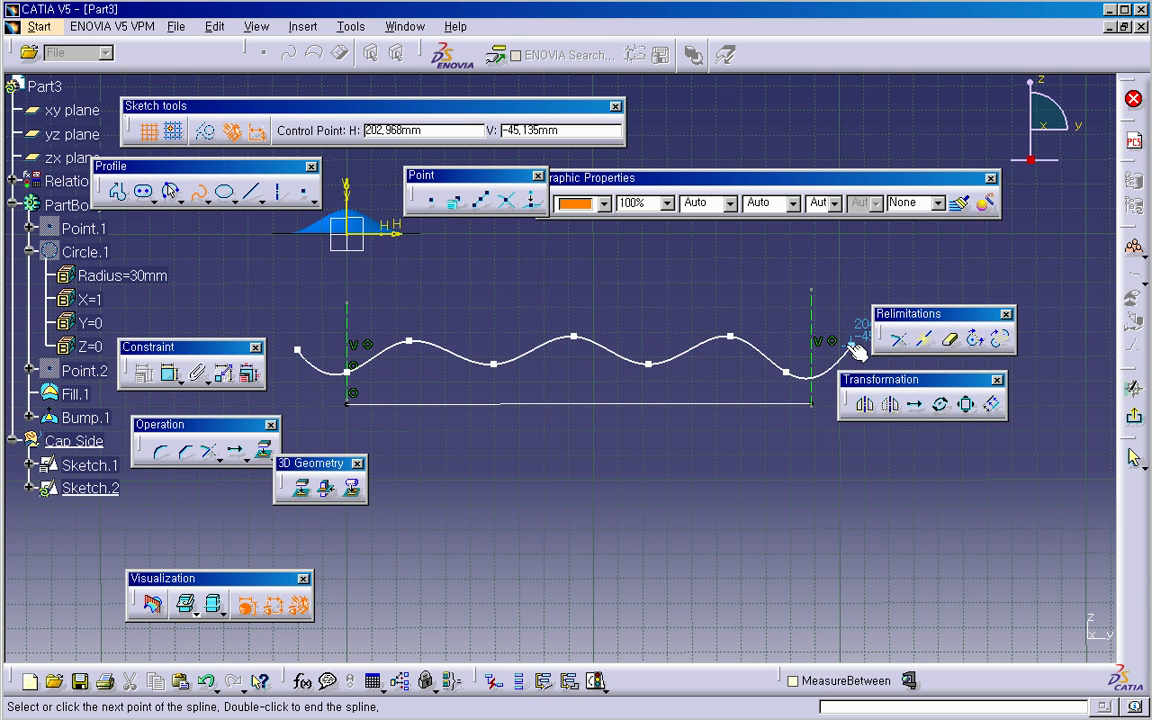
{"action": "double_click", "coordinate": [836, 343]}
{"action": "mouse_move", "coordinate": [836, 343]}
{"action": "middle_mouse_down"}
{"action": "mouse_move", "coordinate": [774, 507]}
{"action": "mouse_move", "coordinate": [710, 458]}
{"action": "mouse_move", "coordinate": [830, 460]}
{"action": "middle_mouse_up"}
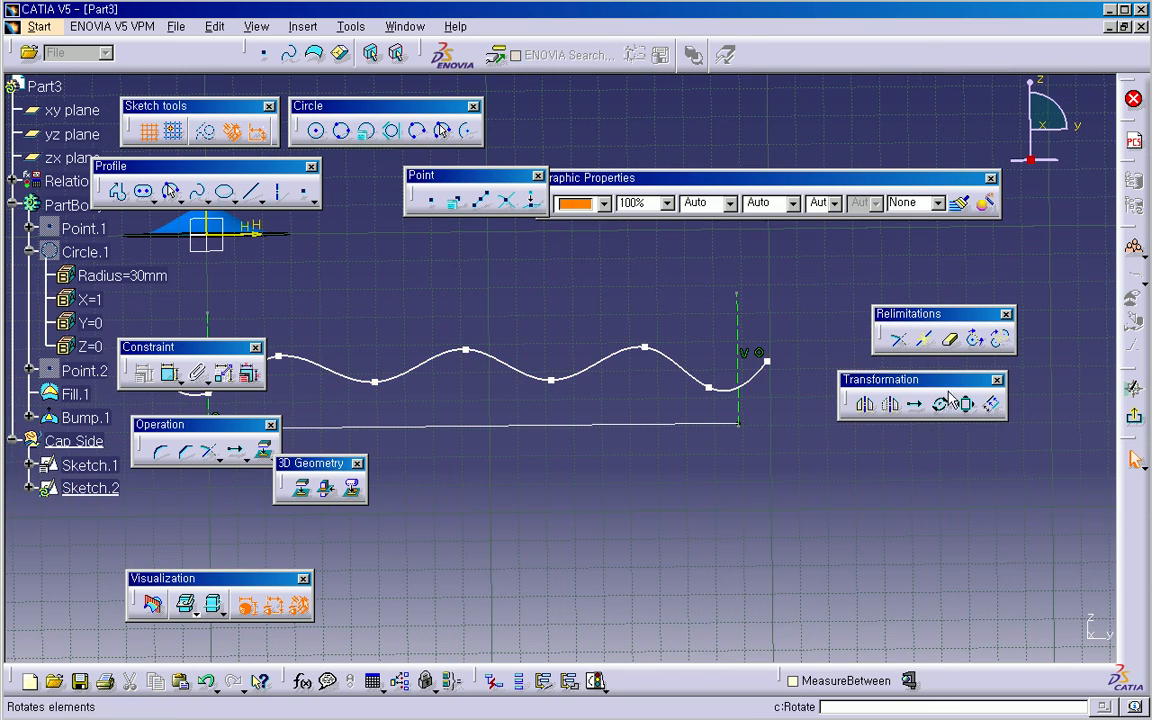
Step: Quick Trim both spline ends that project outside the vertical construction lines
{"action": "left_click", "coordinate": [949, 339]}
{"action": "mouse_move", "coordinate": [740, 386]}
{"action": "middle_mouse_down"}
{"action": "mouse_move", "coordinate": [805, 368]}
{"action": "mouse_move", "coordinate": [638, 442]}
{"action": "mouse_move", "coordinate": [957, 365]}
{"action": "middle_mouse_up"}
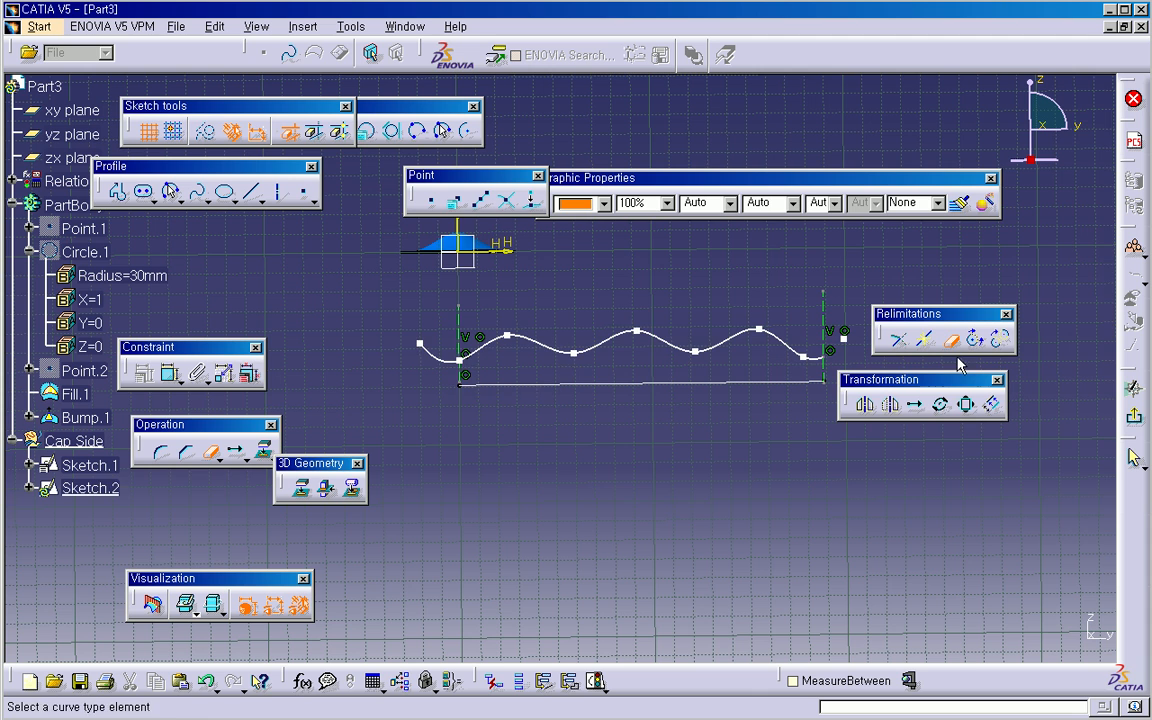
{"action": "left_click", "coordinate": [440, 352]}
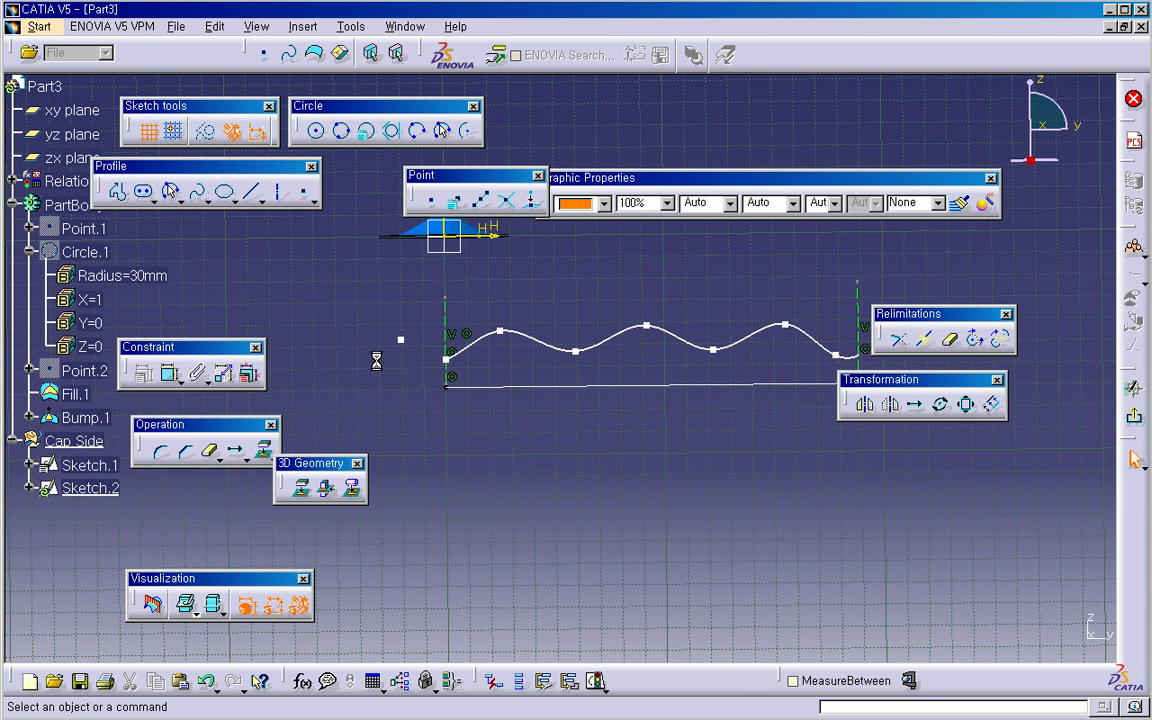
{"action": "left_click_drag", "start_coordinate": [417, 387], "coordinate": [418, 388]}
{"action": "middle_click_drag", "start_coordinate": [369, 416], "coordinate": [287, 393]}
Step: Convert the two leftover spline end points outside the vertical lines to construction elements and exit the sketch
{"action": "left_click_drag", "start_coordinate": [788, 274], "coordinate": [812, 328], "text": "ctrl"}
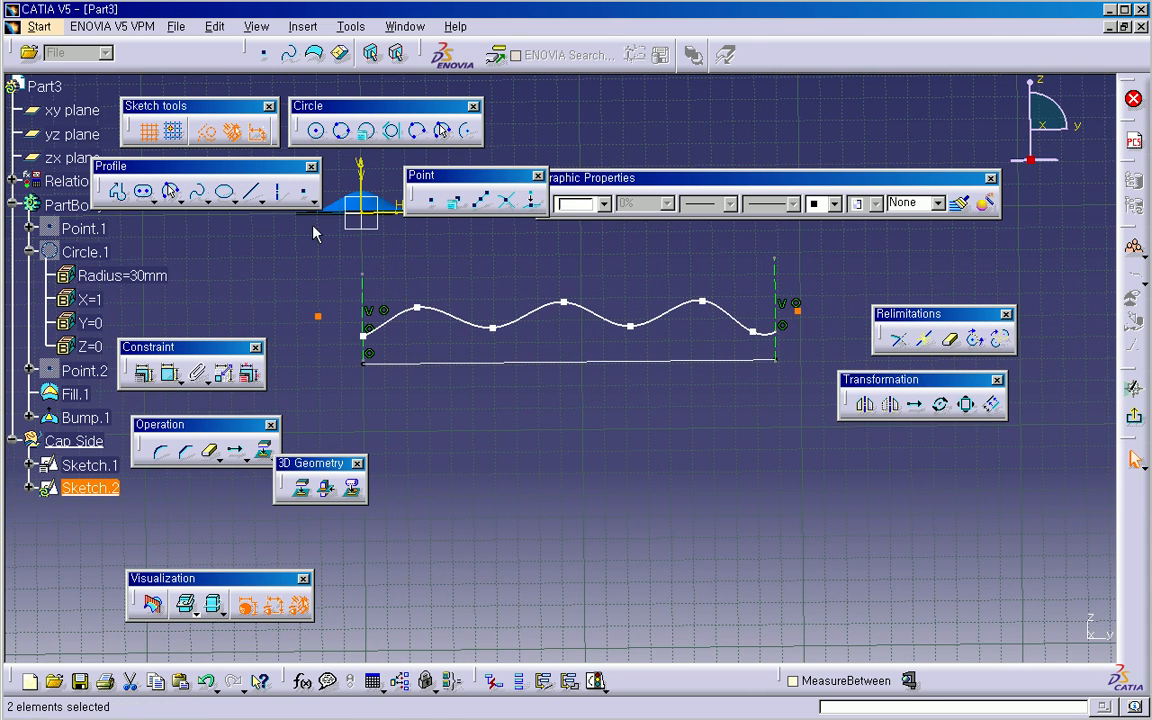
{"action": "left_click", "coordinate": [207, 138]}
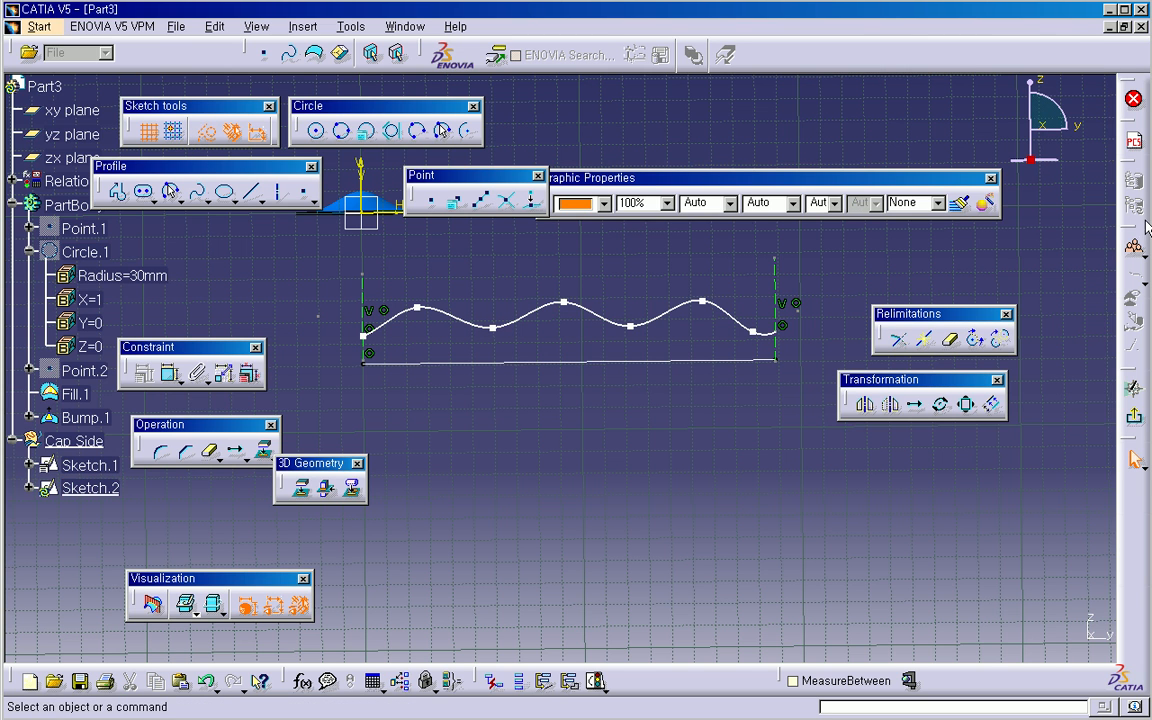
{"action": "left_click", "coordinate": [1134, 415]}
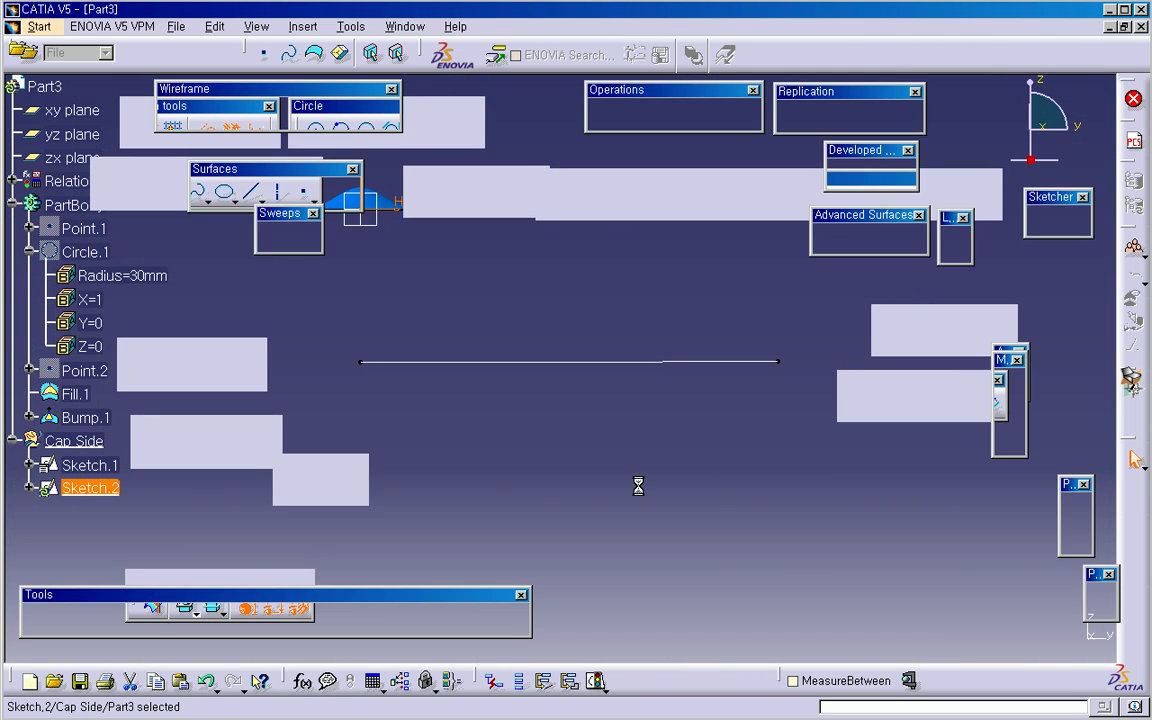
Step: Create a law with the straight line Sketch.1 as reference and the wavy curve Sketch.2 as definition
{"action": "mouse_move", "coordinate": [584, 481]}
{"action": "middle_mouse_down"}
{"action": "mouse_move", "coordinate": [527, 489]}
{"action": "mouse_move", "coordinate": [601, 529]}
{"action": "middle_mouse_up"}
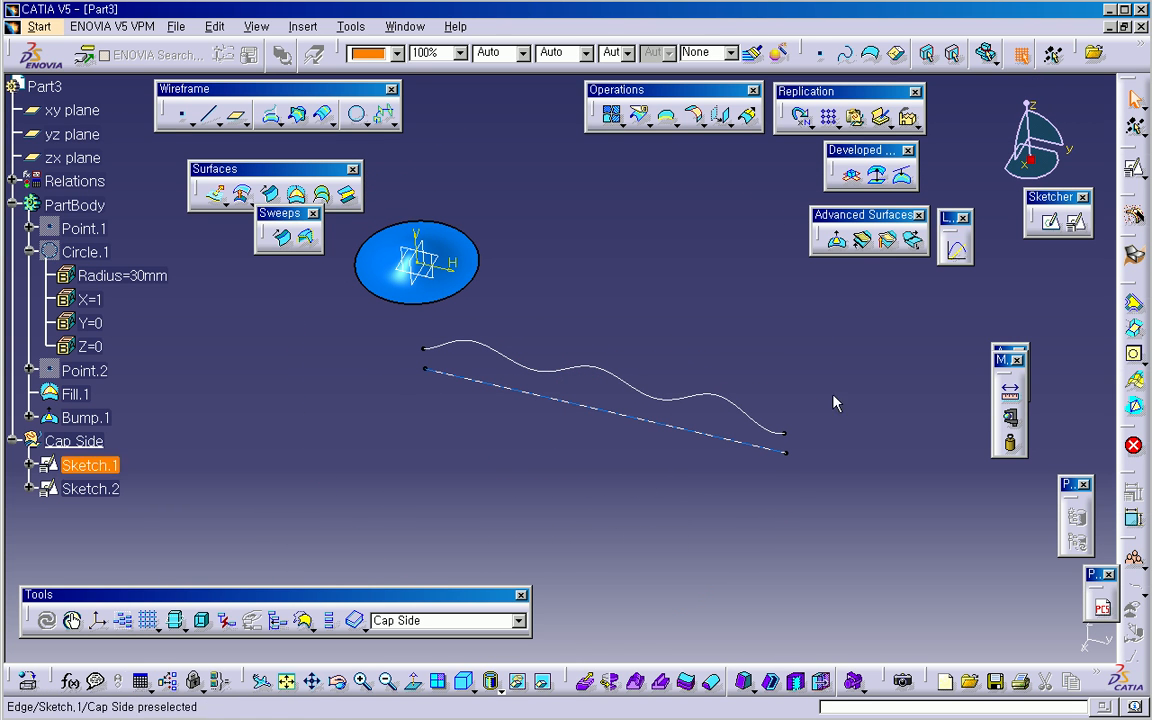
{"action": "mouse_move", "coordinate": [663, 454]}
{"action": "middle_mouse_down"}
{"action": "mouse_move", "coordinate": [597, 455]}
{"action": "mouse_move", "coordinate": [584, 504]}
{"action": "middle_mouse_up"}
{"action": "left_click", "coordinate": [585, 441]}
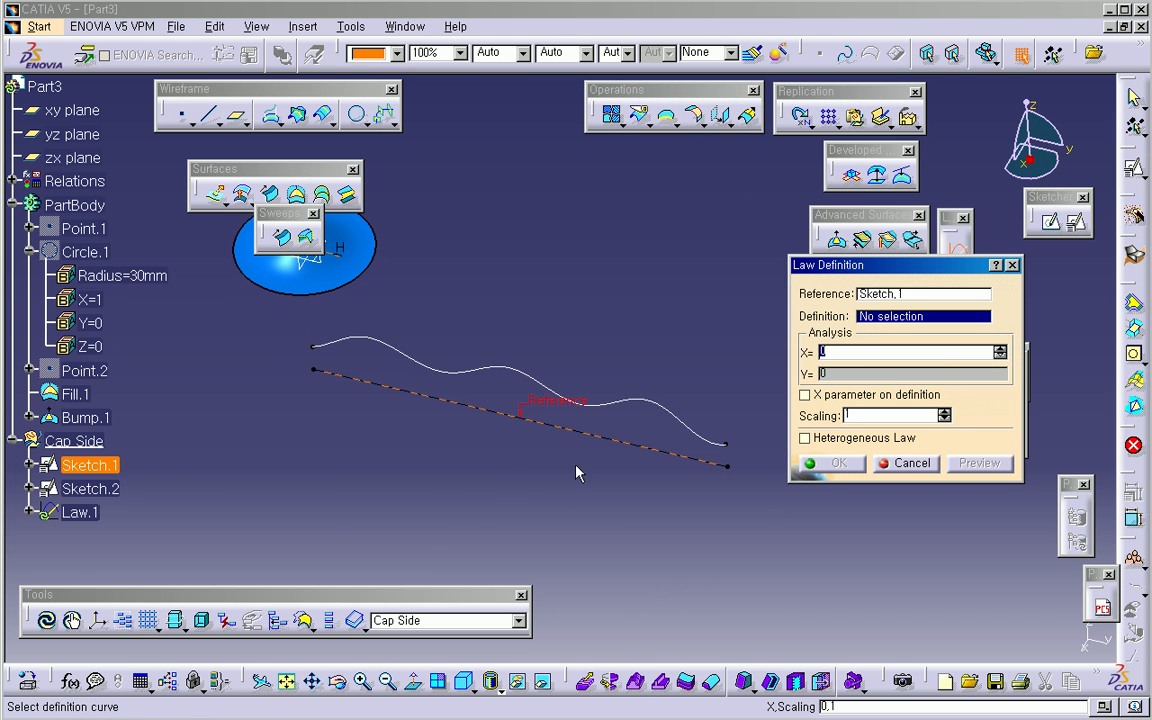
{"action": "left_click", "coordinate": [630, 403]}
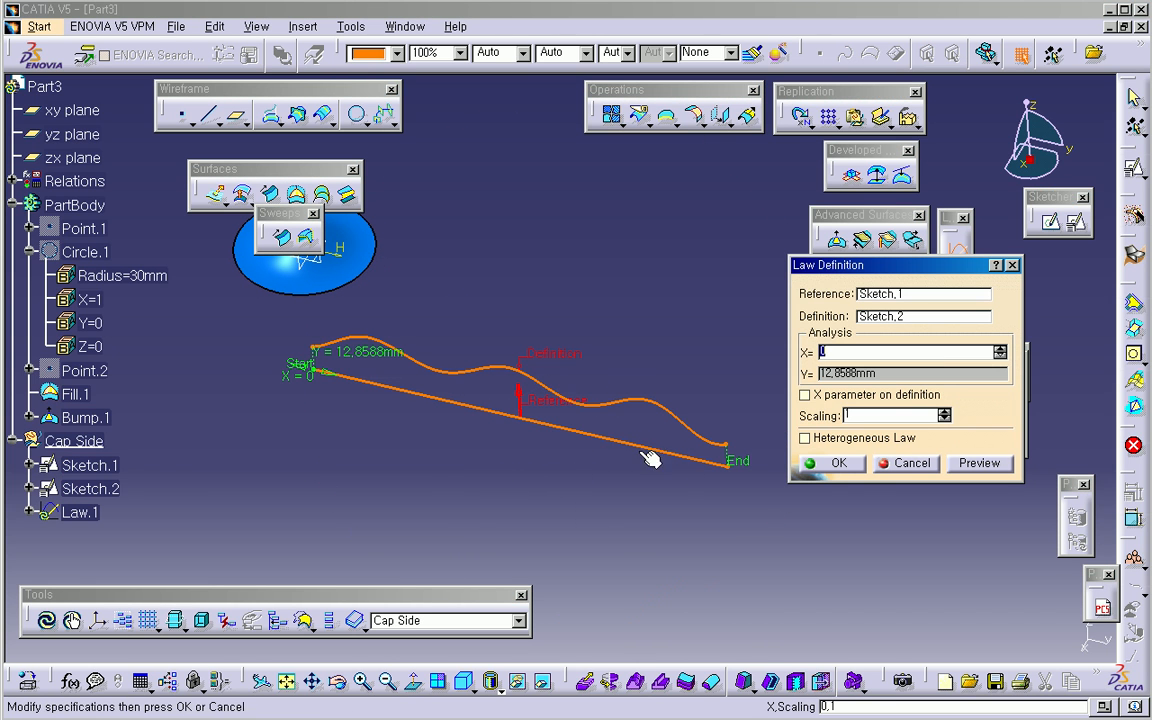
{"action": "left_click", "coordinate": [838, 464]}
Step: Set up a line-profile sweep with reference surface, using the bumped top's edge as guide curve and Bump.1 as reference surface
{"action": "middle_click_drag", "start_coordinate": [733, 481], "coordinate": [680, 503]}
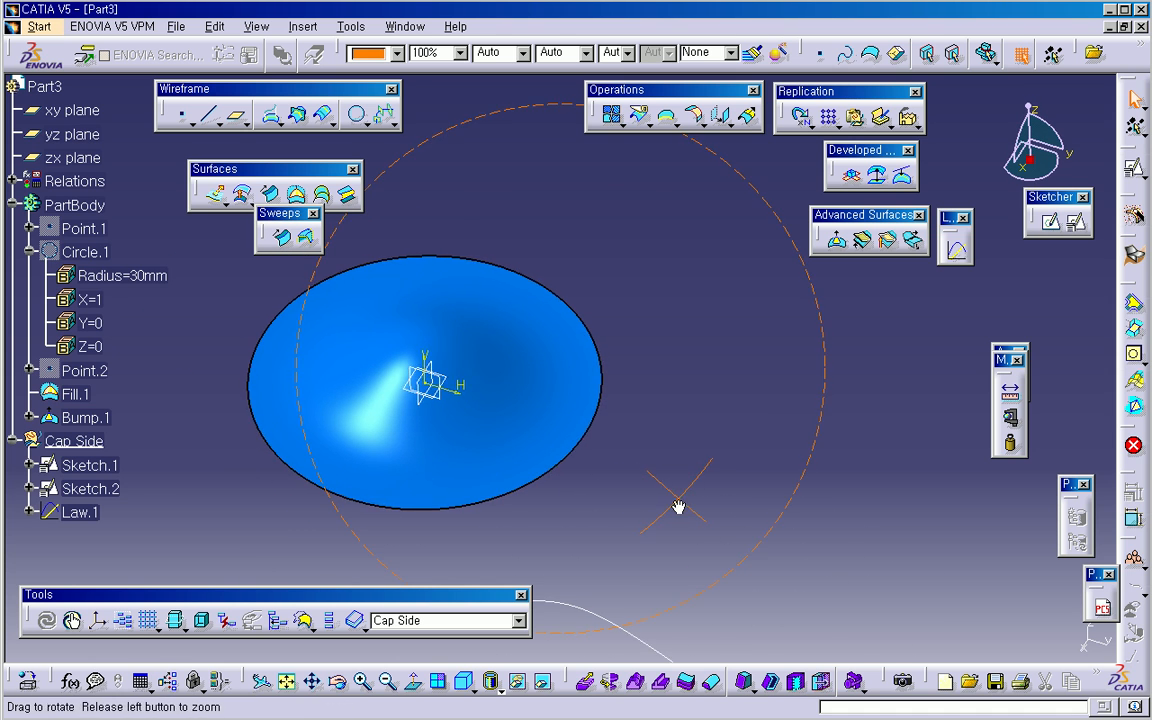
{"action": "middle_click_drag", "start_coordinate": [633, 455], "coordinate": [626, 485]}
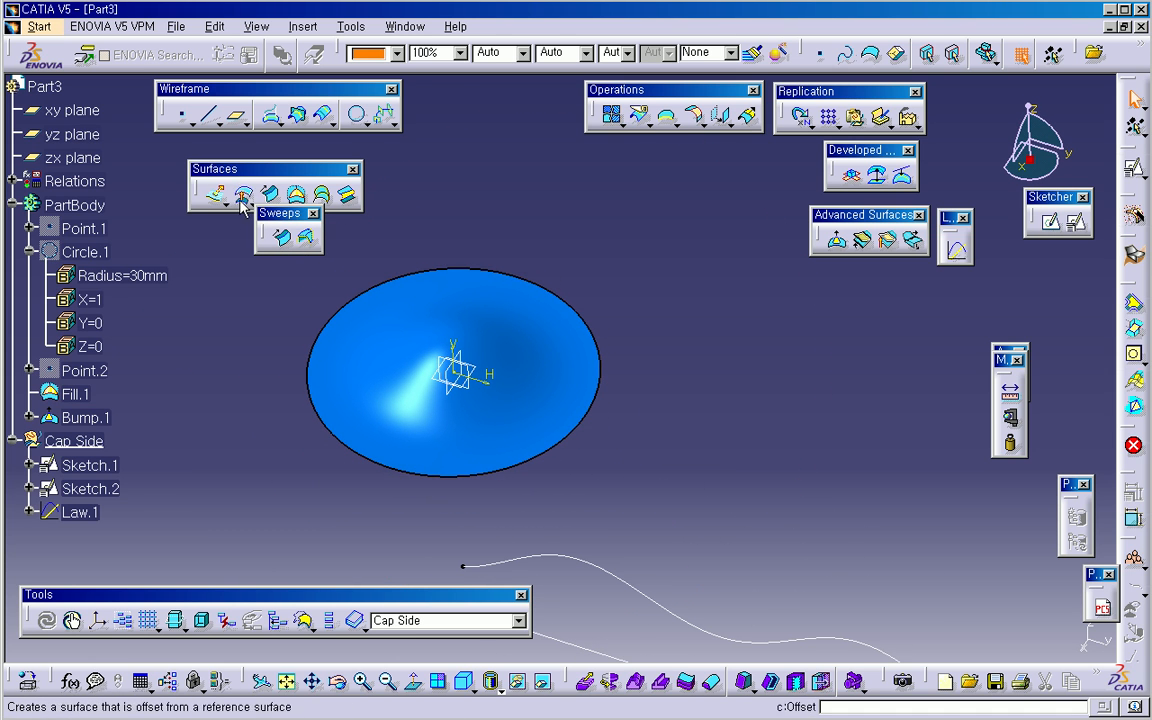
{"action": "left_click", "coordinate": [283, 237]}
{"action": "middle_click_drag", "start_coordinate": [540, 404], "coordinate": [512, 384]}
{"action": "left_click", "coordinate": [791, 85]}
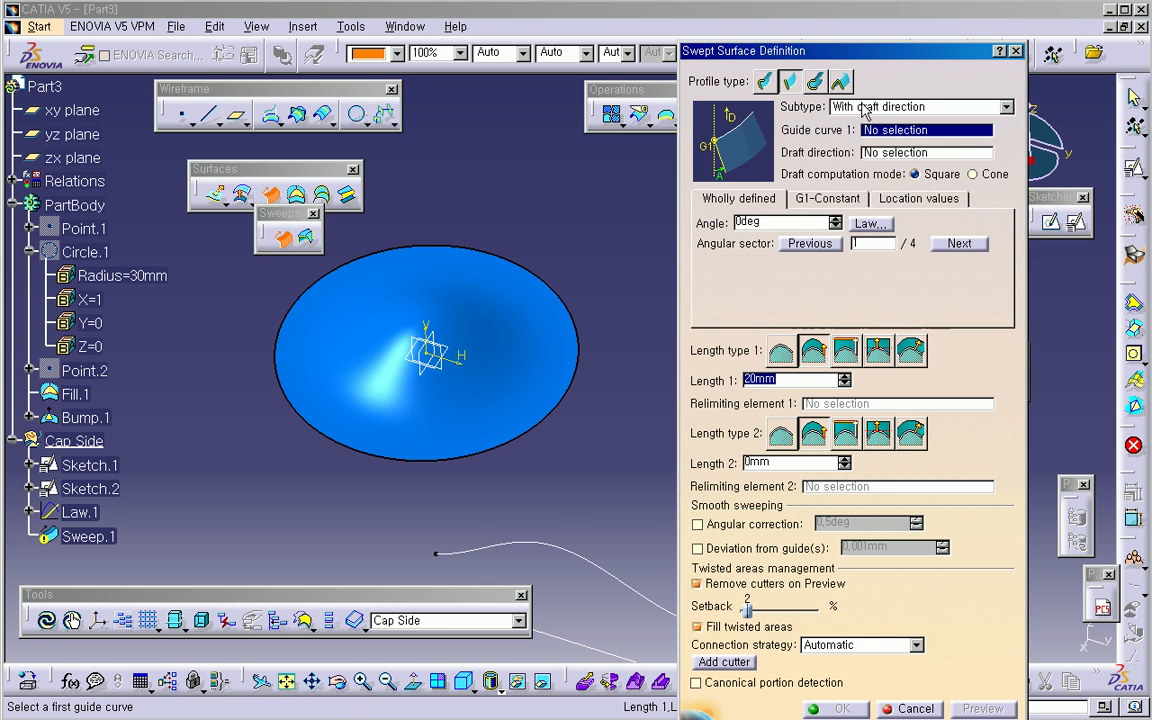
{"action": "left_click", "coordinate": [878, 106]}
{"action": "left_click", "coordinate": [875, 145]}
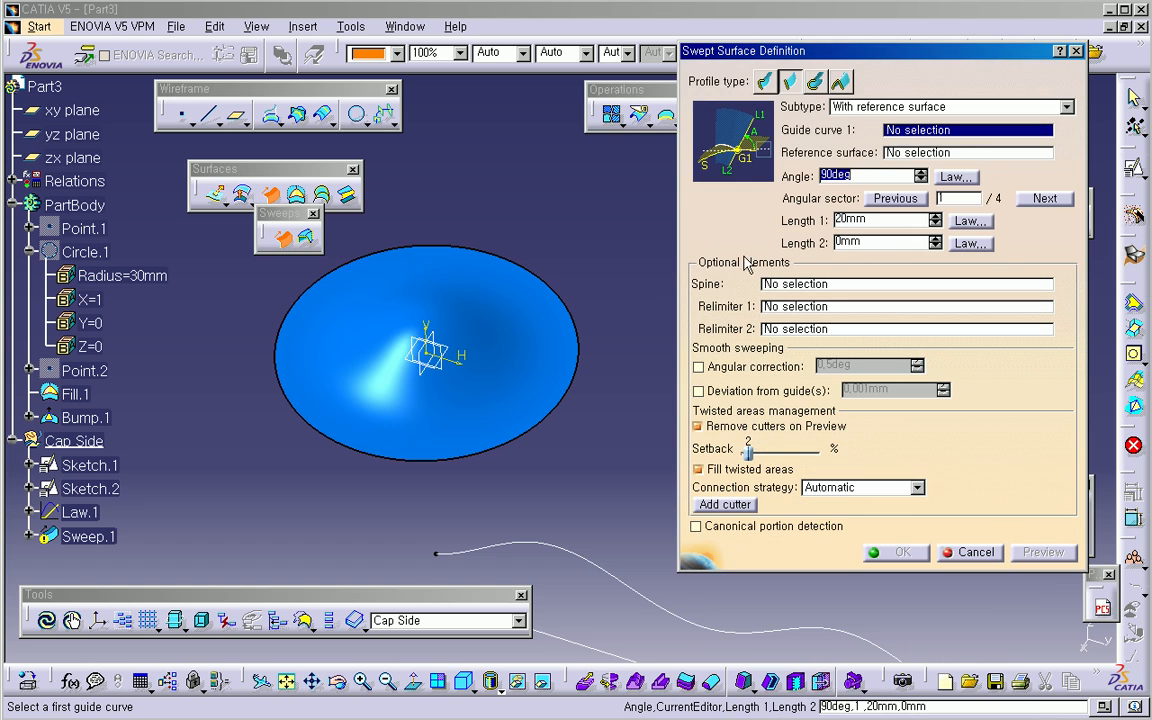
{"action": "middle_click_drag", "start_coordinate": [616, 376], "coordinate": [823, 210]}
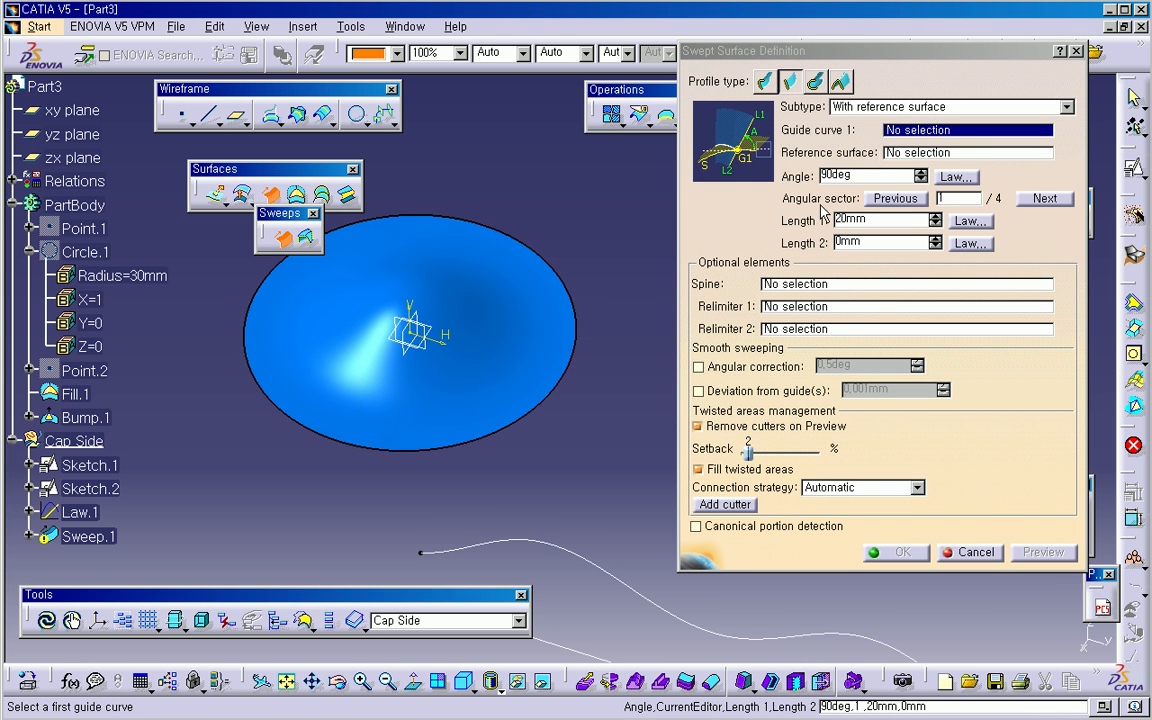
{"action": "left_click", "coordinate": [573, 362]}
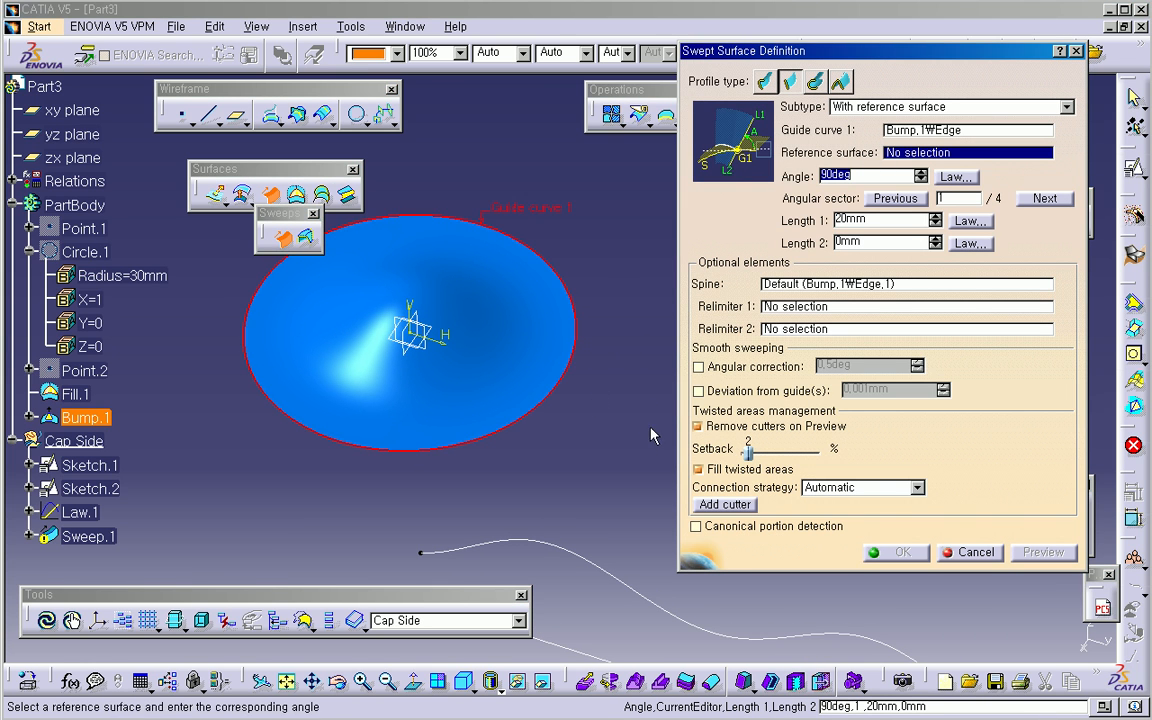
{"action": "left_click", "coordinate": [538, 371]}
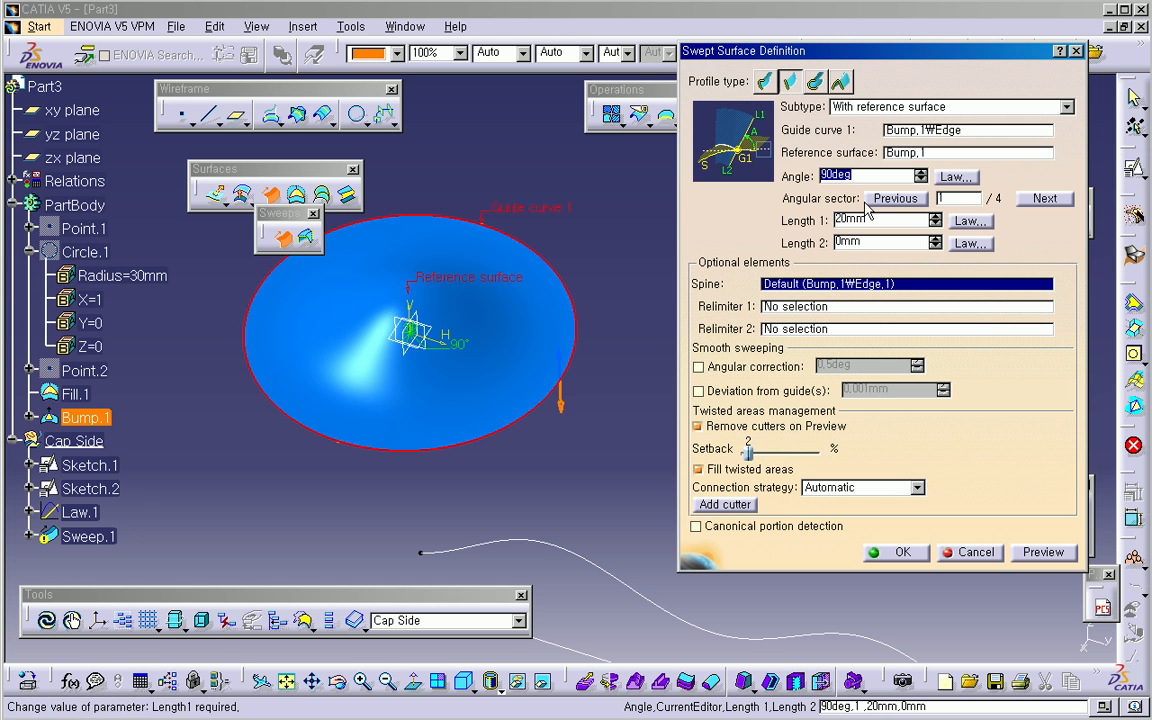
Step: Drive the sweep's angle with an Advanced law using Law.1 and create the swept surface
{"action": "left_click", "coordinate": [955, 177]}
{"action": "left_click", "coordinate": [1013, 648]}
{"action": "left_click", "coordinate": [78, 512]}
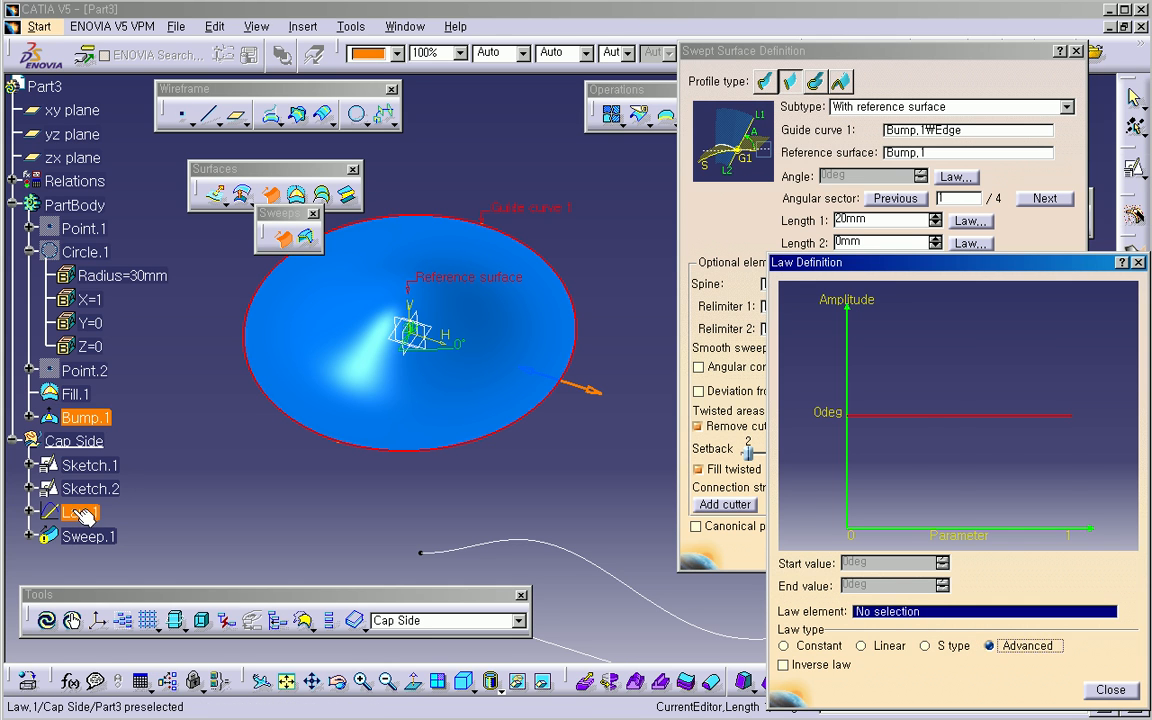
{"action": "left_click", "coordinate": [1110, 690]}
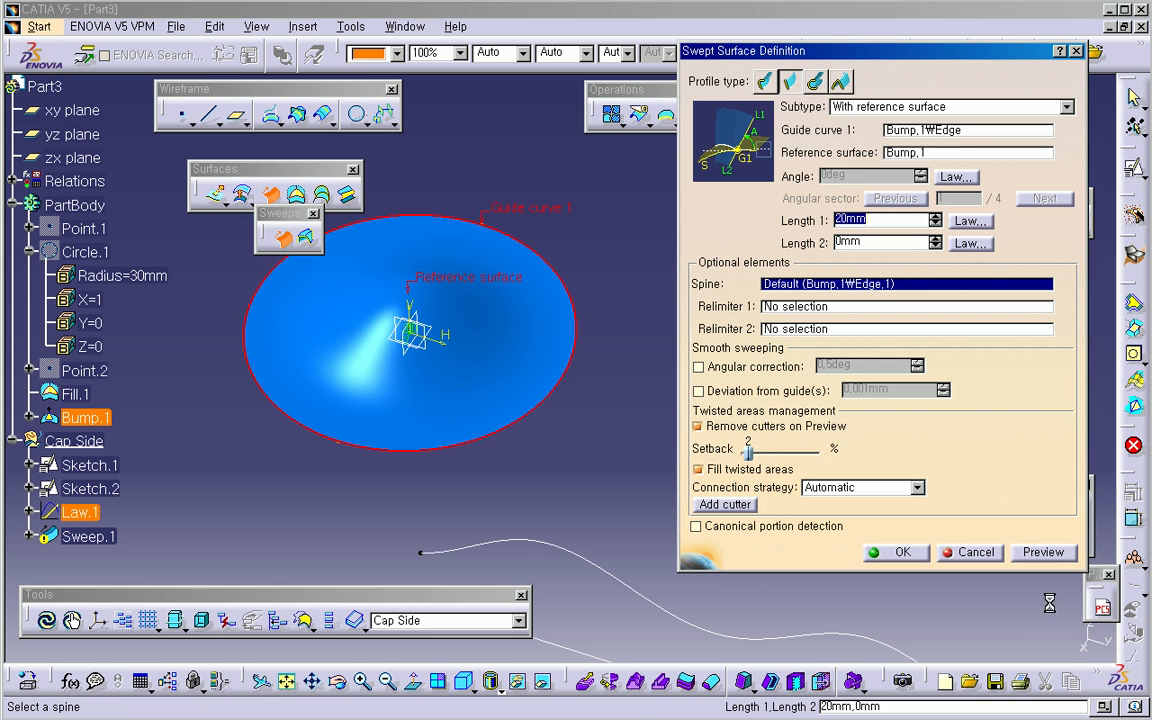
{"action": "middle_click_drag", "start_coordinate": [540, 422], "coordinate": [561, 424]}
{"action": "left_click", "coordinate": [677, 637]}
{"action": "middle_click_drag", "start_coordinate": [430, 470], "coordinate": [507, 392]}
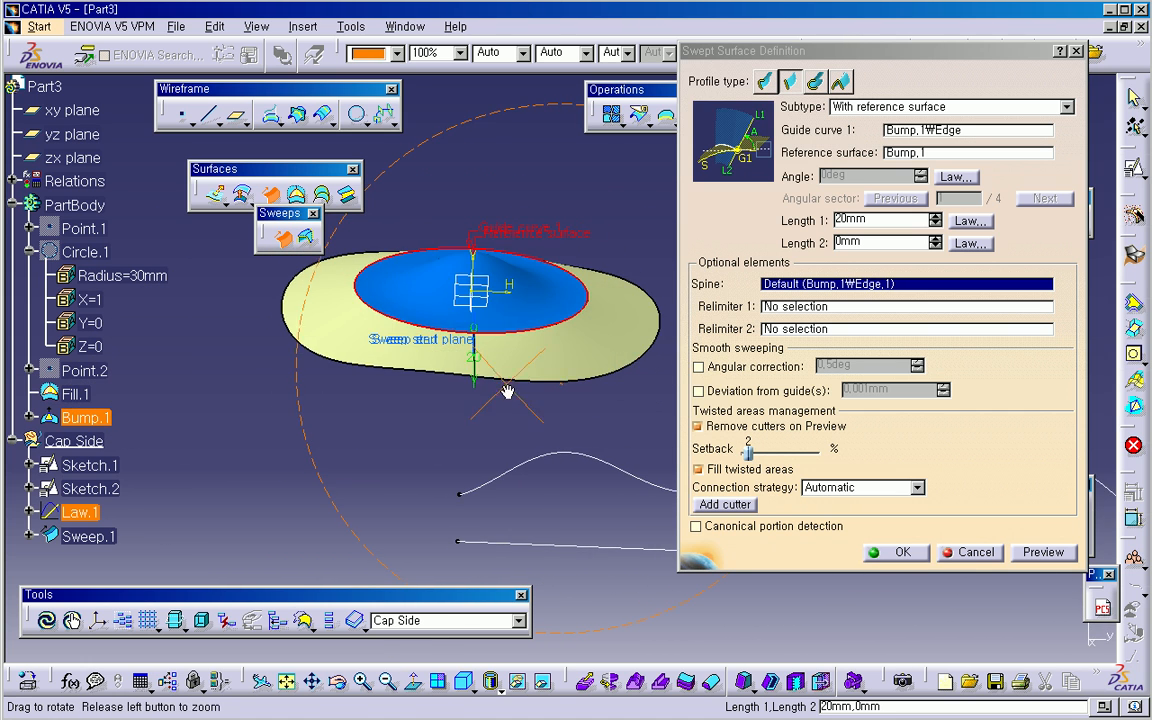
{"action": "left_click", "coordinate": [895, 552]}
{"action": "middle_click_drag", "start_coordinate": [527, 494], "coordinate": [486, 437]}
{"action": "double_click", "coordinate": [512, 412]}
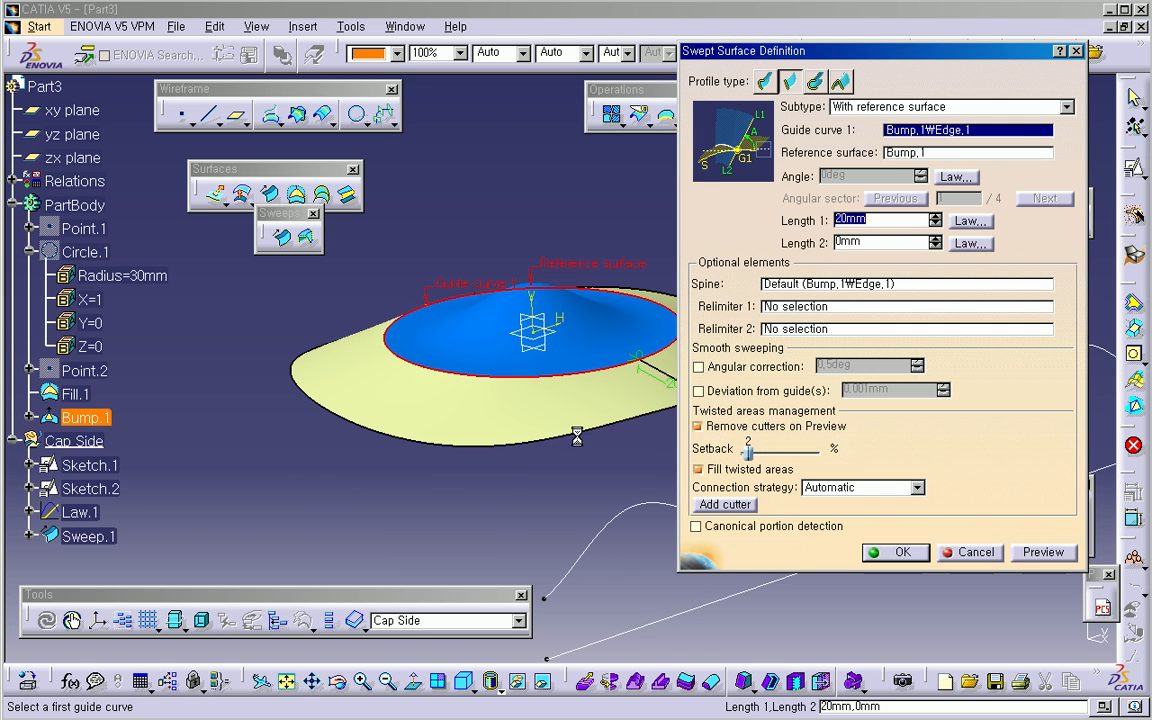
{"action": "left_click", "coordinate": [893, 552]}
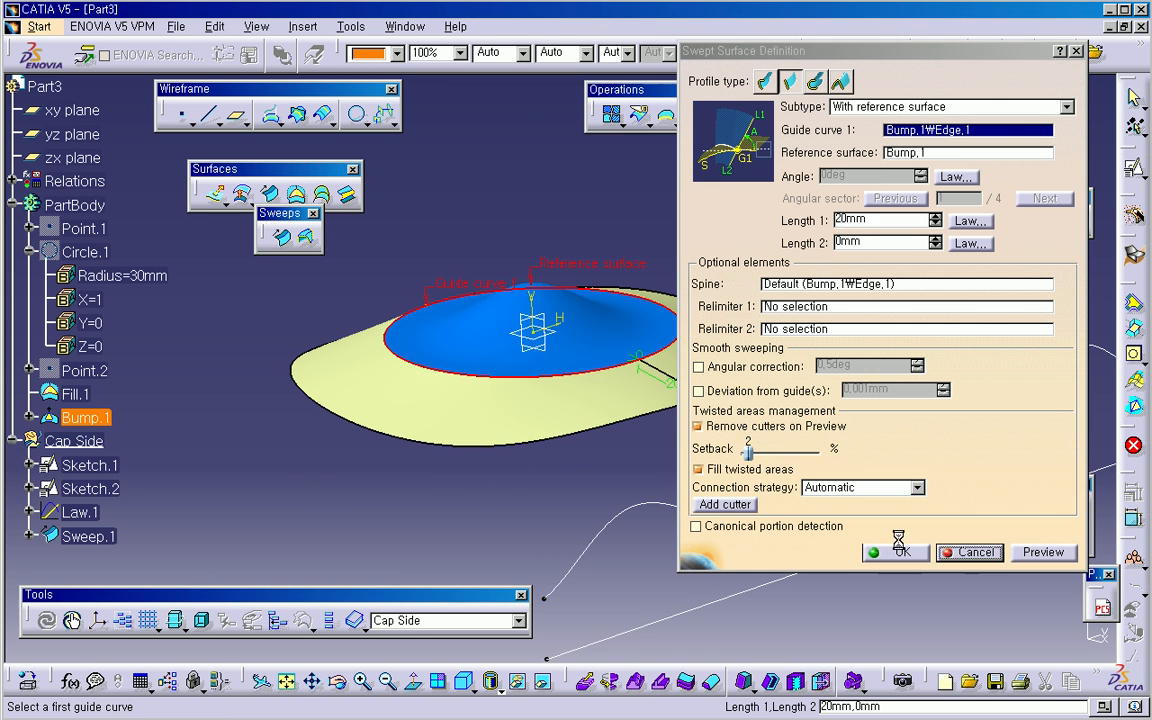
{"action": "middle_click_drag", "start_coordinate": [751, 514], "coordinate": [617, 525]}
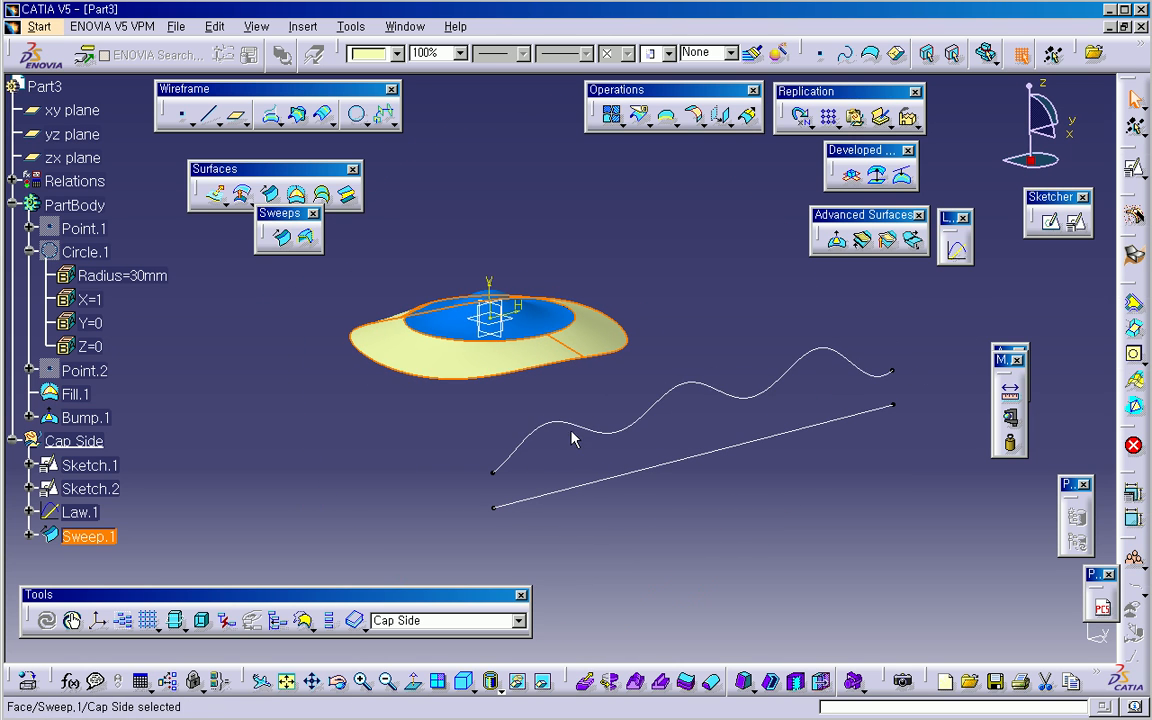
Step: Reshape the spline in the wavy sketch by raising its first and last crests and lowering the two troughs between them
{"action": "double_click", "coordinate": [526, 433]}
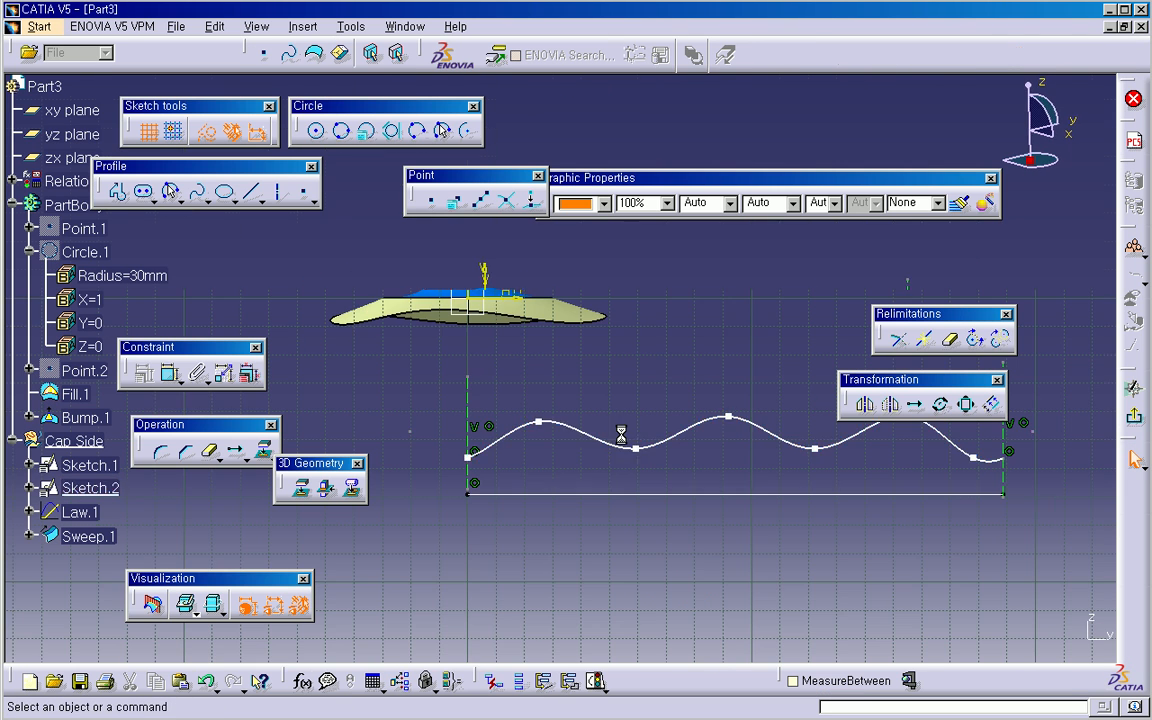
{"action": "left_click_drag", "start_coordinate": [521, 413], "coordinate": [528, 360]}
{"action": "left_click_drag", "start_coordinate": [640, 450], "coordinate": [641, 463]}
{"action": "middle_click_drag", "start_coordinate": [855, 461], "coordinate": [698, 461]}
{"action": "left_click_drag", "start_coordinate": [713, 455], "coordinate": [710, 484]}
{"action": "middle_click_drag", "start_coordinate": [799, 427], "coordinate": [713, 430]}
{"action": "left_click_drag", "start_coordinate": [740, 413], "coordinate": [761, 390]}
{"action": "left_click", "coordinate": [922, 512]}
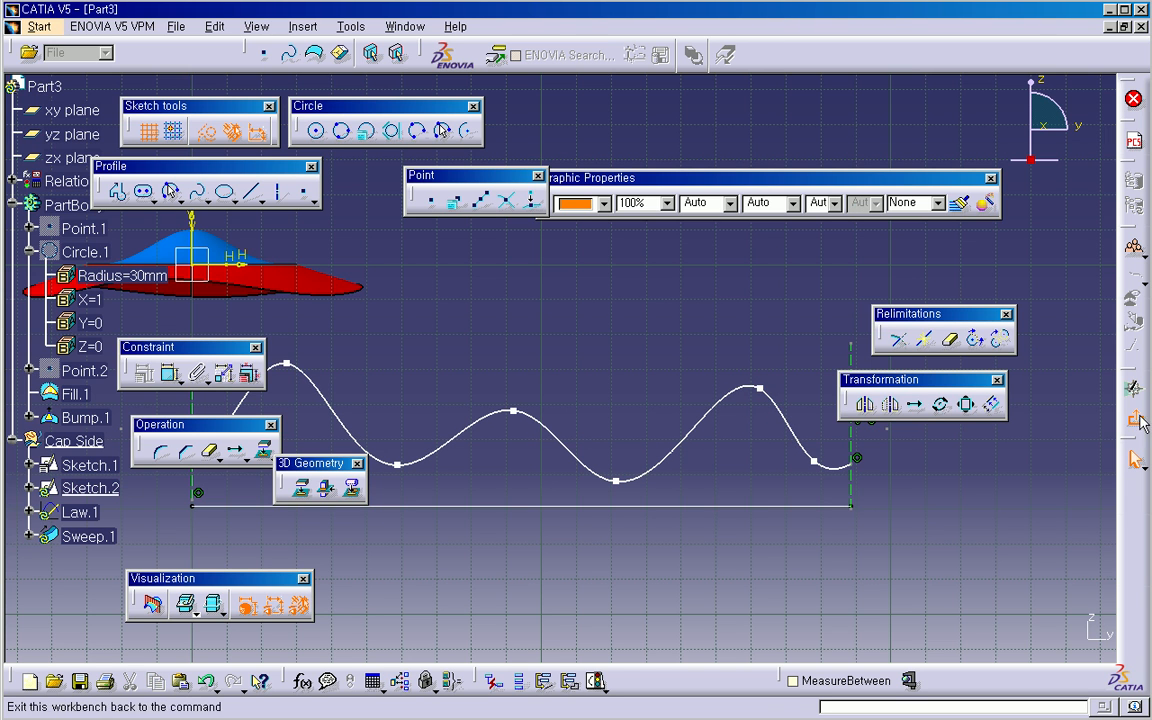
Step: Exit the sketch and hide the Cap Side geometrical set
{"action": "mouse_move", "coordinate": [411, 413]}
{"action": "middle_mouse_down"}
{"action": "mouse_move", "coordinate": [476, 477]}
{"action": "mouse_move", "coordinate": [576, 460]}
{"action": "mouse_move", "coordinate": [404, 478]}
{"action": "middle_mouse_up"}
{"action": "right_click", "coordinate": [117, 443]}
{"action": "left_click", "coordinate": [141, 486]}
{"action": "middle_click_drag", "start_coordinate": [321, 512], "coordinate": [515, 481]}
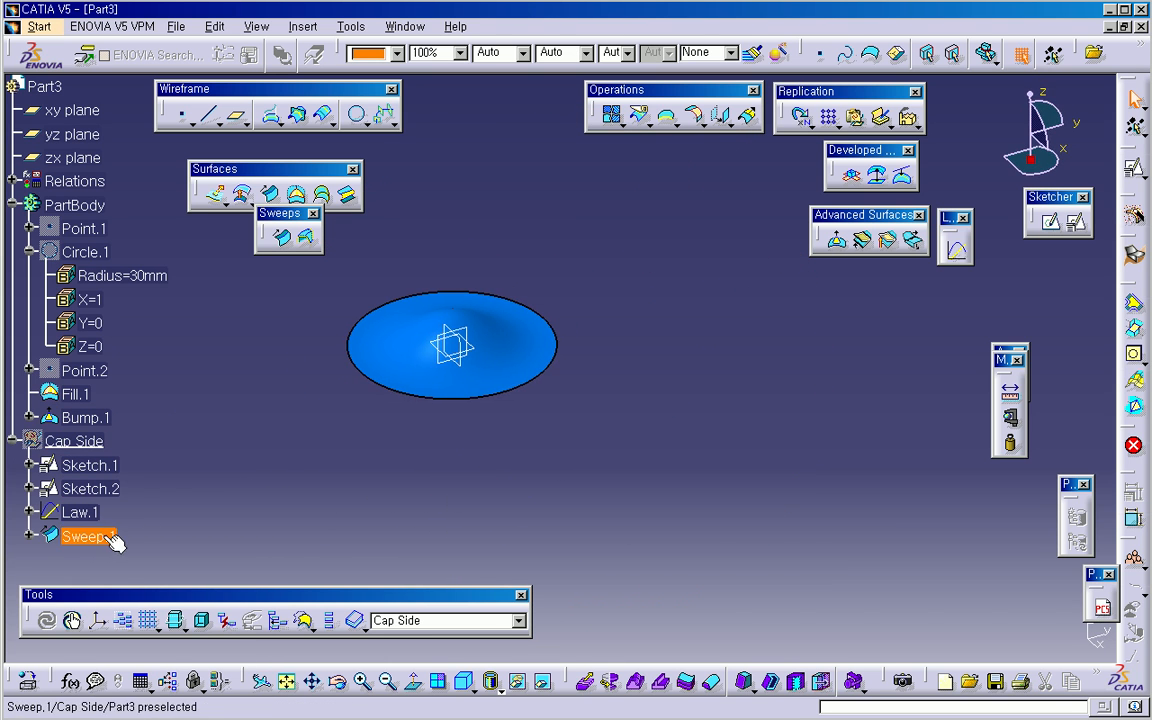
Step: Delete Sweep.1 from the Cap Side set and define PartBody as the in-work object
{"action": "key", "text": "Delete"}
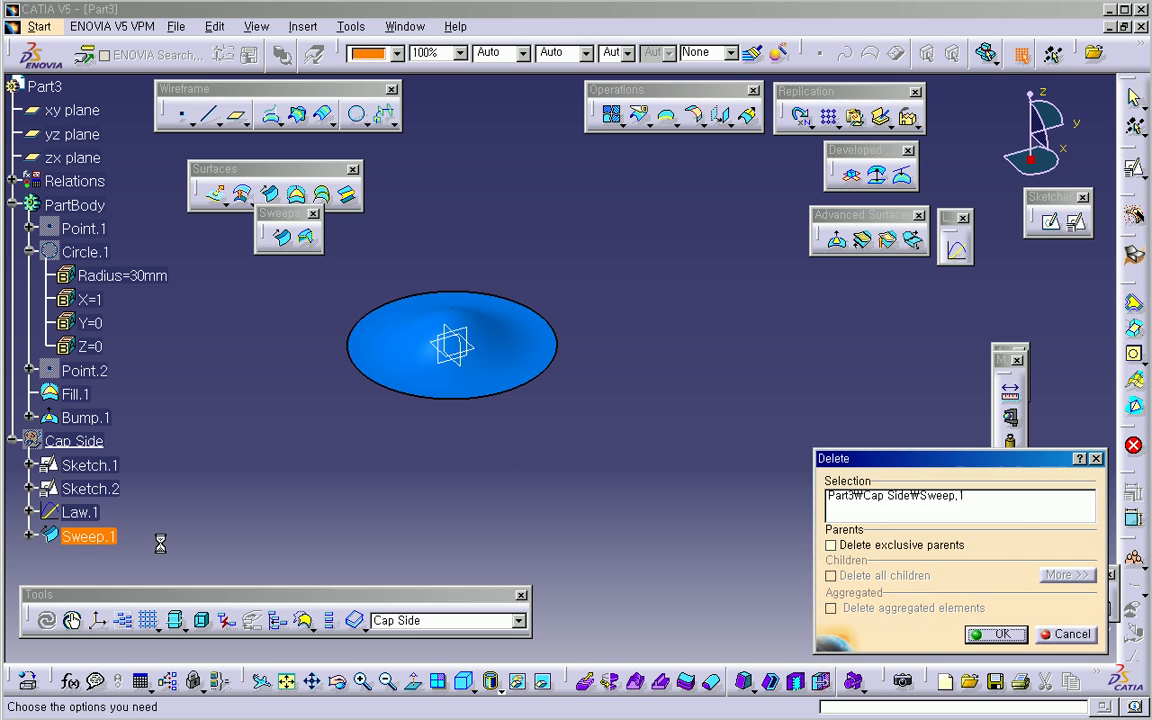
{"action": "key", "text": "Return"}
{"action": "right_click", "coordinate": [104, 218]}
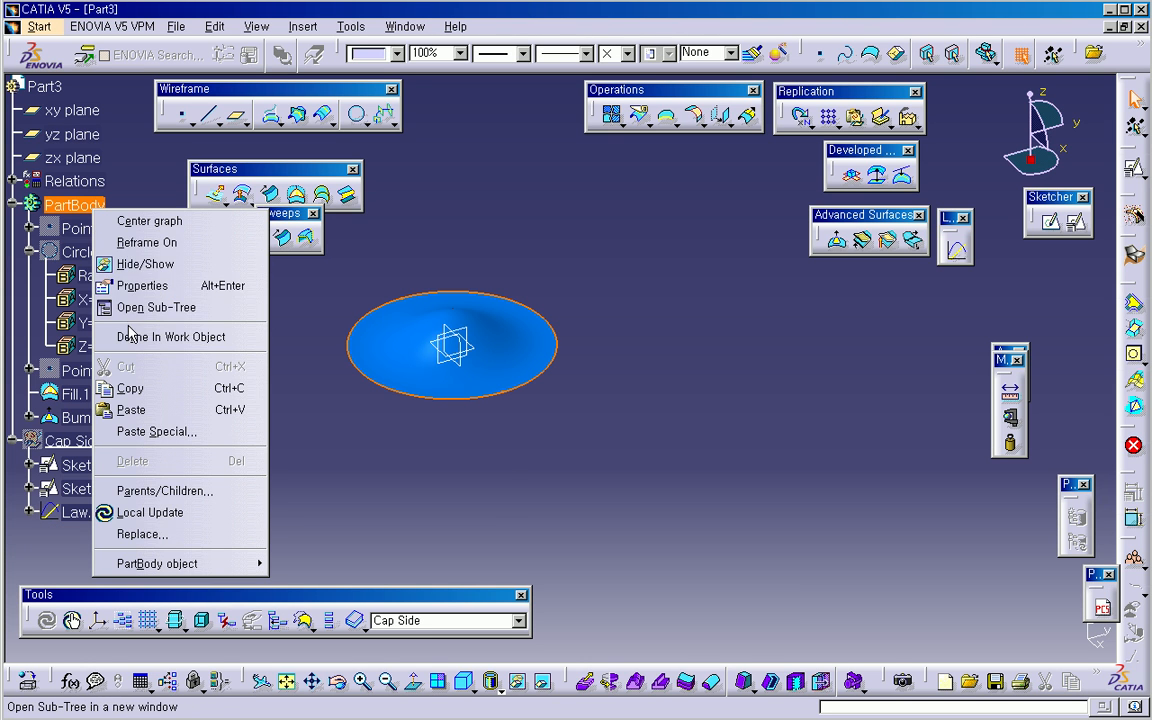
{"action": "left_click", "coordinate": [120, 337]}
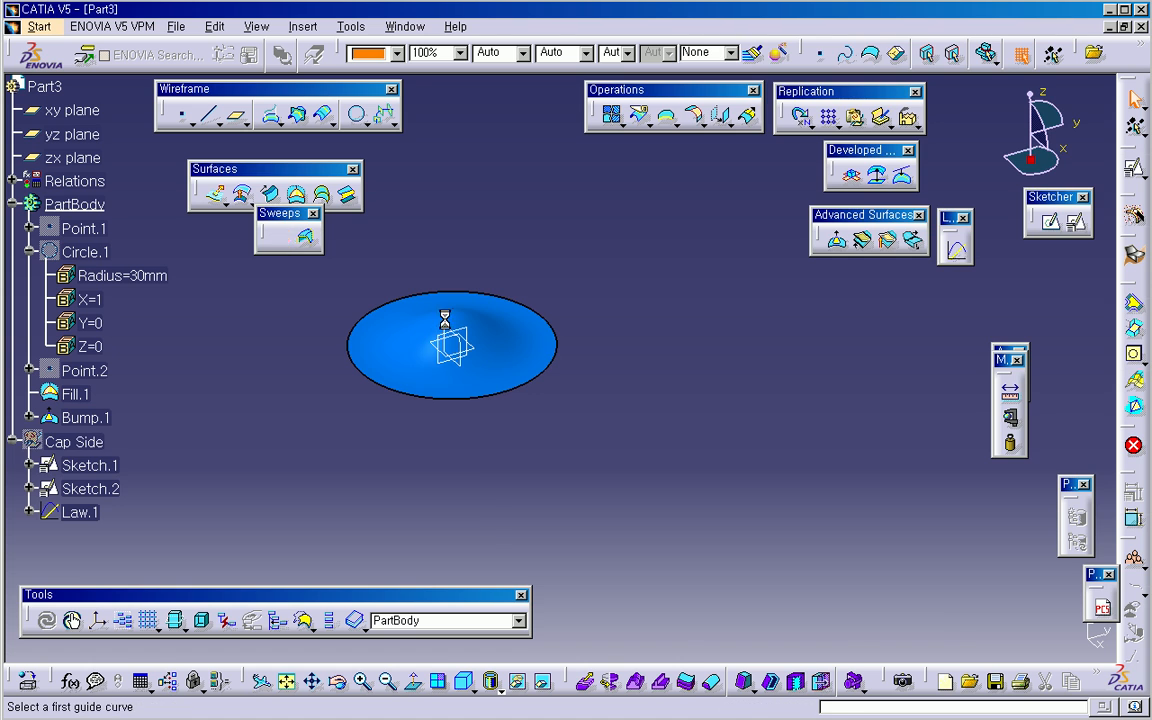
Step: Start a reference-surface line sweep in PartBody with the bumped top's edge as guide curve and Bump.1 as reference surface
{"action": "left_click", "coordinate": [281, 236]}
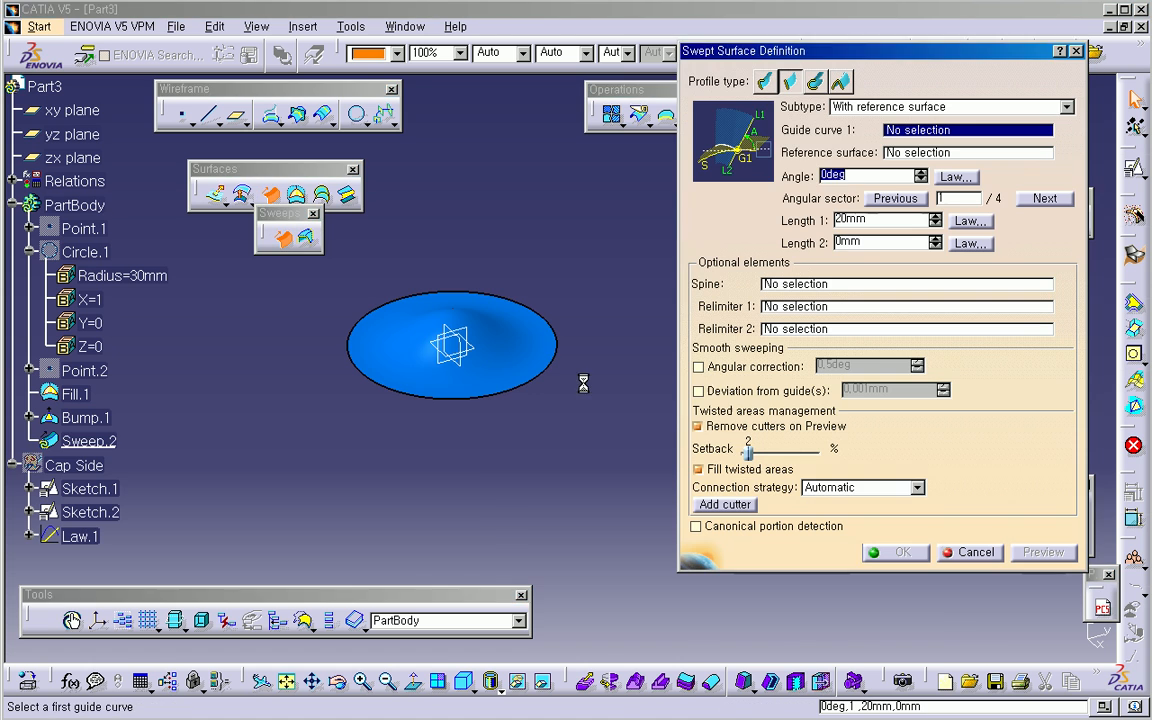
{"action": "left_click", "coordinate": [522, 364]}
{"action": "left_click", "coordinate": [493, 350]}
{"action": "mouse_move", "coordinate": [541, 447]}
{"action": "middle_mouse_down"}
{"action": "mouse_move", "coordinate": [548, 458]}
{"action": "mouse_move", "coordinate": [558, 436]}
{"action": "middle_mouse_up"}
Step: Set the new sweep's angle to an Advanced law driven by Law.1
{"action": "left_click", "coordinate": [950, 183]}
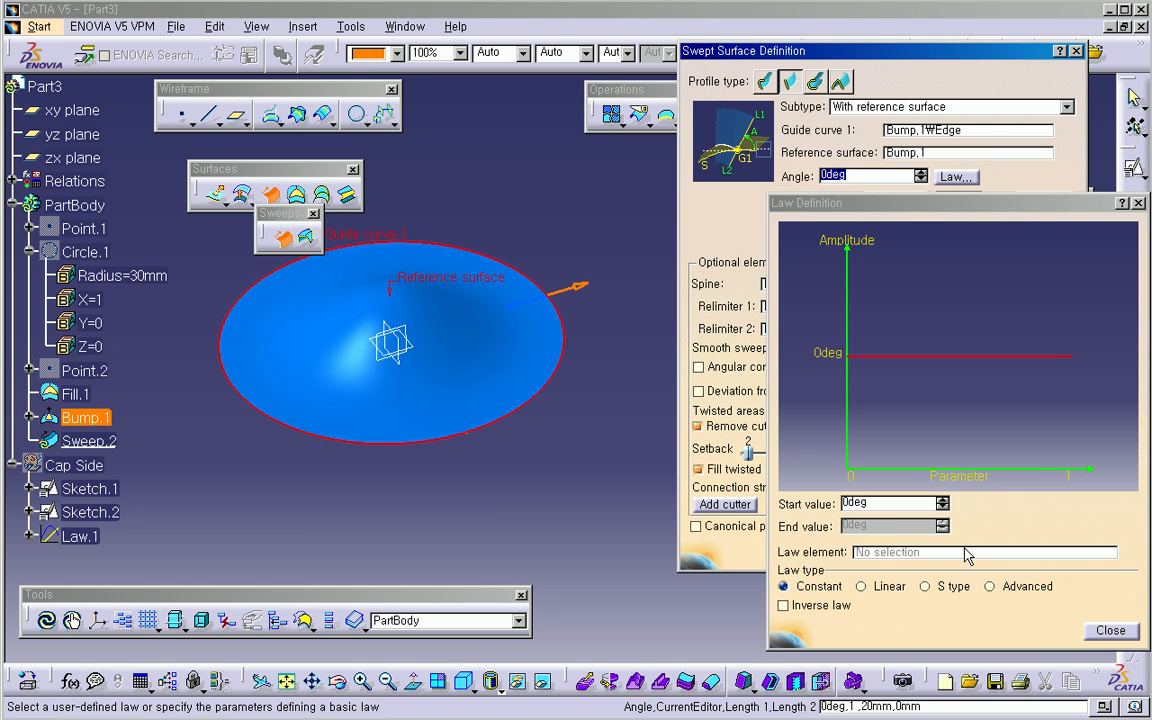
{"action": "left_click", "coordinate": [1018, 590]}
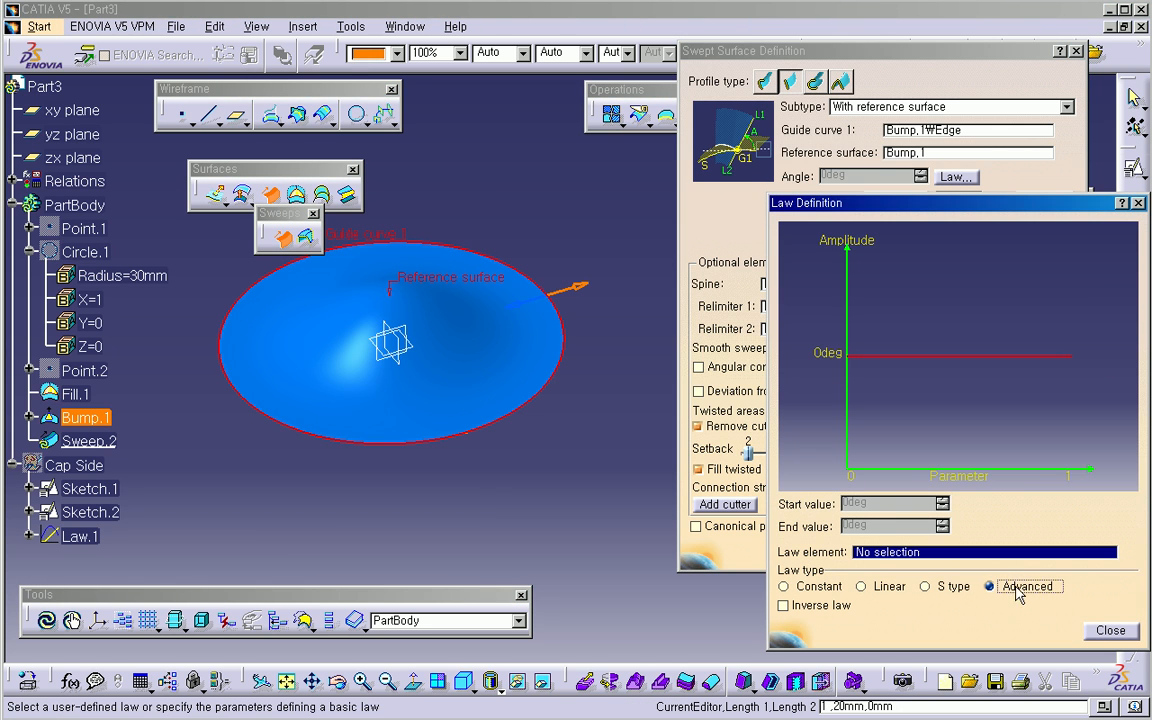
{"action": "left_click", "coordinate": [80, 537]}
{"action": "left_click", "coordinate": [1105, 630]}
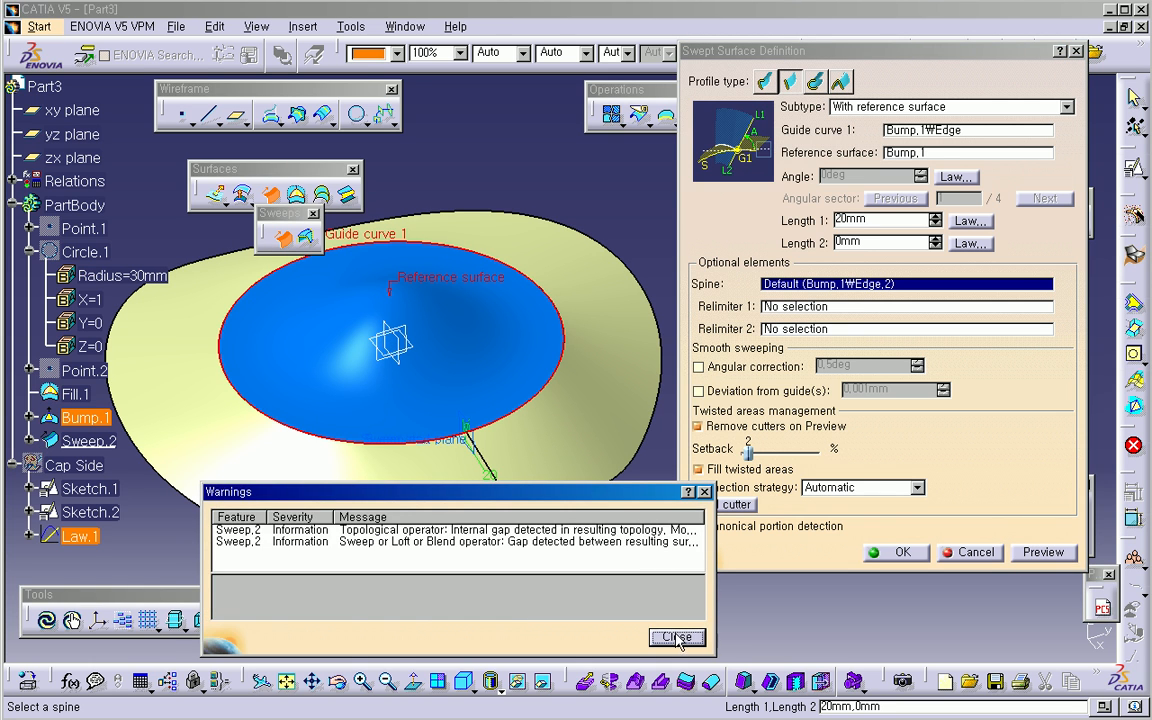
Step: Dismiss the sweep warnings, accept the law-driven sweep and inspect the wavy side surface from several angles
{"action": "left_click", "coordinate": [676, 637]}
{"action": "left_click", "coordinate": [897, 552]}
{"action": "middle_click_drag", "start_coordinate": [706, 581], "coordinate": [587, 464]}
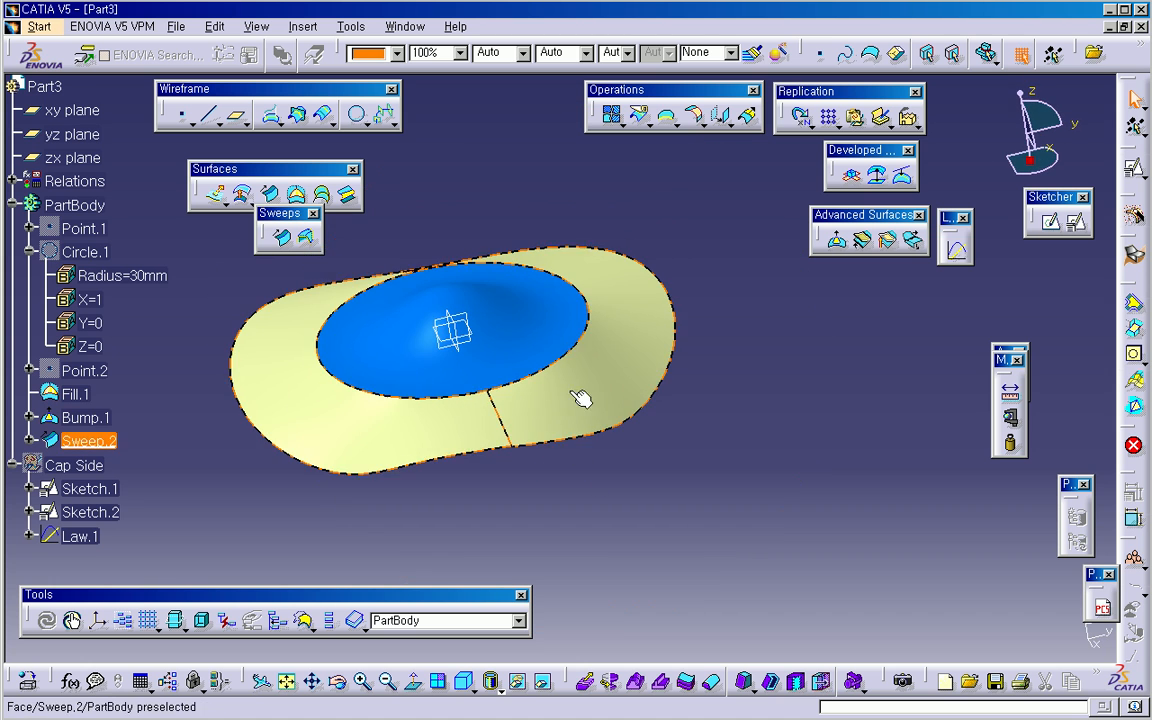
{"action": "left_click", "coordinate": [543, 334]}
{"action": "middle_click_drag", "start_coordinate": [594, 373], "coordinate": [640, 526]}
{"action": "left_click", "coordinate": [654, 530]}
{"action": "middle_click_drag", "start_coordinate": [706, 503], "coordinate": [732, 515]}
Step: Join the bumped top Bump.1 and the side surface Sweep.2 into one surface with a 0.001 mm merging distance
{"action": "left_click", "coordinate": [622, 123]}
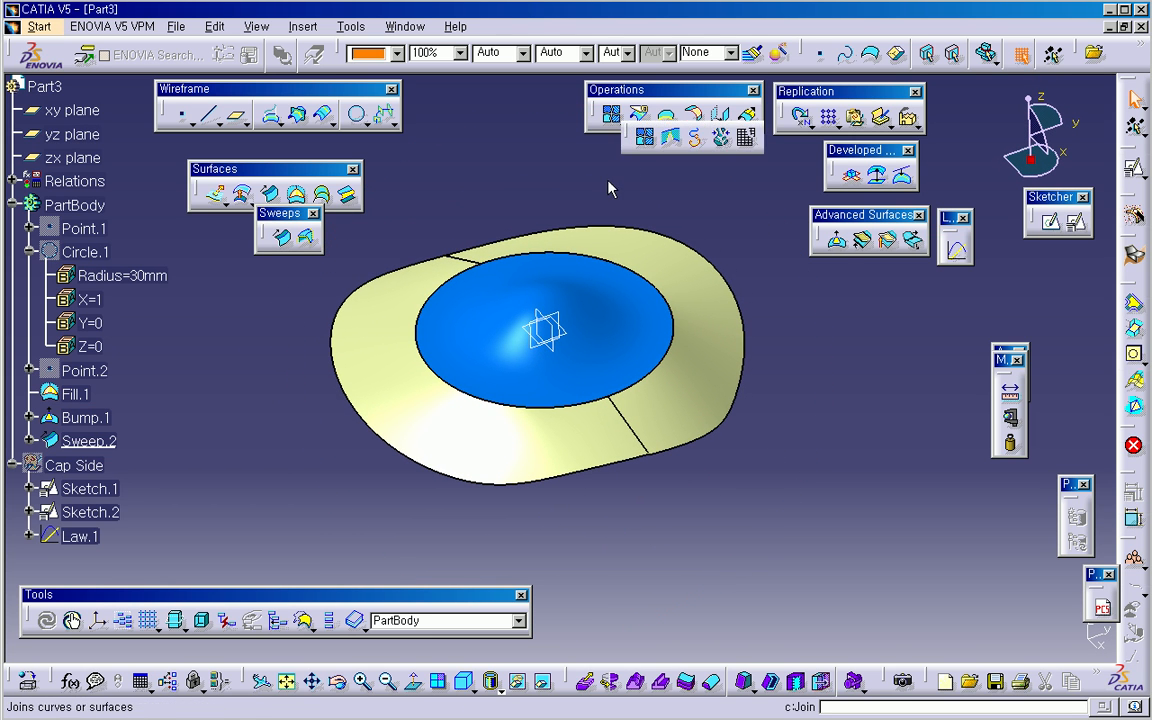
{"action": "left_click", "coordinate": [645, 145]}
{"action": "left_click", "coordinate": [606, 356]}
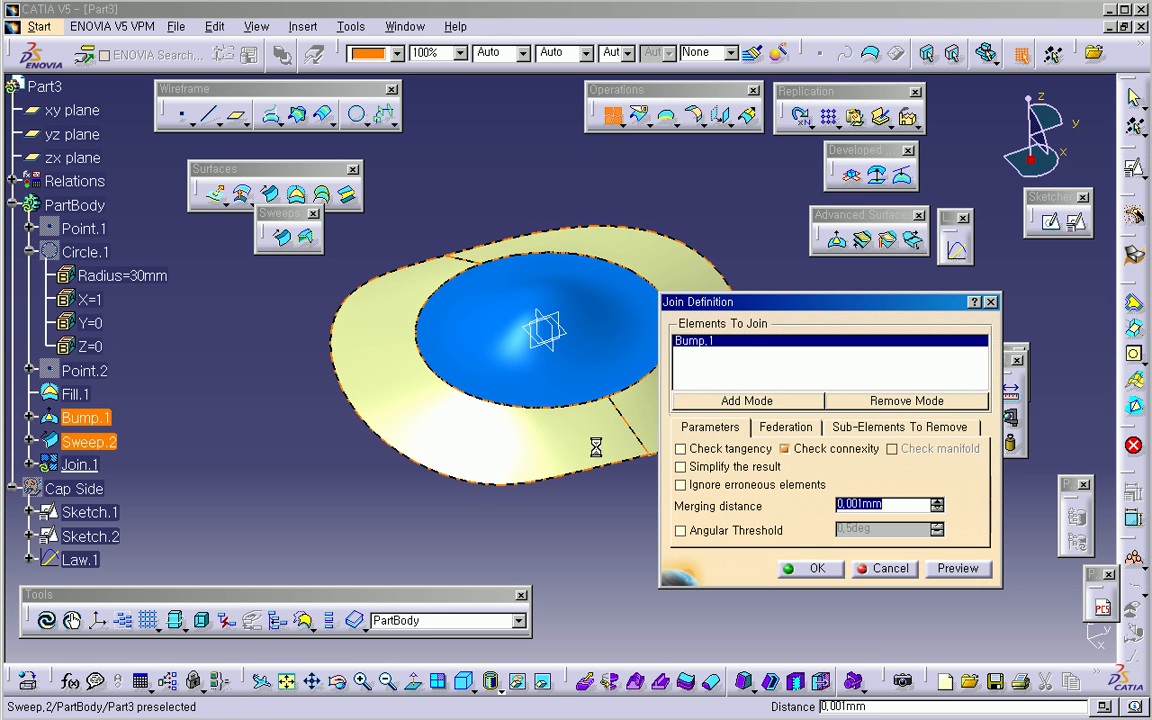
{"action": "left_click", "coordinate": [604, 440]}
{"action": "left_click", "coordinate": [811, 569]}
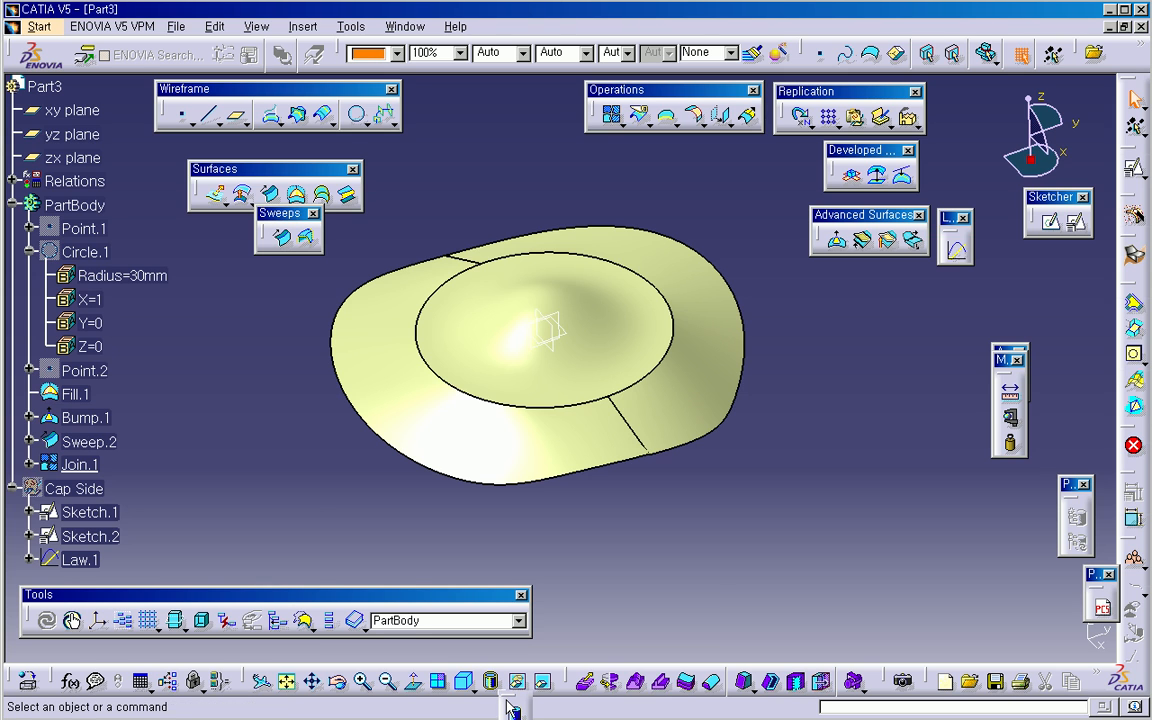
Step: Detach the view mode toolbar and set the display to shading with material, without edges
{"action": "left_click_drag", "start_coordinate": [507, 701], "coordinate": [229, 397]}
{"action": "left_click", "coordinate": [217, 493]}
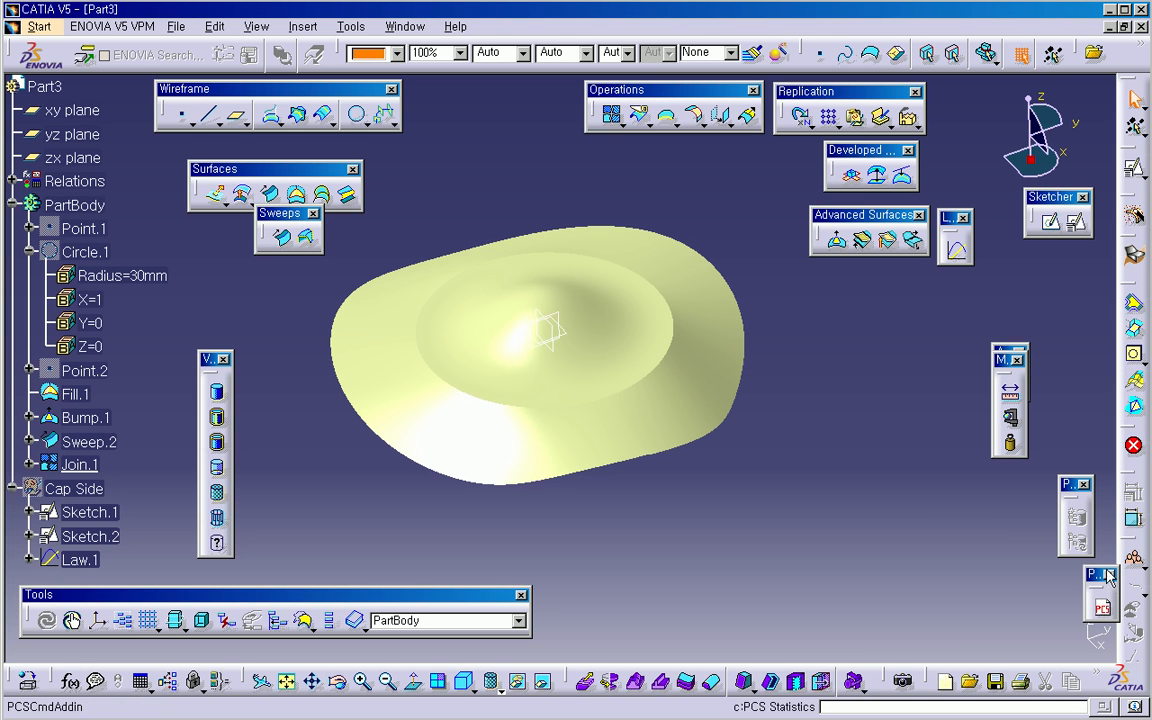
Step: Undock the Standard toolbar and another docked toolbar into the workspace, and toggle the Analysis toolbar off and back on
{"action": "right_click", "coordinate": [1042, 58]}
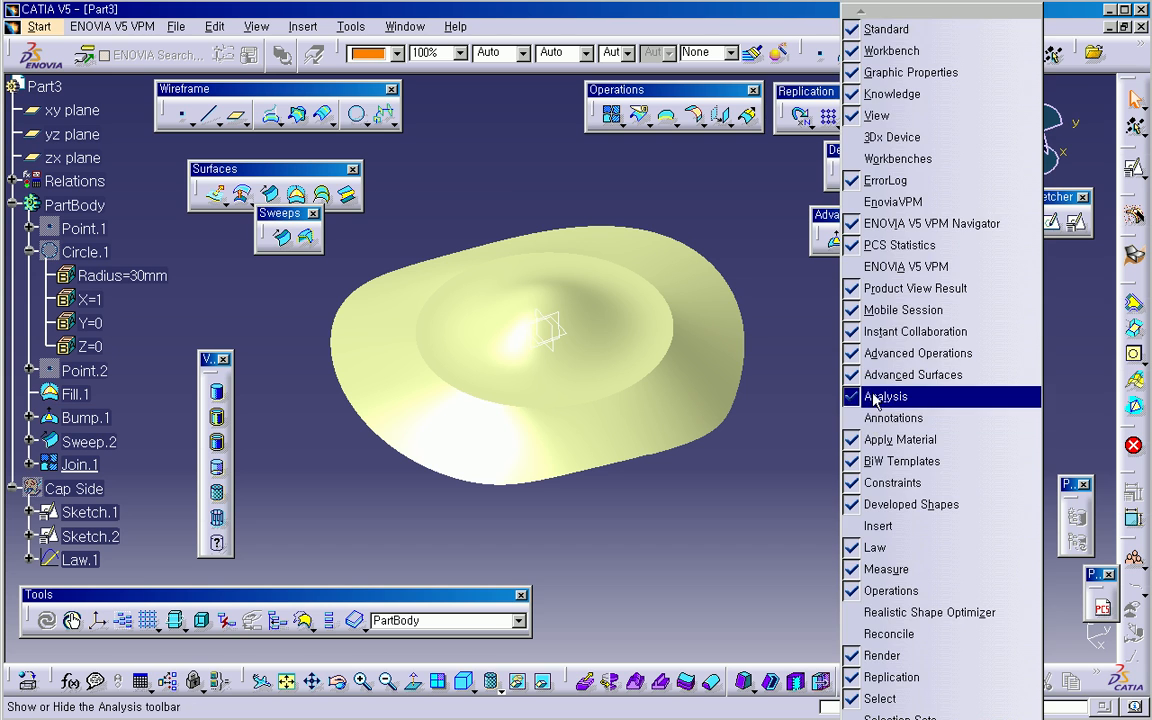
{"action": "left_click", "coordinate": [718, 470]}
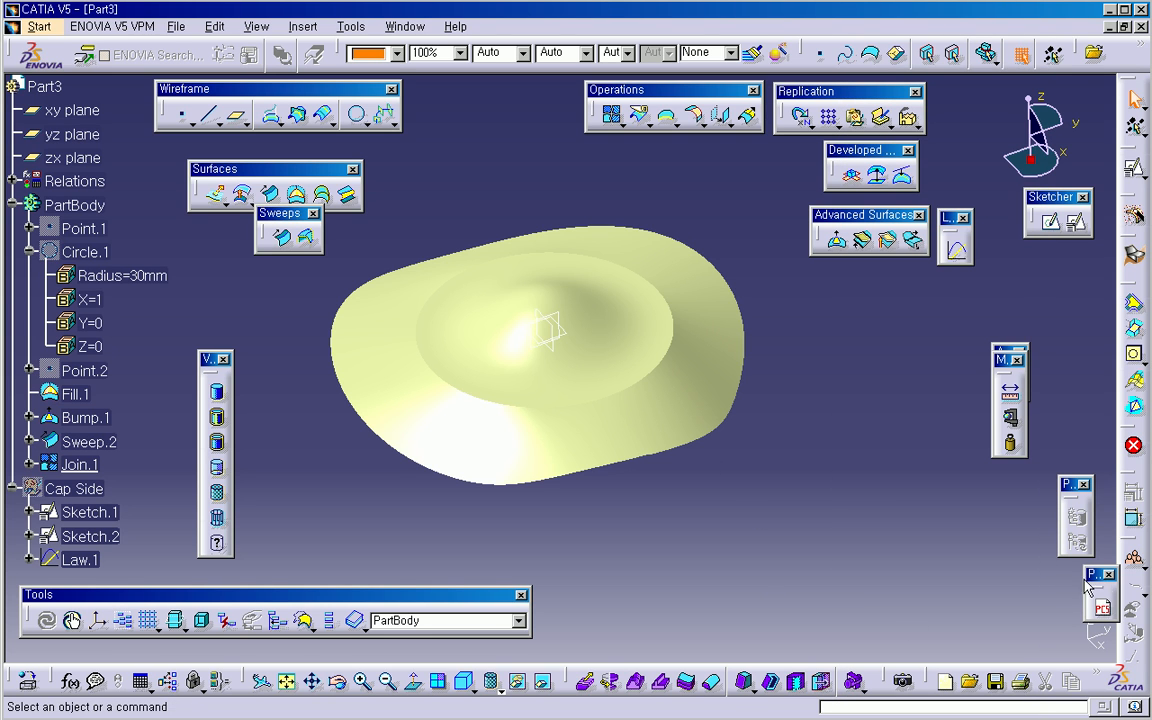
{"action": "left_click_drag", "start_coordinate": [1134, 543], "coordinate": [986, 502]}
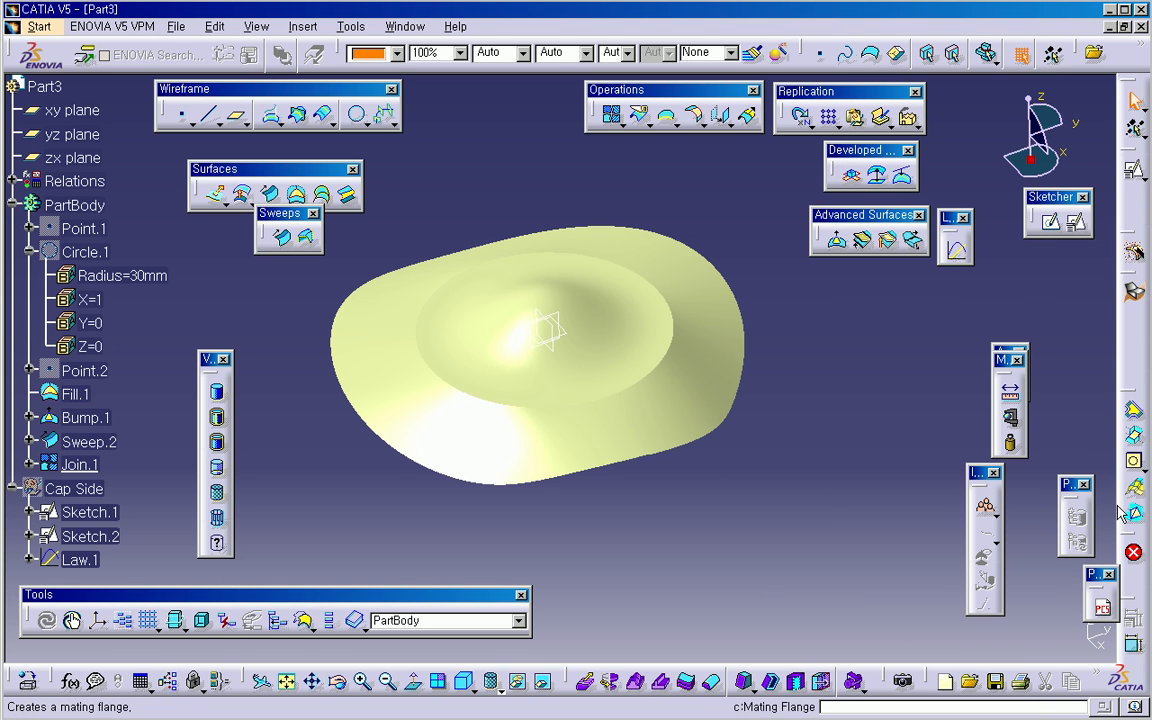
{"action": "left_click_drag", "start_coordinate": [930, 688], "coordinate": [844, 647]}
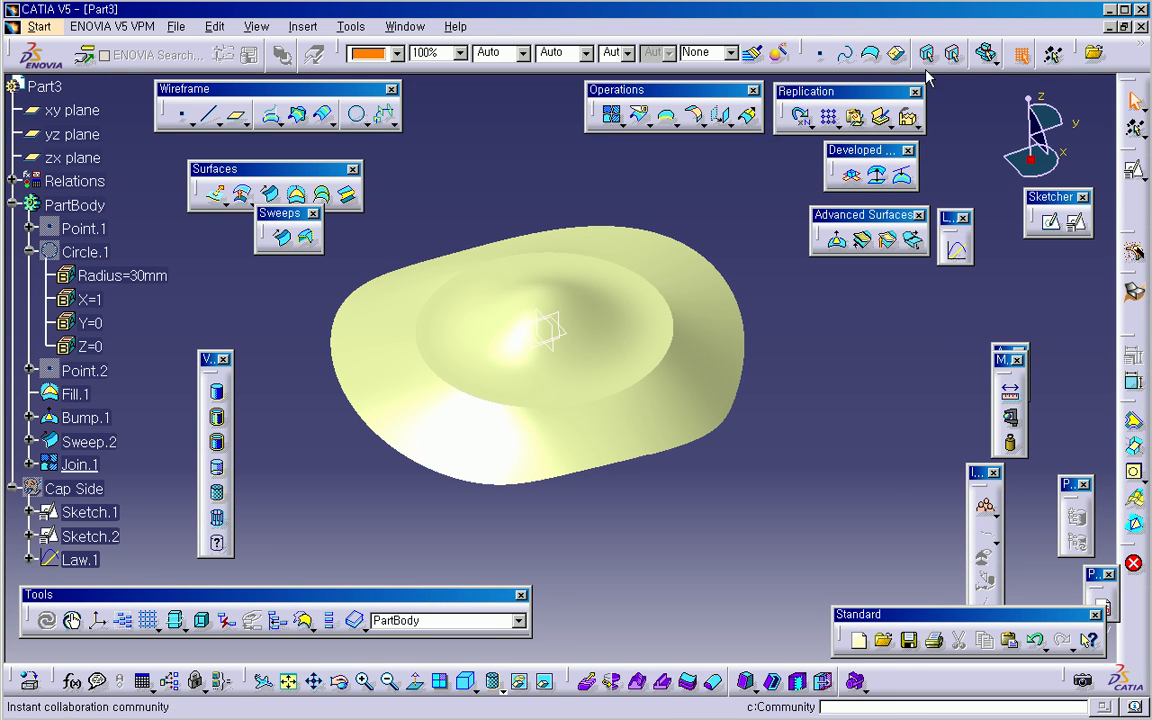
{"action": "right_click", "coordinate": [897, 92]}
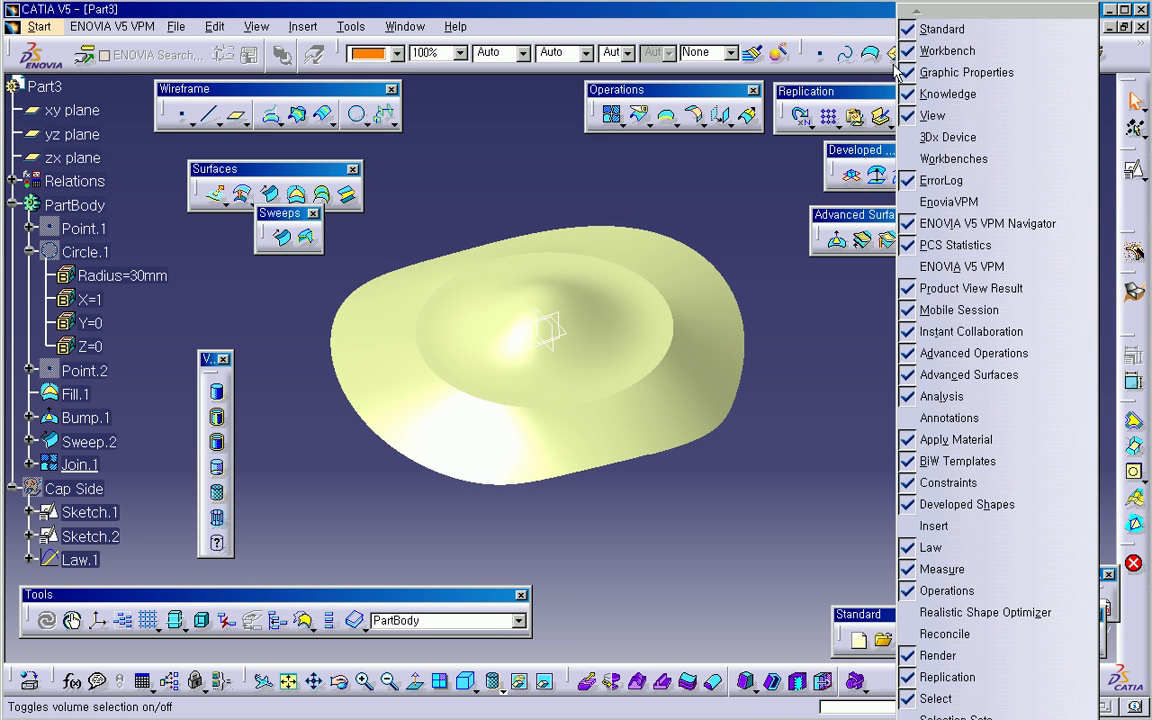
{"action": "left_click", "coordinate": [945, 396]}
{"action": "right_click", "coordinate": [988, 60]}
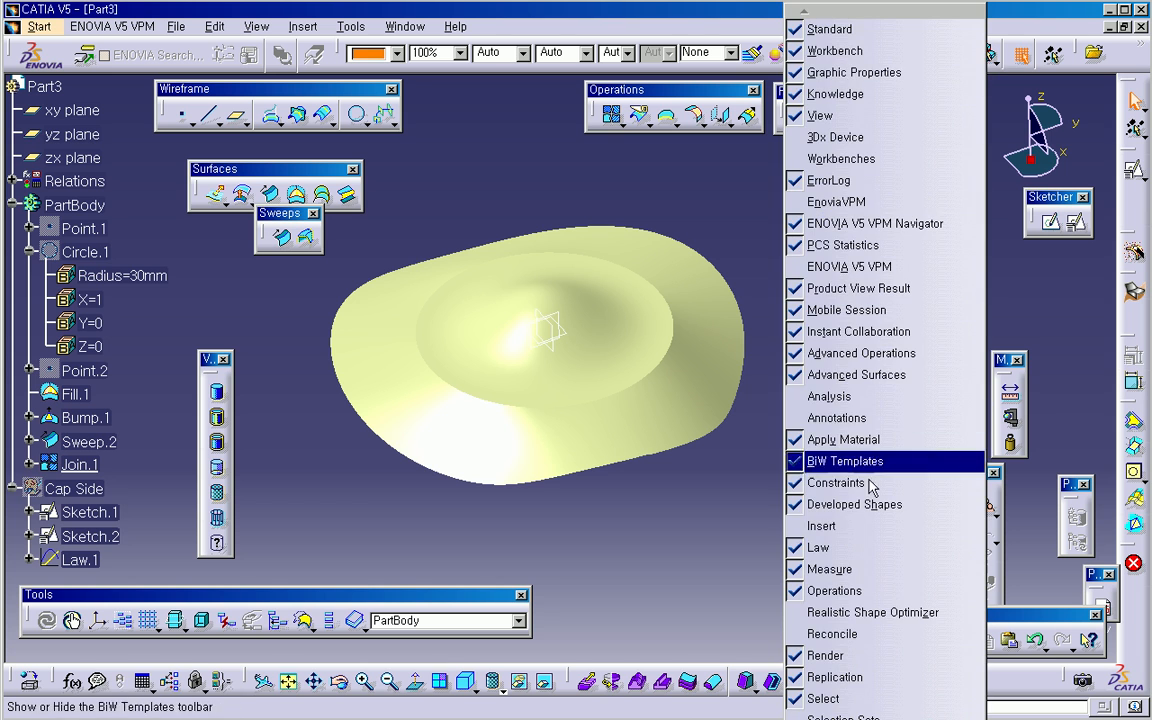
{"action": "left_click", "coordinate": [843, 395]}
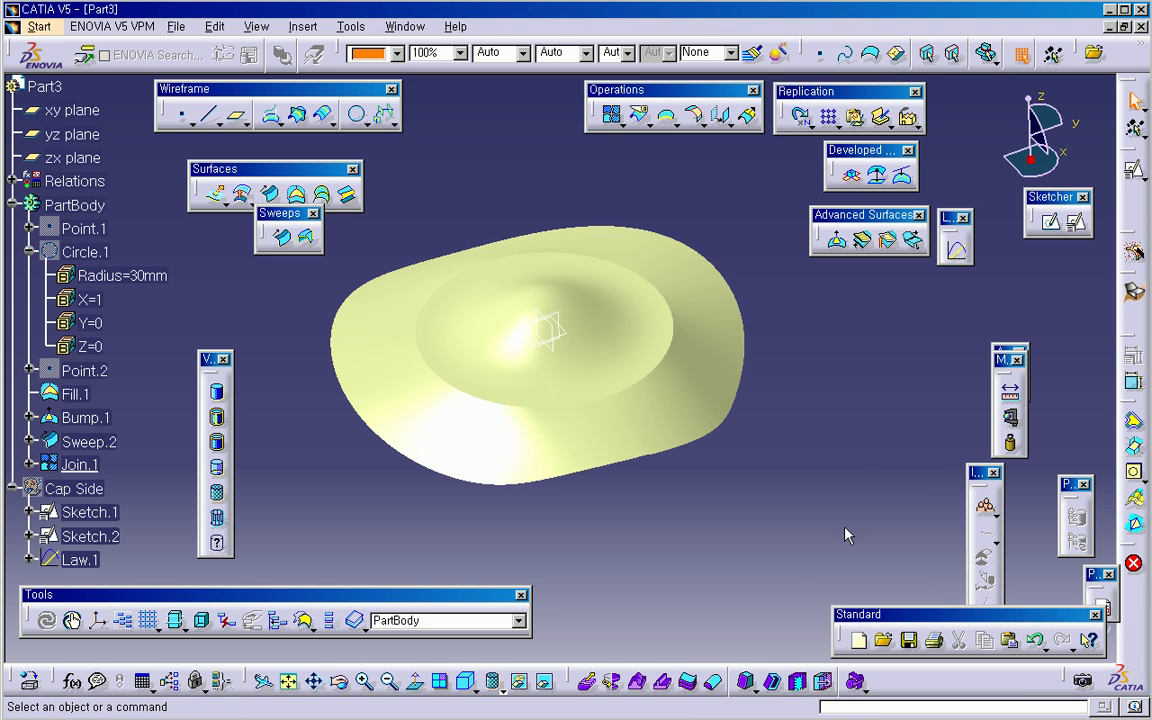
Step: Move the Sweeps toolbar aside and detach the Fillets toolbar as a floating toolbar beside the model
{"action": "mouse_move", "coordinate": [650, 517]}
{"action": "middle_mouse_down"}
{"action": "mouse_move", "coordinate": [617, 501]}
{"action": "mouse_move", "coordinate": [612, 532]}
{"action": "mouse_move", "coordinate": [586, 491]}
{"action": "mouse_move", "coordinate": [640, 525]}
{"action": "middle_mouse_up"}
{"action": "middle_click_drag", "start_coordinate": [648, 447], "coordinate": [507, 406]}
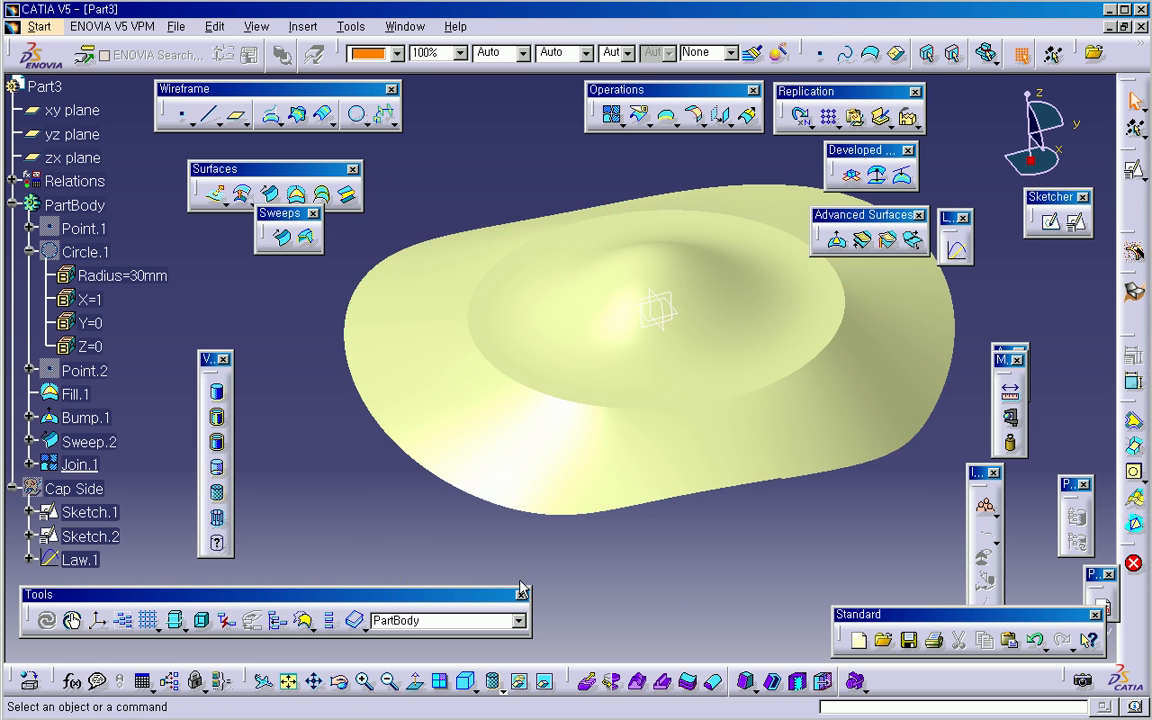
{"action": "mouse_move", "coordinate": [573, 548]}
{"action": "middle_mouse_down"}
{"action": "mouse_move", "coordinate": [609, 548]}
{"action": "mouse_move", "coordinate": [718, 485]}
{"action": "mouse_move", "coordinate": [686, 545]}
{"action": "mouse_move", "coordinate": [630, 563]}
{"action": "mouse_move", "coordinate": [662, 582]}
{"action": "mouse_move", "coordinate": [662, 560]}
{"action": "middle_mouse_up"}
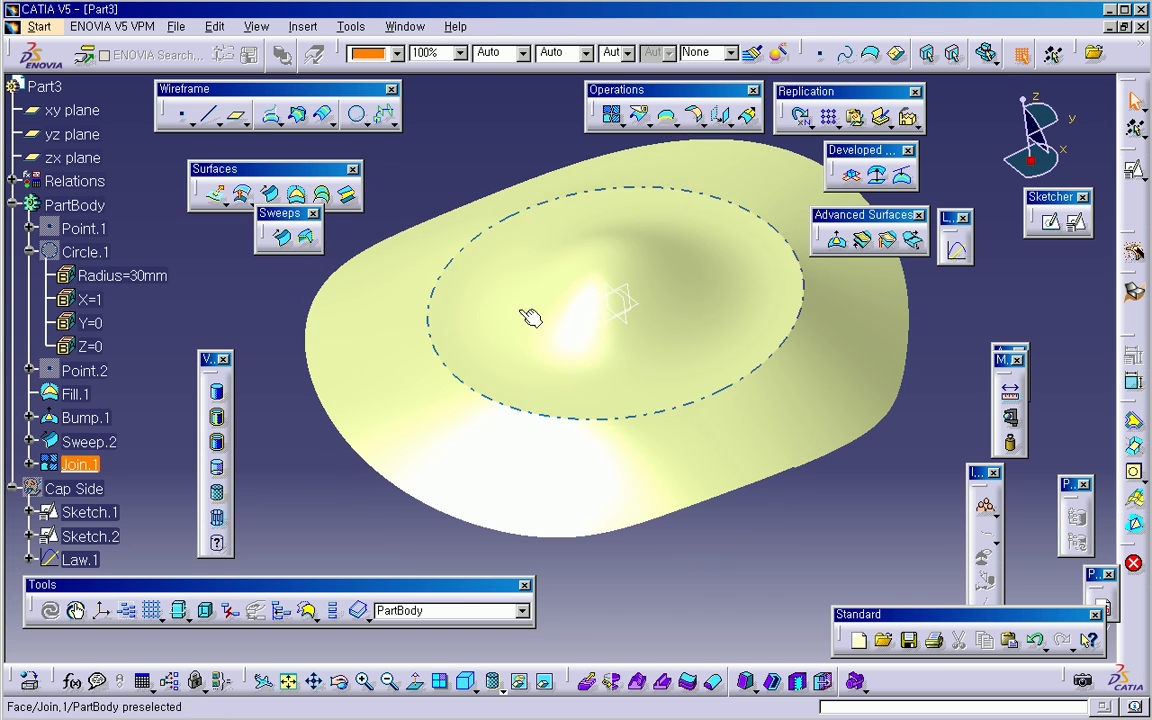
{"action": "left_click_drag", "start_coordinate": [280, 213], "coordinate": [238, 237]}
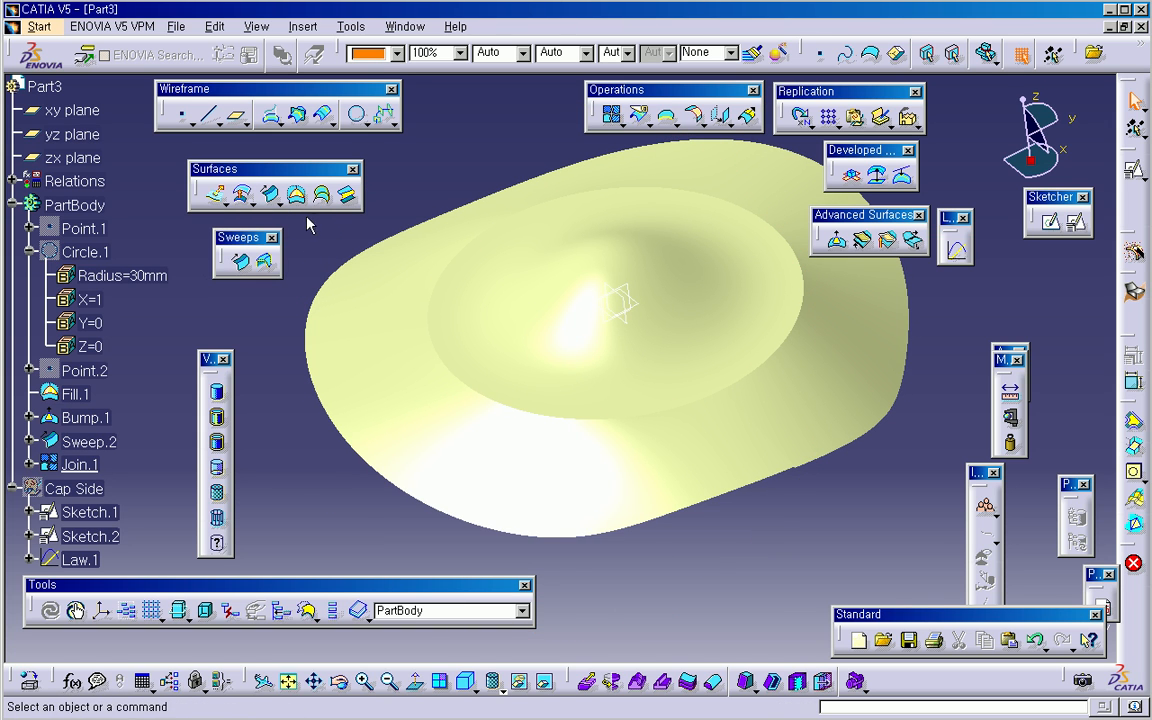
{"action": "left_click", "coordinate": [668, 123]}
{"action": "left_click", "coordinate": [699, 123]}
{"action": "left_click_drag", "start_coordinate": [710, 141], "coordinate": [893, 527]}
Step: Fillet the circular edge between the bumped top and the side surface of Join.1 with a 10 mm radius
{"action": "left_click", "coordinate": [887, 503]}
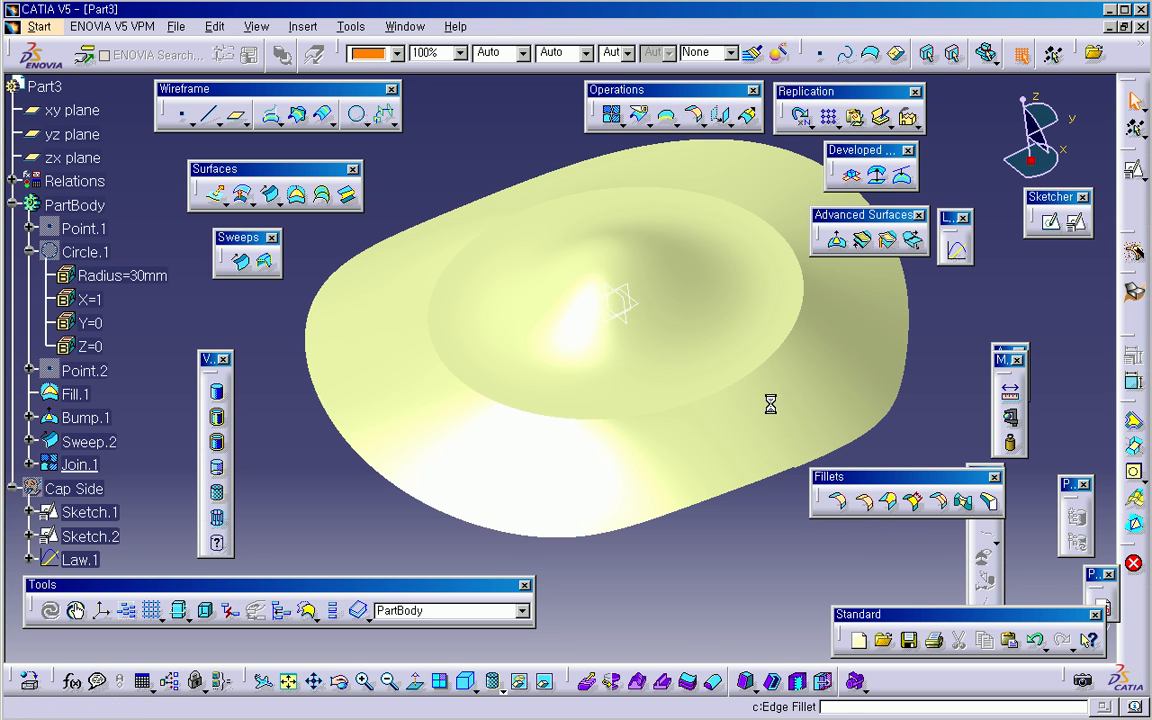
{"action": "left_click", "coordinate": [755, 372]}
{"action": "left_click", "coordinate": [976, 651]}
{"action": "middle_click_drag", "start_coordinate": [581, 461], "coordinate": [567, 453]}
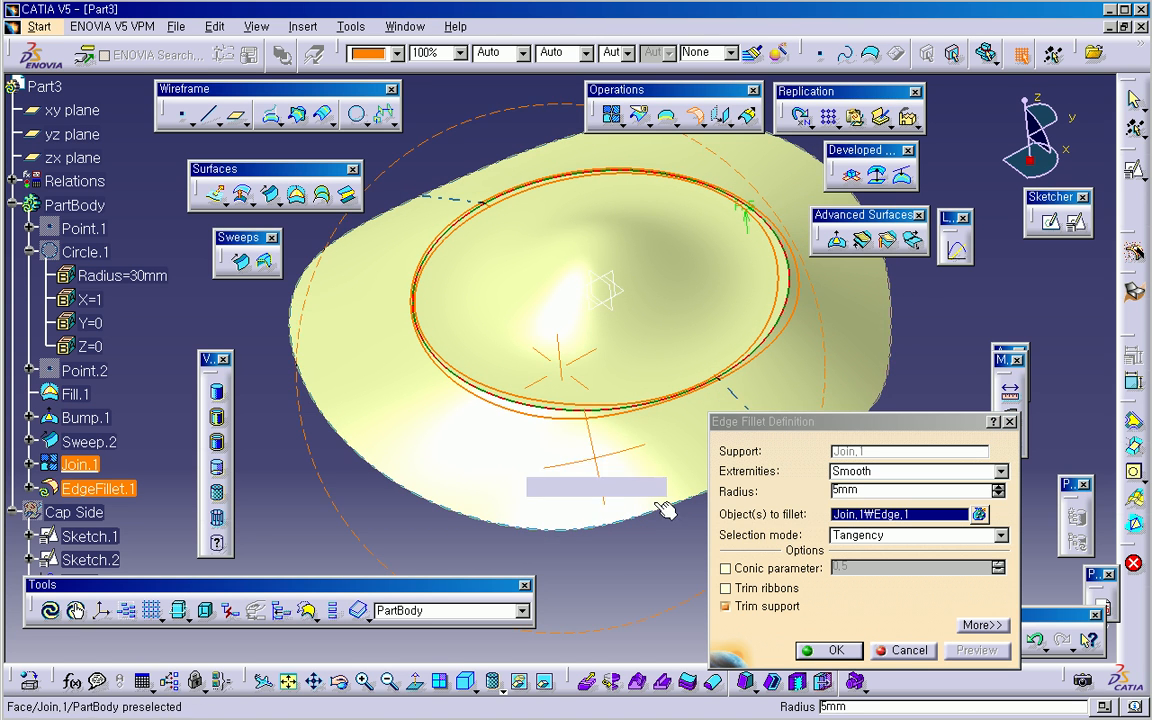
{"action": "left_click", "coordinate": [760, 497]}
{"action": "type", "text": "10"}
{"action": "key", "text": "Return"}
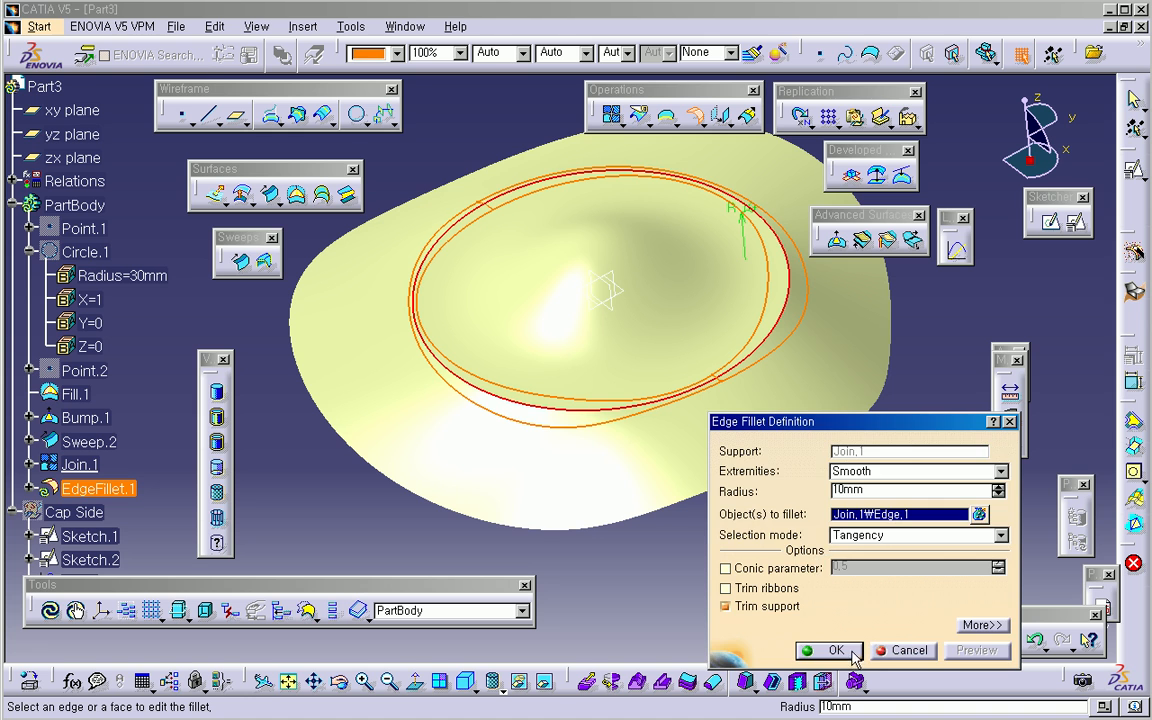
{"action": "left_click", "coordinate": [836, 651]}
{"action": "middle_click_drag", "start_coordinate": [622, 500], "coordinate": [623, 577]}
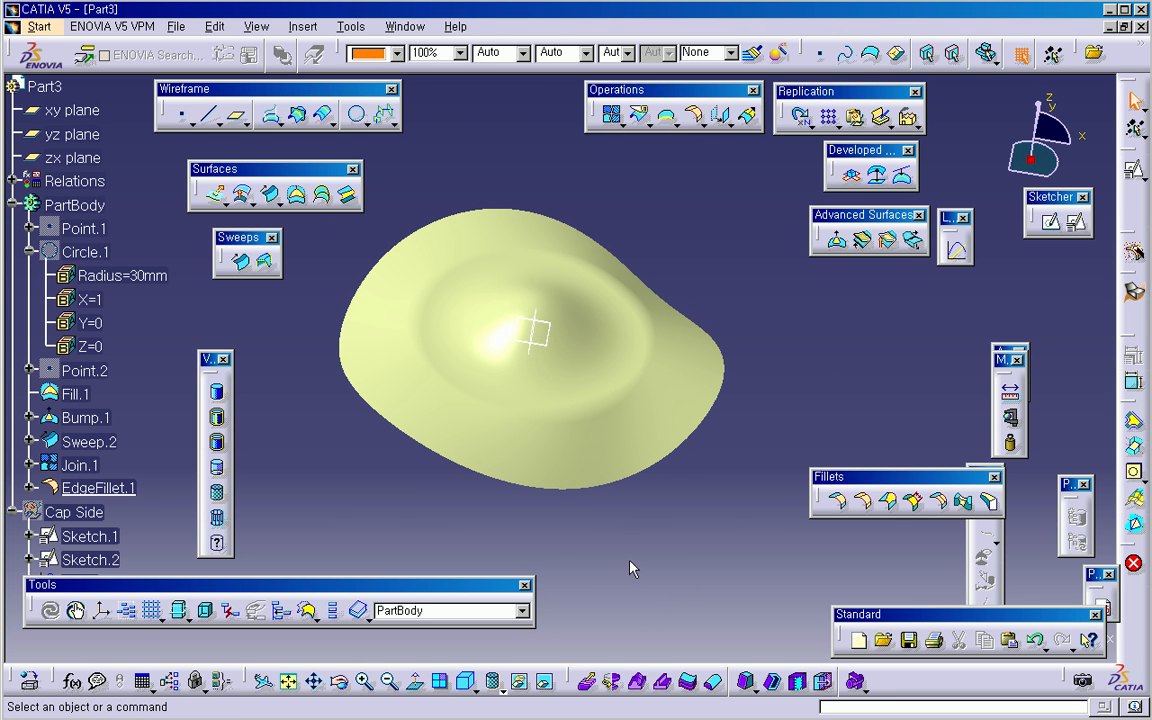